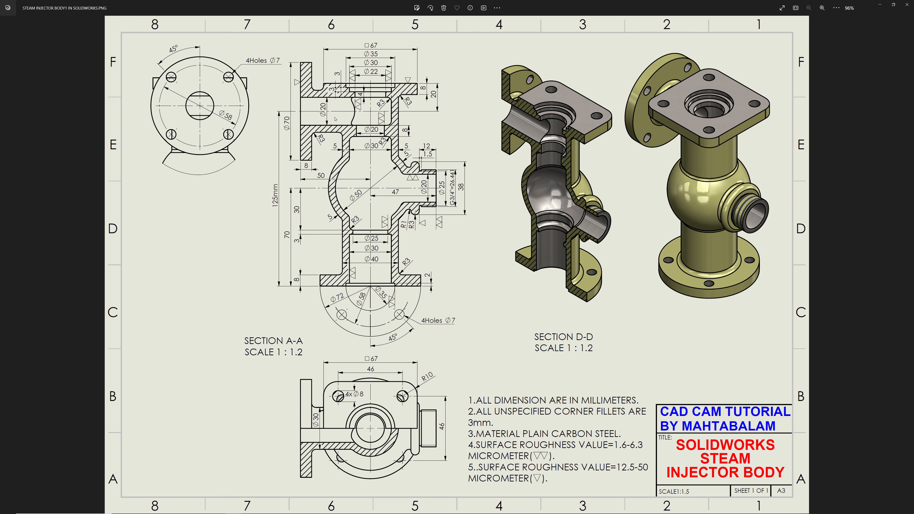
Examine the Section A-A dimensions on the steam injector body drawing, and switch to the empty part in SOLIDWORKS.
{"action": "scroll", "coordinate": [340, 117], "scroll_direction": "up", "scroll_amount": 3}
{"action": "left_click_drag", "start_coordinate": [341, 120], "coordinate": [399, 234]}
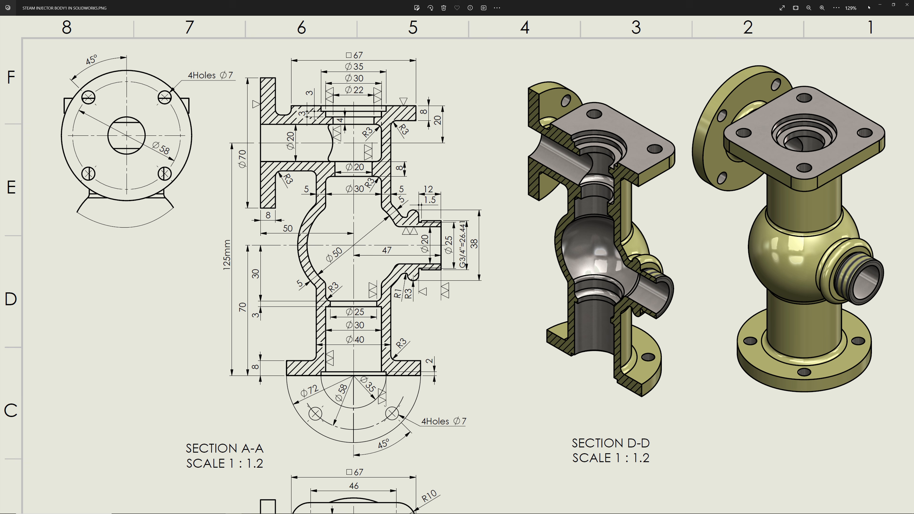
{"action": "left_click", "coordinate": [880, 4]}
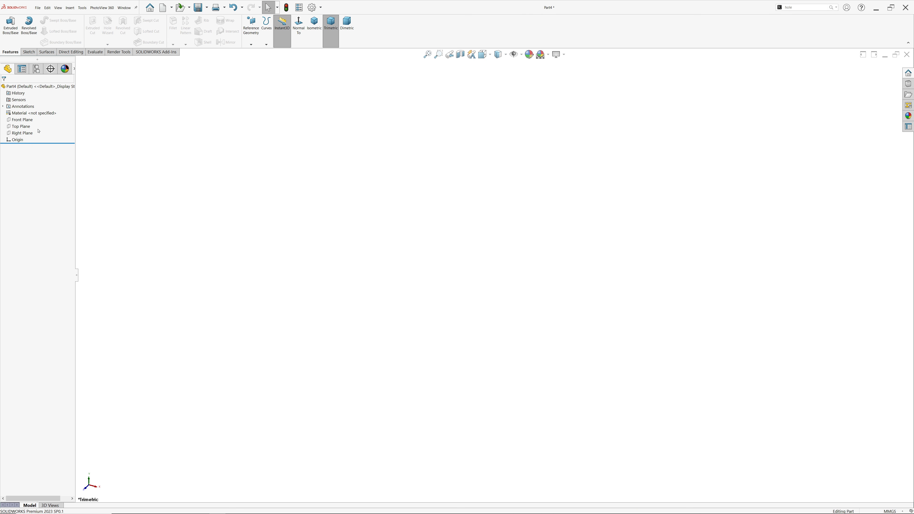
On the Front Plane, sketch a vertical line about 92 mm high ending at the origin, a base line about 15 mm outward, and a vertical about 23 mm.
{"action": "left_click", "coordinate": [30, 121]}
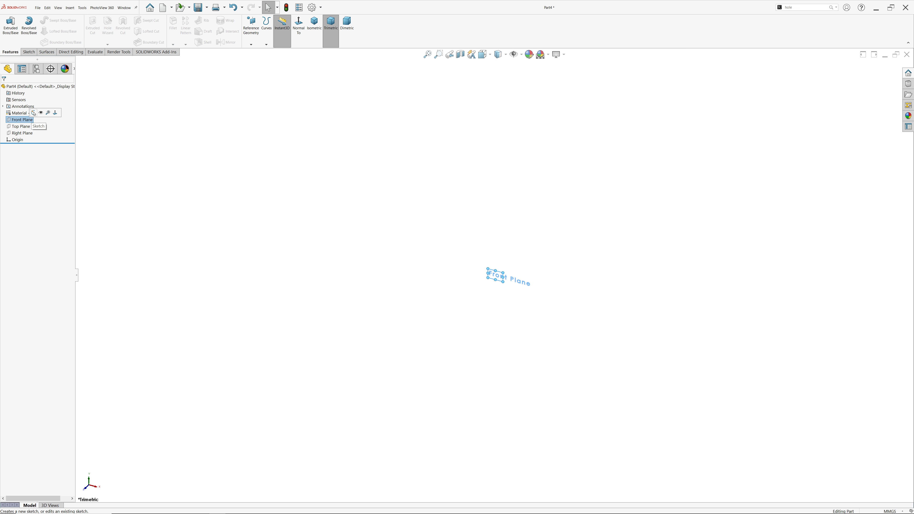
{"action": "left_click", "coordinate": [34, 114]}
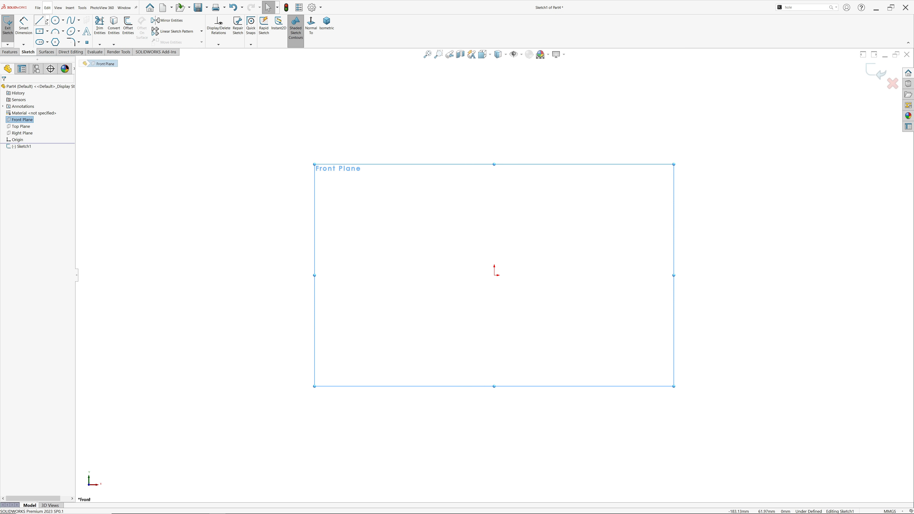
{"action": "left_click", "coordinate": [40, 20]}
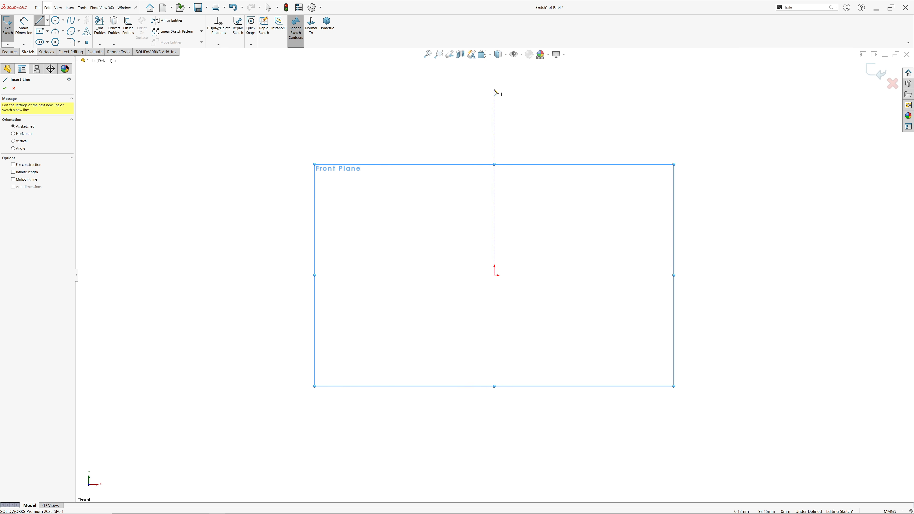
{"action": "left_click", "coordinate": [494, 89]}
{"action": "left_click", "coordinate": [494, 276]}
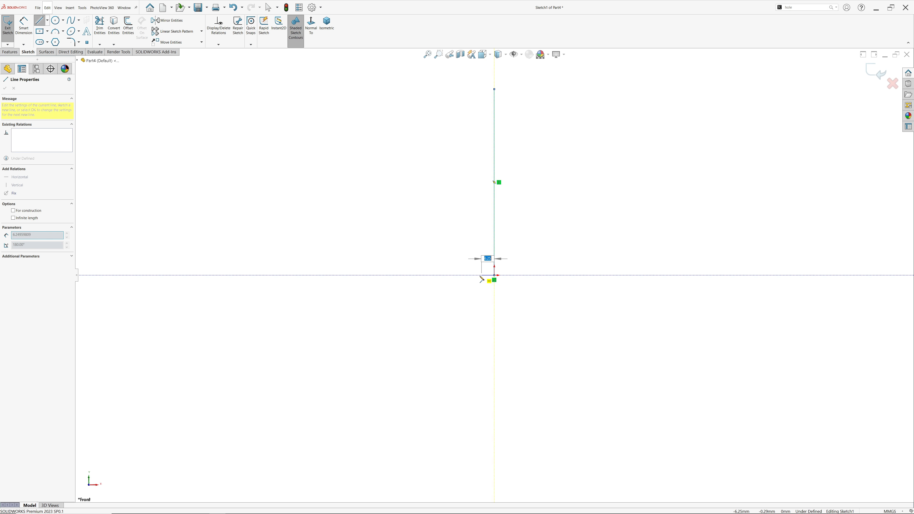
{"action": "left_click", "coordinate": [464, 276]}
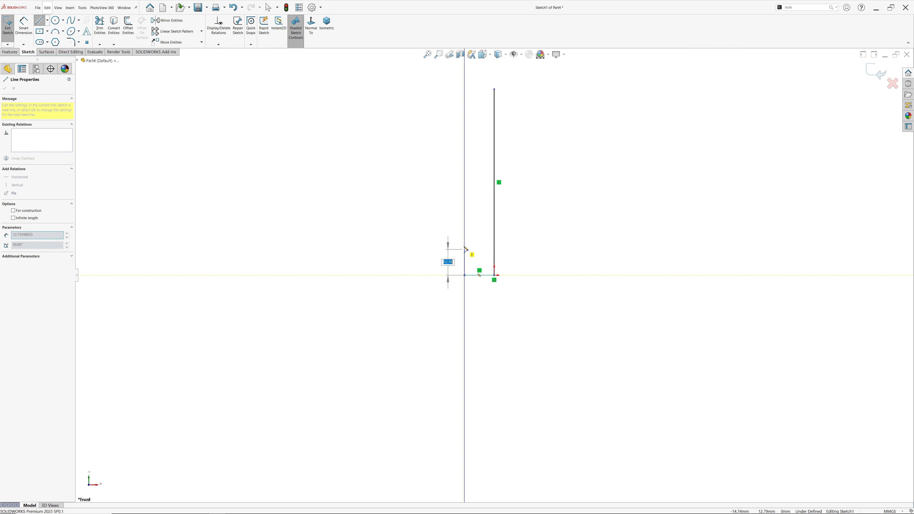
{"action": "left_click", "coordinate": [464, 228]}
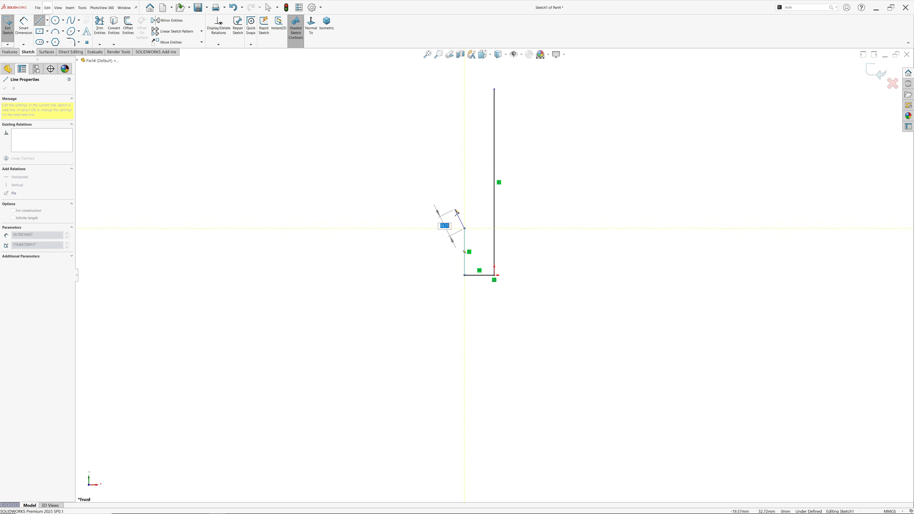
{"action": "scroll", "coordinate": [449, 203], "scroll_direction": "down", "scroll_amount": 3}
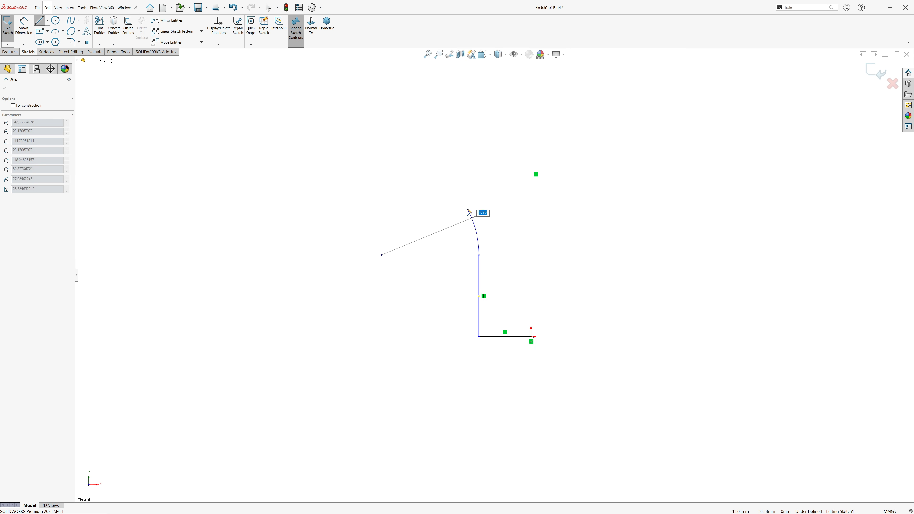
{"action": "key", "text": "Escape"}
{"action": "key", "text": "Escape"}
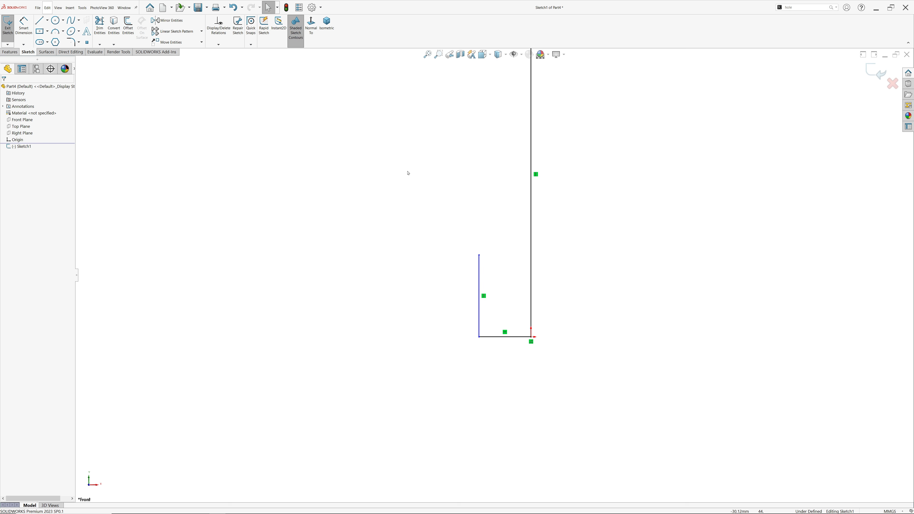
Sketch a horizontal line about 15 mm long from the axis line's upper end and a vertical line about 36 mm down from it.
{"action": "left_click", "coordinate": [44, 21]}
{"action": "key", "text": "z"}
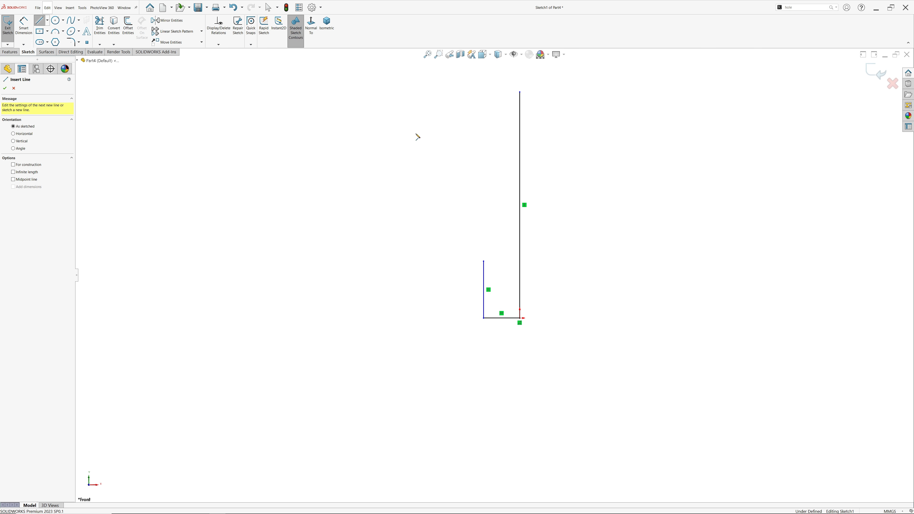
{"action": "left_click", "coordinate": [520, 93]}
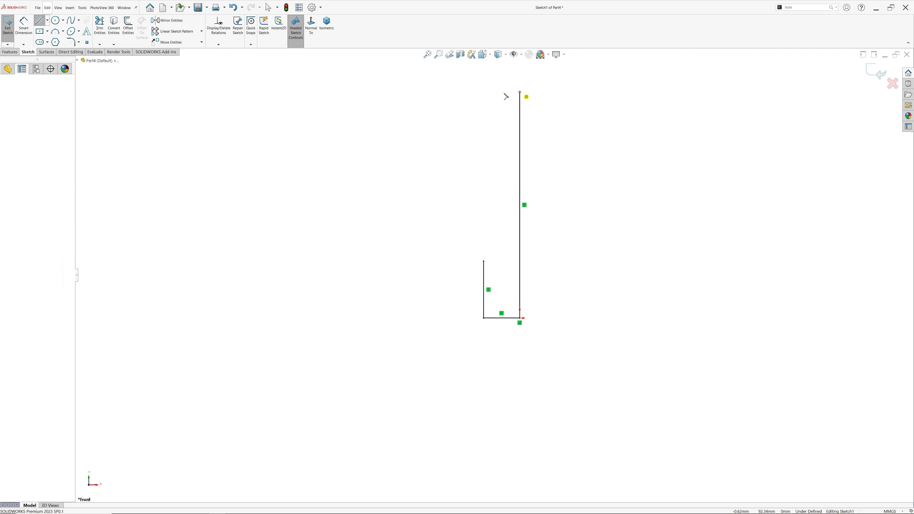
{"action": "left_click", "coordinate": [484, 92]}
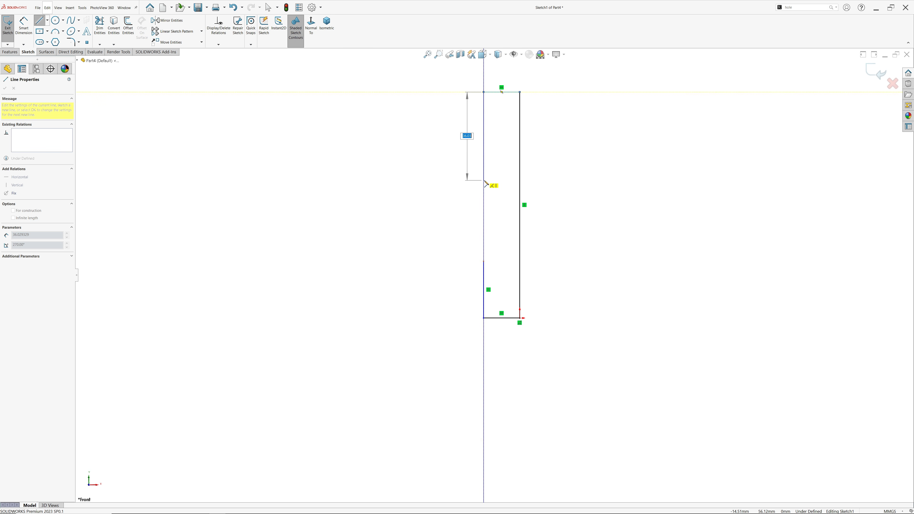
{"action": "left_click", "coordinate": [484, 180]}
{"action": "key", "text": "Escape"}
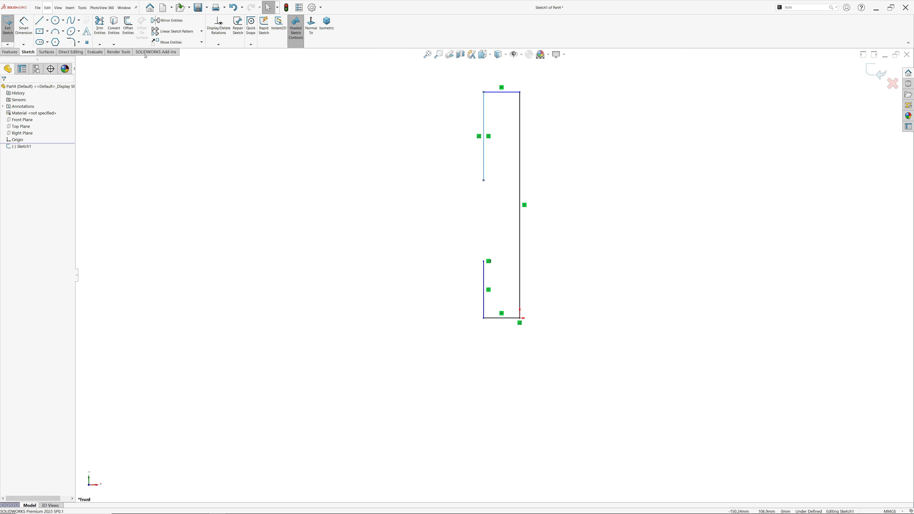
Bridge the gap between the two outer vertical lines with an outward-bulging three-point arc of about 23 mm radius.
{"action": "left_click", "coordinate": [56, 33]}
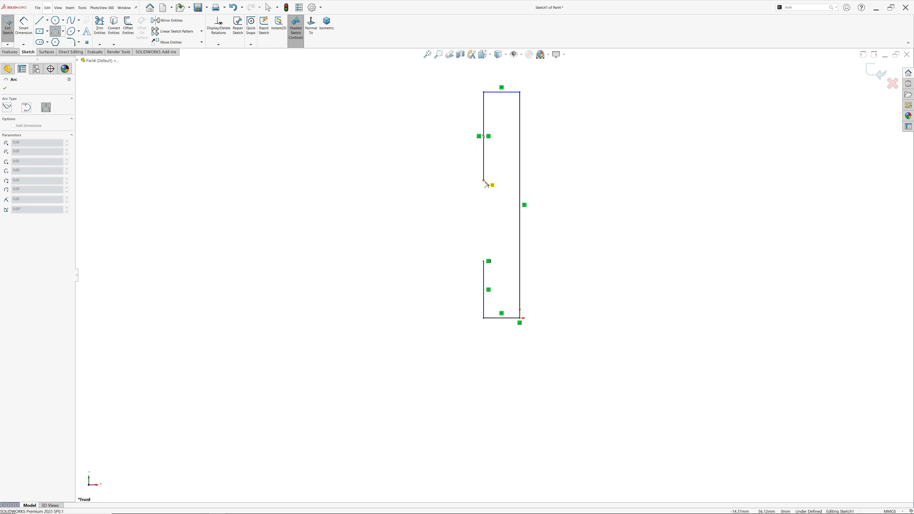
{"action": "left_click", "coordinate": [484, 180]}
{"action": "left_click", "coordinate": [484, 262]}
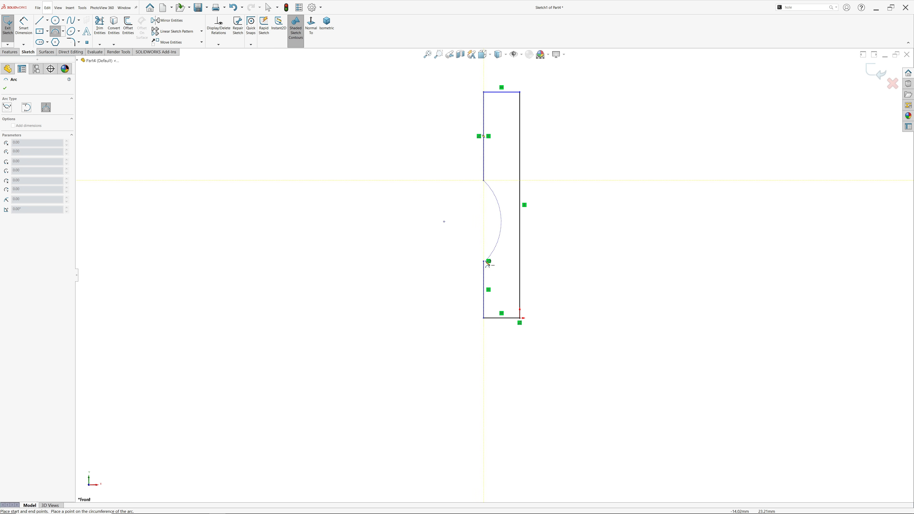
{"action": "left_click", "coordinate": [470, 231]}
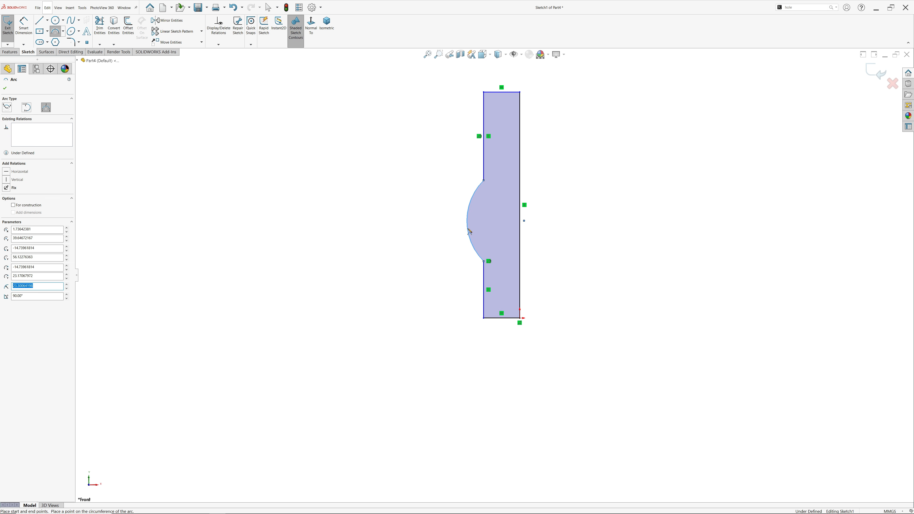
{"action": "key", "text": "Escape"}
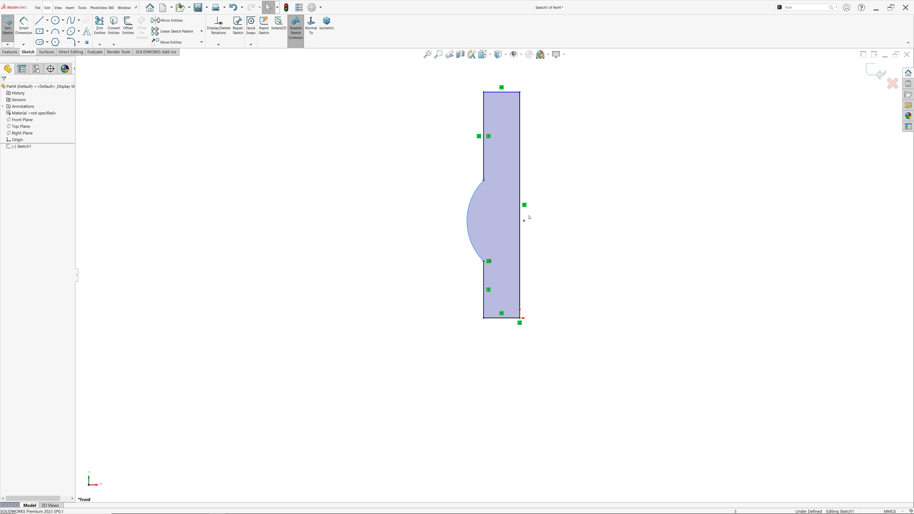
Convert the vertical line through the origin to construction geometry as the profile's axis.
{"action": "left_click", "coordinate": [520, 244]}
{"action": "left_click", "coordinate": [570, 228]}
{"action": "left_click", "coordinate": [411, 139]}
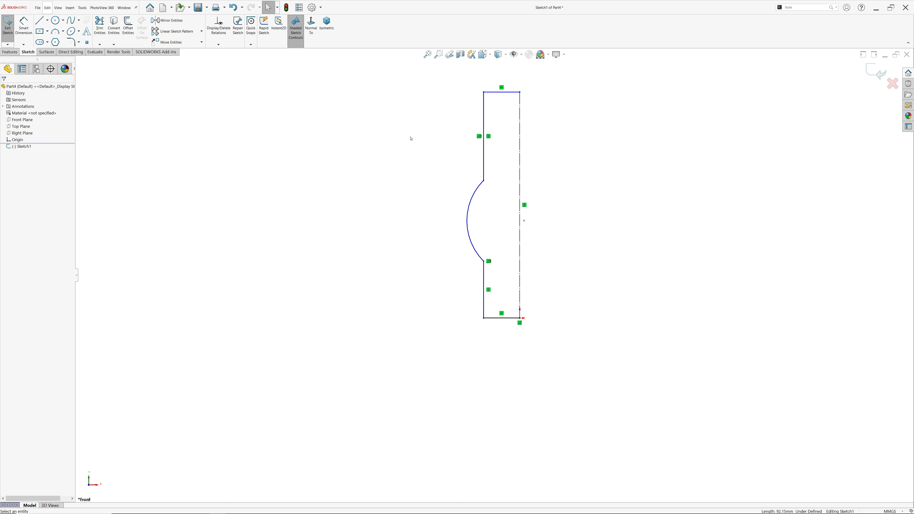
Add a collinear relation between the vertical lines above and below the arc.
{"action": "left_click", "coordinate": [485, 163]}
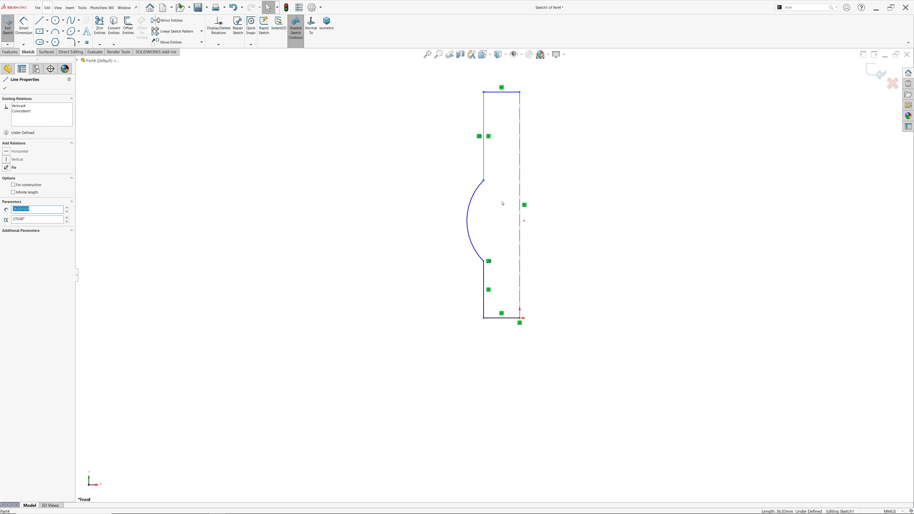
{"action": "left_click", "coordinate": [485, 277], "text": "ctrl"}
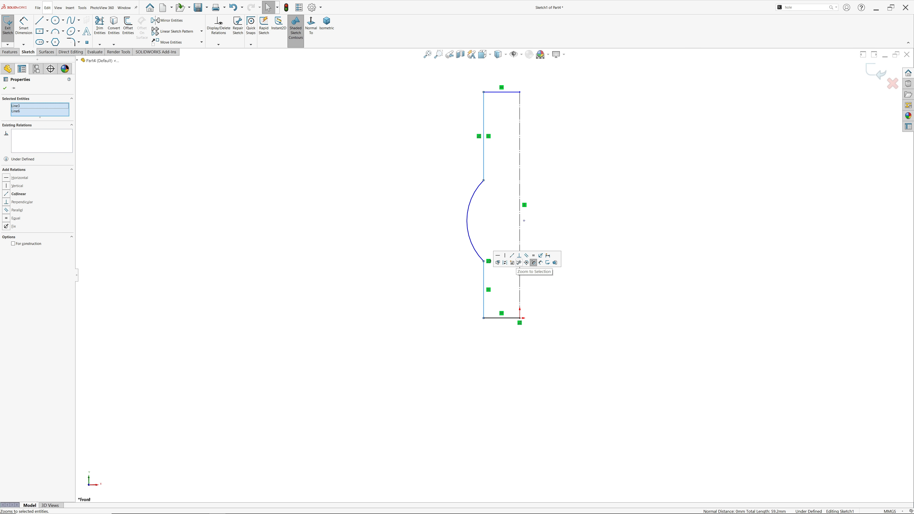
{"action": "left_click", "coordinate": [512, 257]}
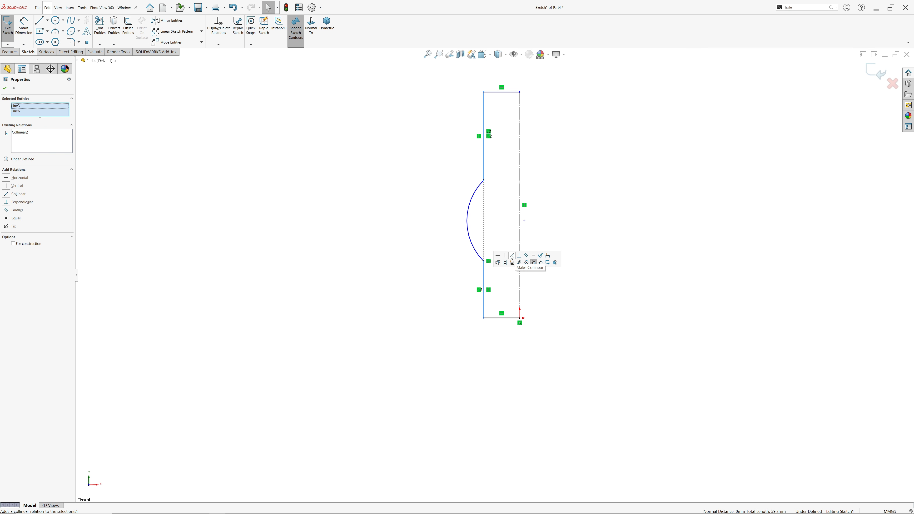
Dimension the vertical construction line's length as 145-8, giving 137 mm.
{"action": "left_click", "coordinate": [30, 34]}
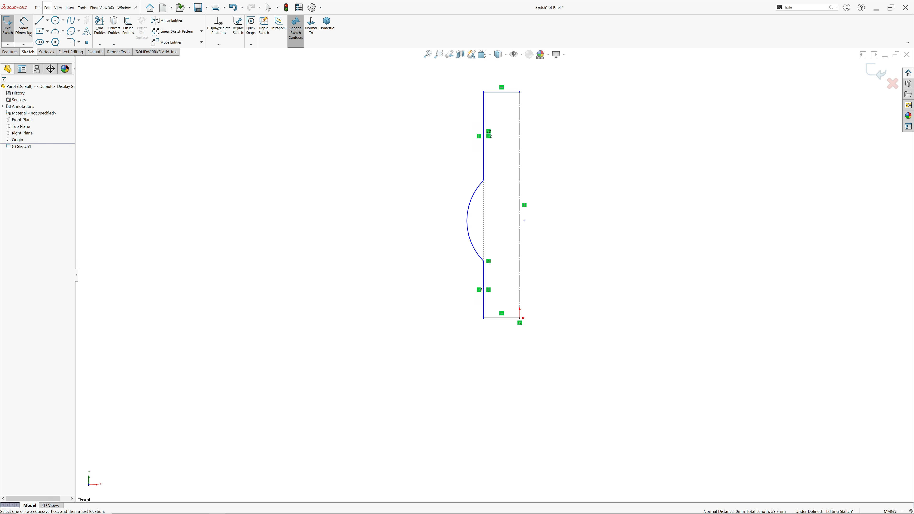
{"action": "left_click", "coordinate": [521, 182]}
{"action": "left_click", "coordinate": [562, 182]}
{"action": "type", "text": "1"}
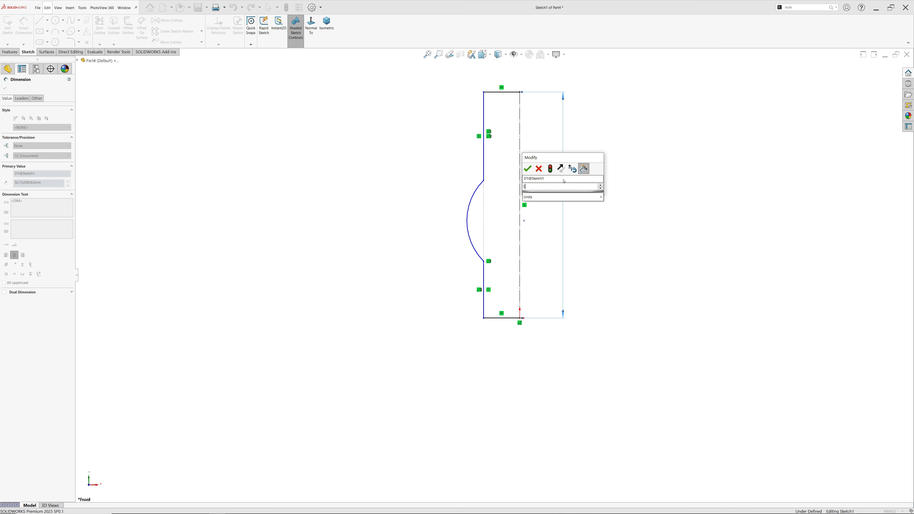
{"action": "type", "text": "45-8"}
{"action": "left_click", "coordinate": [528, 169]}
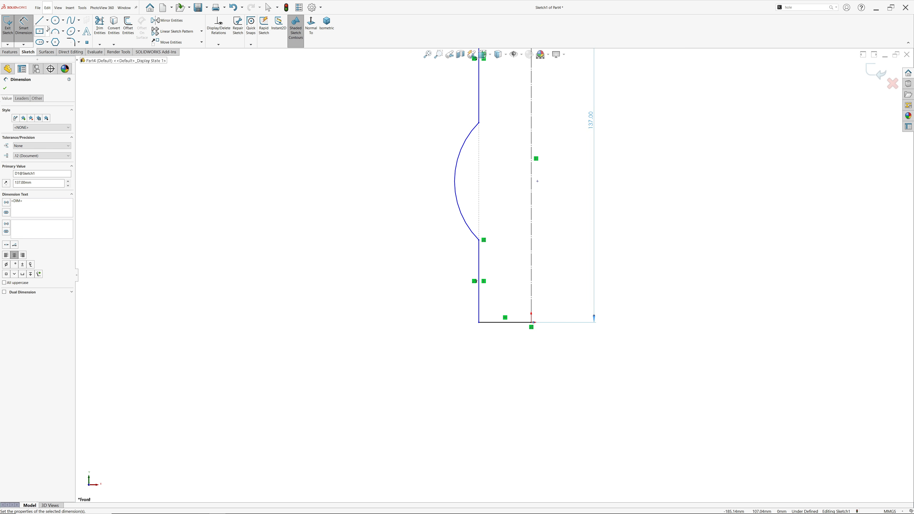
Sketch the base flange outline outward from the profile's lower corner, about 14 mm wide and 8 mm high, ending on the outer vertical line.
{"action": "left_click", "coordinate": [42, 25]}
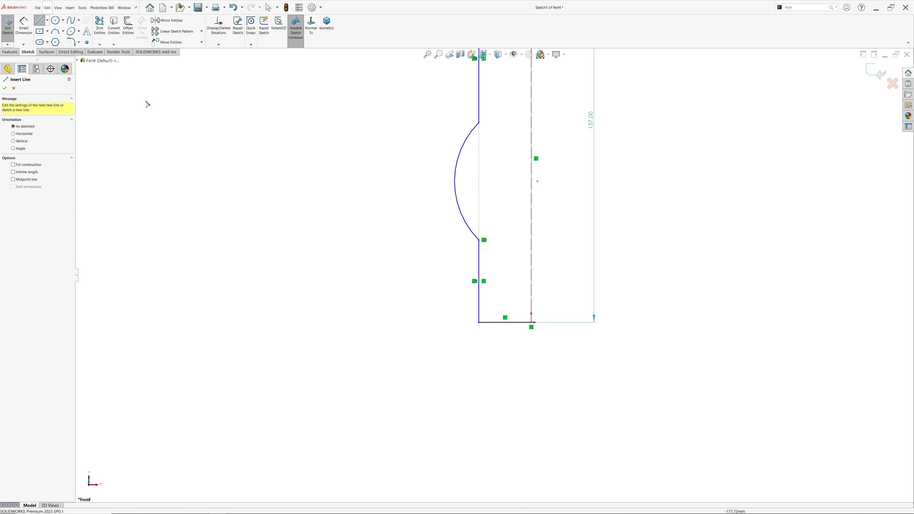
{"action": "left_click", "coordinate": [480, 326]}
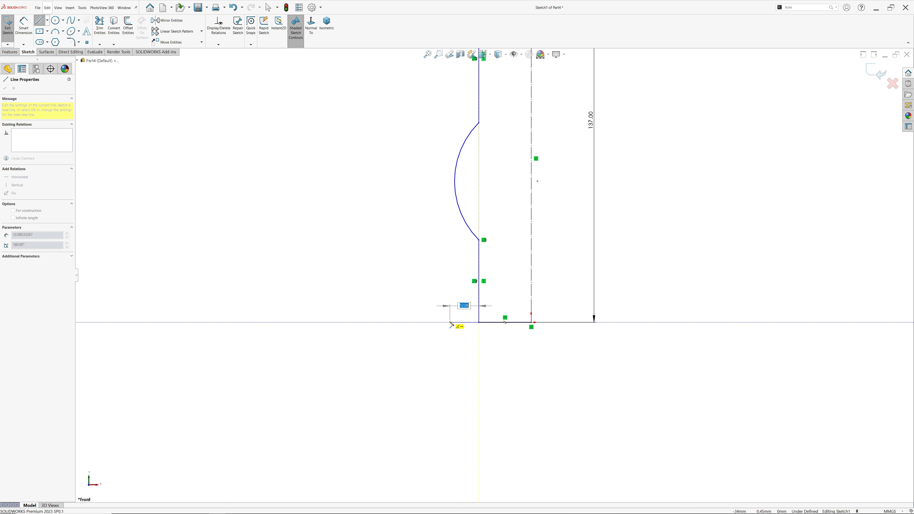
{"action": "left_click", "coordinate": [445, 322]}
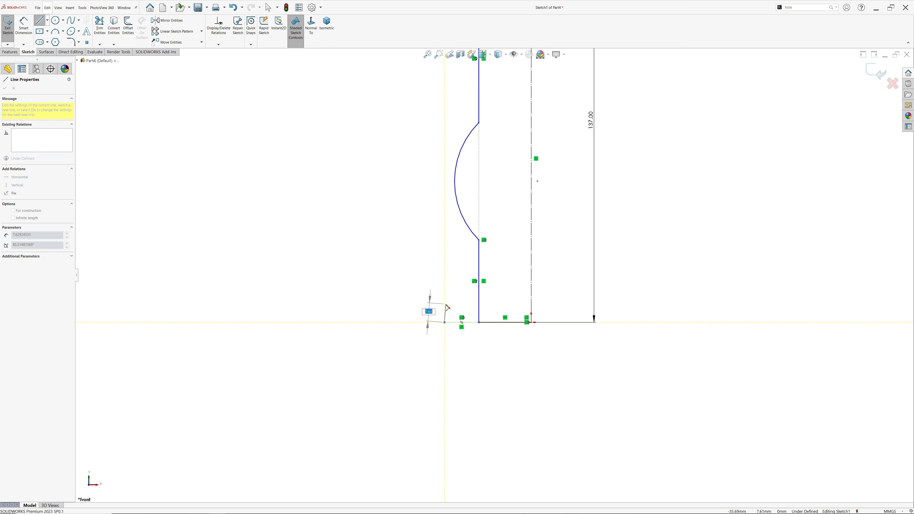
{"action": "left_click", "coordinate": [445, 304]}
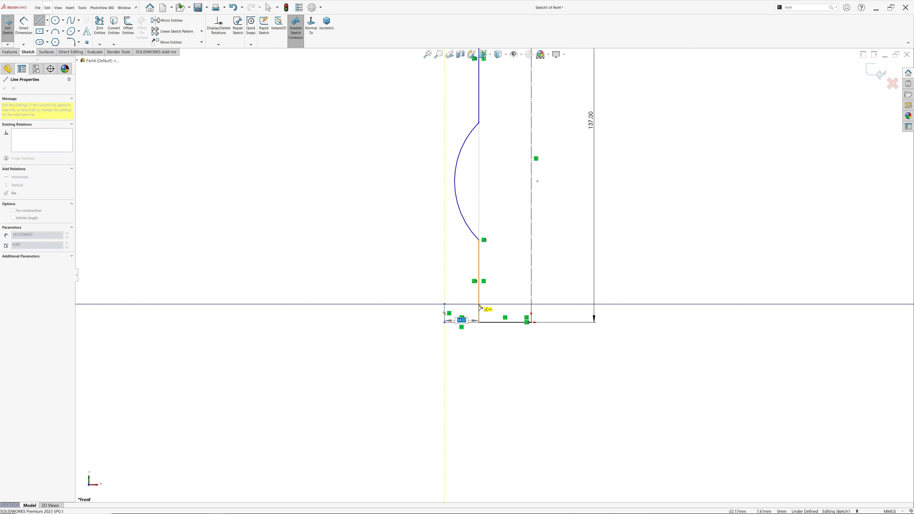
{"action": "left_click", "coordinate": [479, 305]}
{"action": "key", "text": "Escape"}
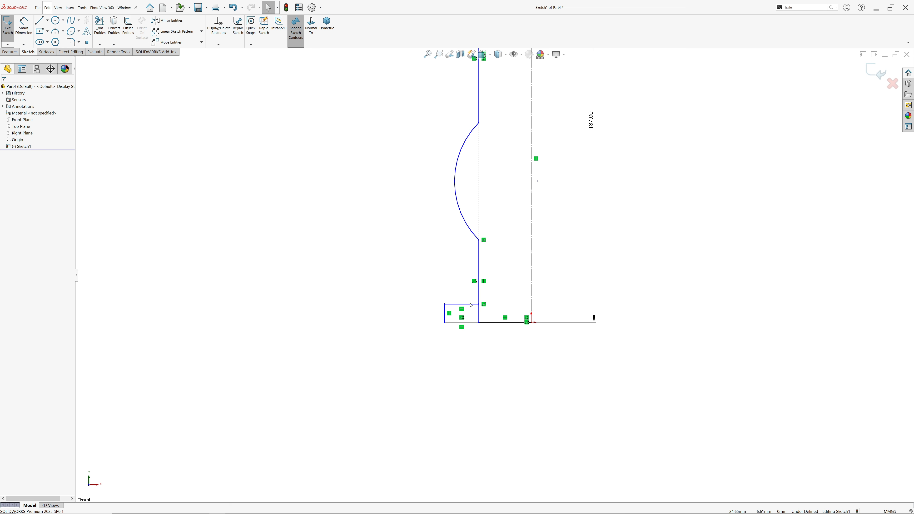
Trim away the short vertical segment between the base flange and the body profile.
{"action": "left_click", "coordinate": [100, 27]}
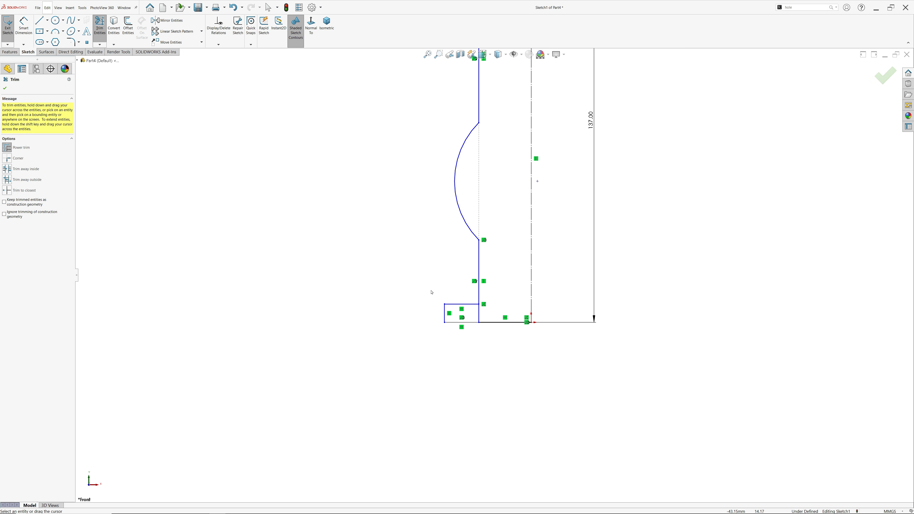
{"action": "left_click_drag", "start_coordinate": [495, 315], "coordinate": [473, 314]}
{"action": "left_click", "coordinate": [5, 88]}
Delete the flange's separate bottom line and extend the remaining base line to the flange's lower outer corner.
{"action": "scroll", "coordinate": [328, 278], "scroll_direction": "down", "scroll_amount": 2}
{"action": "scroll", "coordinate": [558, 353], "scroll_direction": "down", "scroll_amount": 2}
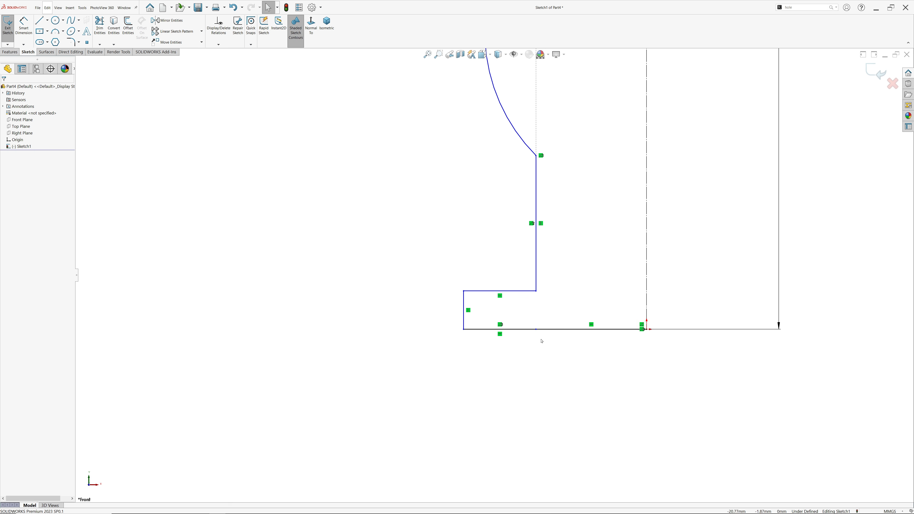
{"action": "left_click", "coordinate": [527, 330]}
{"action": "key", "text": "Delete"}
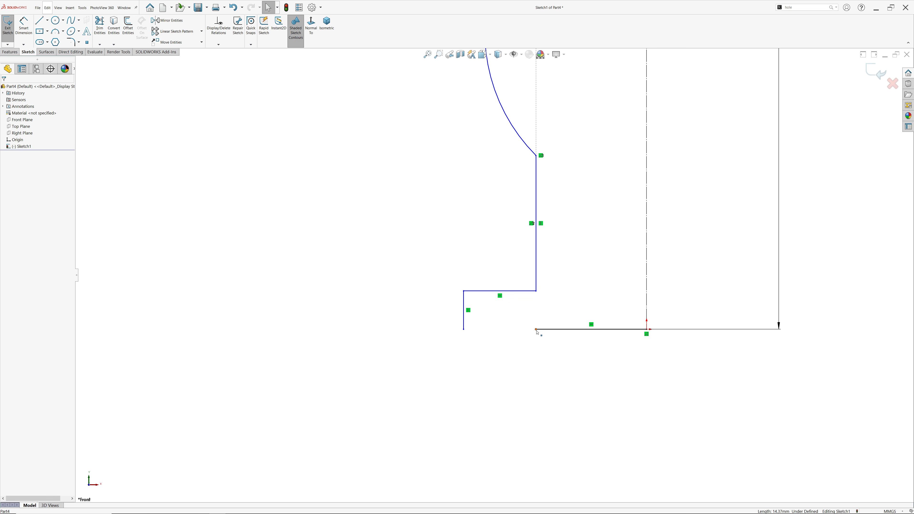
{"action": "left_click_drag", "start_coordinate": [517, 328], "coordinate": [464, 330]}
{"action": "scroll", "coordinate": [433, 327], "scroll_direction": "up", "scroll_amount": 9}
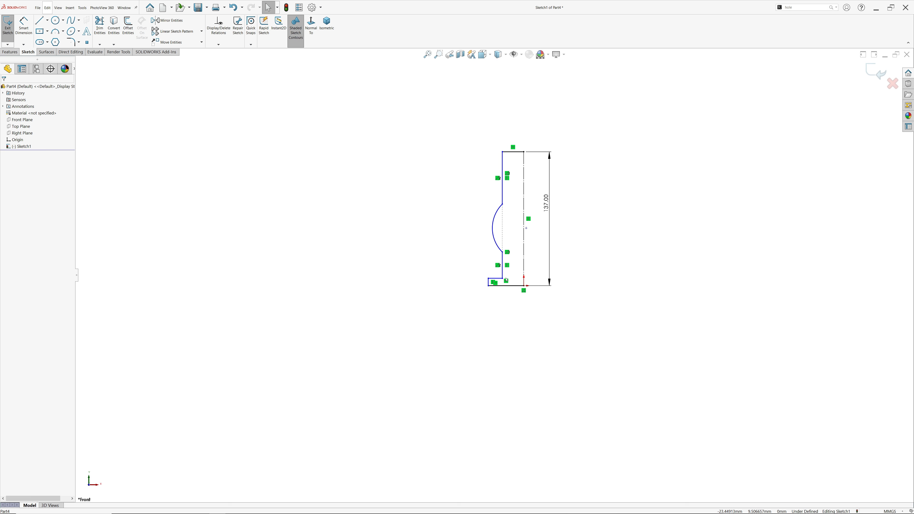
{"action": "scroll", "coordinate": [507, 194], "scroll_direction": "down", "scroll_amount": 4}
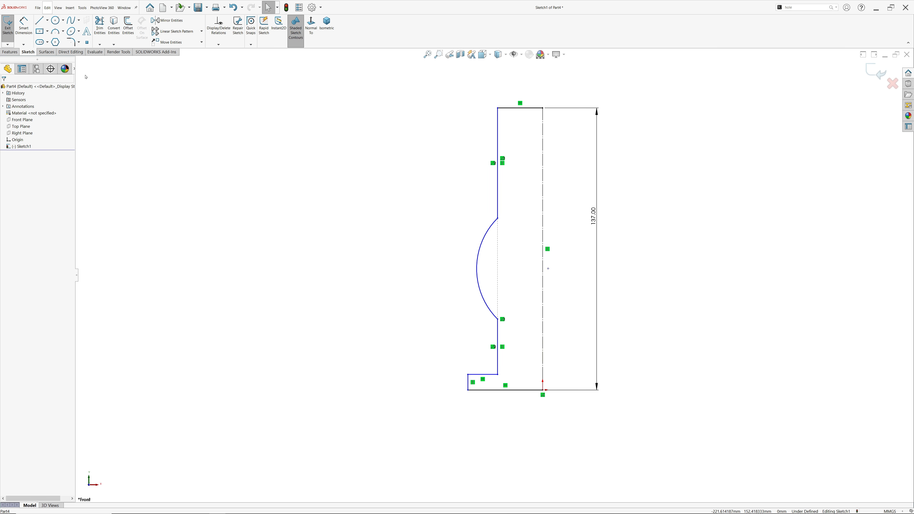
Dimension the bulge arc's radius as 30 mm.
{"action": "left_click", "coordinate": [31, 33]}
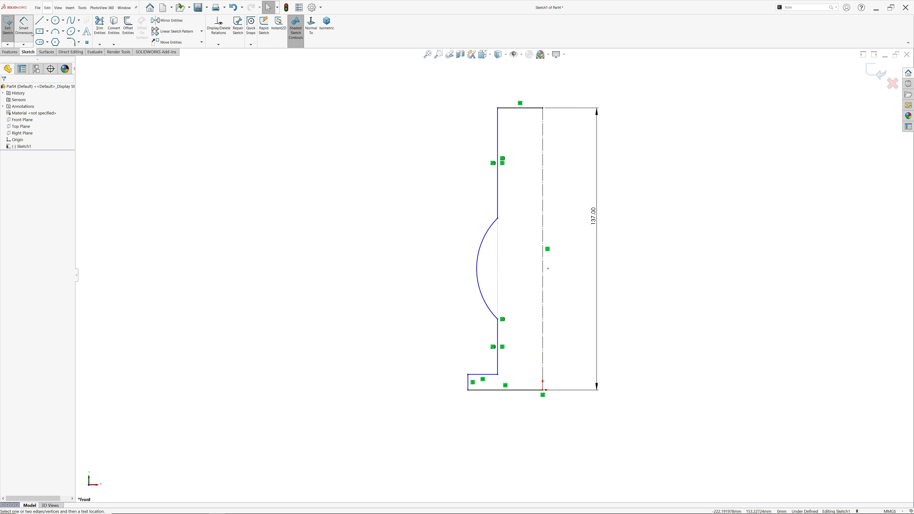
{"action": "left_click", "coordinate": [479, 280]}
{"action": "left_click", "coordinate": [482, 279]}
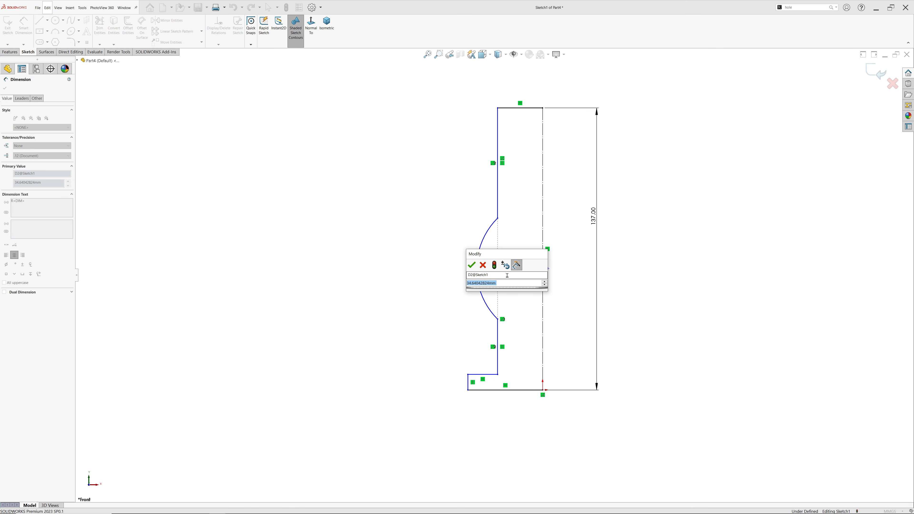
{"action": "type", "text": "30"}
{"action": "left_click", "coordinate": [472, 265]}
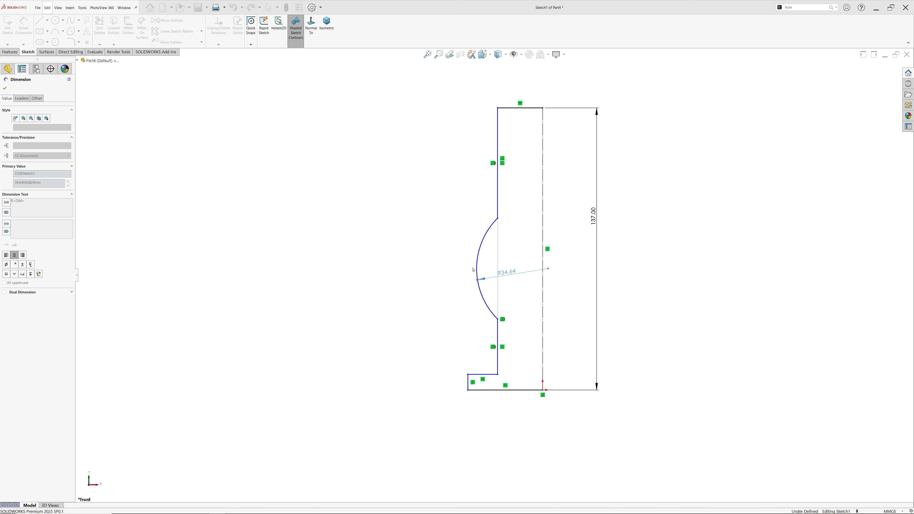
Dimension the body profile's lower vertical line across the construction line as a 40 mm diameter.
{"action": "left_click", "coordinate": [498, 354]}
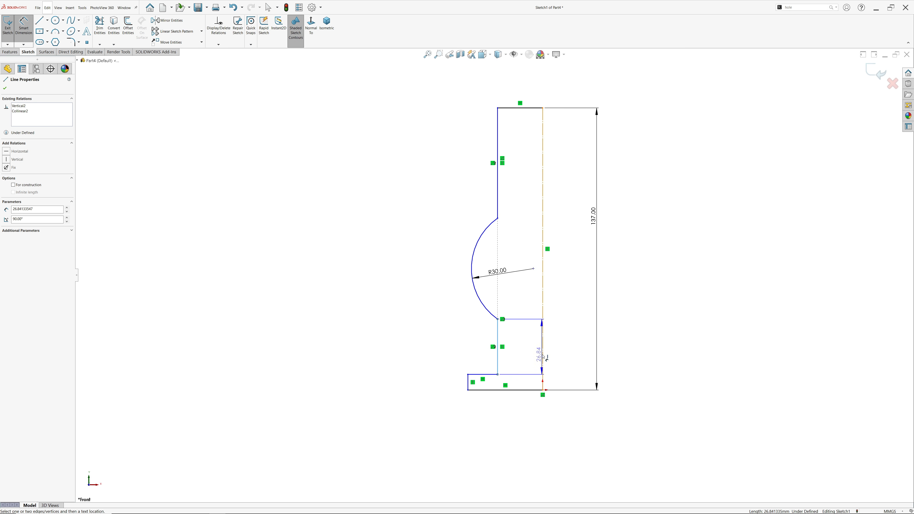
{"action": "left_click", "coordinate": [543, 357]}
{"action": "left_click", "coordinate": [561, 356]}
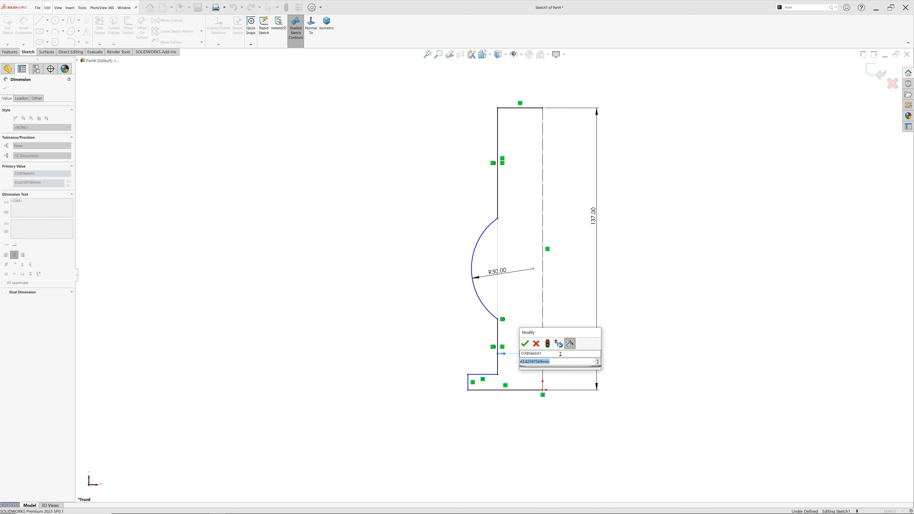
{"action": "type", "text": "40"}
{"action": "left_click", "coordinate": [526, 344]}
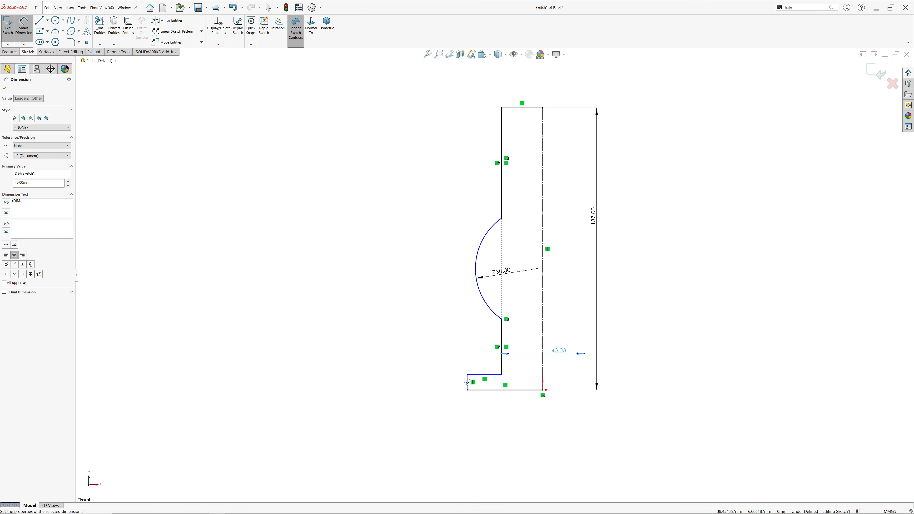
Dimension the base flange's outer edge across the construction line as a 72 mm diameter.
{"action": "left_click", "coordinate": [468, 383]}
{"action": "left_click", "coordinate": [540, 418]}
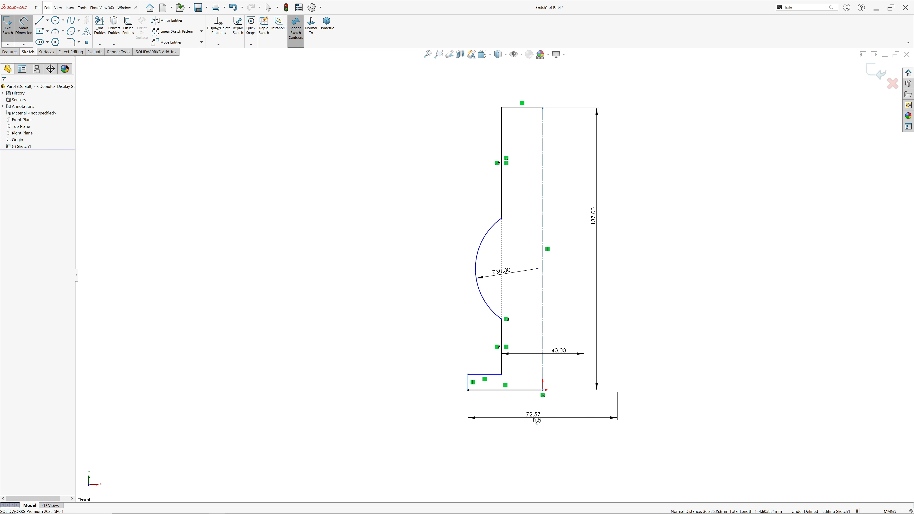
{"action": "type", "text": "72"}
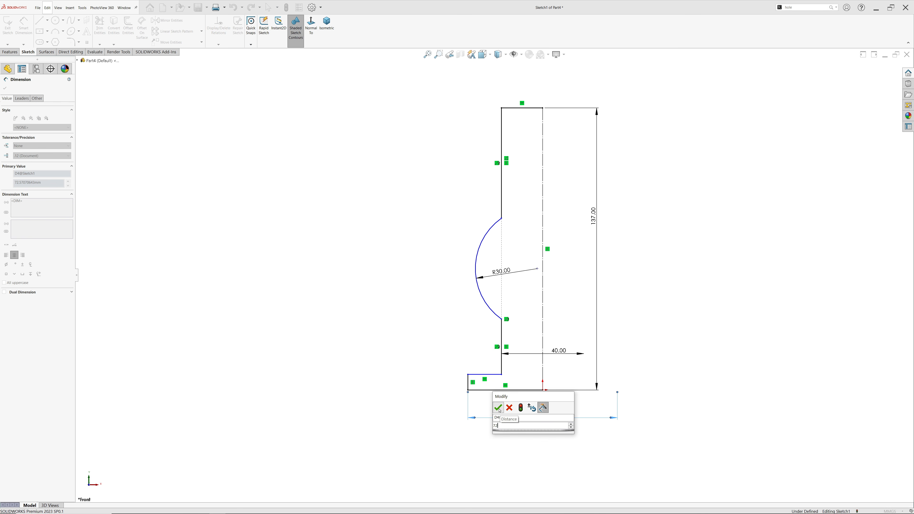
{"action": "left_click", "coordinate": [498, 407]}
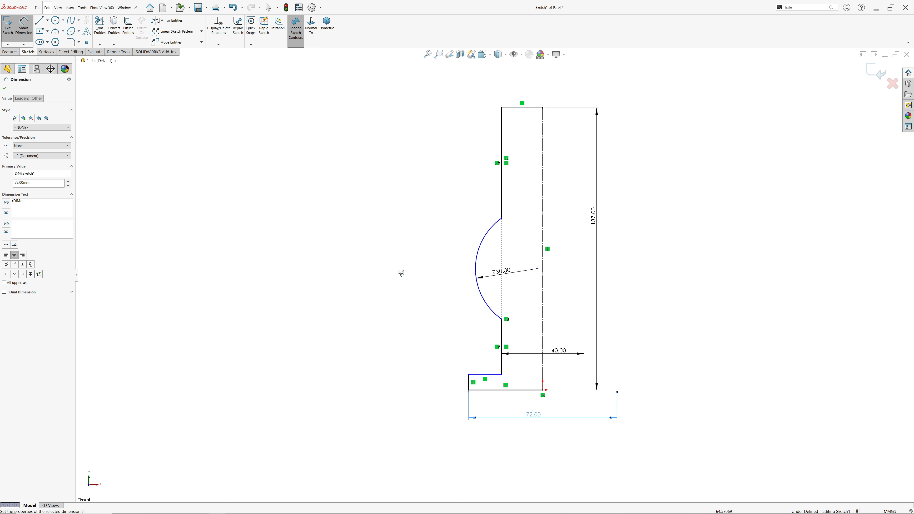
Dimension the base flange's thickness as 8 mm.
{"action": "left_click", "coordinate": [470, 383]}
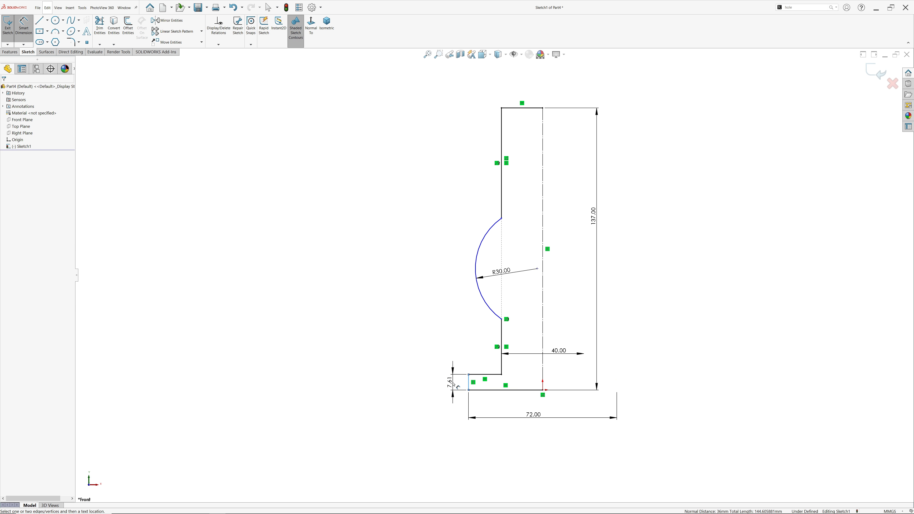
{"action": "left_click", "coordinate": [454, 381]}
{"action": "type", "text": "8"}
{"action": "left_click", "coordinate": [417, 372]}
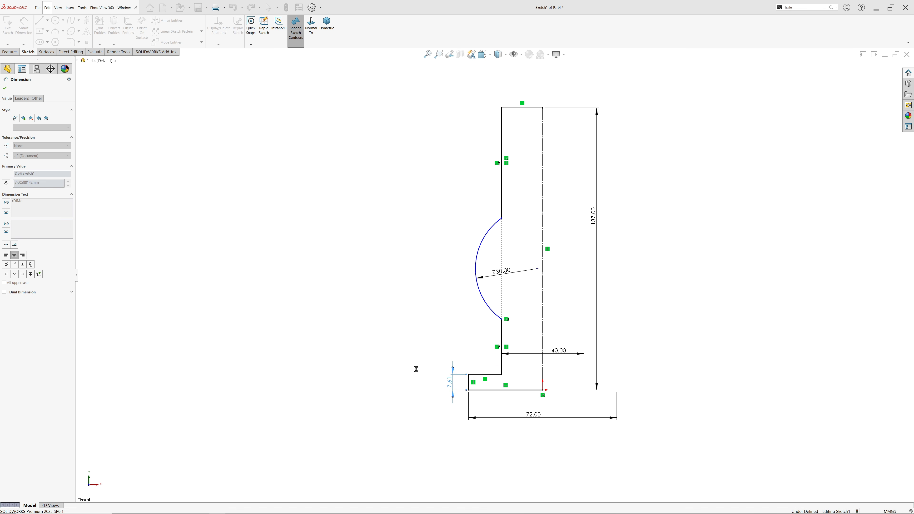
{"action": "left_click", "coordinate": [6, 90]}
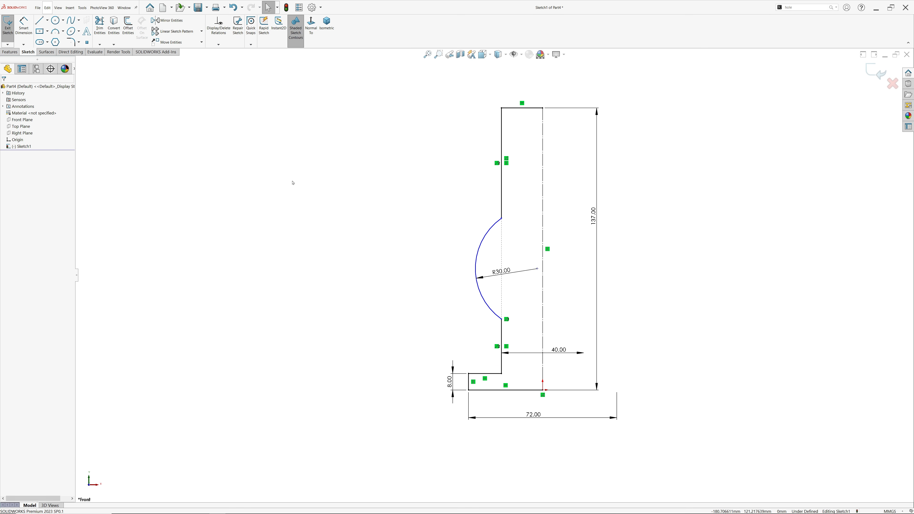
Make the bulge arc's center point coincident with the vertical construction line.
{"action": "left_click", "coordinate": [537, 270]}
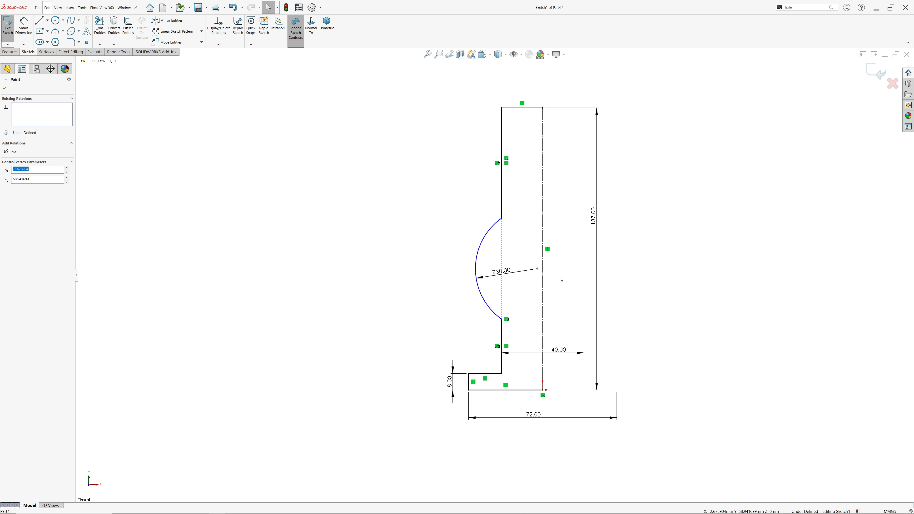
{"action": "left_click", "coordinate": [543, 285], "text": "ctrl"}
{"action": "left_click", "coordinate": [562, 267]}
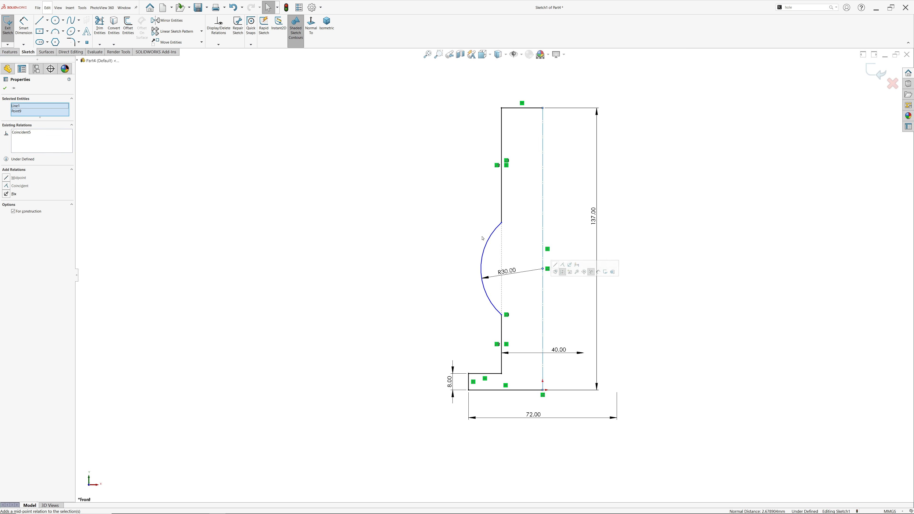
Dimension the height of the bulge arc's center above the origin as 70 mm.
{"action": "left_click", "coordinate": [24, 25]}
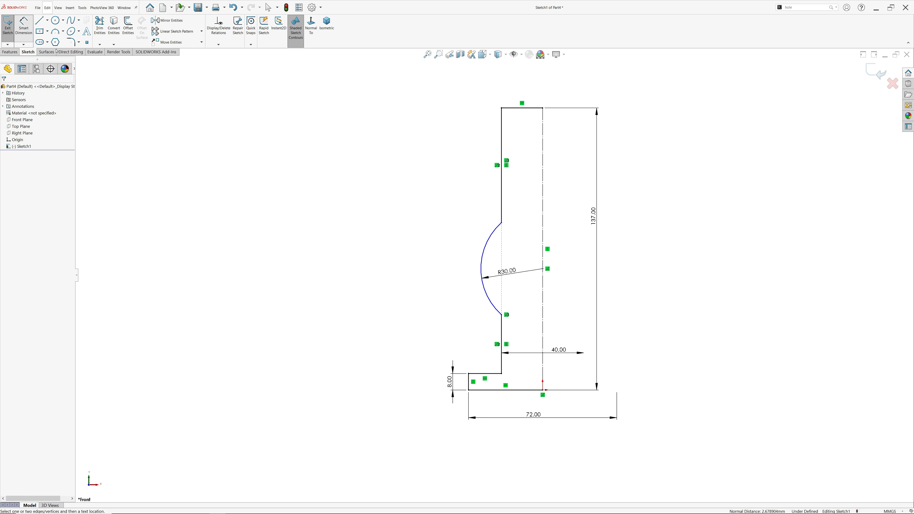
{"action": "left_click", "coordinate": [544, 269]}
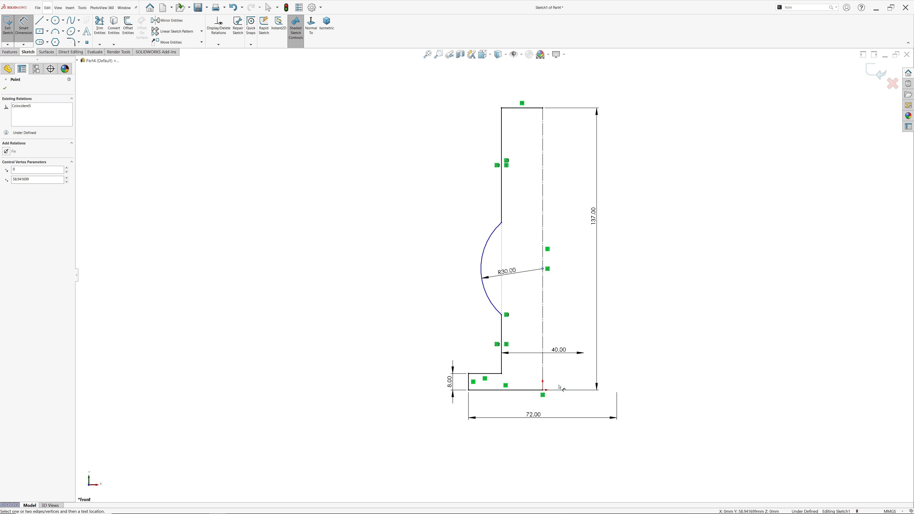
{"action": "left_click", "coordinate": [543, 391]}
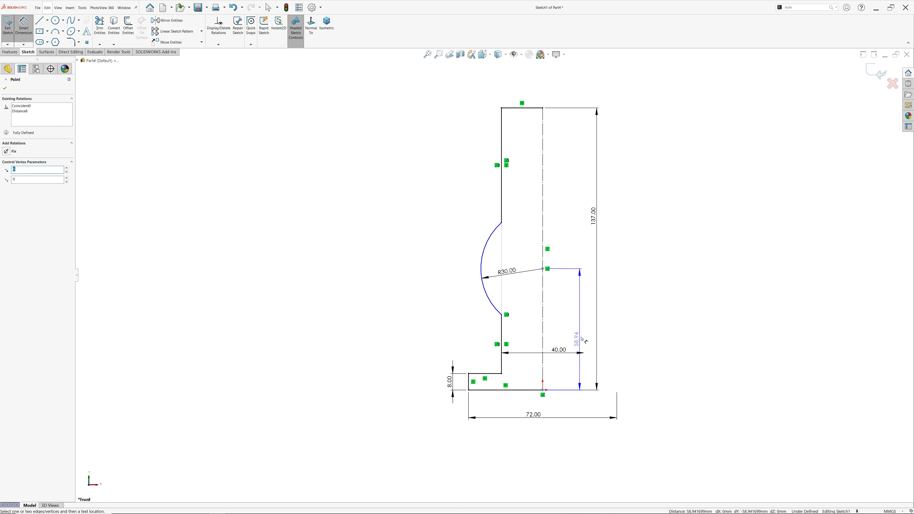
{"action": "left_click", "coordinate": [586, 327]}
{"action": "type", "text": "70"}
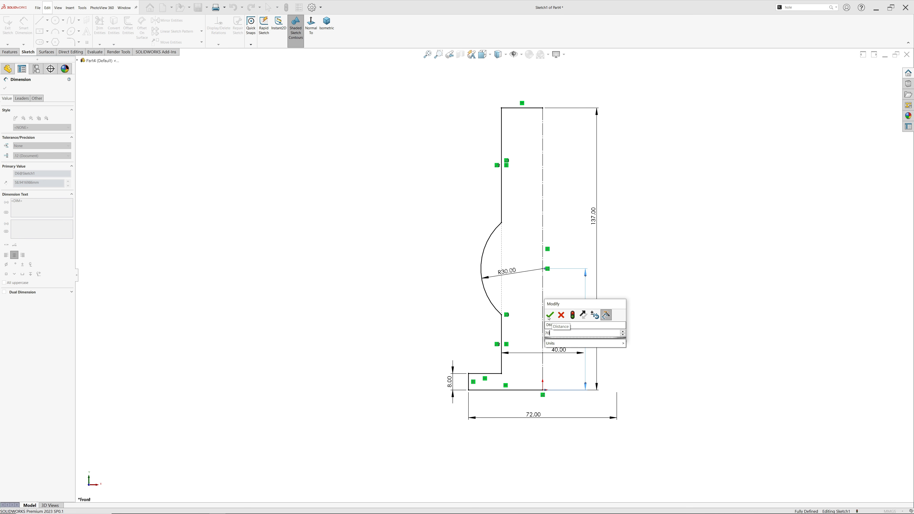
{"action": "left_click", "coordinate": [550, 315]}
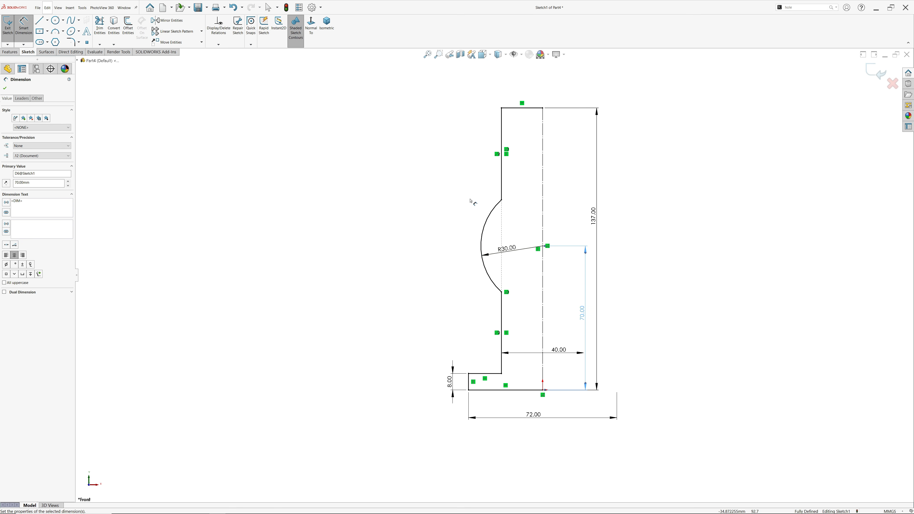
Revolve the half profile 360 degrees about the vertical construction line, letting the open sketch be closed automatically.
{"action": "left_click", "coordinate": [10, 52]}
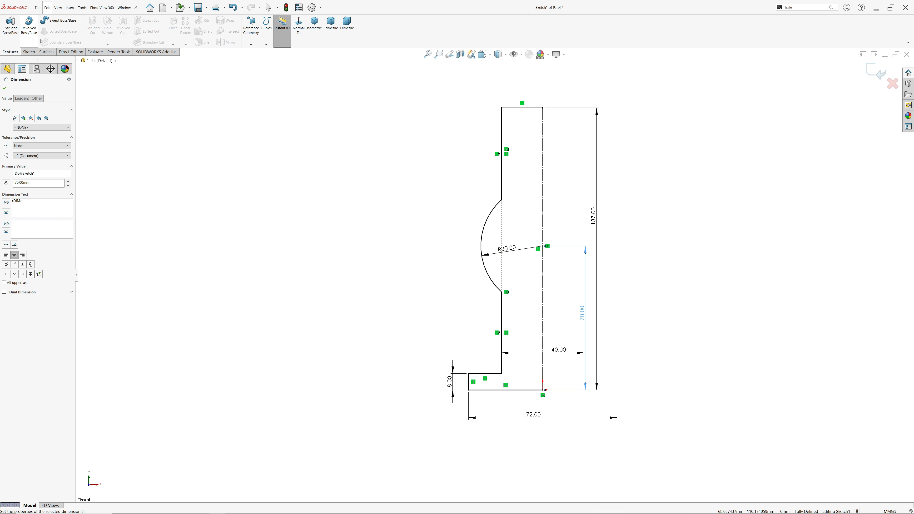
{"action": "left_click", "coordinate": [33, 29]}
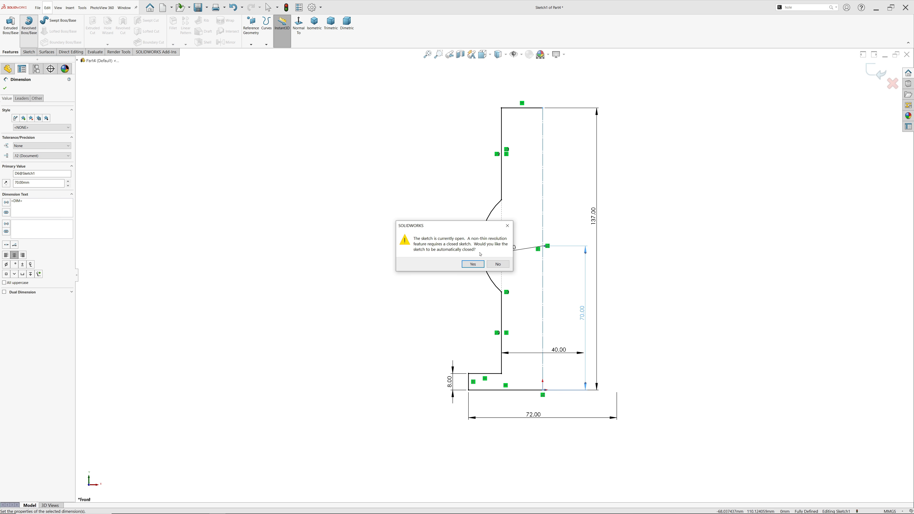
{"action": "left_click", "coordinate": [473, 264]}
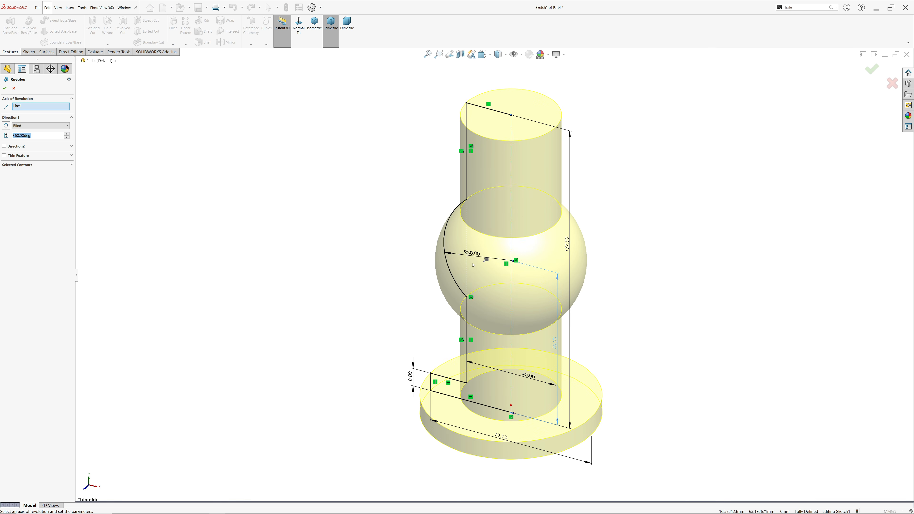
{"action": "left_click", "coordinate": [16, 108]}
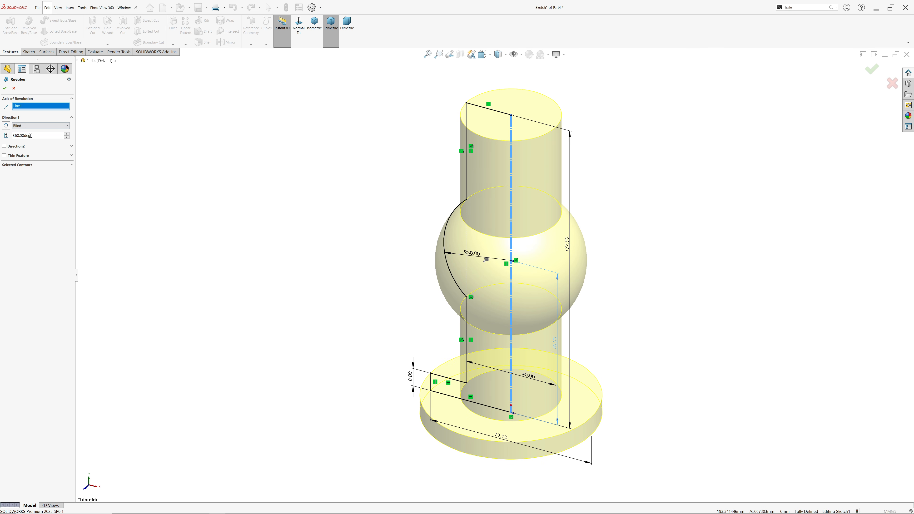
{"action": "left_click", "coordinate": [24, 125]}
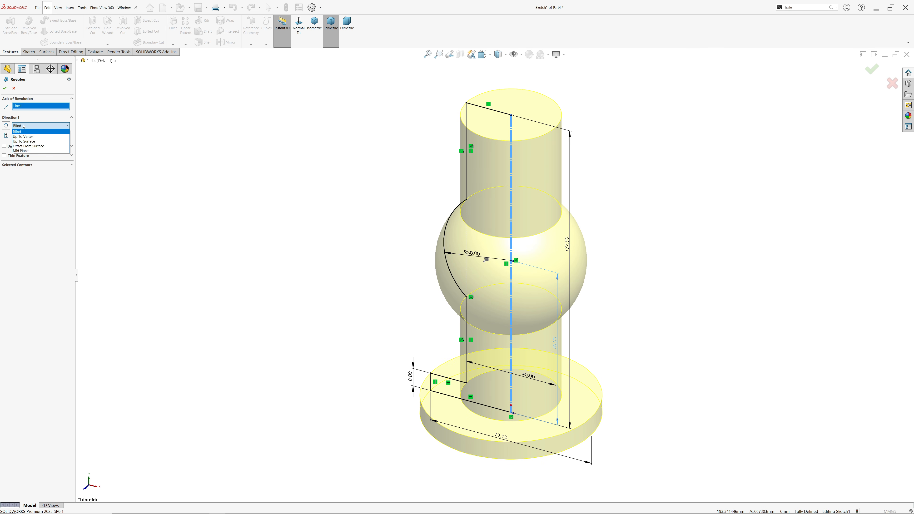
{"action": "left_click", "coordinate": [24, 126]}
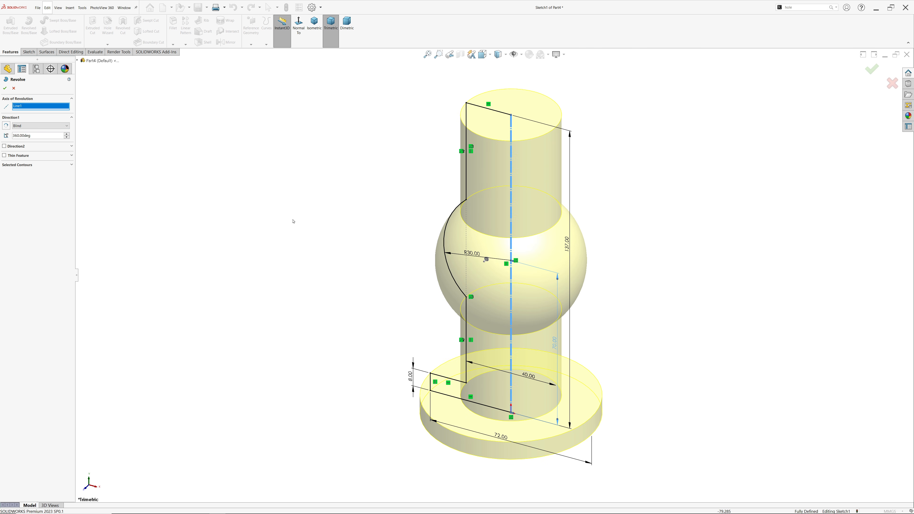
{"action": "left_click", "coordinate": [36, 136]}
{"action": "left_click", "coordinate": [5, 88]}
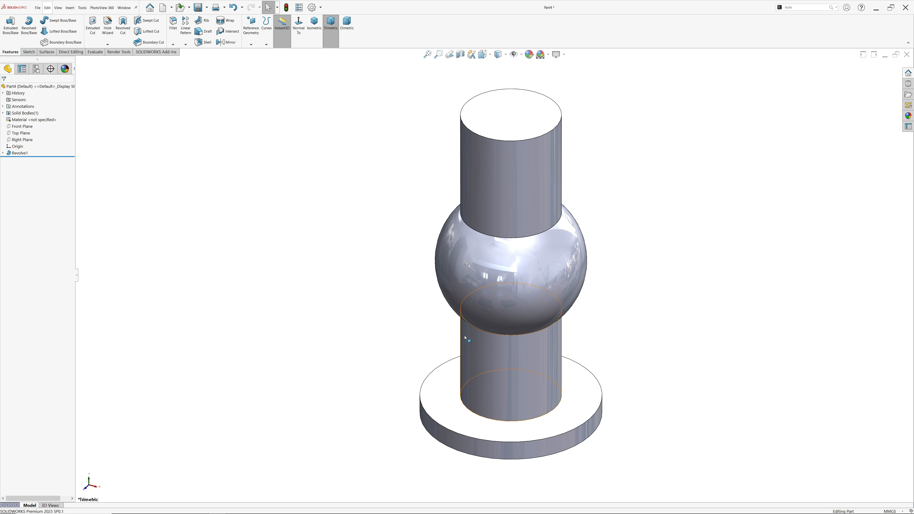
Switch RealView Graphics off and back on for the revolved body.
{"action": "left_click", "coordinate": [563, 54]}
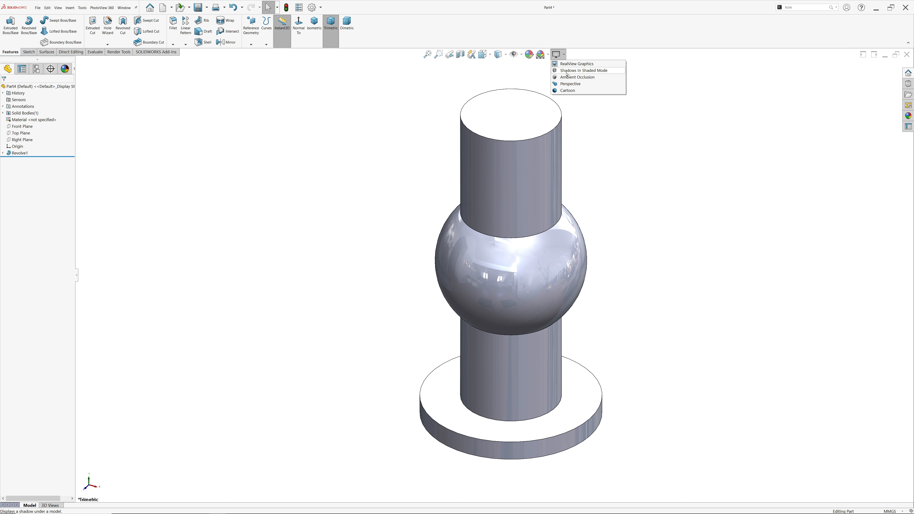
{"action": "left_click", "coordinate": [568, 65]}
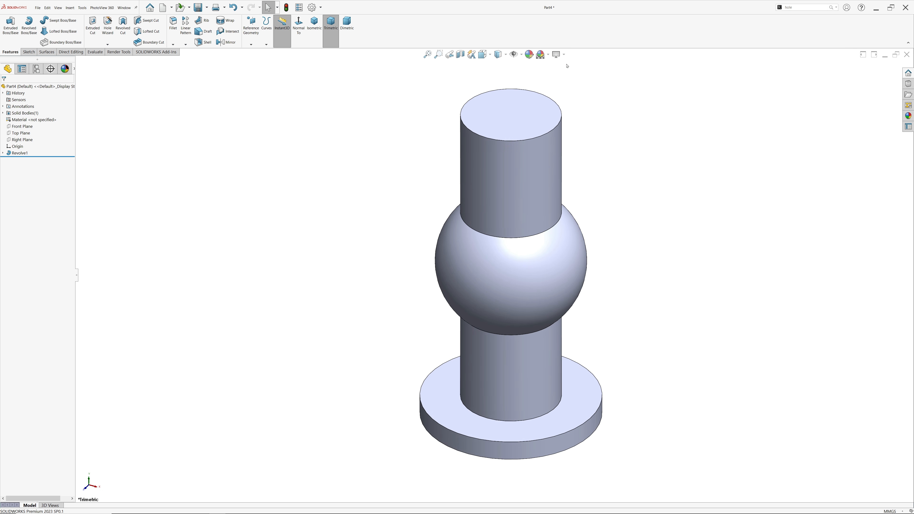
{"action": "left_click", "coordinate": [564, 54]}
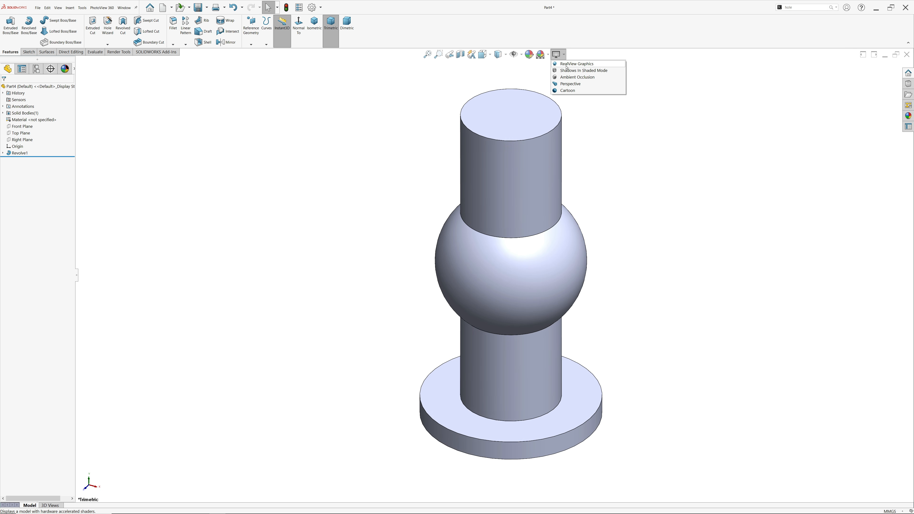
{"action": "left_click", "coordinate": [567, 64]}
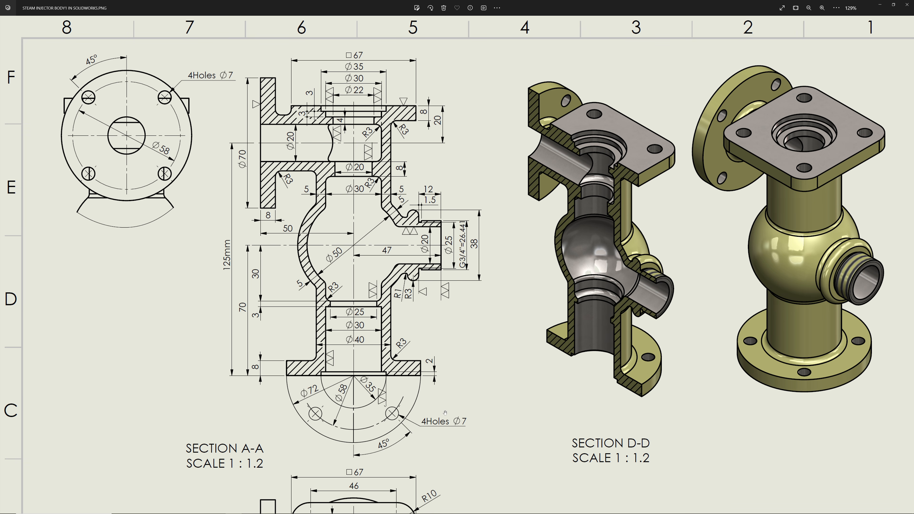
Check the square top flange's dimensions in the section and plan views of the drawing and return to the SOLIDWORKS part.
{"action": "scroll", "coordinate": [446, 413], "scroll_direction": "down", "scroll_amount": 3}
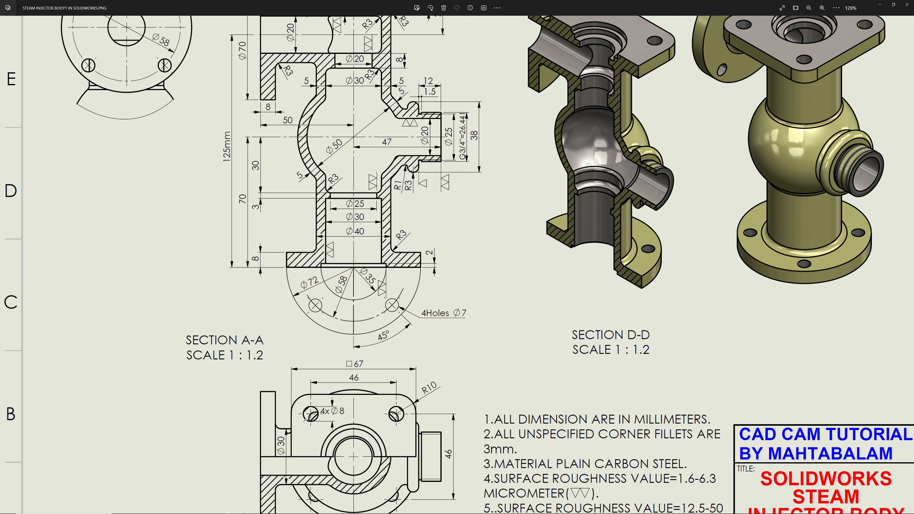
{"action": "scroll", "coordinate": [306, 418], "scroll_direction": "down", "scroll_amount": 1}
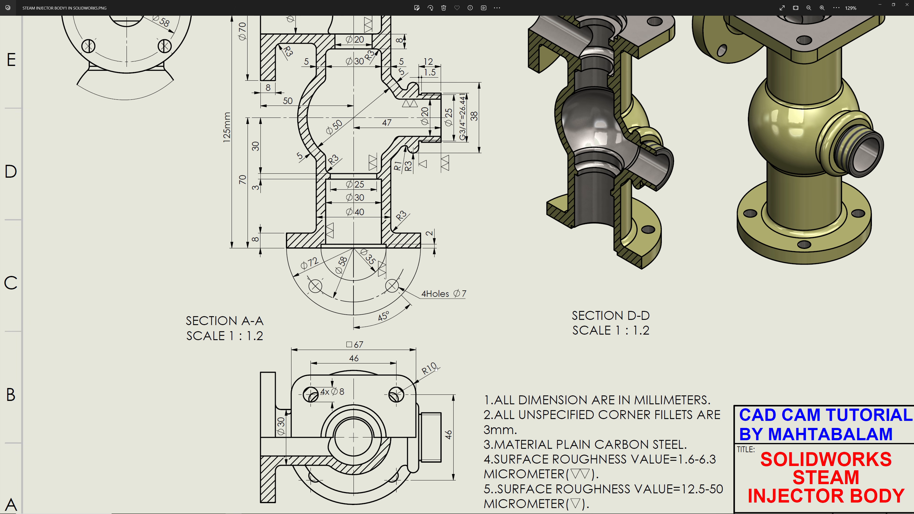
{"action": "scroll", "coordinate": [455, 201], "scroll_direction": "up", "scroll_amount": 3}
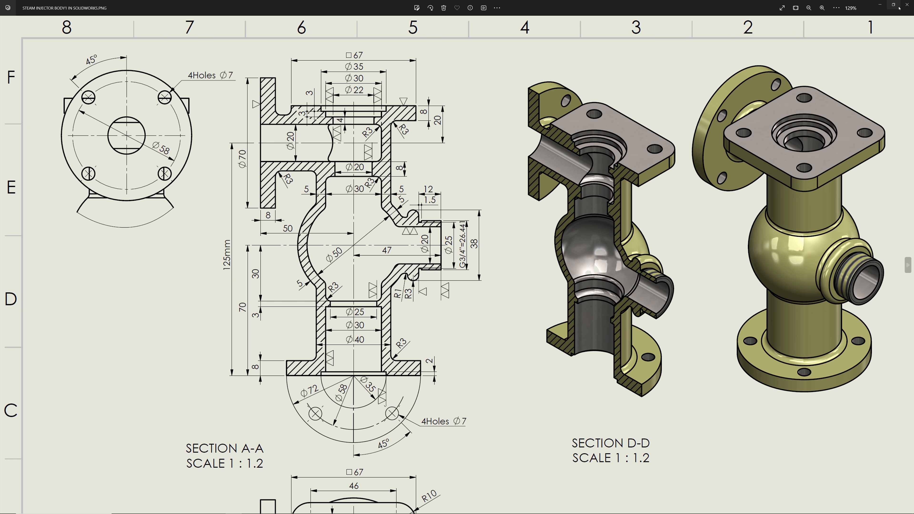
{"action": "left_click", "coordinate": [881, 5]}
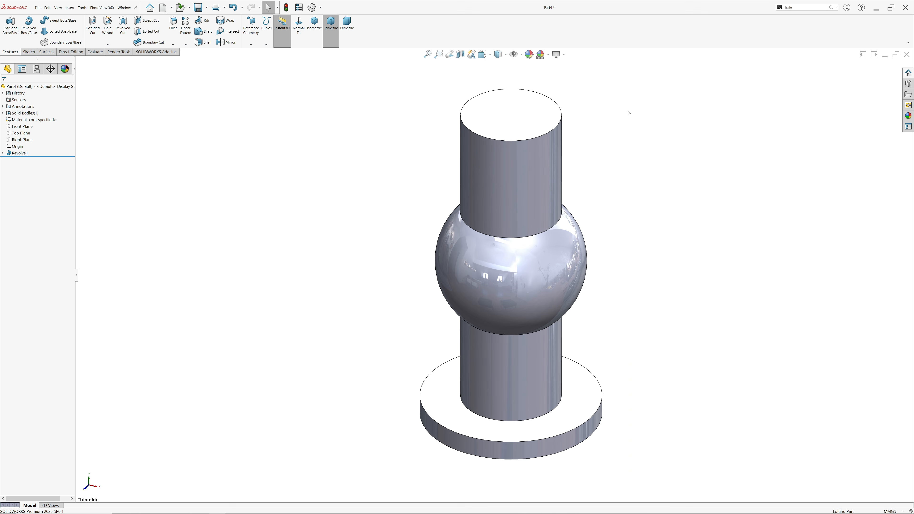
Sketch a center rectangle on the revolved body's top face, centered on the origin, 67 mm high and about 79 mm wide.
{"action": "left_click", "coordinate": [515, 121]}
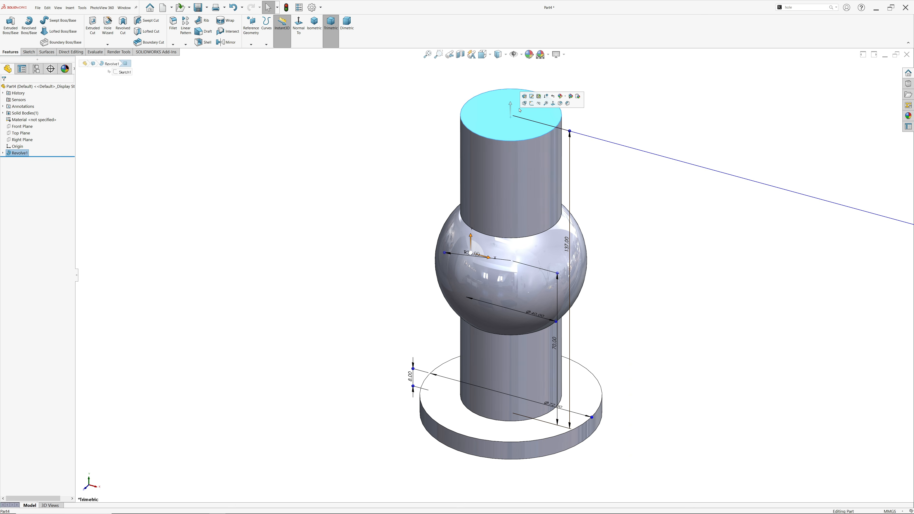
{"action": "left_click", "coordinate": [532, 104]}
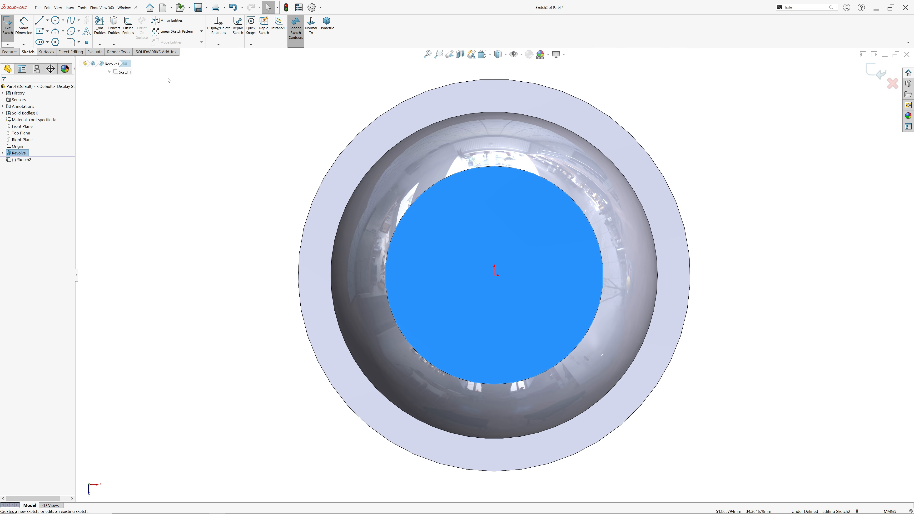
{"action": "left_click", "coordinate": [39, 31]}
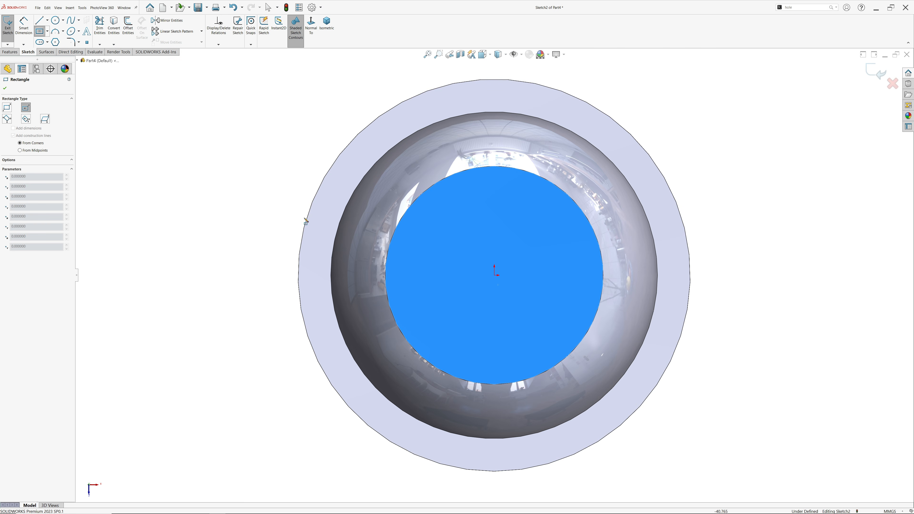
{"action": "left_click", "coordinate": [495, 274]}
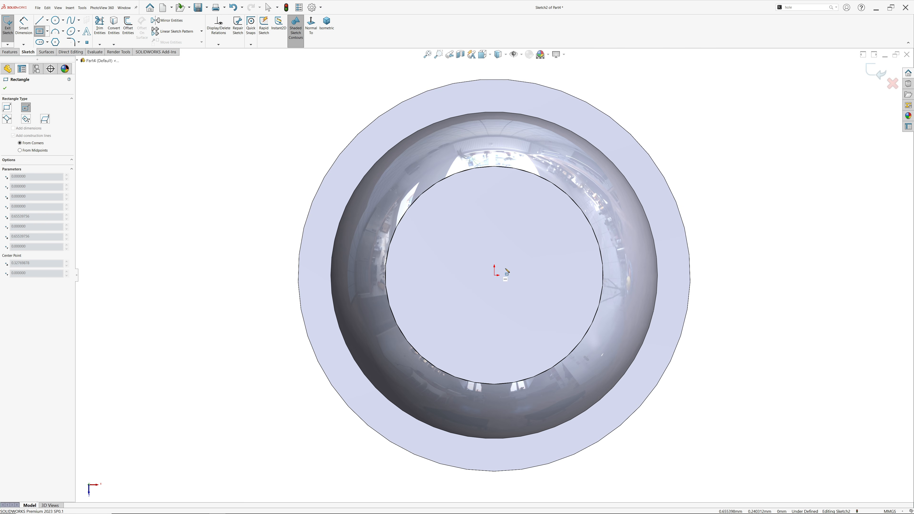
{"action": "scroll", "coordinate": [495, 275], "scroll_direction": "up", "scroll_amount": 3}
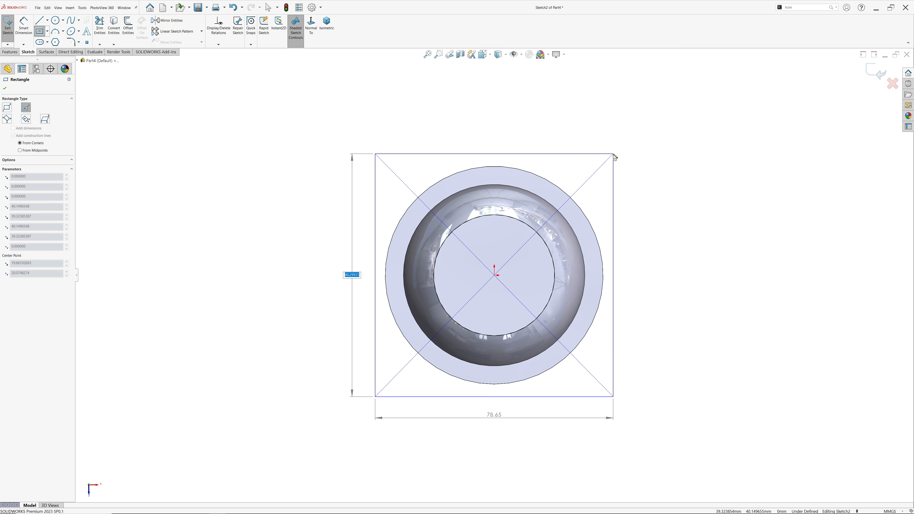
{"action": "type", "text": "67"}
{"action": "key", "text": "Return"}
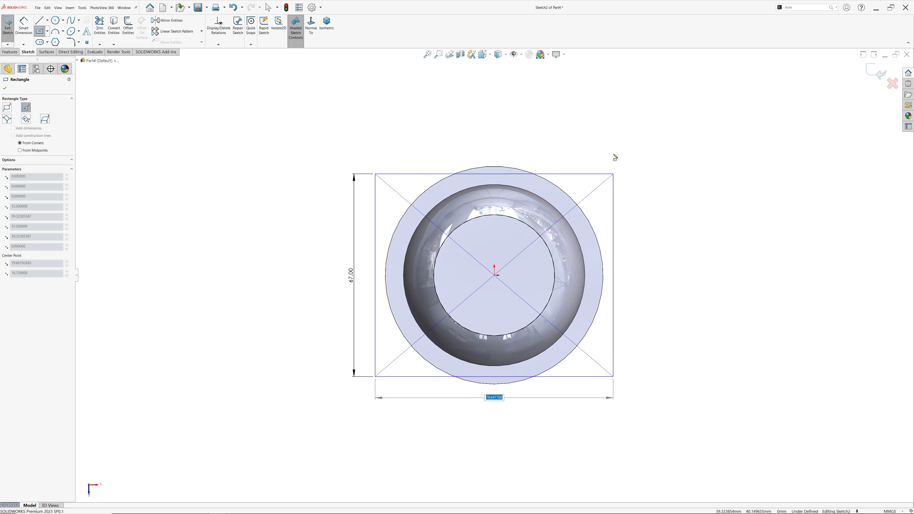
{"action": "key", "text": "Escape"}
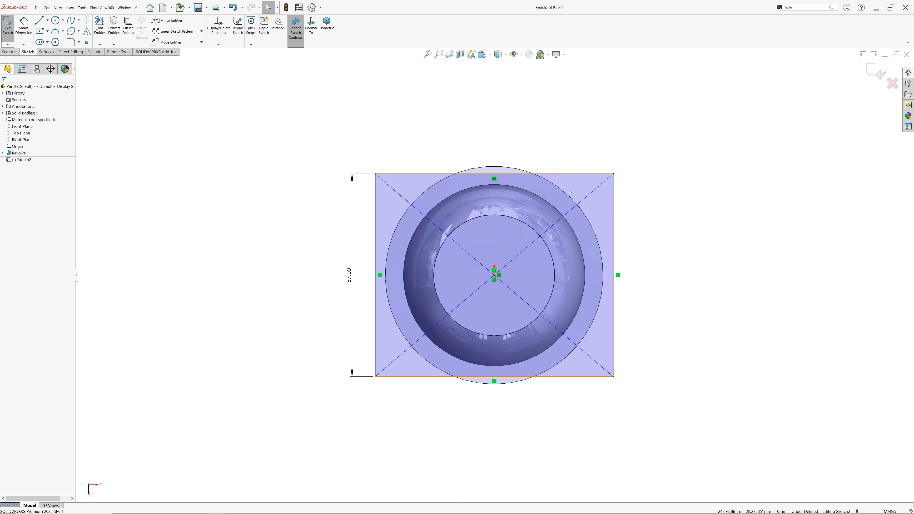
Add an equal relation between two adjacent sides of the rectangle.
{"action": "left_click", "coordinate": [613, 217]}
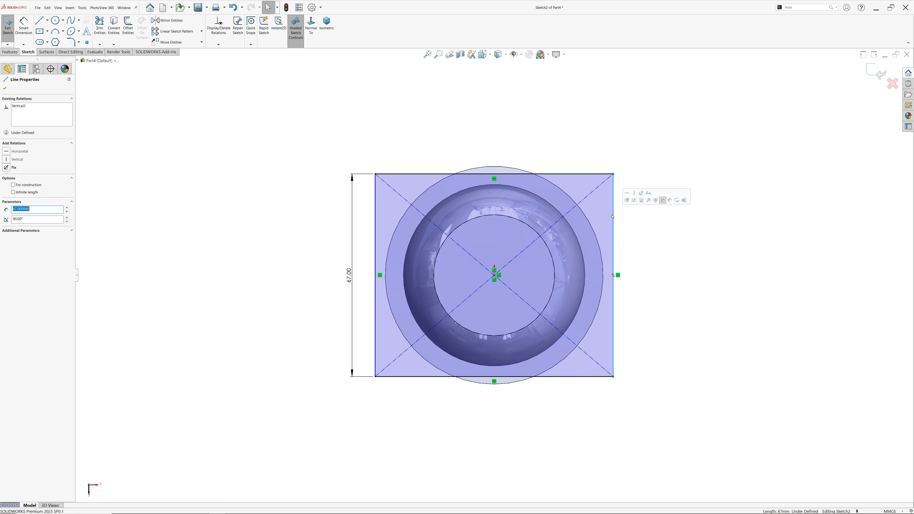
{"action": "left_click", "coordinate": [593, 175], "text": "ctrl"}
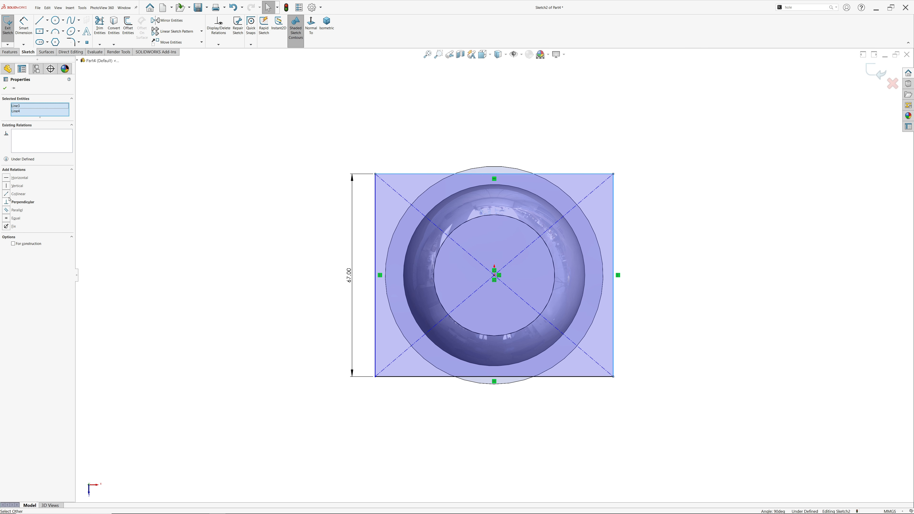
{"action": "left_click", "coordinate": [7, 218]}
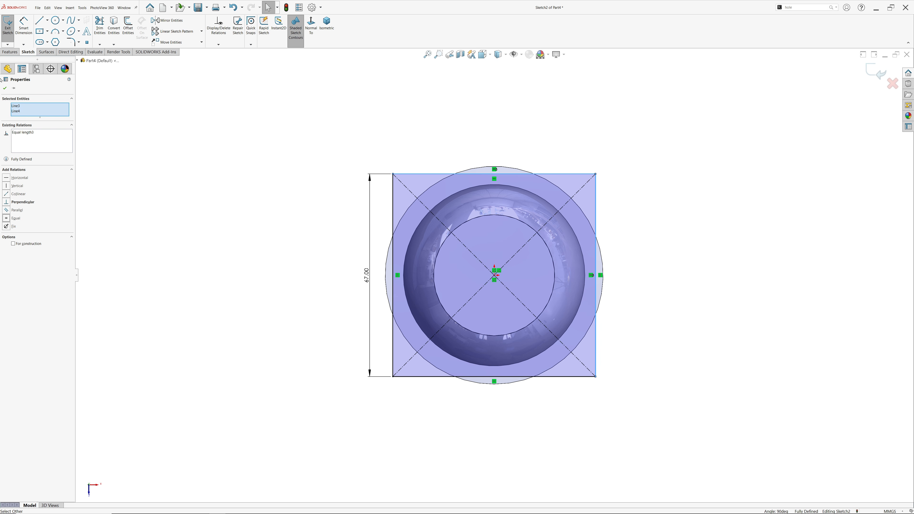
Extrude the square sketch upward as a blind boss 8 mm deep, merged with the revolved body.
{"action": "left_click", "coordinate": [10, 52]}
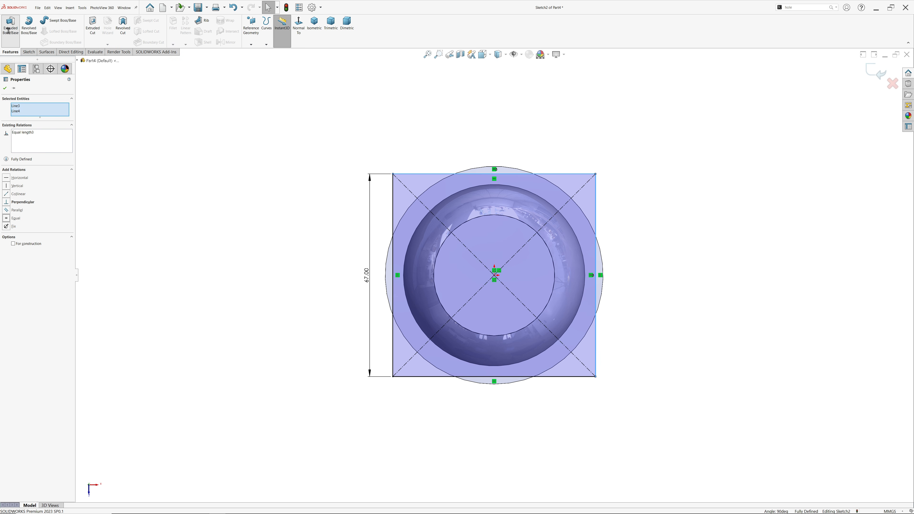
{"action": "left_click", "coordinate": [9, 29]}
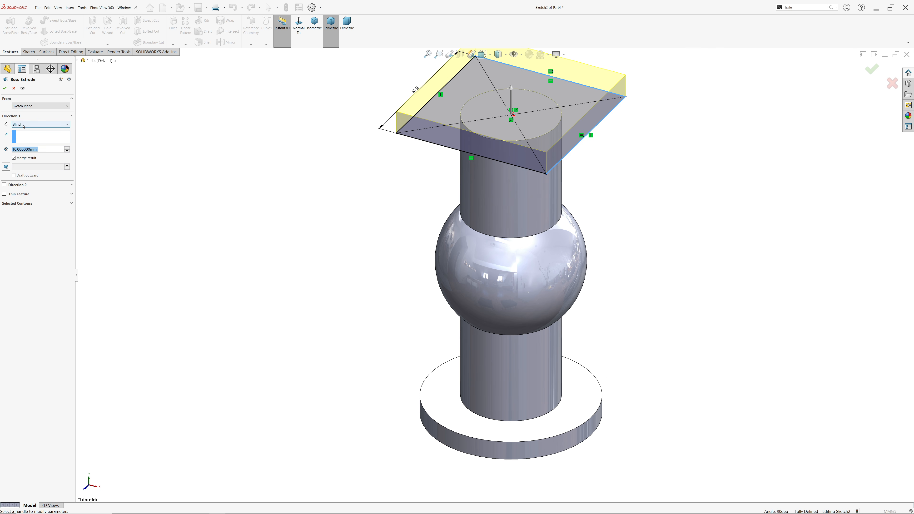
{"action": "left_click", "coordinate": [24, 126]}
{"action": "left_click", "coordinate": [23, 125]}
{"action": "scroll", "coordinate": [380, 147], "scroll_direction": "up", "scroll_amount": 2}
{"action": "scroll", "coordinate": [530, 135], "scroll_direction": "down", "scroll_amount": 2}
{"action": "scroll", "coordinate": [530, 138], "scroll_direction": "down", "scroll_amount": 1}
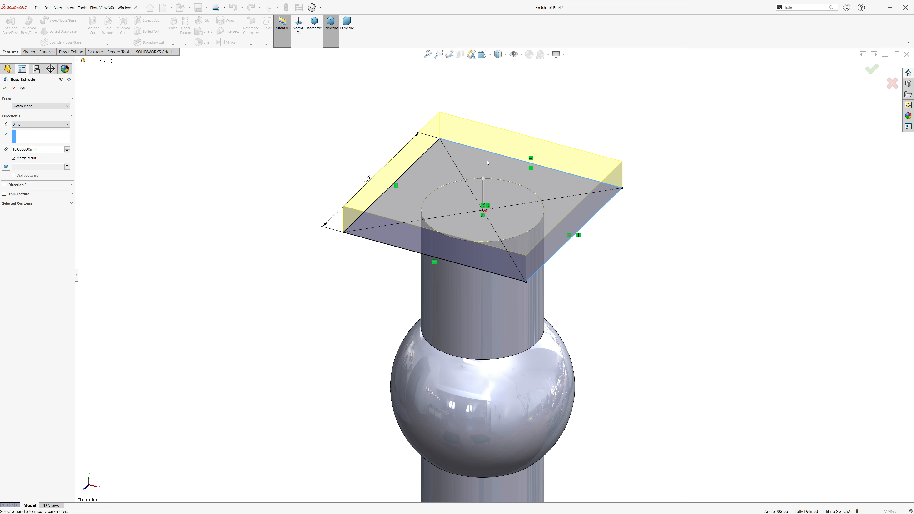
{"action": "double_click", "coordinate": [39, 150]}
{"action": "type", "text": "8"}
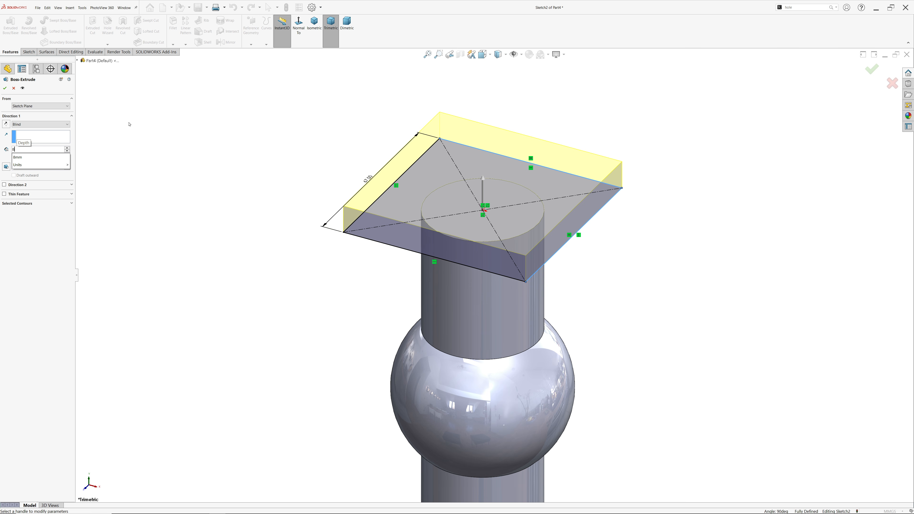
{"action": "key", "text": "Return"}
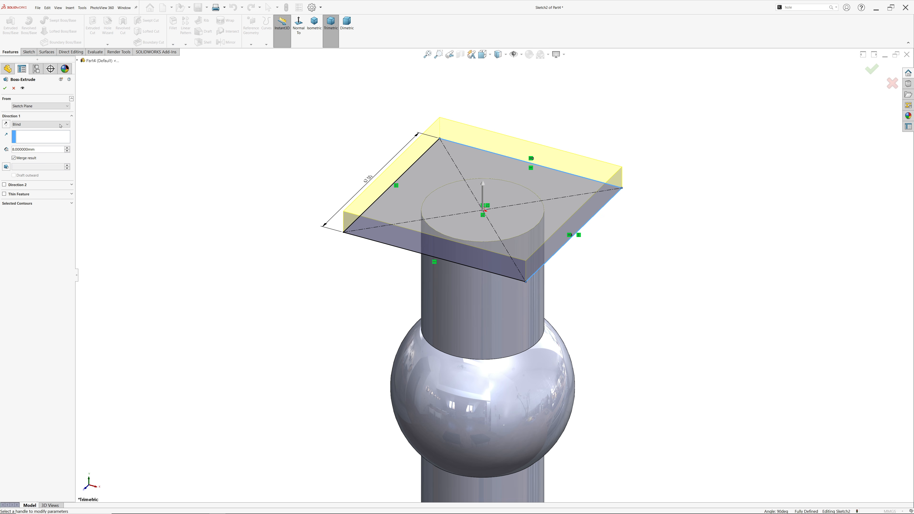
{"action": "left_click", "coordinate": [4, 88]}
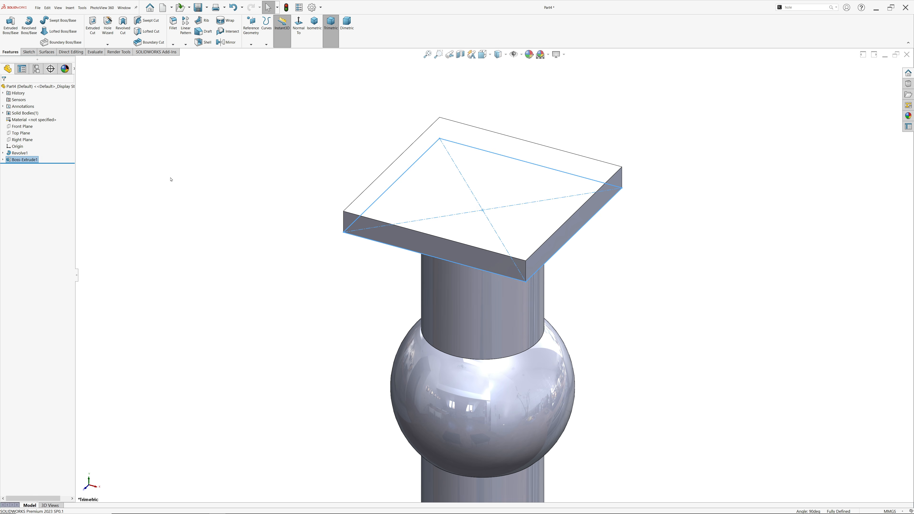
Fillet the four vertical corner edges of the square flange with a symmetric 10 mm radius.
{"action": "left_click", "coordinate": [173, 24]}
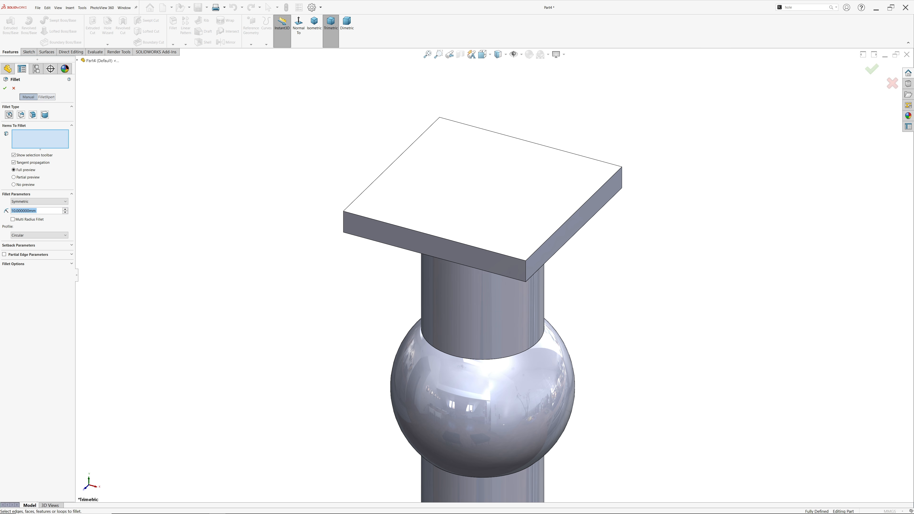
{"action": "left_click", "coordinate": [36, 202]}
{"action": "left_click", "coordinate": [32, 208]}
{"action": "double_click", "coordinate": [41, 211]}
{"action": "left_click", "coordinate": [22, 137]}
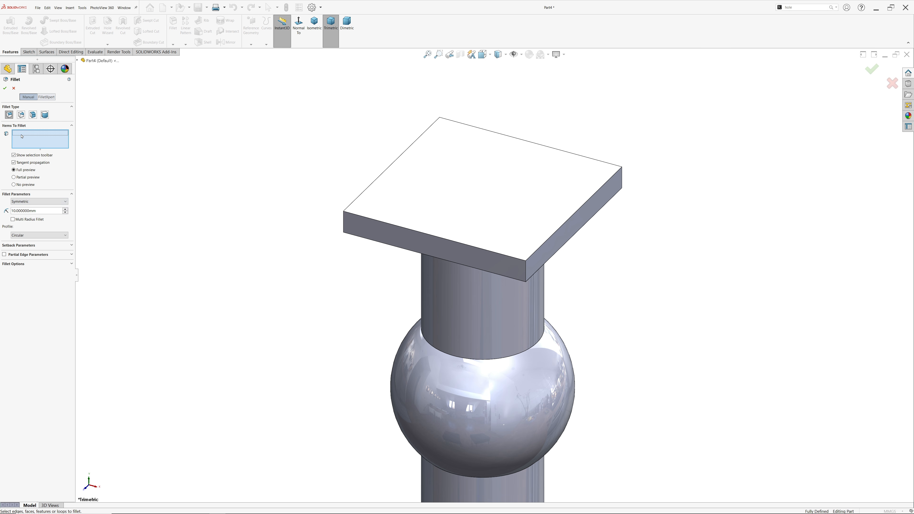
{"action": "left_click", "coordinate": [344, 222]}
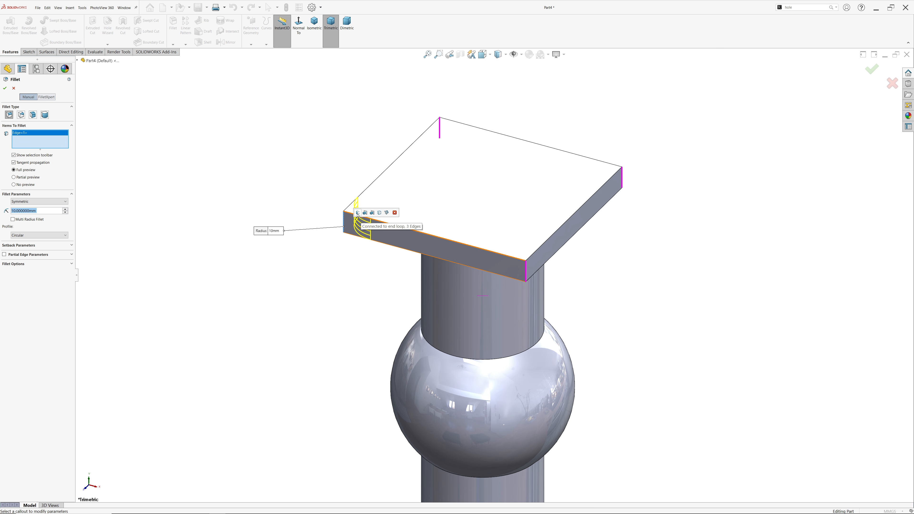
{"action": "left_click", "coordinate": [358, 213]}
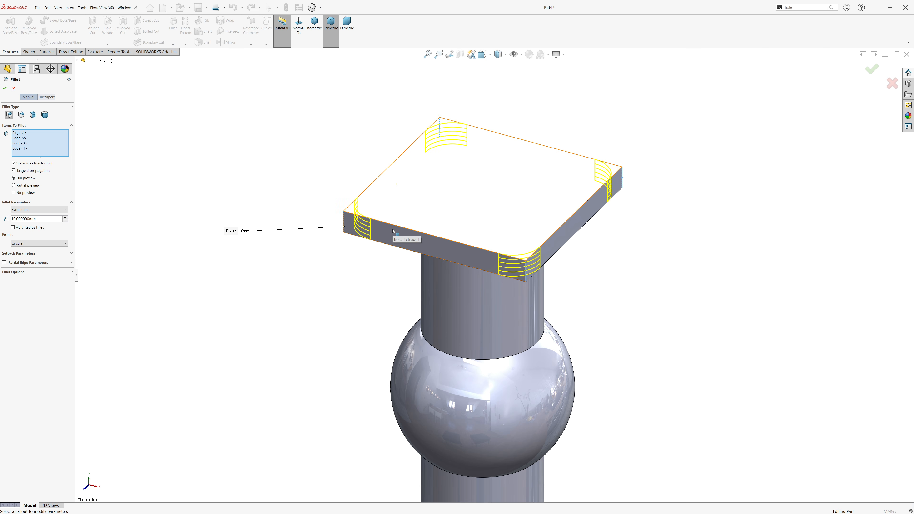
{"action": "left_click", "coordinate": [5, 88]}
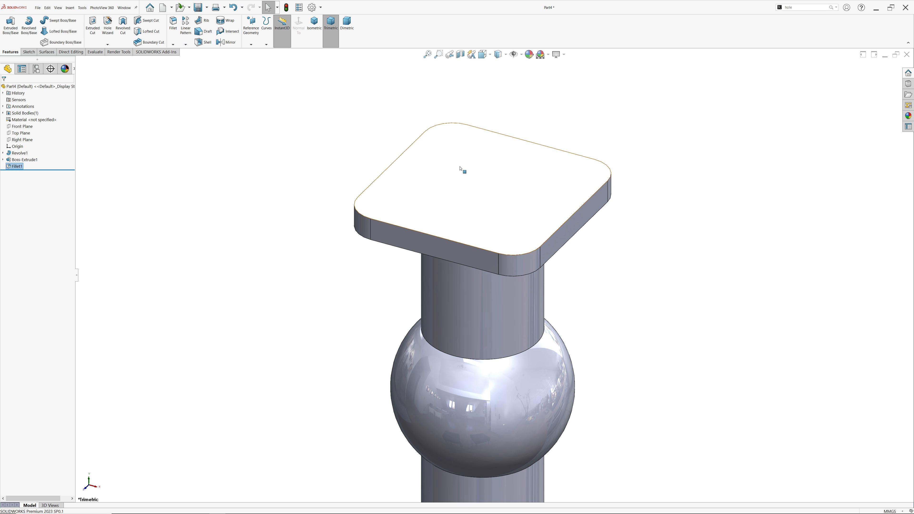
Start a Hole Wizard hole and set its size to the ISO drill size Ø8.0.
{"action": "left_click", "coordinate": [108, 29]}
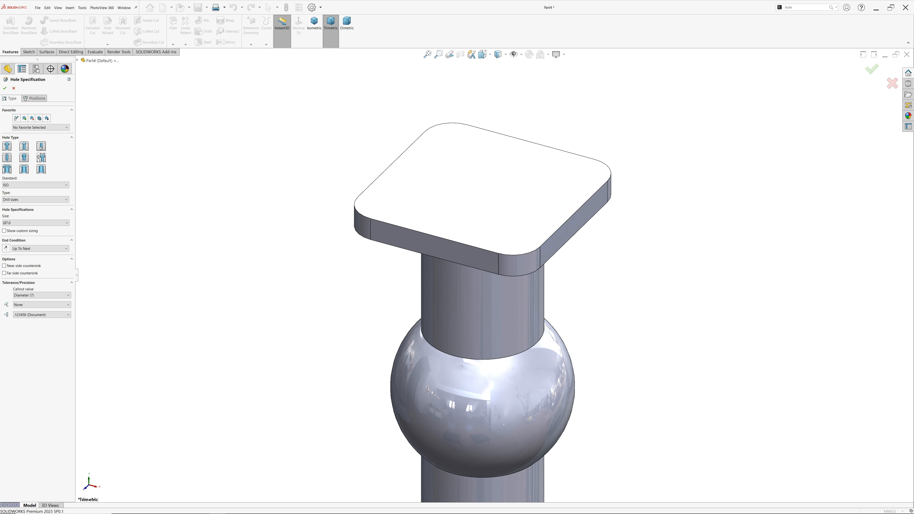
{"action": "left_click", "coordinate": [20, 186]}
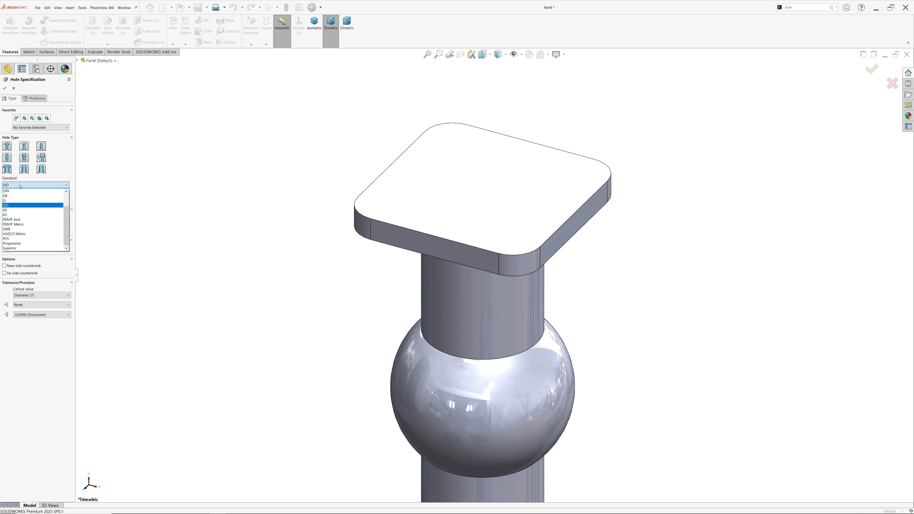
{"action": "left_click", "coordinate": [20, 186]}
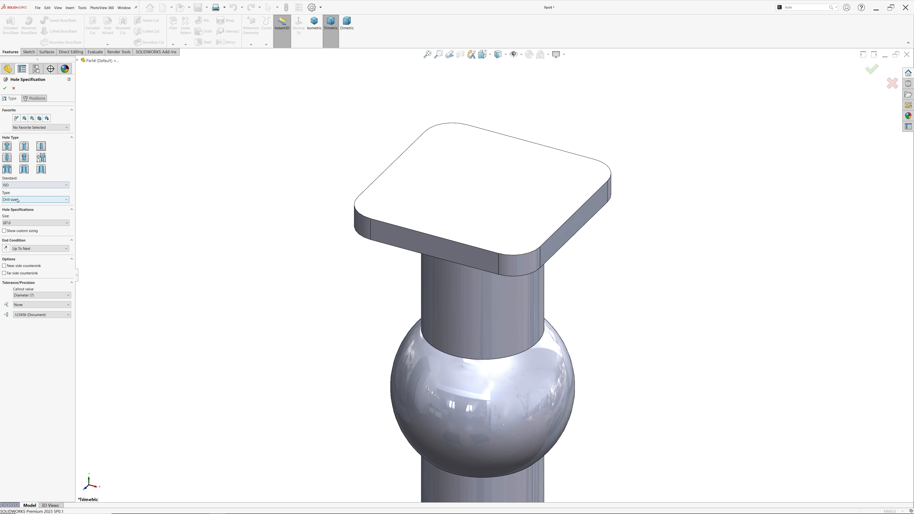
{"action": "left_click", "coordinate": [16, 222]}
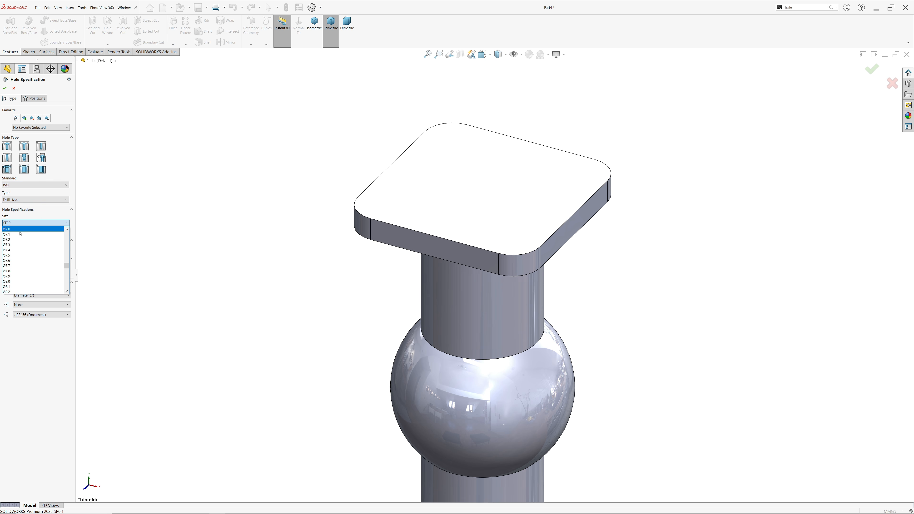
{"action": "left_click", "coordinate": [19, 276]}
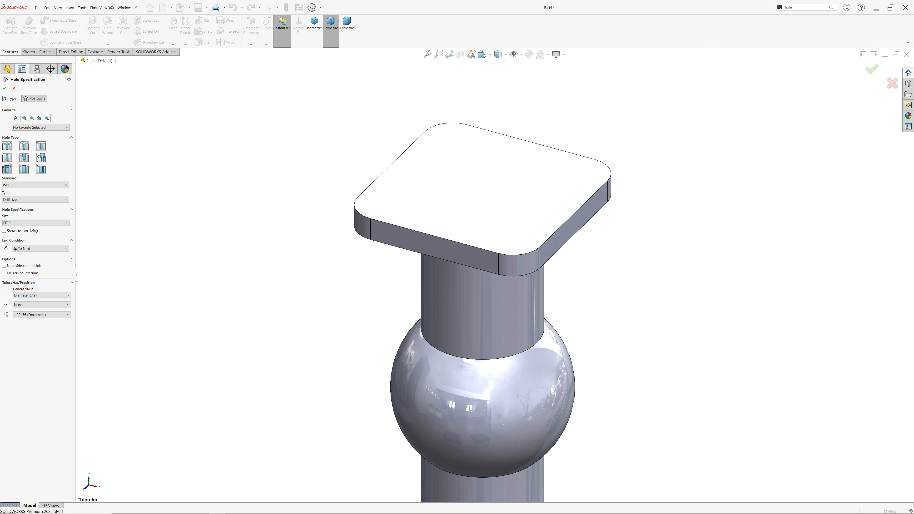
{"action": "left_click", "coordinate": [16, 223]}
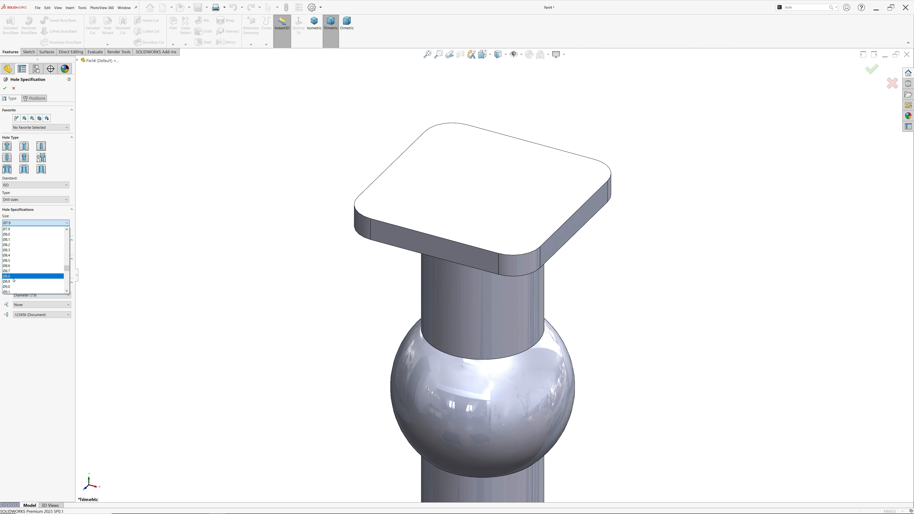
{"action": "left_click", "coordinate": [19, 235]}
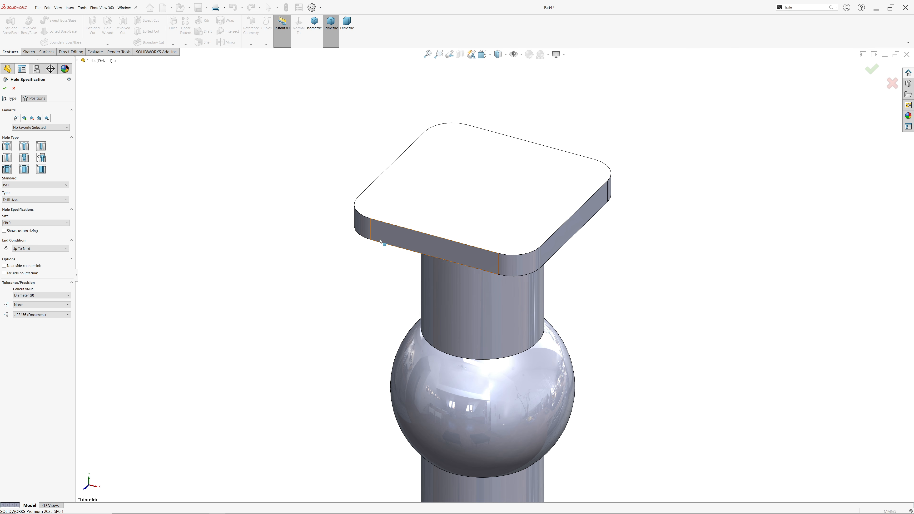
Choose the top face of the square flange as the placement face for the hole positions.
{"action": "left_click", "coordinate": [39, 99]}
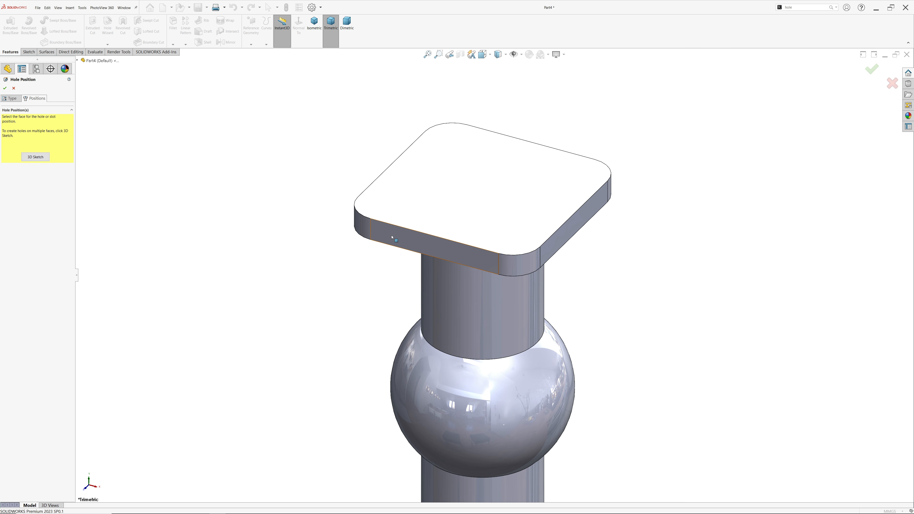
{"action": "scroll", "coordinate": [368, 229], "scroll_direction": "down", "scroll_amount": 2}
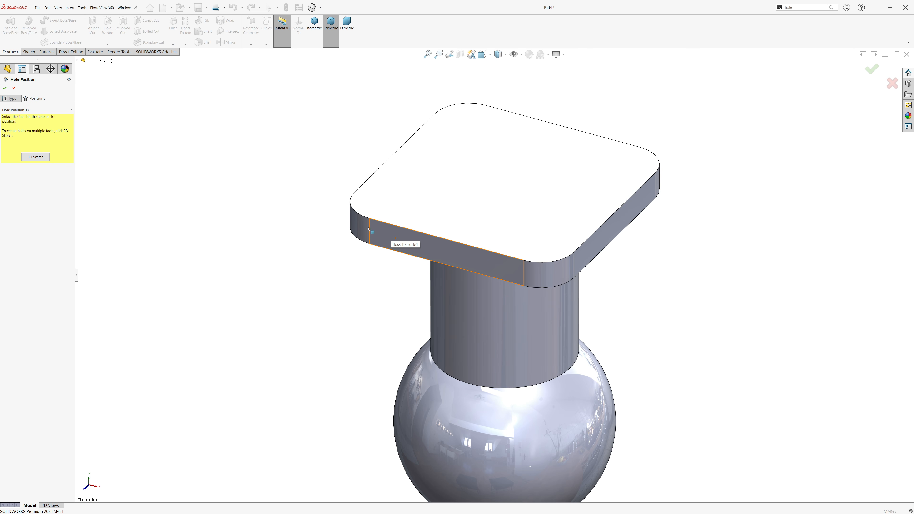
{"action": "left_click", "coordinate": [463, 201]}
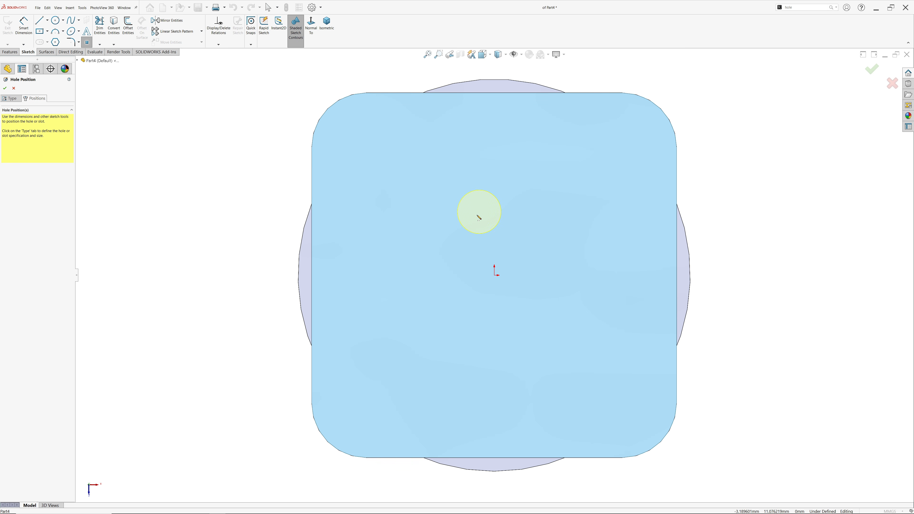
{"action": "key", "text": "Escape"}
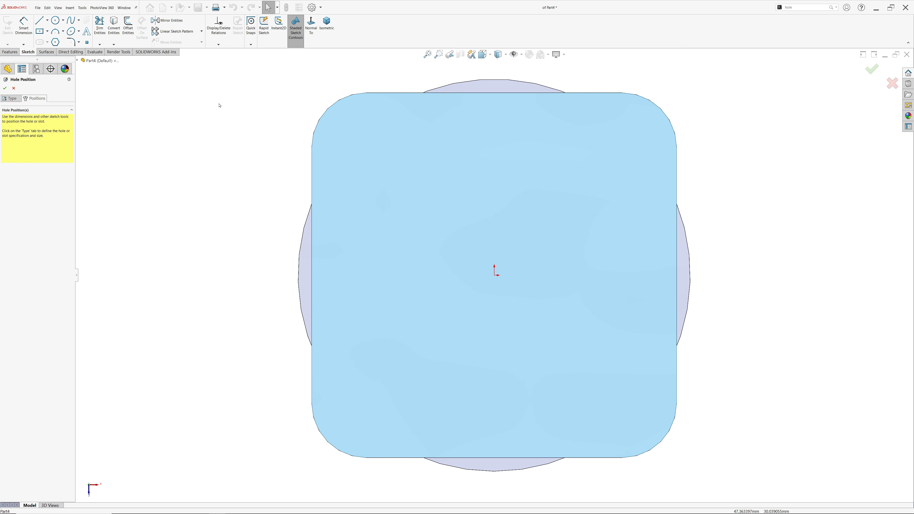
Sketch a 46 by 46 mm center rectangle on the origin and convert its sides to construction geometry.
{"action": "left_click", "coordinate": [40, 32]}
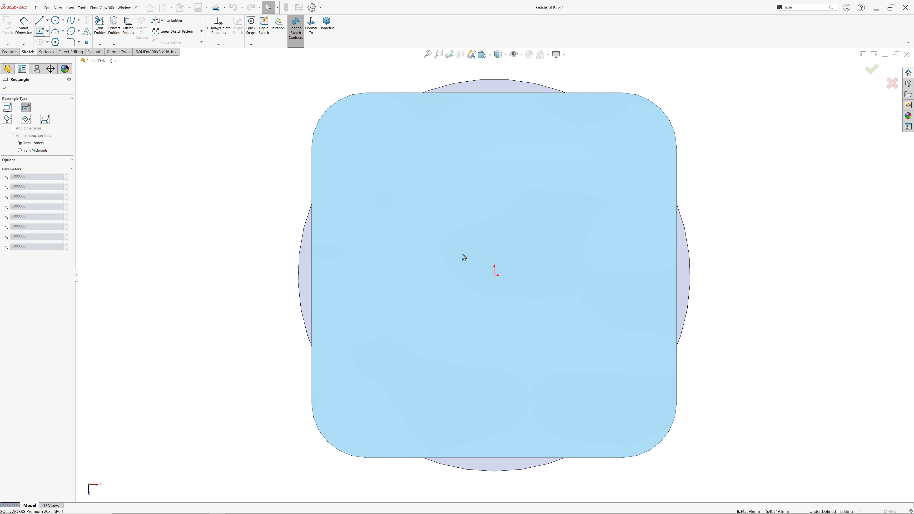
{"action": "left_click", "coordinate": [495, 275]}
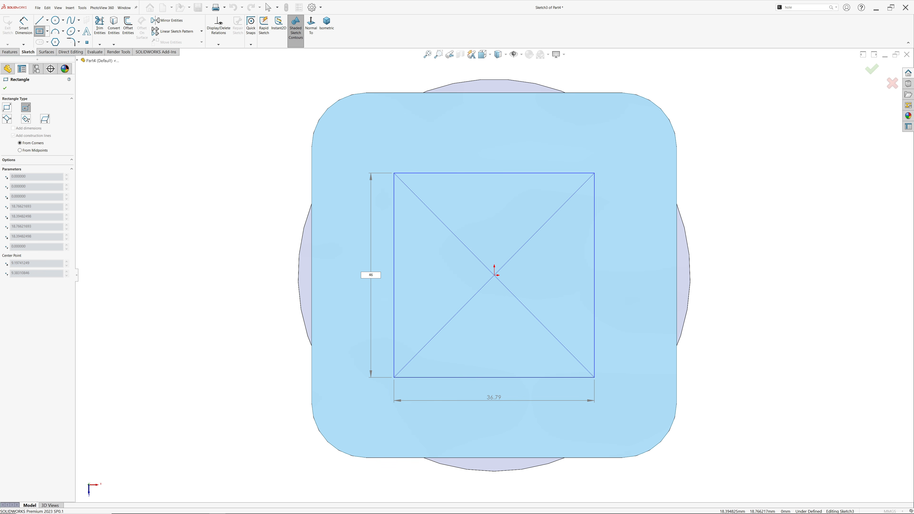
{"action": "key", "text": "Tab"}
{"action": "key", "text": "Return"}
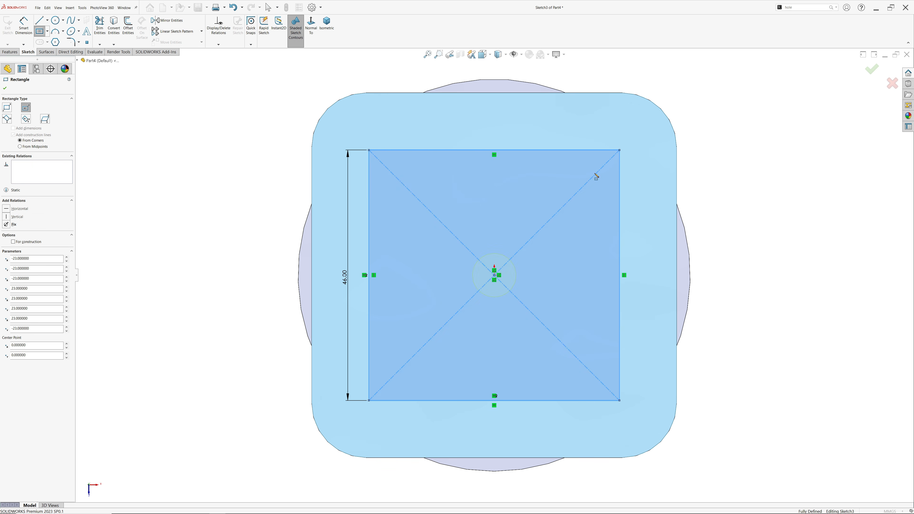
{"action": "left_click", "coordinate": [13, 242]}
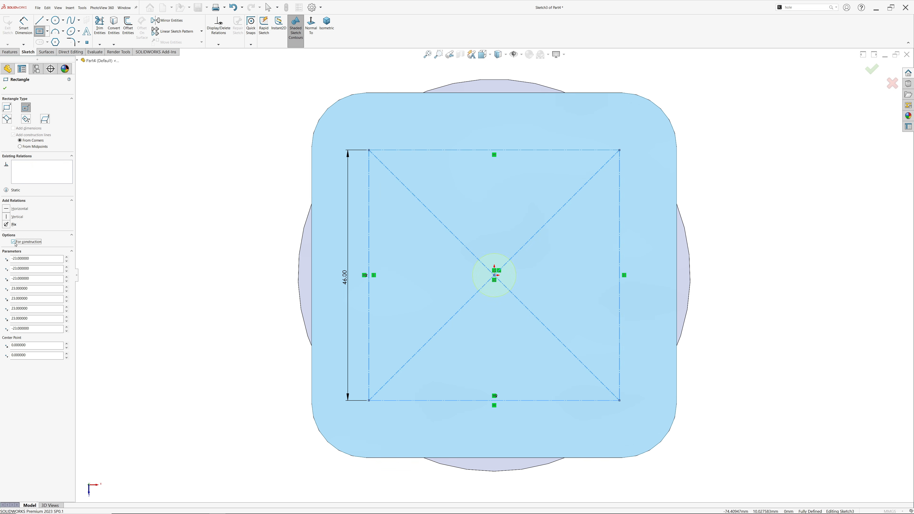
{"action": "left_click", "coordinate": [4, 88]}
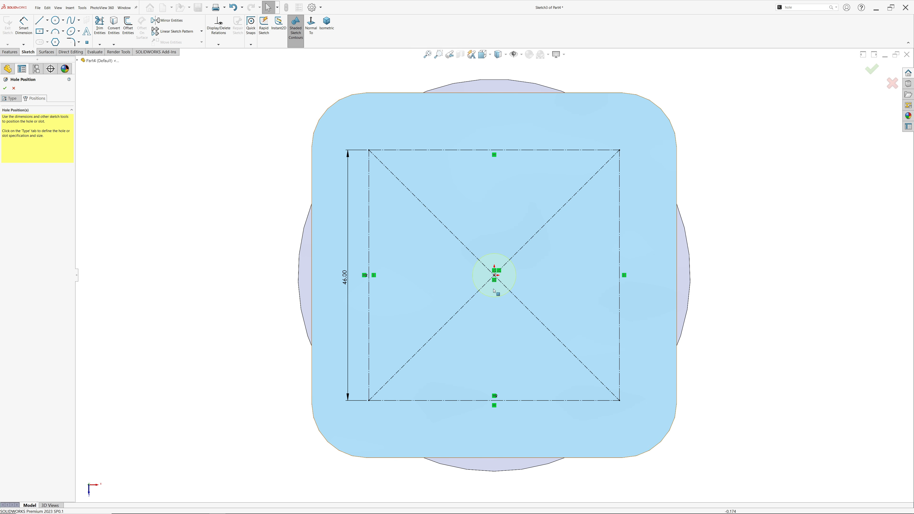
Delete the unwanted hole point at the rectangle's center and make the rectangle's center coincident with the origin.
{"action": "left_click", "coordinate": [495, 275]}
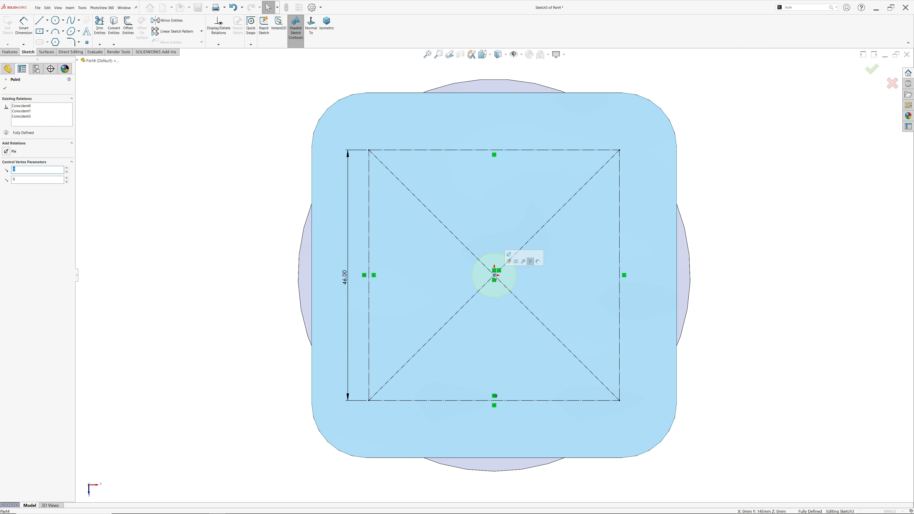
{"action": "key", "text": "Escape"}
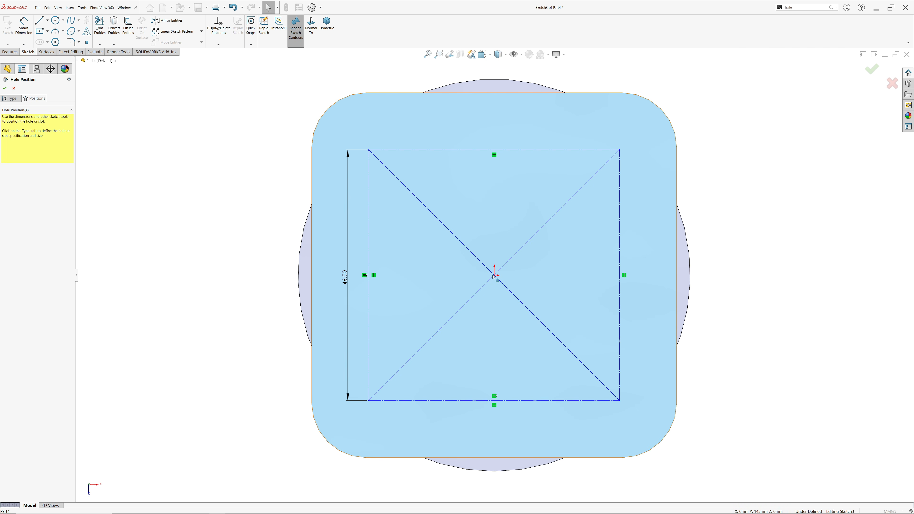
{"action": "left_click_drag", "start_coordinate": [483, 285], "coordinate": [480, 289]}
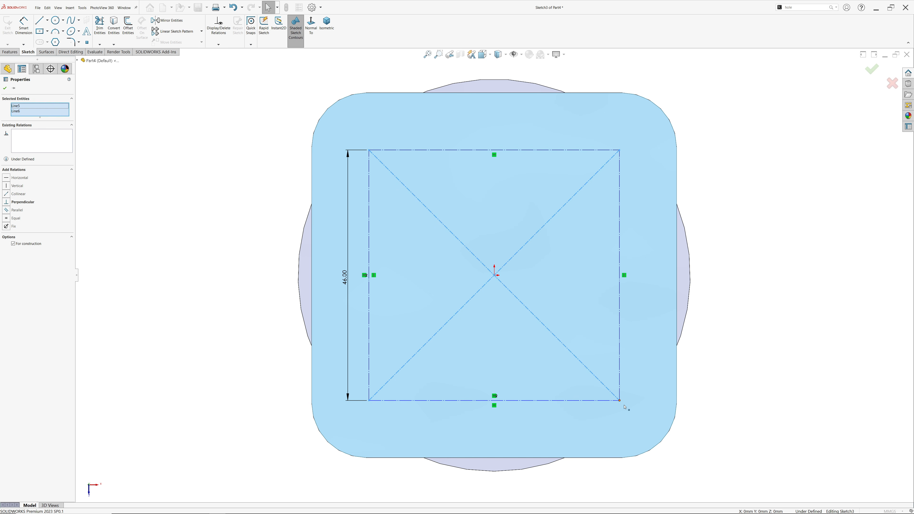
{"action": "left_click_drag", "start_coordinate": [622, 402], "coordinate": [629, 412]}
{"action": "key", "text": "Escape"}
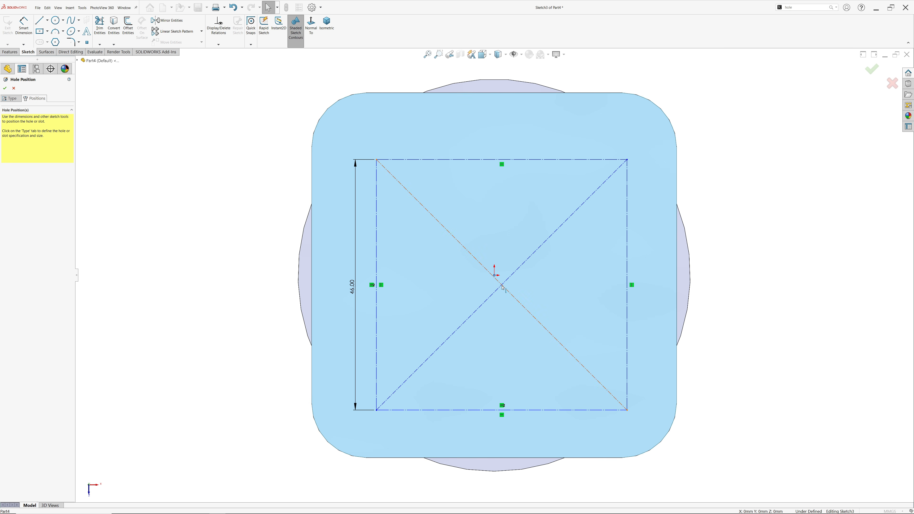
{"action": "left_click", "coordinate": [503, 285], "text": "ctrl"}
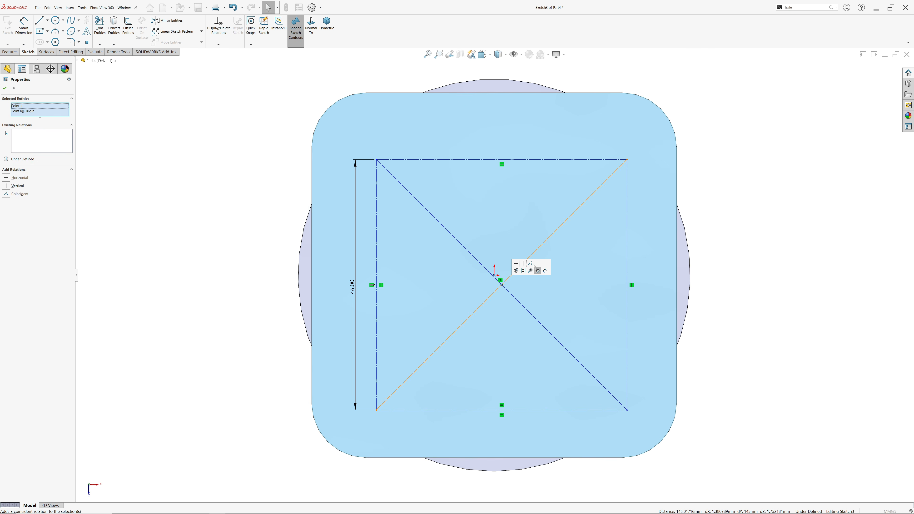
{"action": "left_click", "coordinate": [531, 266]}
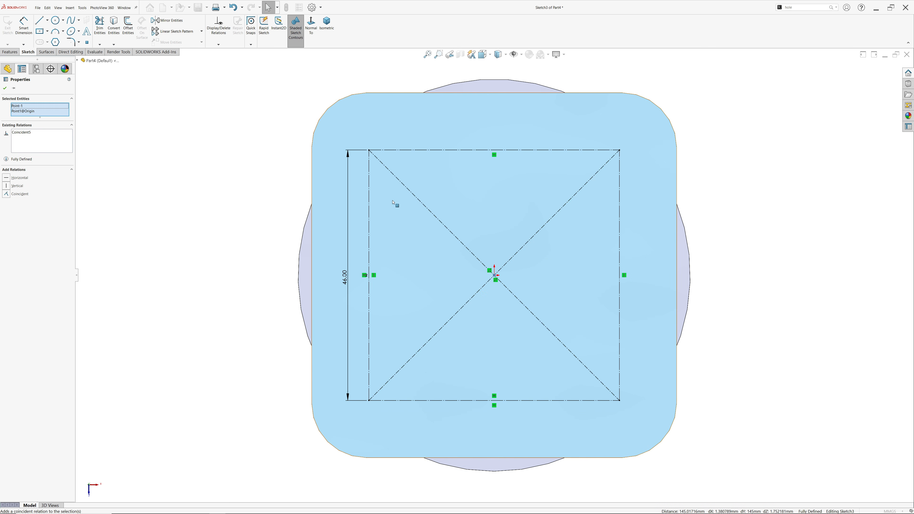
Place a hole point on each of the four corners of the construction rectangle.
{"action": "left_click", "coordinate": [87, 43]}
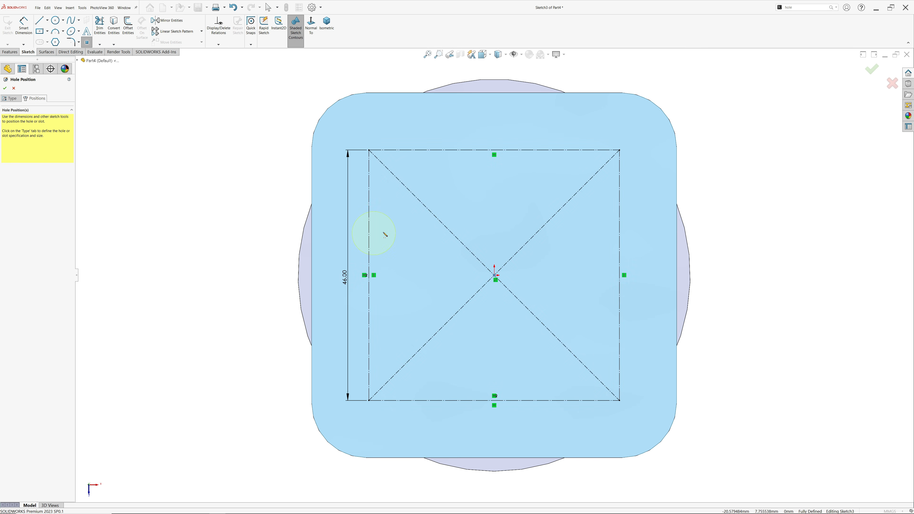
{"action": "left_click", "coordinate": [369, 150]}
{"action": "left_click", "coordinate": [620, 150]}
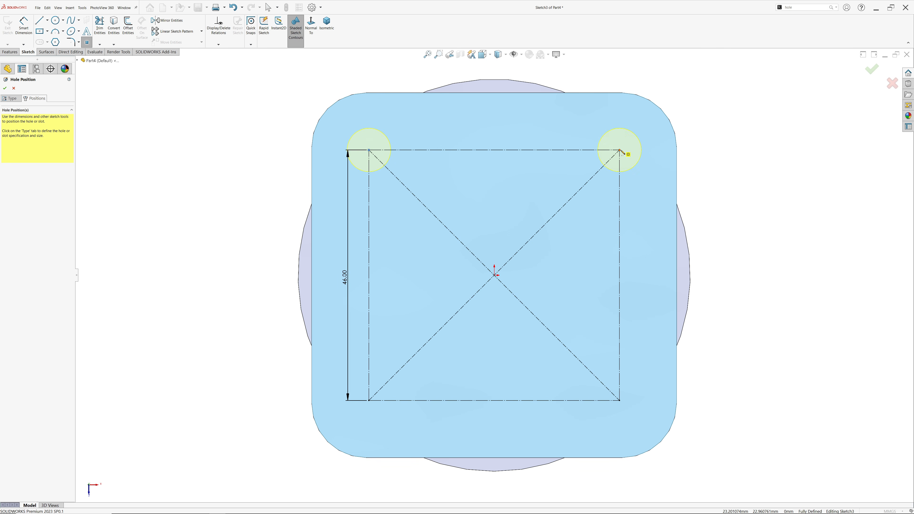
{"action": "left_click", "coordinate": [619, 400]}
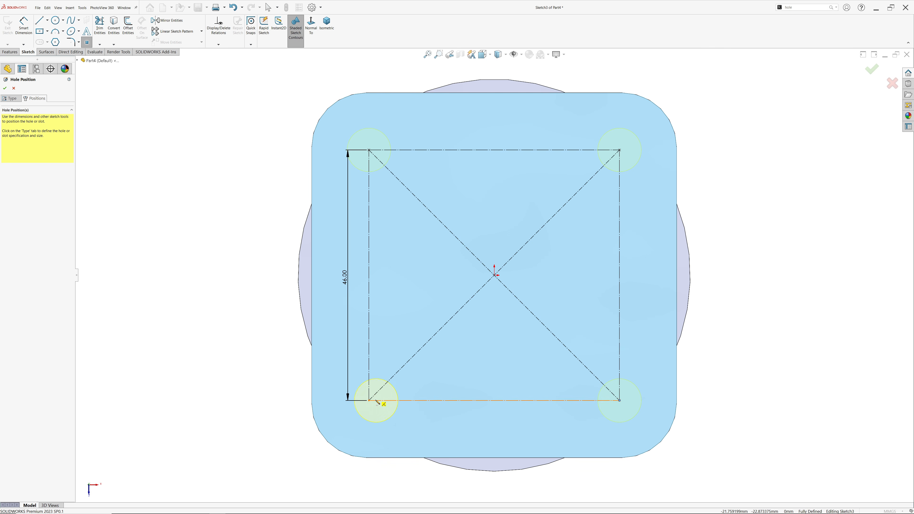
{"action": "left_click", "coordinate": [369, 400]}
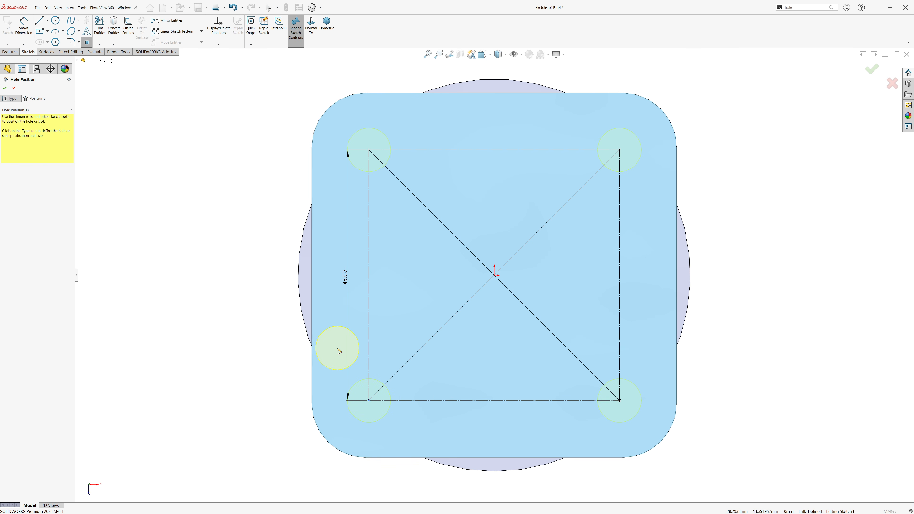
{"action": "key", "text": "Escape"}
Check the hole previews from beneath the flange and accept the four Ø8.0 holes.
{"action": "key", "text": "z"}
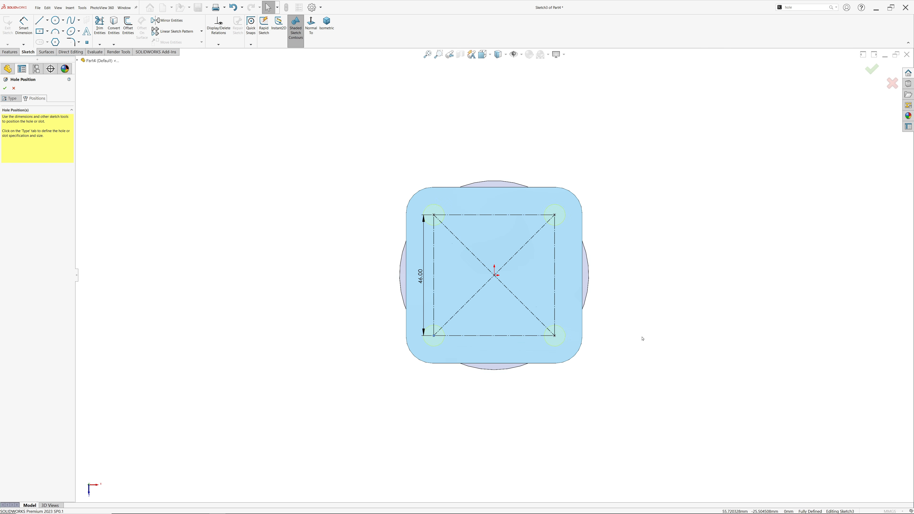
{"action": "mouse_move", "coordinate": [642, 339]}
{"action": "middle_mouse_down"}
{"action": "mouse_move", "coordinate": [627, 183]}
{"action": "mouse_move", "coordinate": [601, 164]}
{"action": "mouse_move", "coordinate": [568, 157]}
{"action": "middle_mouse_up"}
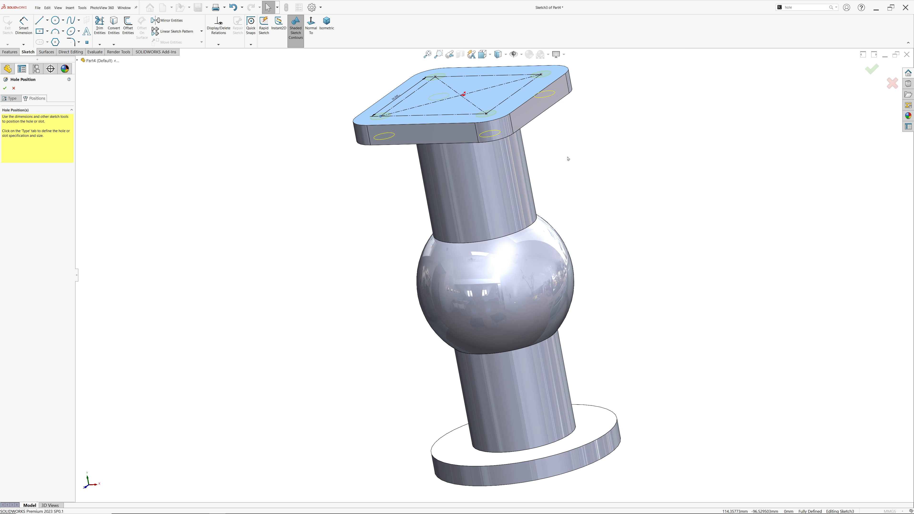
{"action": "scroll", "coordinate": [516, 209], "scroll_direction": "down", "scroll_amount": 5}
{"action": "scroll", "coordinate": [515, 209], "scroll_direction": "down", "scroll_amount": 3}
{"action": "middle_click_drag", "start_coordinate": [516, 209], "coordinate": [514, 126]}
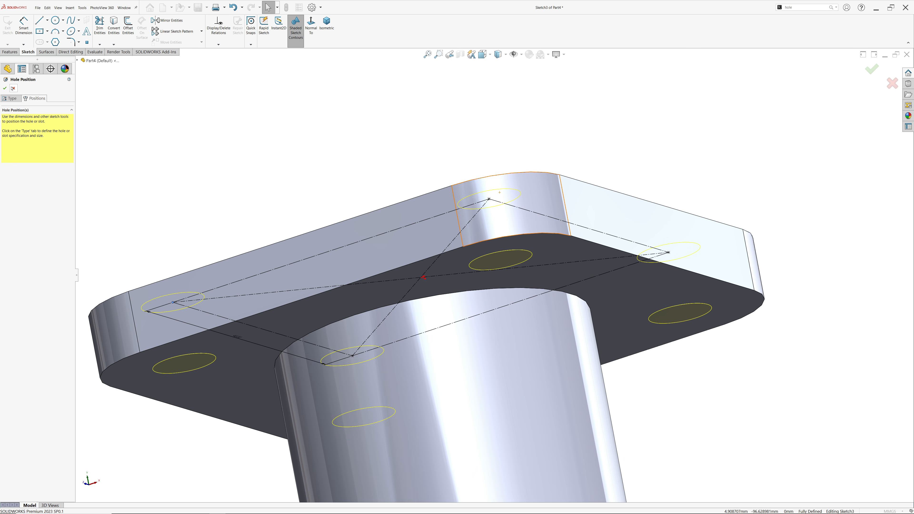
{"action": "left_click", "coordinate": [5, 88]}
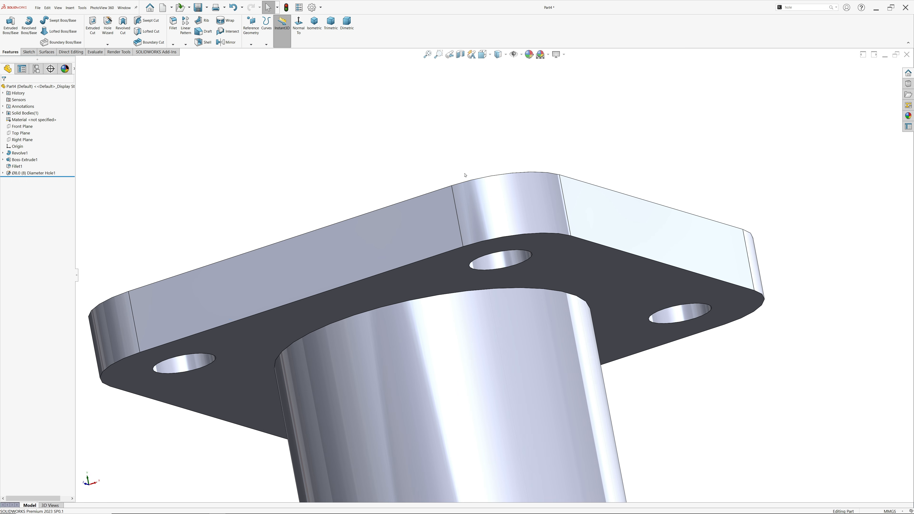
{"action": "scroll", "coordinate": [496, 178], "scroll_direction": "up", "scroll_amount": 5}
{"action": "middle_click_drag", "start_coordinate": [496, 178], "coordinate": [524, 288]}
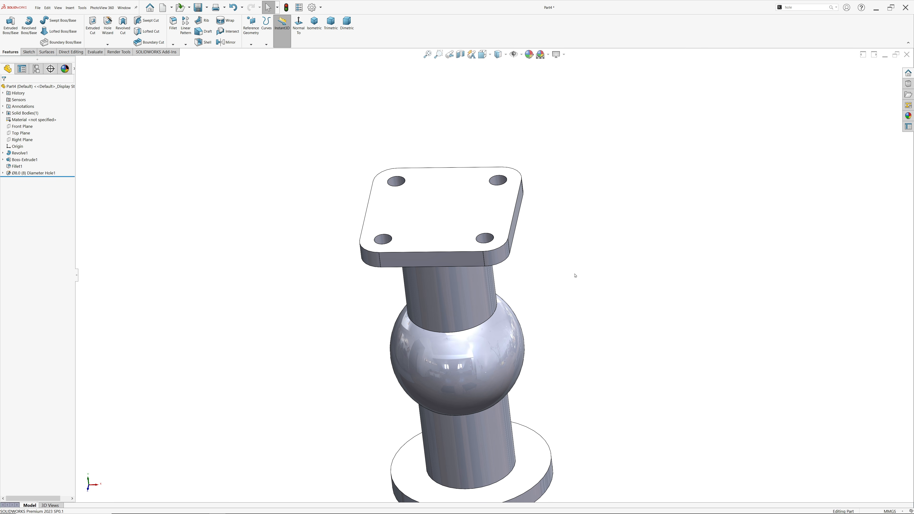
Sketch a vertical centerline on the Front Plane from the top flange's upper face to the origin, after checking the steam injector drawing.
{"action": "left_click", "coordinate": [322, 26]}
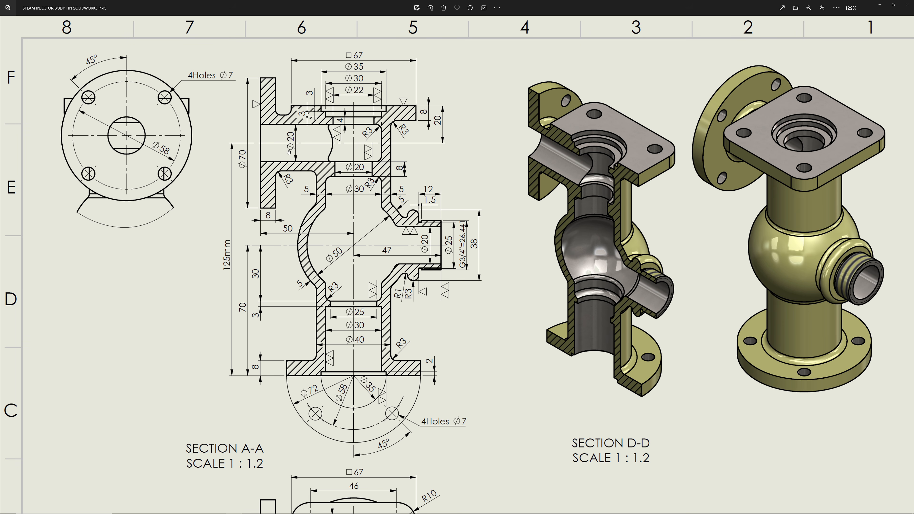
{"action": "scroll", "coordinate": [325, 294], "scroll_direction": "down", "scroll_amount": 4}
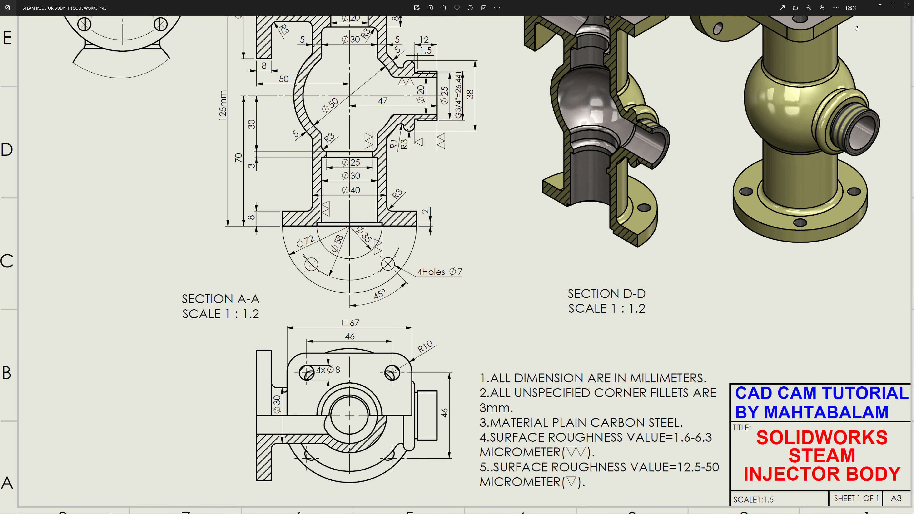
{"action": "left_click", "coordinate": [882, 5]}
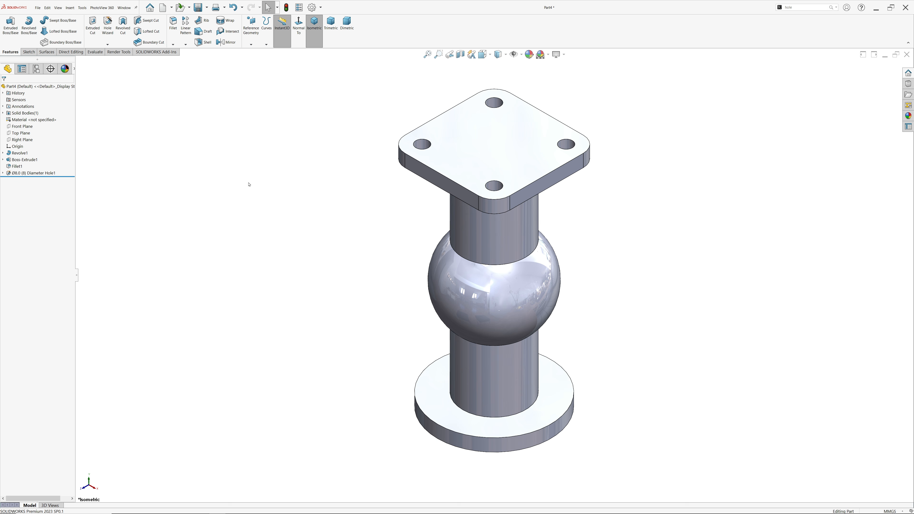
{"action": "left_click", "coordinate": [26, 127]}
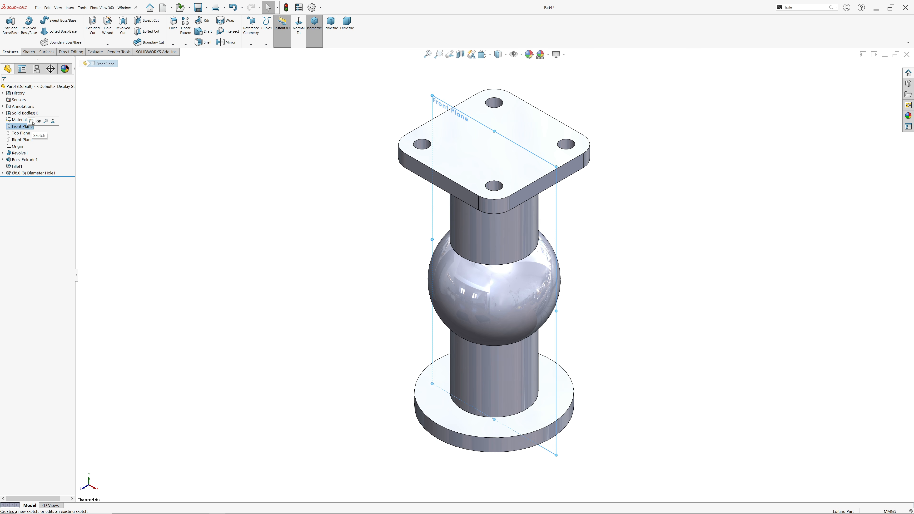
{"action": "left_click", "coordinate": [33, 121]}
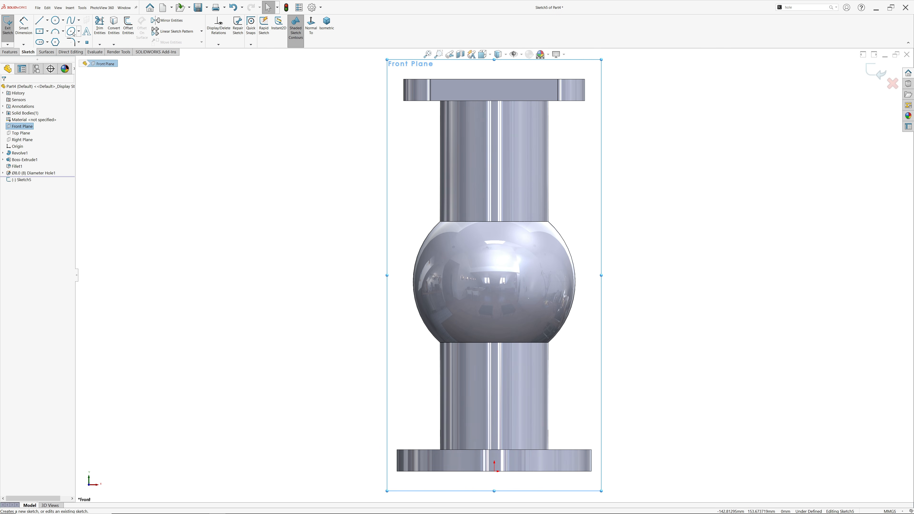
{"action": "left_click", "coordinate": [48, 20]}
{"action": "left_click", "coordinate": [50, 35]}
{"action": "left_click", "coordinate": [494, 80]}
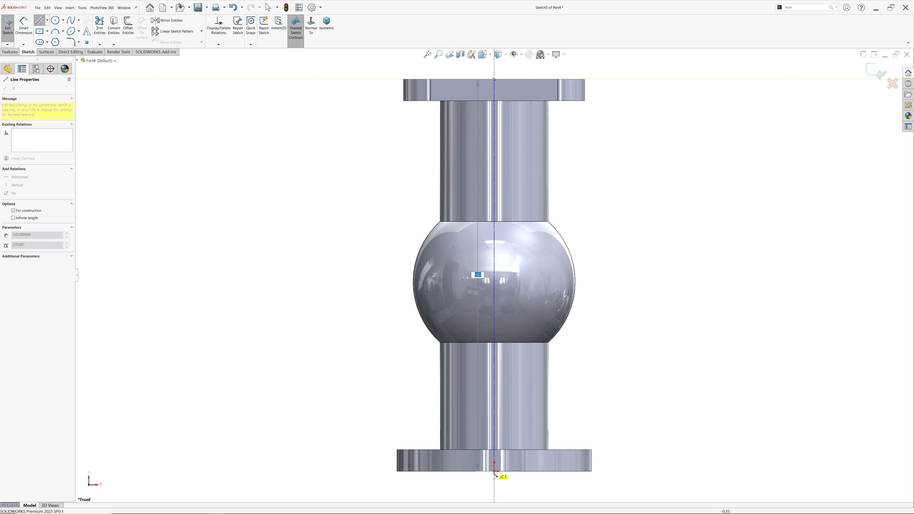
{"action": "left_click", "coordinate": [494, 471]}
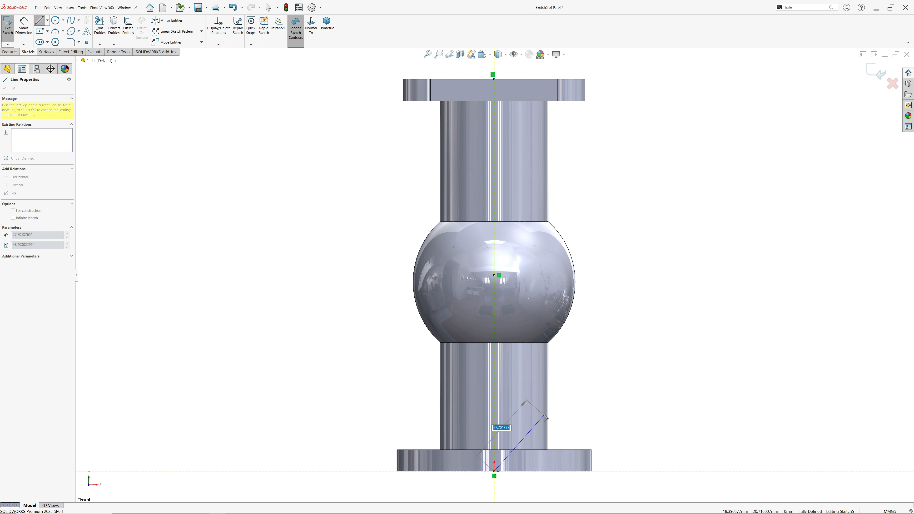
{"action": "key", "text": "Escape"}
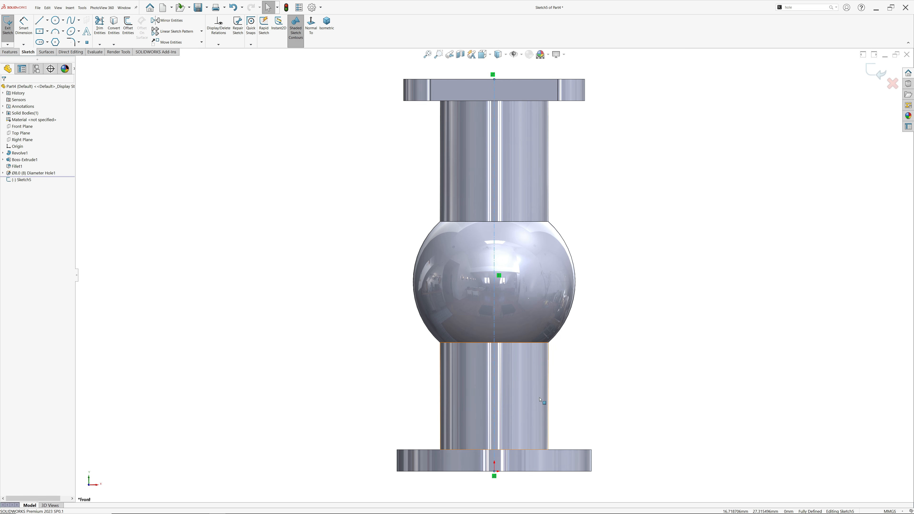
Sketch a closed L-shaped profile about 41 mm wide and 26 mm tall, outward from the upper tube's centerline, and make its top line construction geometry.
{"action": "left_click", "coordinate": [39, 20]}
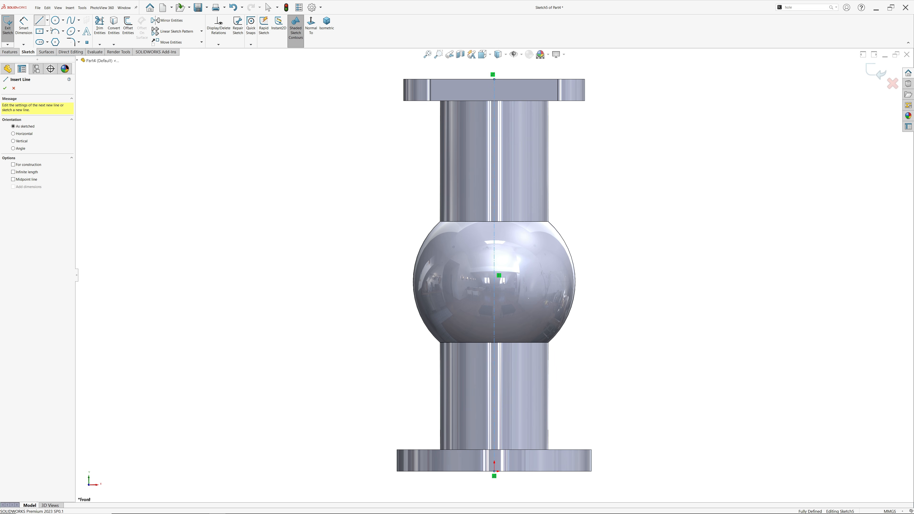
{"action": "scroll", "coordinate": [414, 167], "scroll_direction": "down", "scroll_amount": 1}
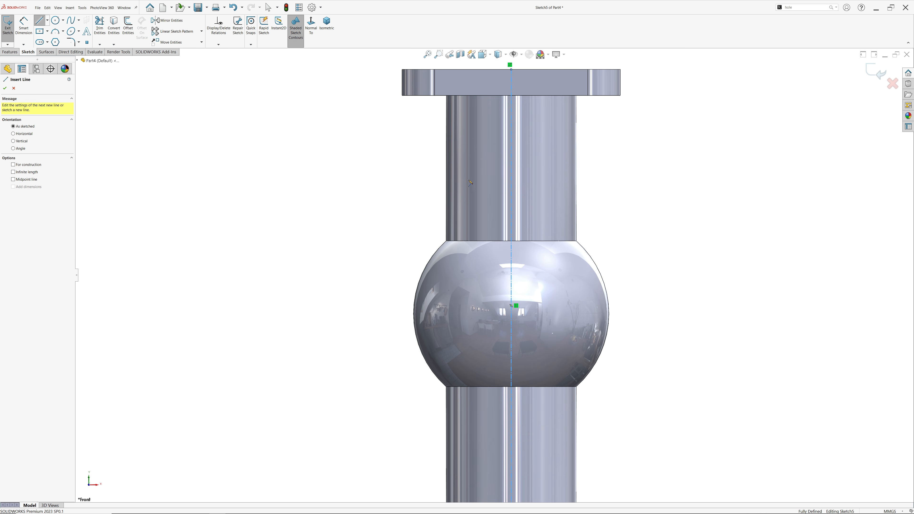
{"action": "left_click", "coordinate": [510, 173]}
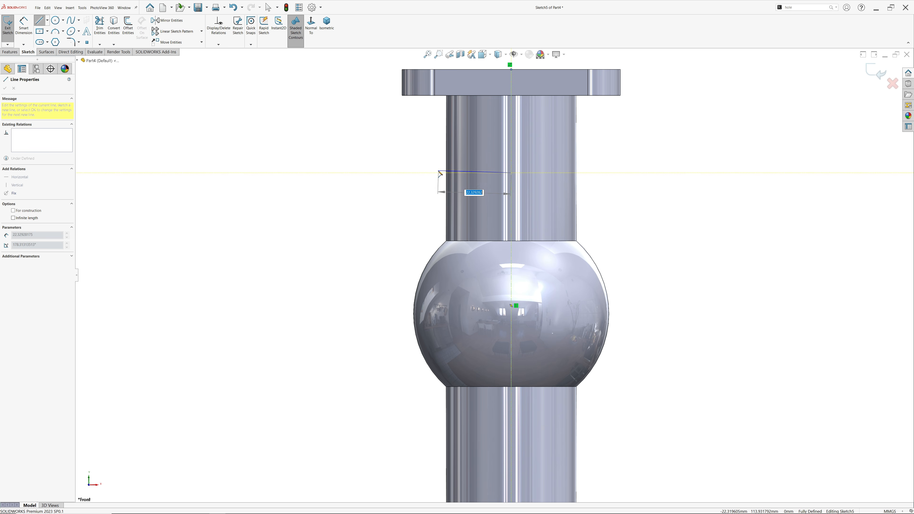
{"action": "left_click", "coordinate": [409, 172]}
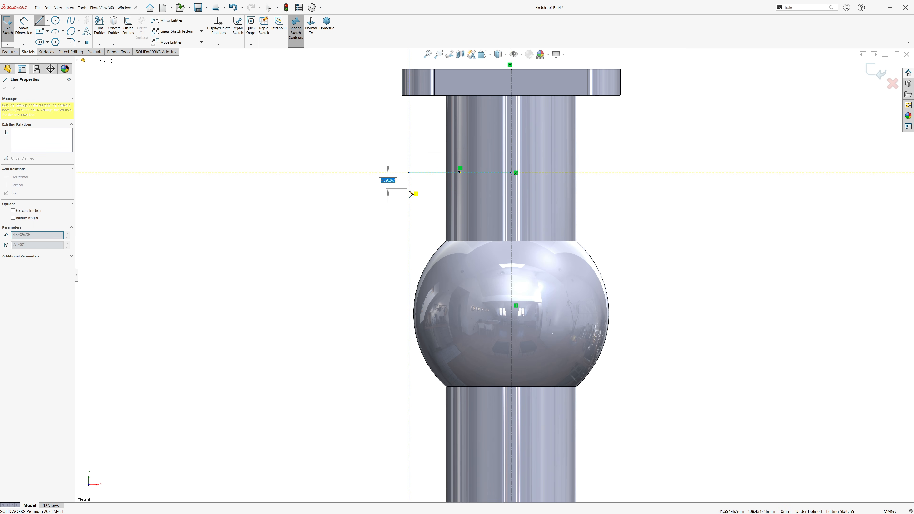
{"action": "left_click", "coordinate": [409, 219]}
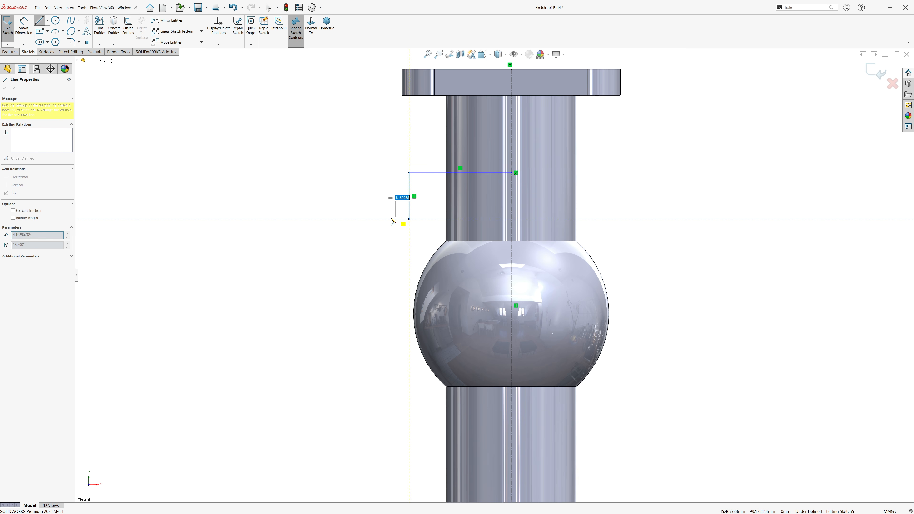
{"action": "left_click", "coordinate": [379, 219]}
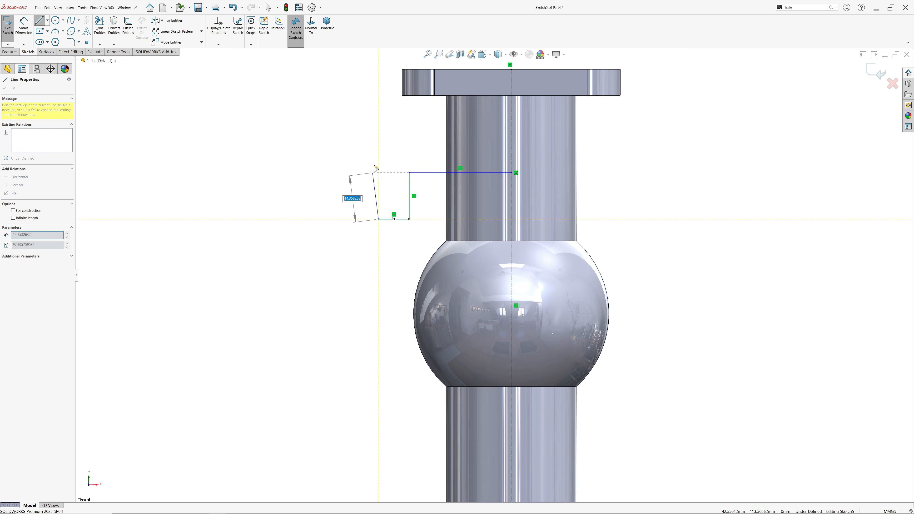
{"action": "left_click", "coordinate": [379, 135]}
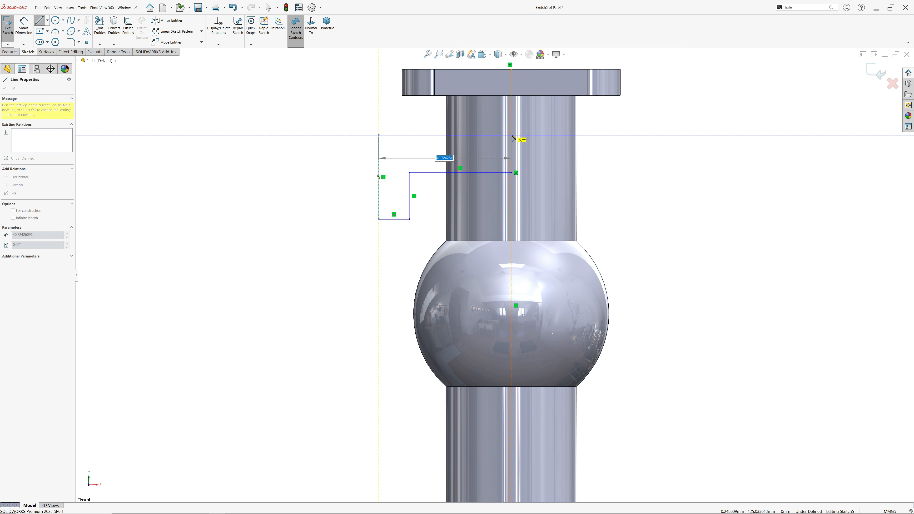
{"action": "left_click", "coordinate": [511, 135]}
{"action": "left_click", "coordinate": [512, 174]}
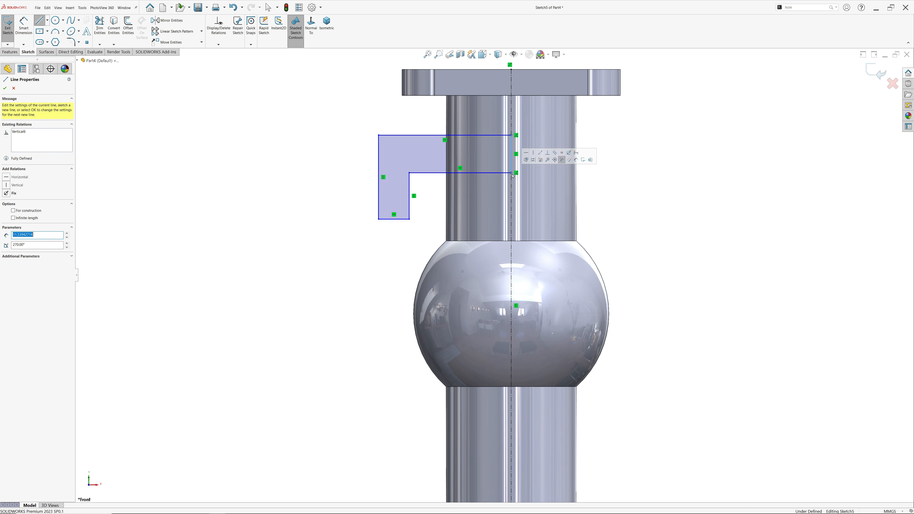
{"action": "key", "text": "Escape"}
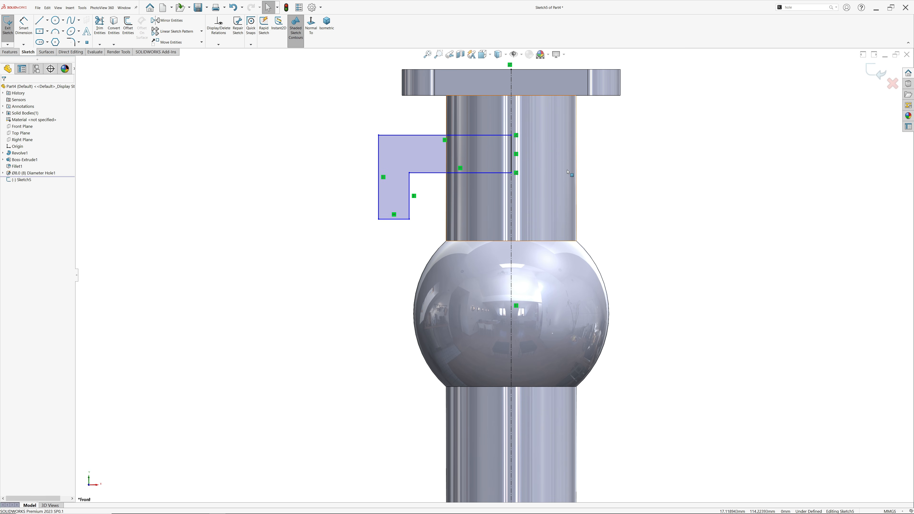
{"action": "left_click", "coordinate": [467, 137]}
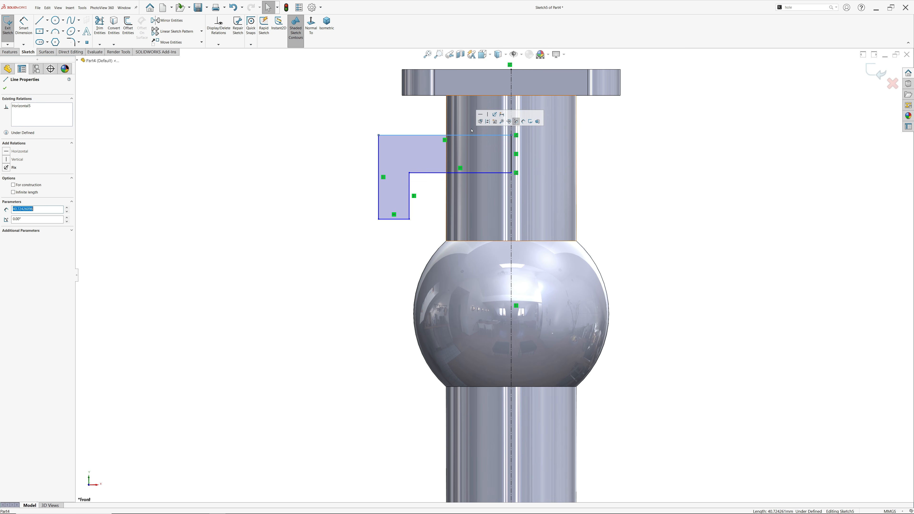
{"action": "left_click", "coordinate": [488, 120]}
Dimension the short horizontal line at the profile's lower end to 8 mm.
{"action": "left_click", "coordinate": [24, 29]}
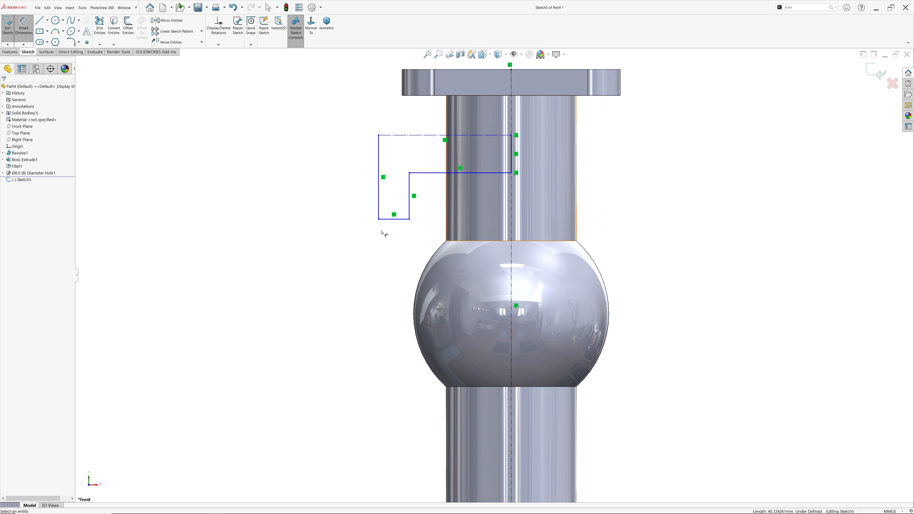
{"action": "left_click", "coordinate": [392, 219]}
{"action": "left_click", "coordinate": [393, 232]}
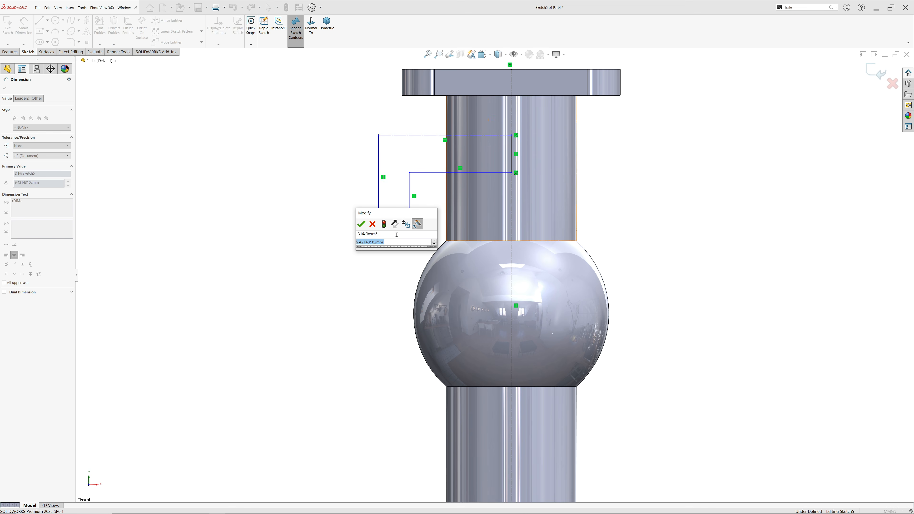
{"action": "type", "text": "8"}
{"action": "key", "text": "Return"}
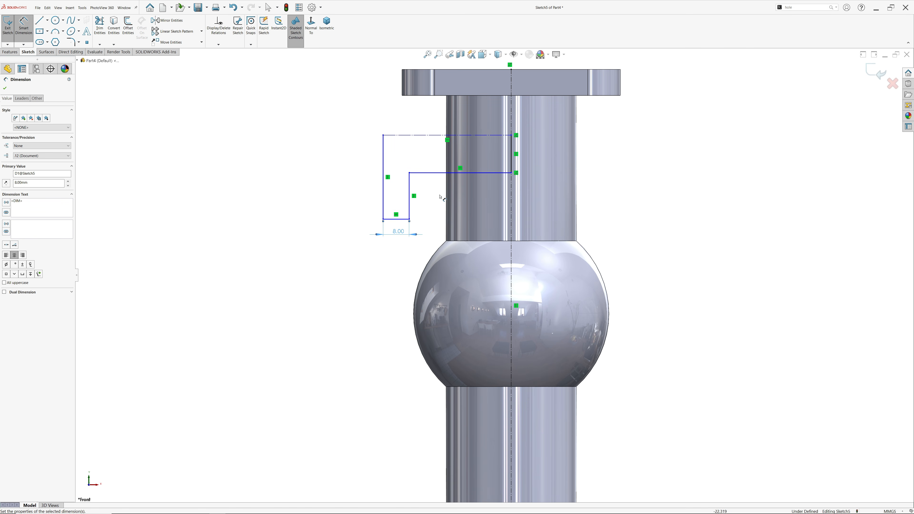
Dimension the distance between the profile's outer vertical line and the vertical centerline to 50 mm.
{"action": "left_click", "coordinate": [384, 204]}
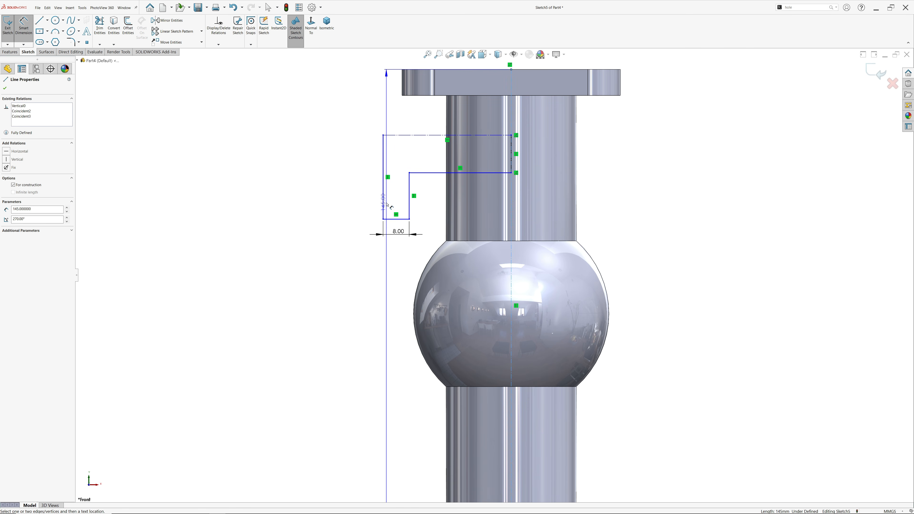
{"action": "left_click", "coordinate": [511, 248]}
{"action": "left_click", "coordinate": [403, 258]}
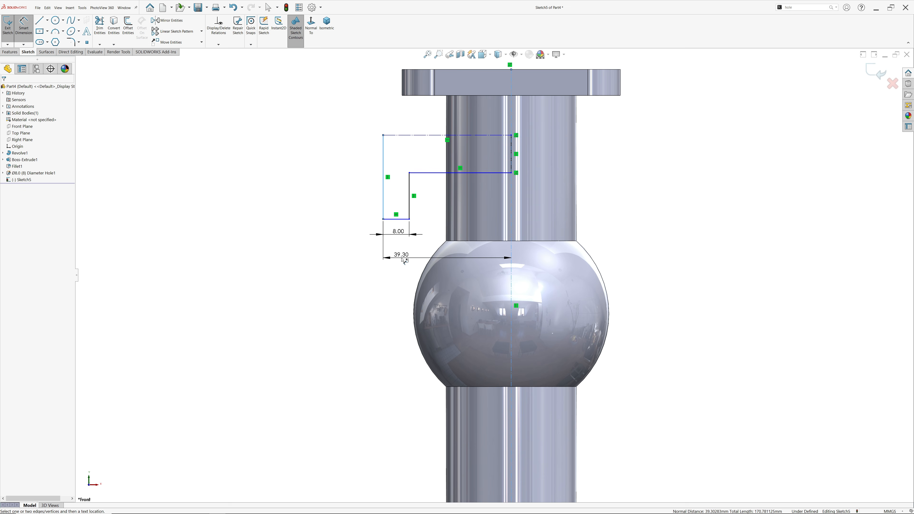
{"action": "type", "text": "50"}
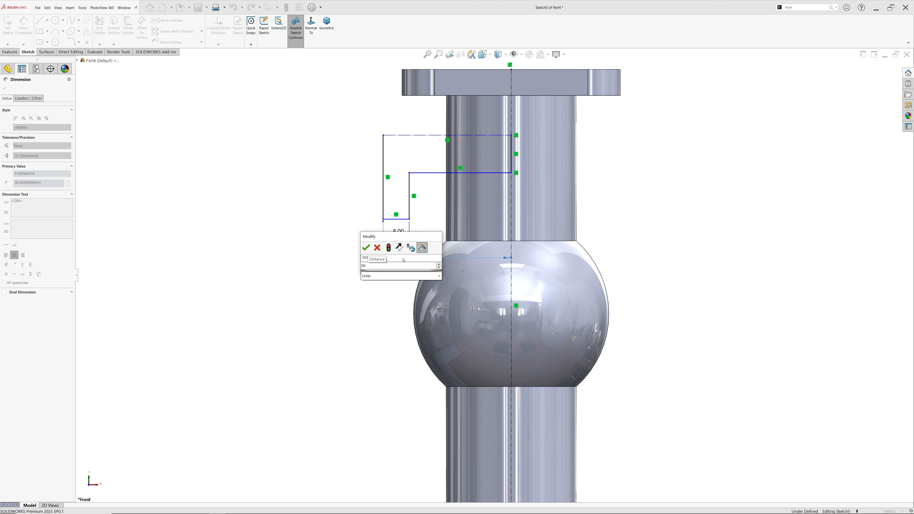
{"action": "key", "text": "Return"}
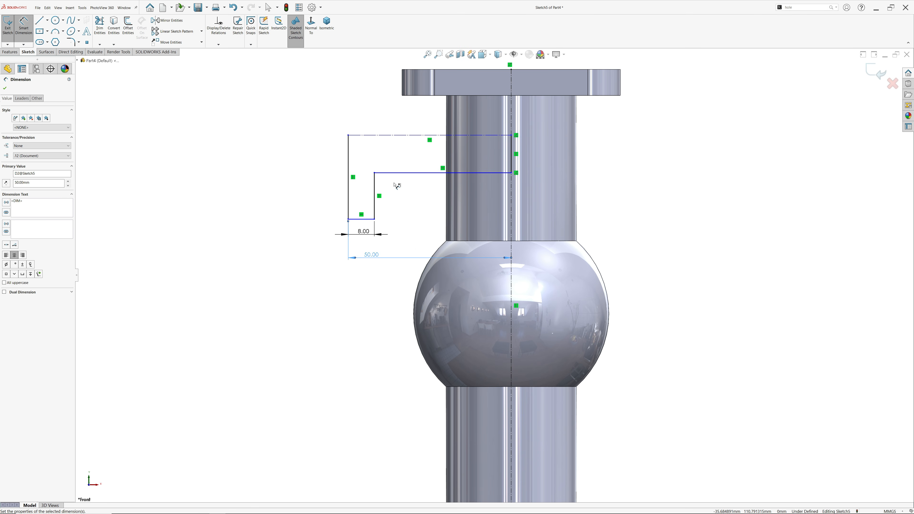
Add a 70 mm doubled (diameter) dimension between the profile's lowest line and the horizontal construction line.
{"action": "left_click", "coordinate": [361, 218]}
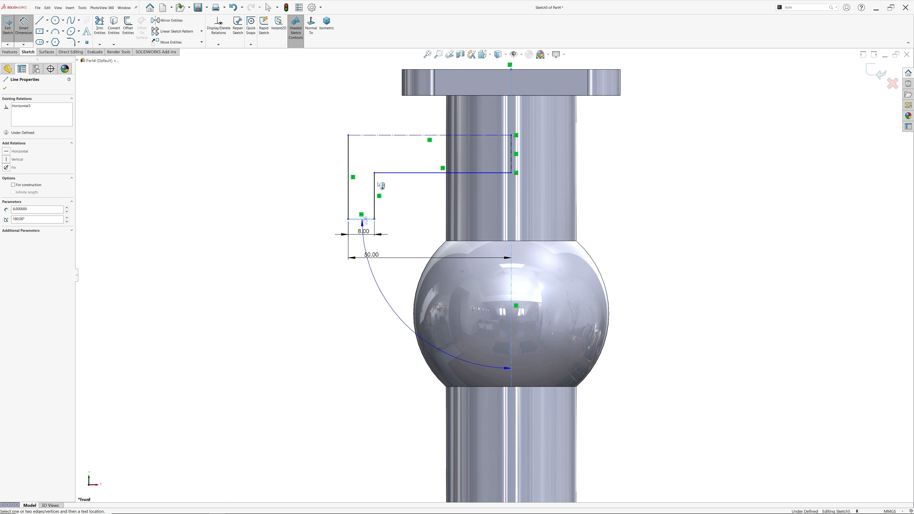
{"action": "left_click", "coordinate": [386, 136]}
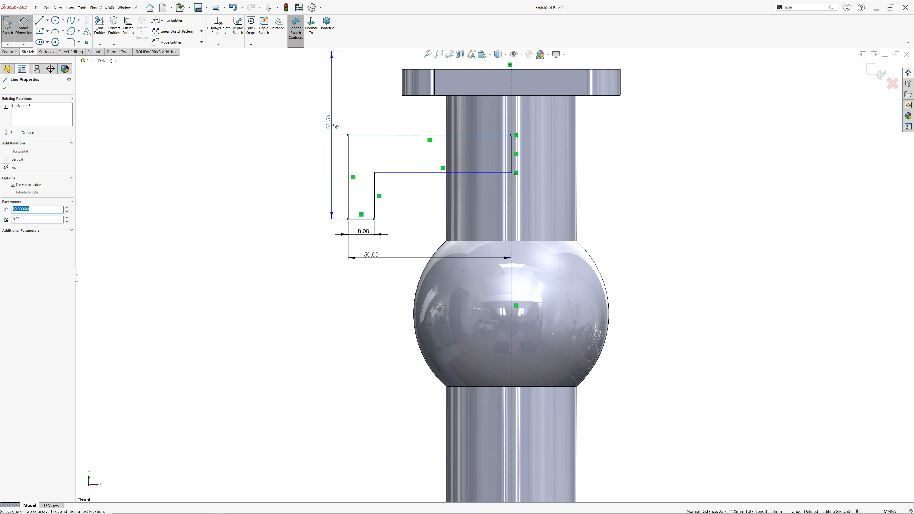
{"action": "left_click", "coordinate": [332, 125]}
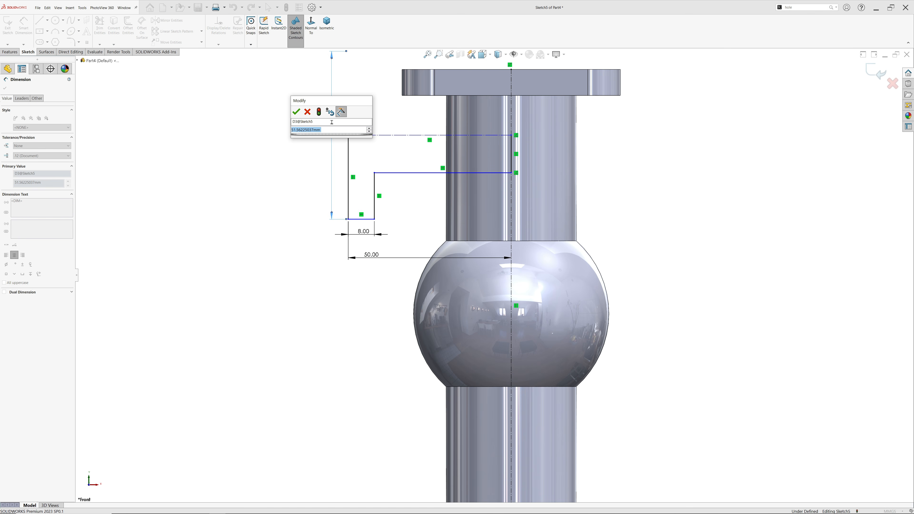
{"action": "type", "text": "70"}
{"action": "left_click", "coordinate": [296, 112]}
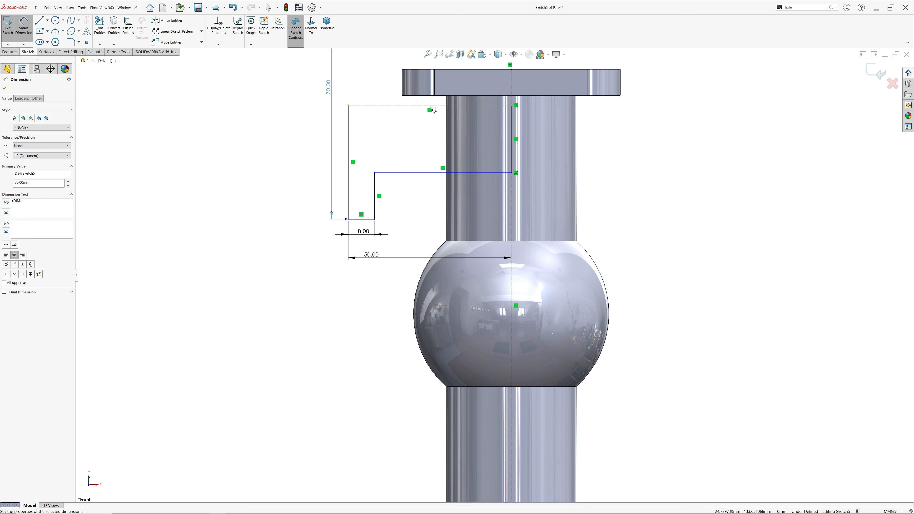
Dimension the horizontal construction line's height above the bottom flange's lower face to 125 mm.
{"action": "left_click", "coordinate": [430, 107]}
{"action": "scroll", "coordinate": [426, 140], "scroll_direction": "up", "scroll_amount": 4}
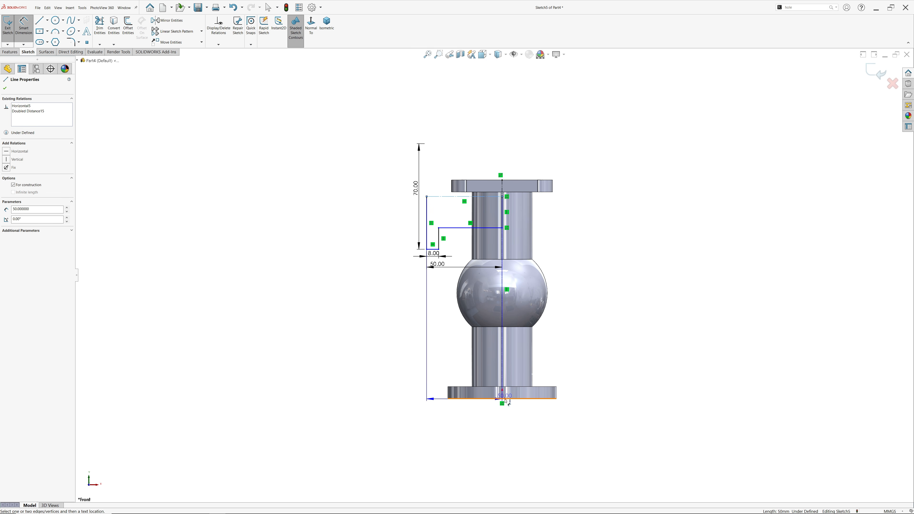
{"action": "left_click", "coordinate": [506, 399]}
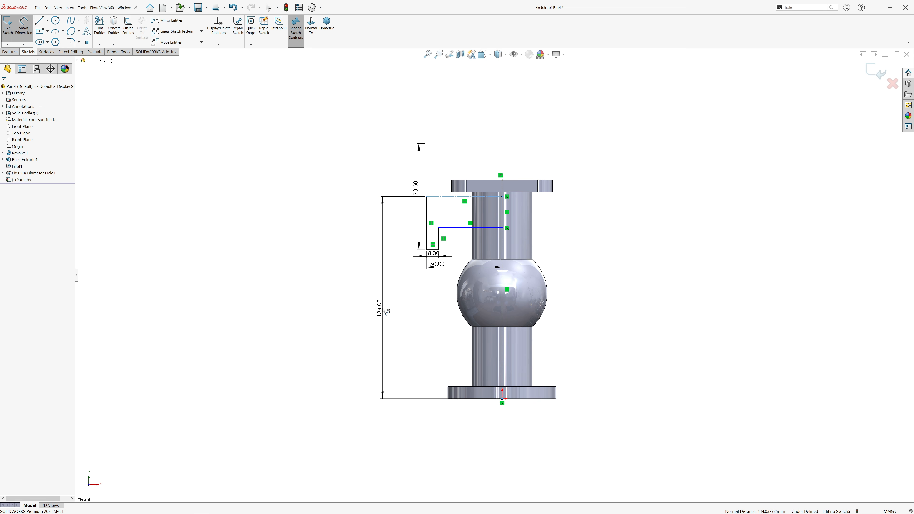
{"action": "left_click", "coordinate": [386, 311]}
{"action": "type", "text": "125"}
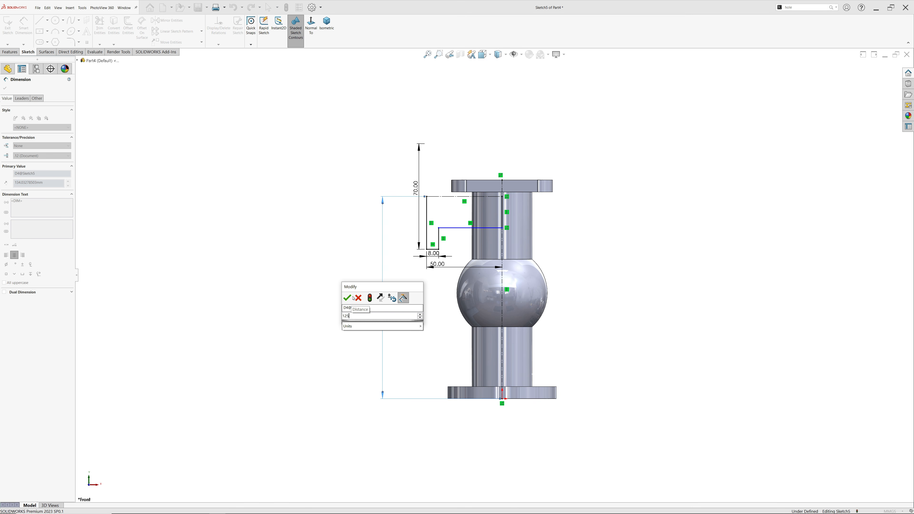
{"action": "left_click", "coordinate": [347, 298]}
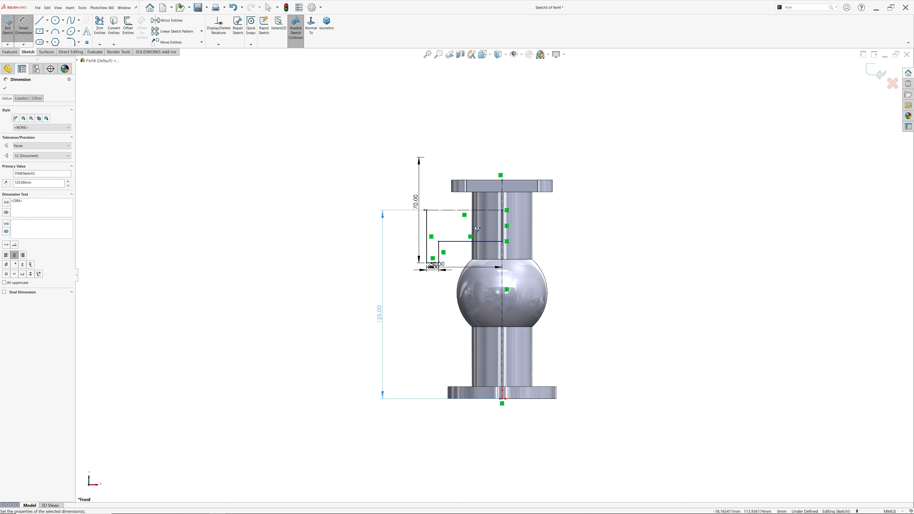
Dimension the distance between the horizontal construction line and the long horizontal line below it to 15 mm.
{"action": "scroll", "coordinate": [478, 230], "scroll_direction": "down", "scroll_amount": 2}
{"action": "left_click", "coordinate": [456, 248]}
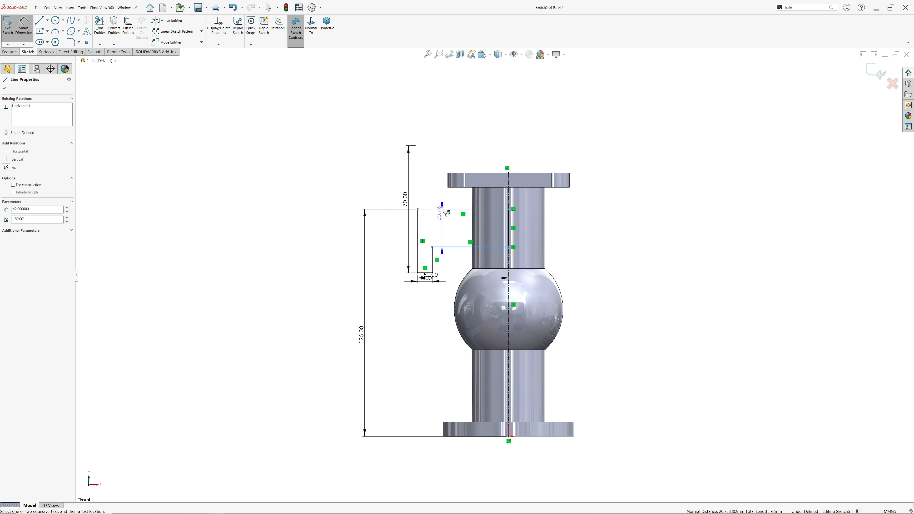
{"action": "scroll", "coordinate": [447, 213], "scroll_direction": "down", "scroll_amount": 3}
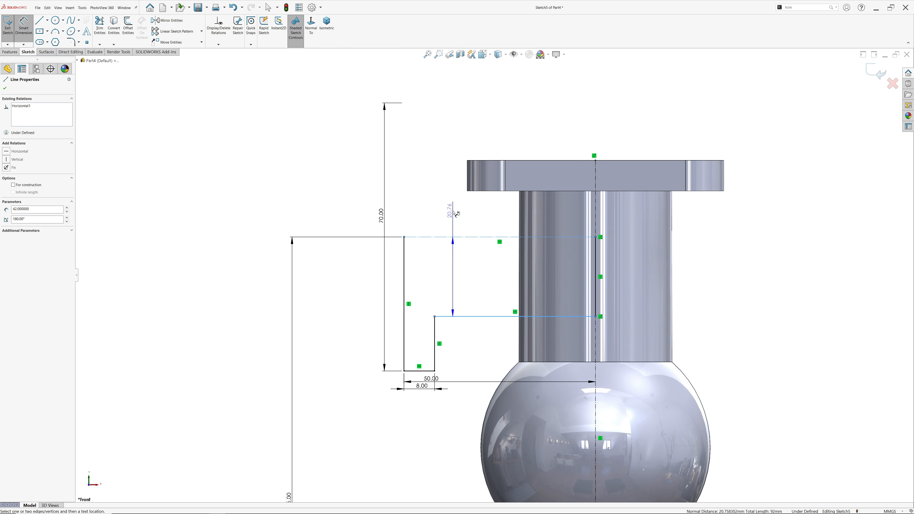
{"action": "left_click", "coordinate": [456, 213]}
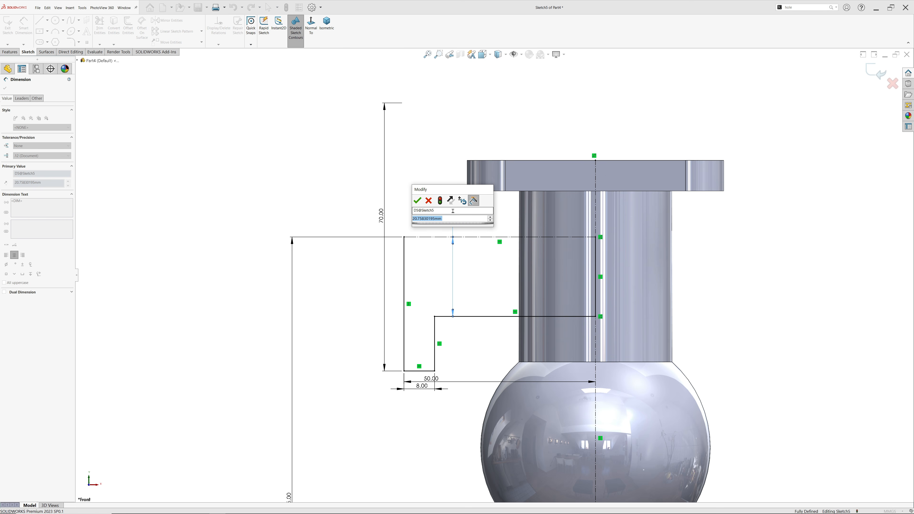
{"action": "type", "text": "15"}
{"action": "key", "text": "Return"}
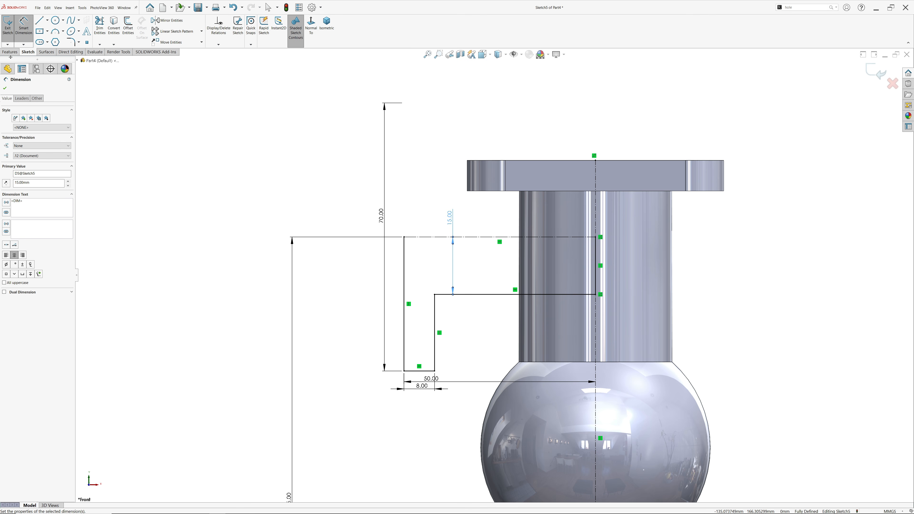
Revolve the automatically closed profile 360° about its horizontal construction line, merged with the body, to form the side branch and its round flange.
{"action": "left_click", "coordinate": [10, 52]}
{"action": "left_click", "coordinate": [35, 31]}
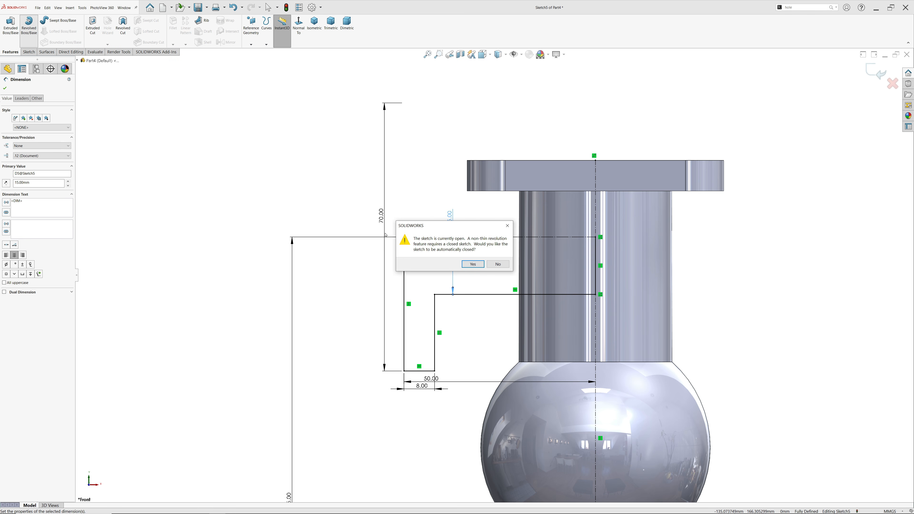
{"action": "left_click", "coordinate": [473, 265]}
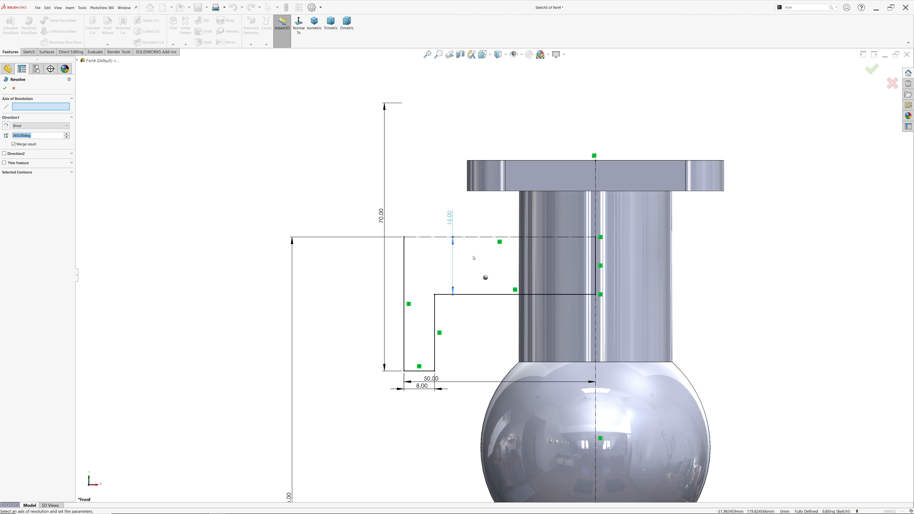
{"action": "left_click", "coordinate": [481, 238]}
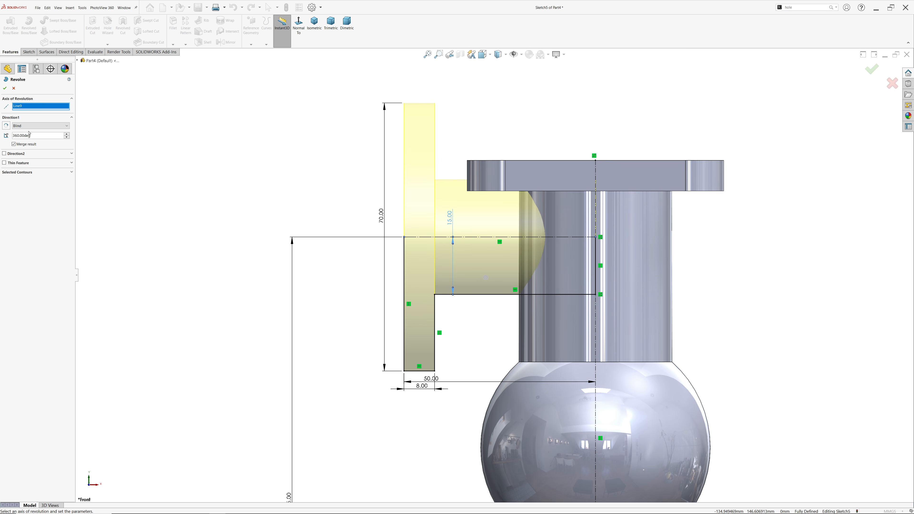
{"action": "middle_click_drag", "start_coordinate": [234, 159], "coordinate": [176, 161]}
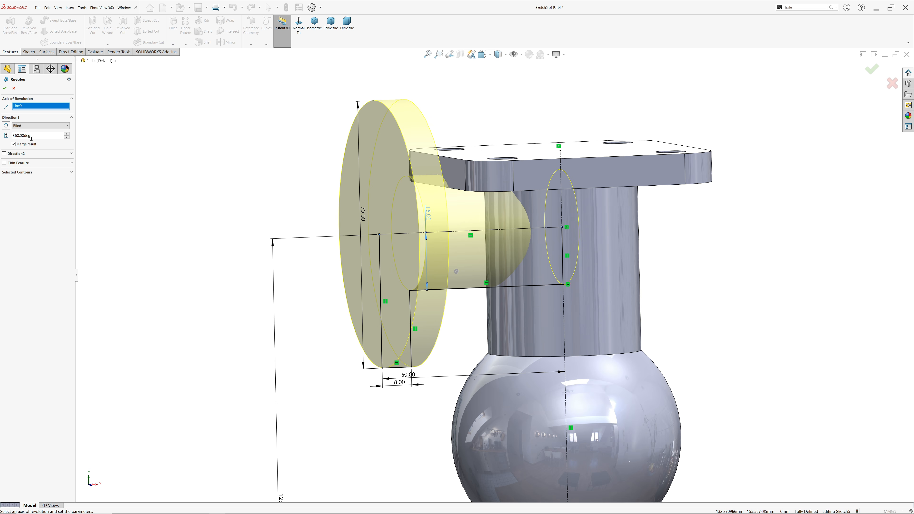
{"action": "left_click_drag", "start_coordinate": [32, 139], "coordinate": [16, 134]}
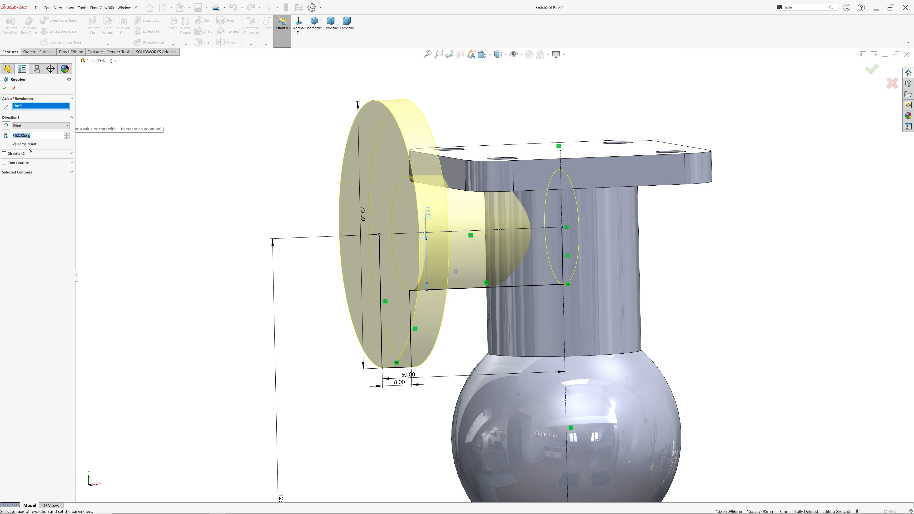
{"action": "left_click", "coordinate": [5, 89]}
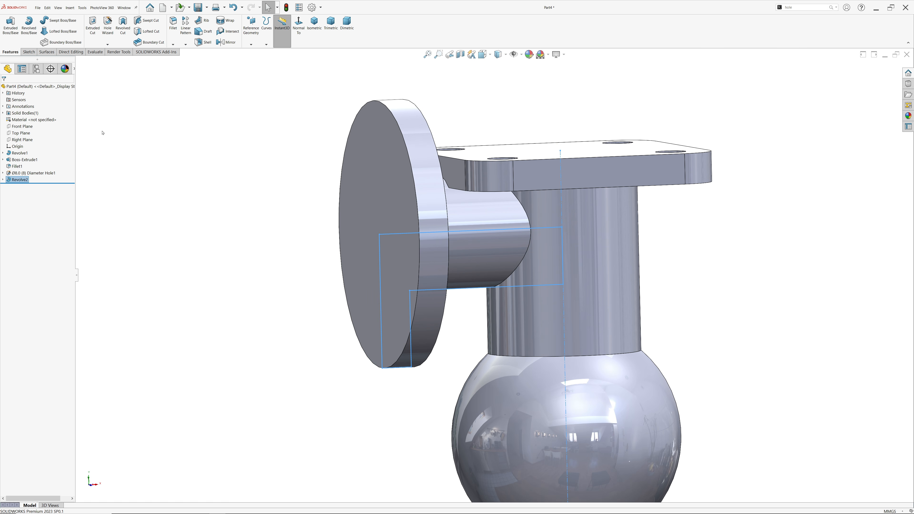
Check the threaded side outlet's dimensions in the steam injector drawing image, then return to the SOLIDWORKS part.
{"action": "left_click", "coordinate": [267, 174]}
{"action": "mouse_move", "coordinate": [287, 200]}
{"action": "middle_mouse_down"}
{"action": "mouse_move", "coordinate": [263, 186]}
{"action": "mouse_move", "coordinate": [259, 164]}
{"action": "mouse_move", "coordinate": [263, 185]}
{"action": "middle_mouse_up"}
{"action": "key", "text": "alt+Tab"}
{"action": "scroll", "coordinate": [414, 153], "scroll_direction": "up", "scroll_amount": 5}
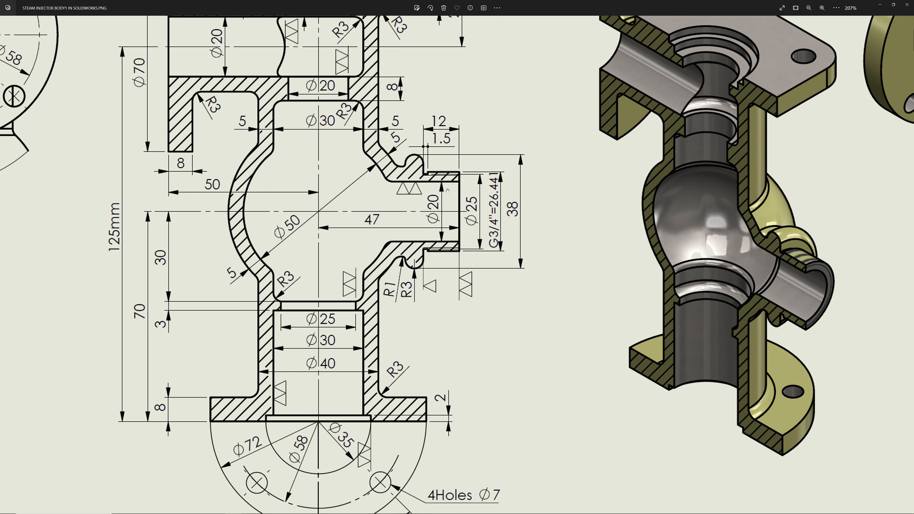
{"action": "left_click_drag", "start_coordinate": [456, 211], "coordinate": [487, 235]}
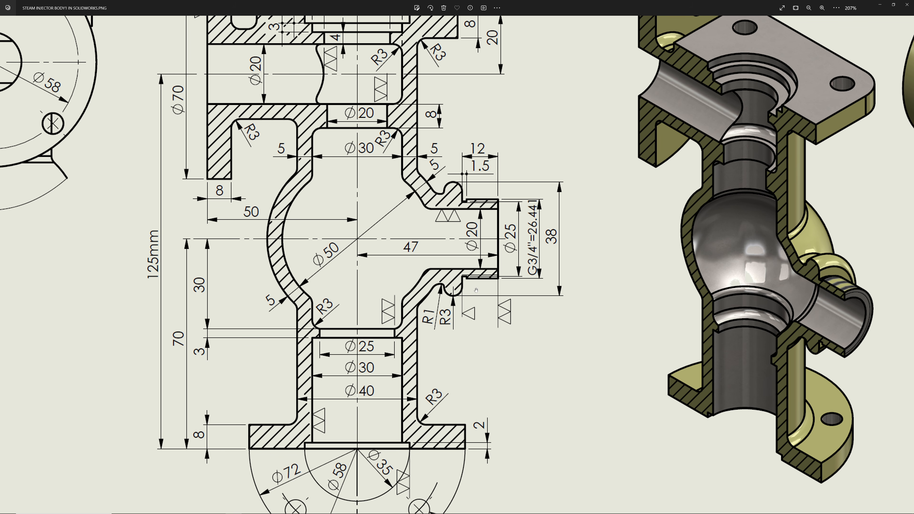
{"action": "left_click", "coordinate": [879, 6]}
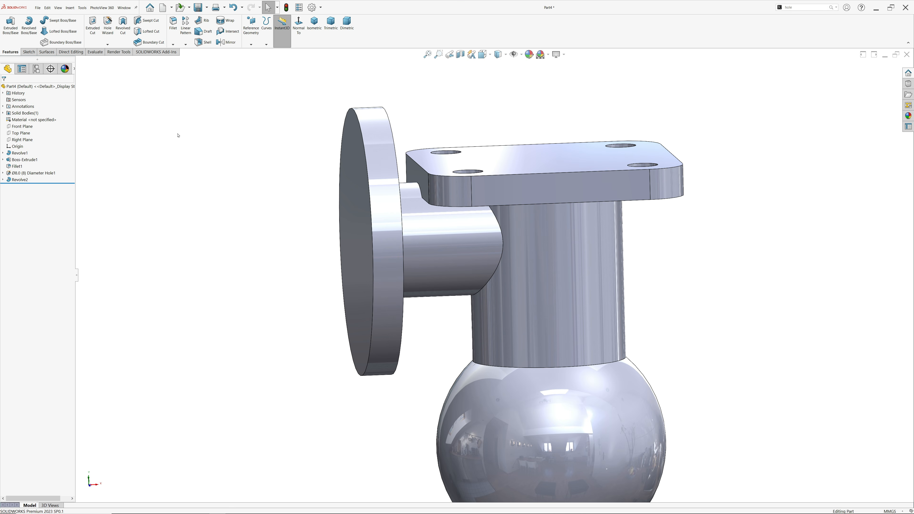
On the Front Plane, sketch a vertical construction line about 71 mm up from the origin and a horizontal one about 67 mm long to the right.
{"action": "left_click", "coordinate": [21, 127]}
{"action": "left_click", "coordinate": [30, 133]}
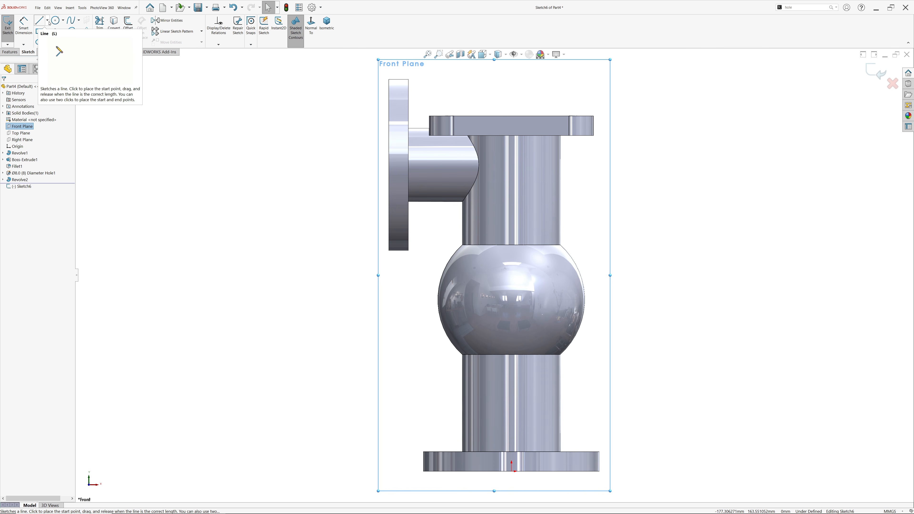
{"action": "left_click", "coordinate": [48, 22]}
{"action": "left_click", "coordinate": [48, 36]}
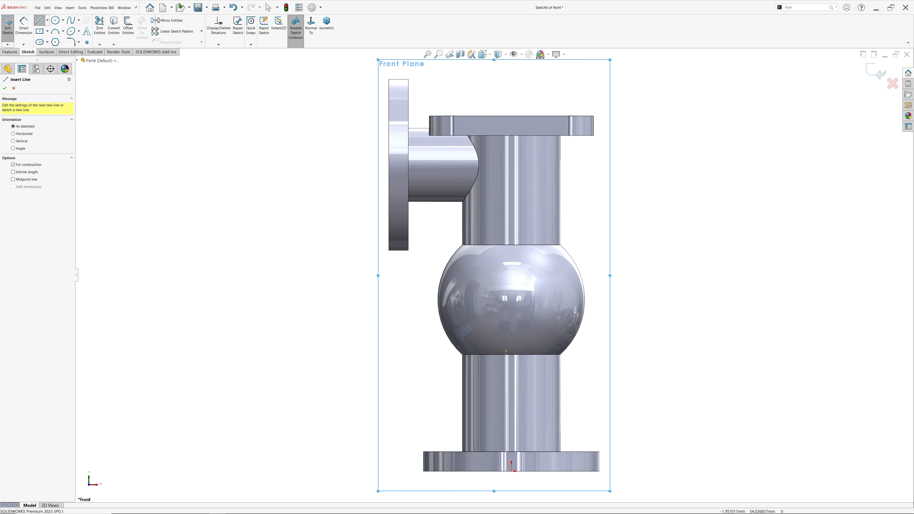
{"action": "left_click", "coordinate": [512, 471]}
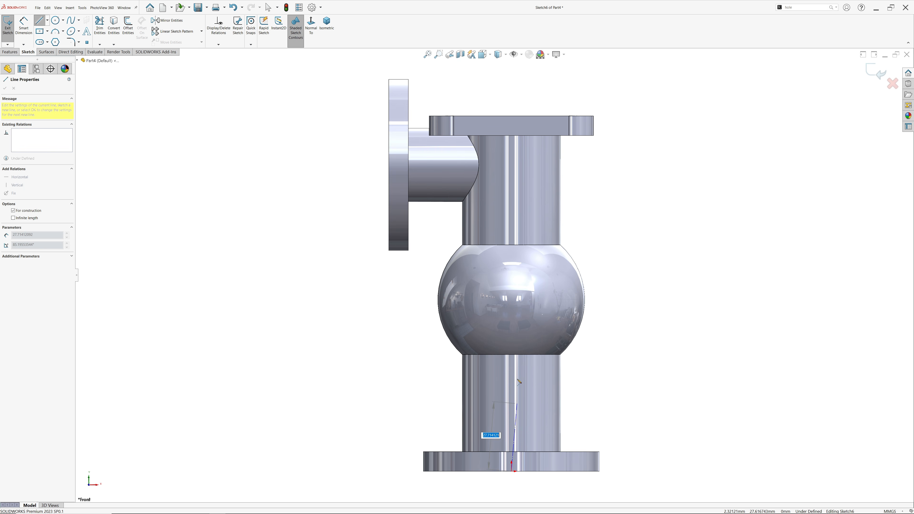
{"action": "left_click", "coordinate": [511, 298]}
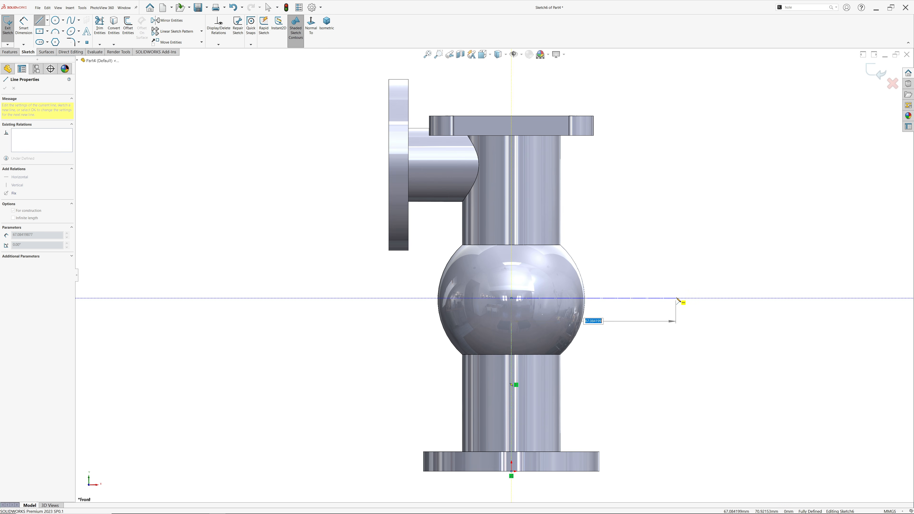
{"action": "left_click", "coordinate": [676, 298]}
{"action": "key", "text": "Escape"}
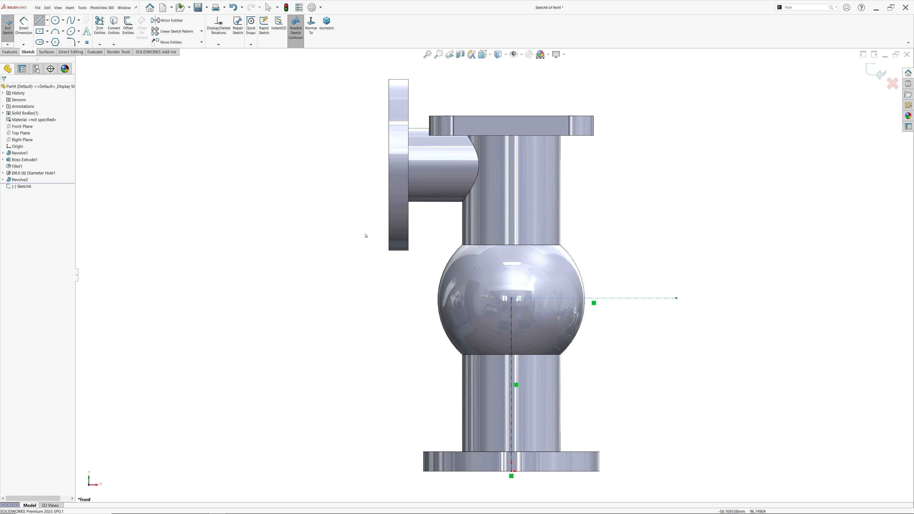
Dimension the vertical construction line's length to 70 mm.
{"action": "left_click", "coordinate": [24, 27]}
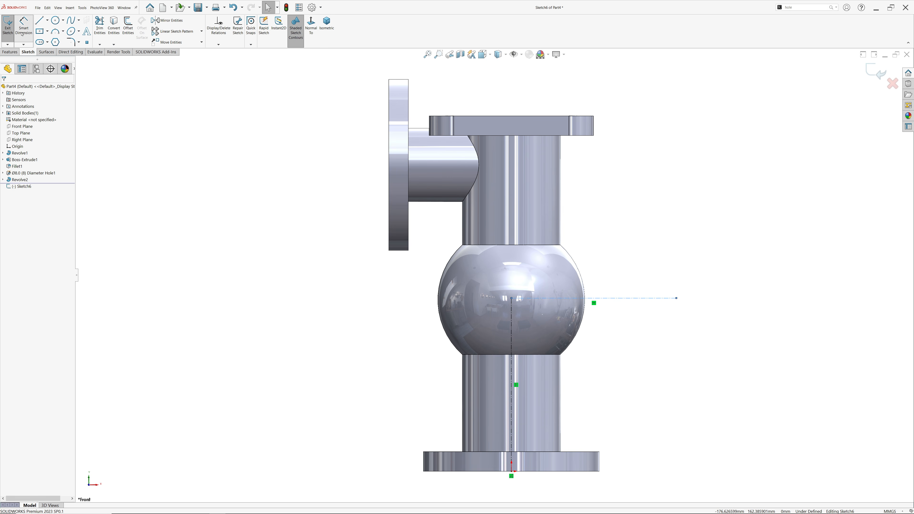
{"action": "left_click", "coordinate": [512, 388]}
{"action": "left_click", "coordinate": [408, 381]}
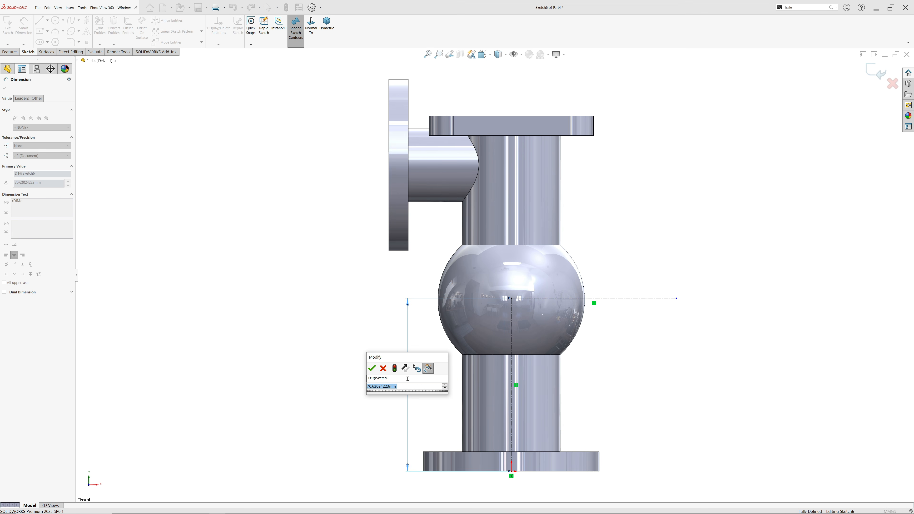
{"action": "type", "text": "70"}
{"action": "key", "text": "Return"}
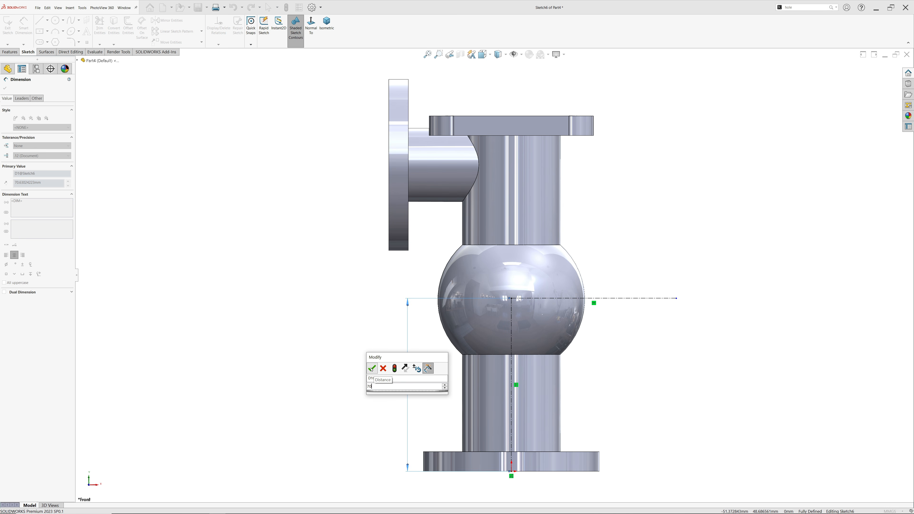
{"action": "scroll", "coordinate": [571, 338], "scroll_direction": "down", "scroll_amount": 1}
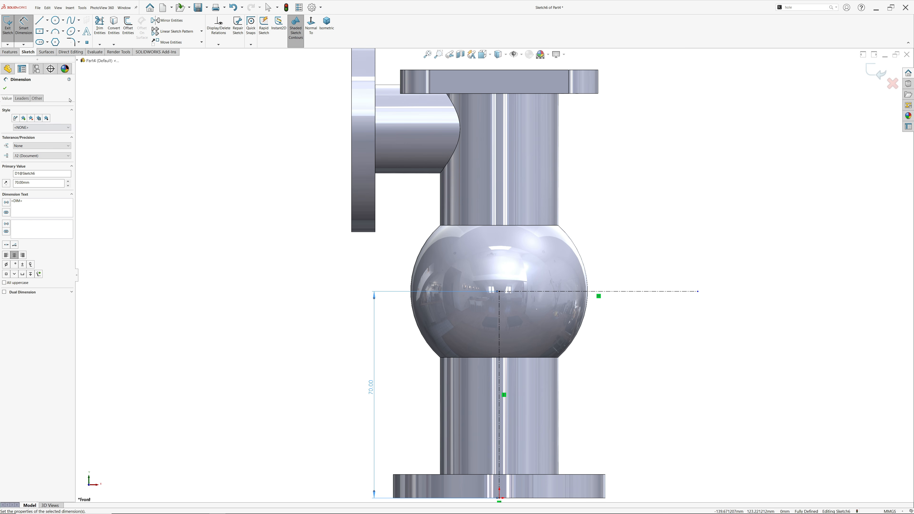
{"action": "key", "text": "Escape"}
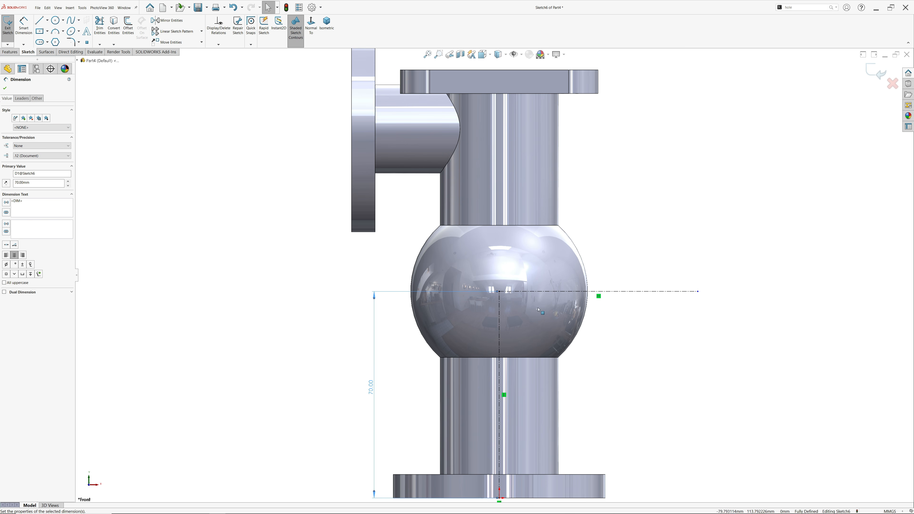
{"action": "key", "text": "Escape"}
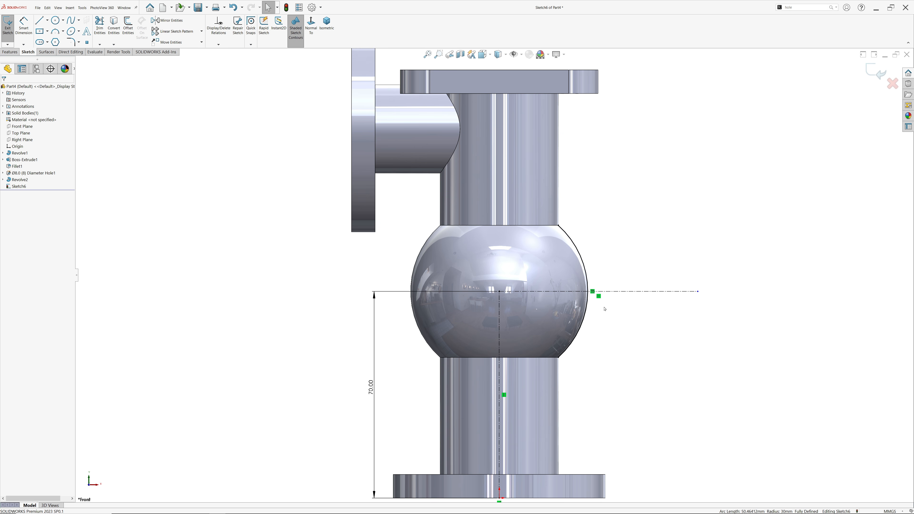
Sketch the outlet profile down from the horizontal construction line's free end, then inward, with a relief groove about 1.6 mm wide and its inner wall.
{"action": "key", "text": "l"}
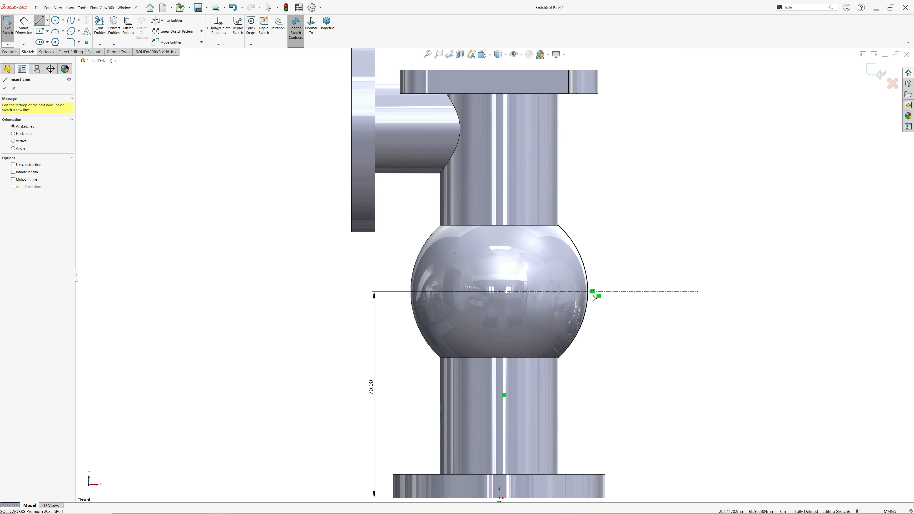
{"action": "scroll", "coordinate": [613, 295], "scroll_direction": "down", "scroll_amount": 1}
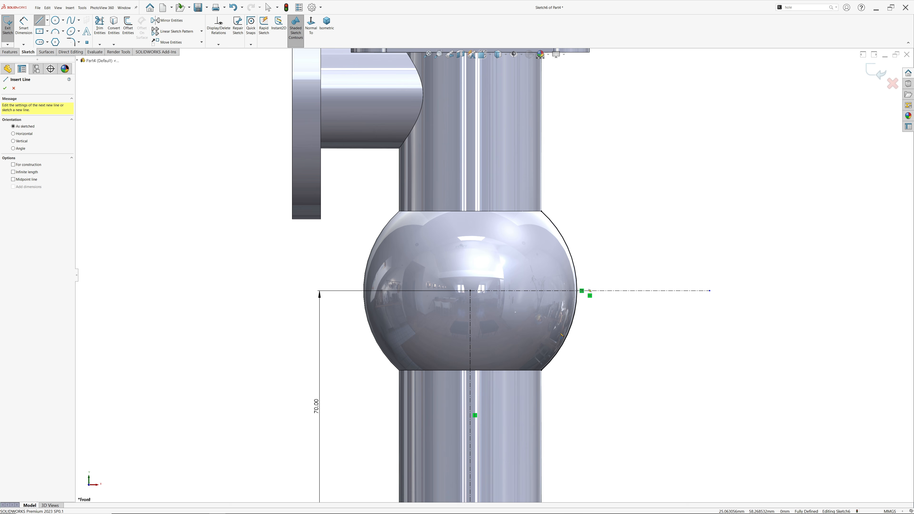
{"action": "left_click", "coordinate": [709, 291]}
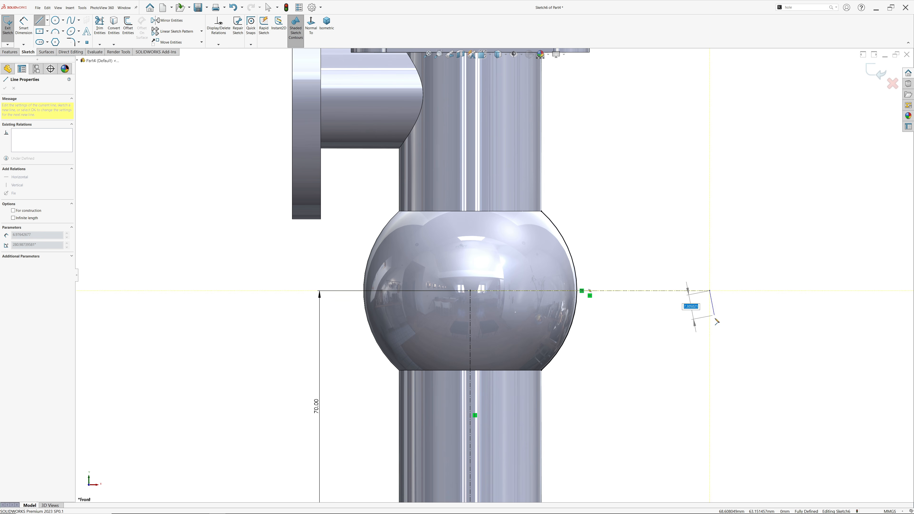
{"action": "left_click", "coordinate": [710, 342]}
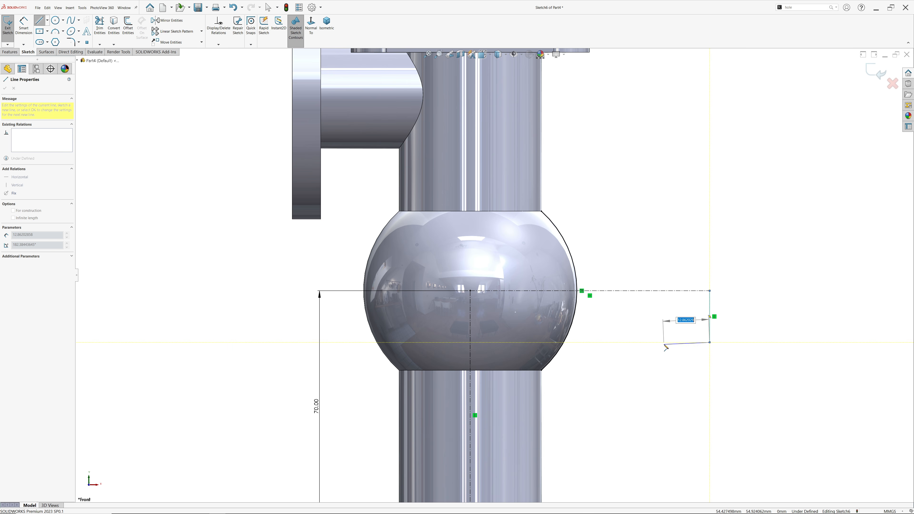
{"action": "scroll", "coordinate": [672, 345], "scroll_direction": "down", "scroll_amount": 2}
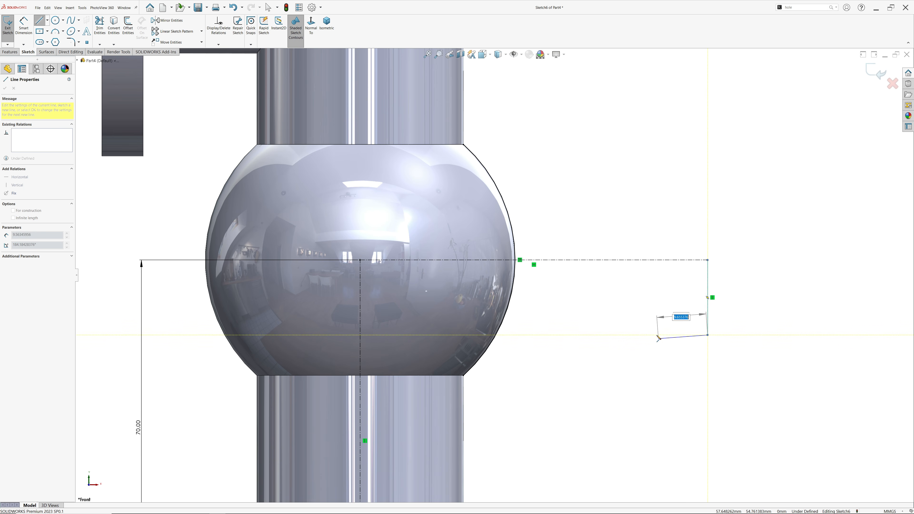
{"action": "left_click", "coordinate": [656, 336]}
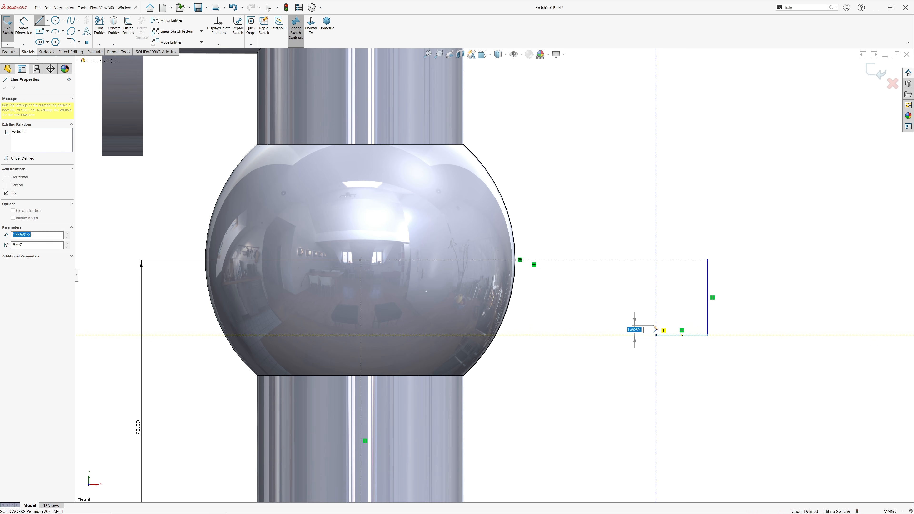
{"action": "left_click", "coordinate": [648, 325]}
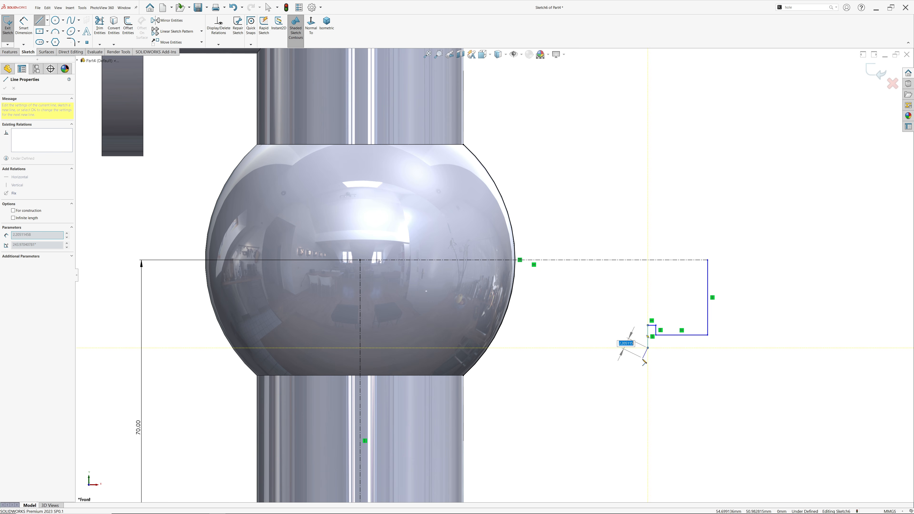
Continue the profile with a tangent half-round arc of about 2.7 mm radius, a short vertical line and a horizontal line ending on the spherical body's edge.
{"action": "key", "text": "a"}
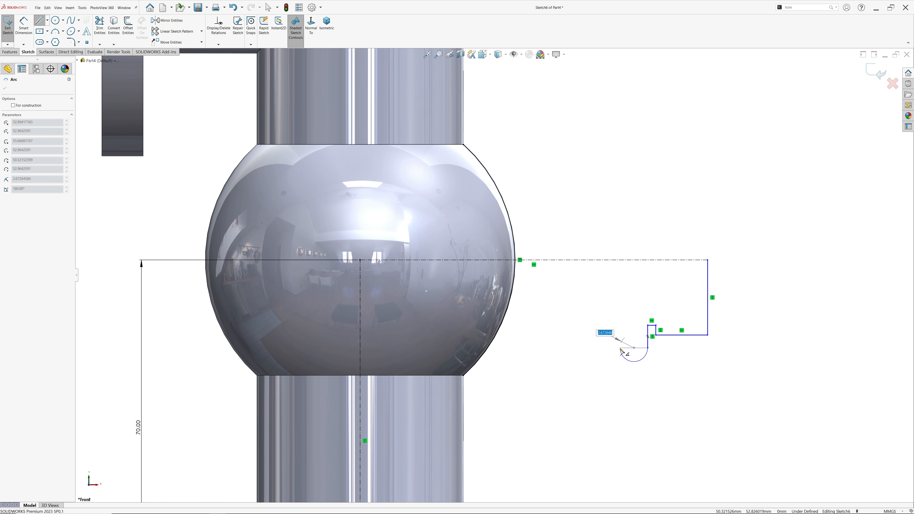
{"action": "left_click", "coordinate": [620, 348]}
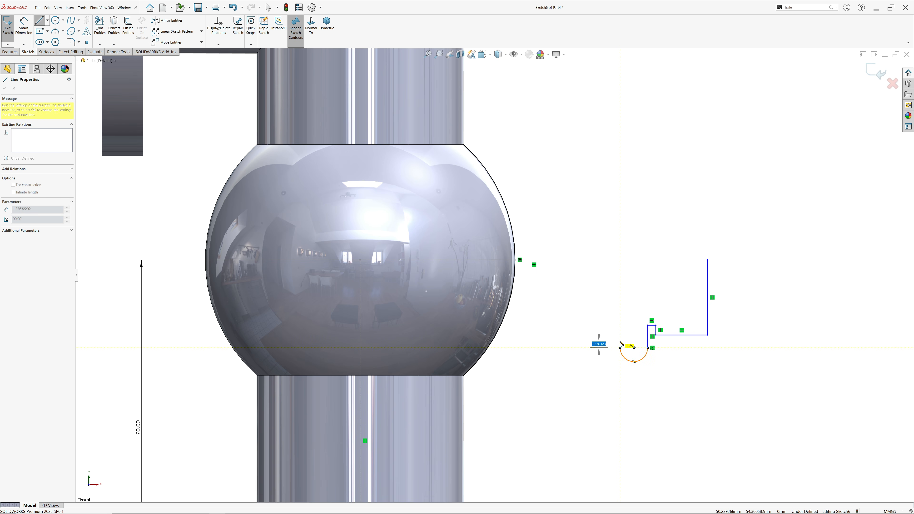
{"action": "left_click", "coordinate": [620, 341]}
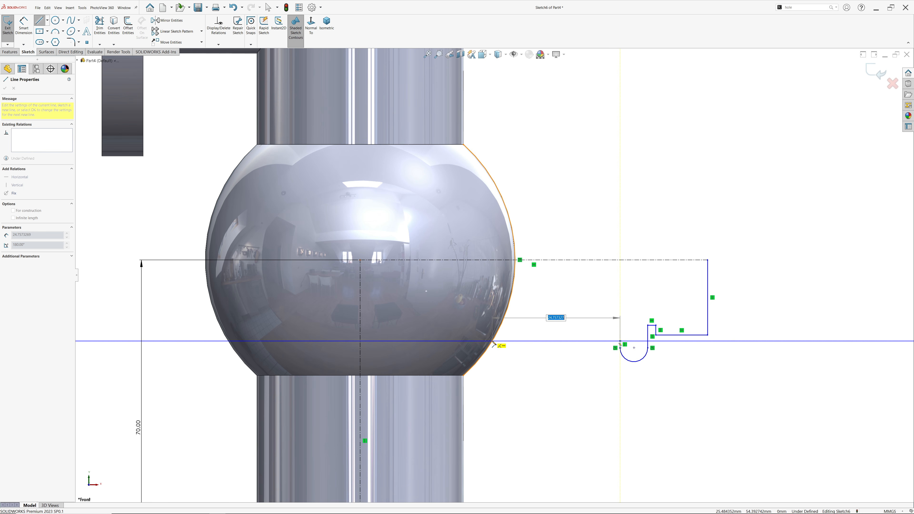
{"action": "double_click", "coordinate": [494, 345]}
{"action": "key", "text": "Escape"}
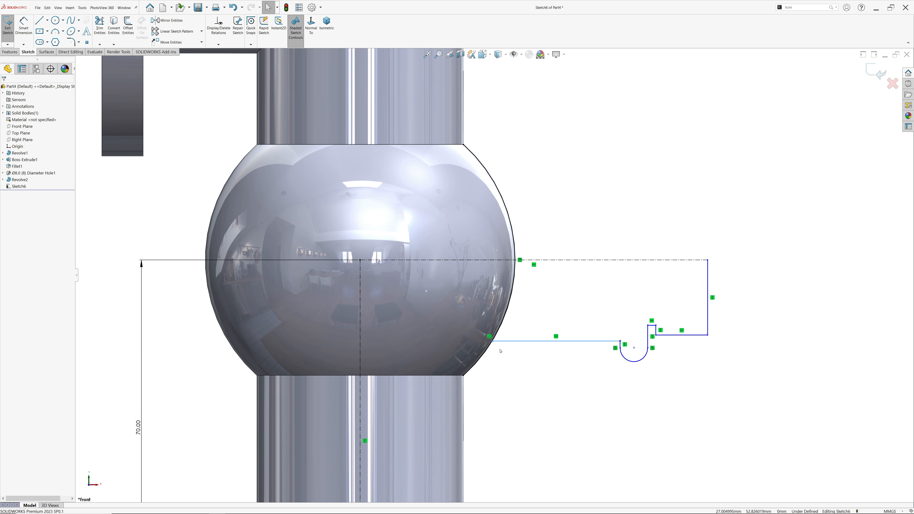
Dimension the distance between the groove's inner wall and the outlet's end line to 12 mm.
{"action": "left_click", "coordinate": [24, 26]}
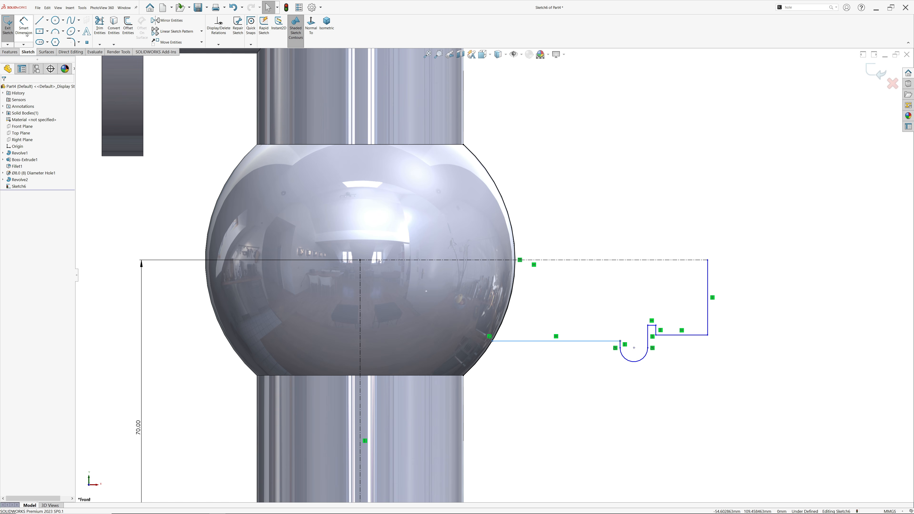
{"action": "scroll", "coordinate": [646, 345], "scroll_direction": "down", "scroll_amount": 3}
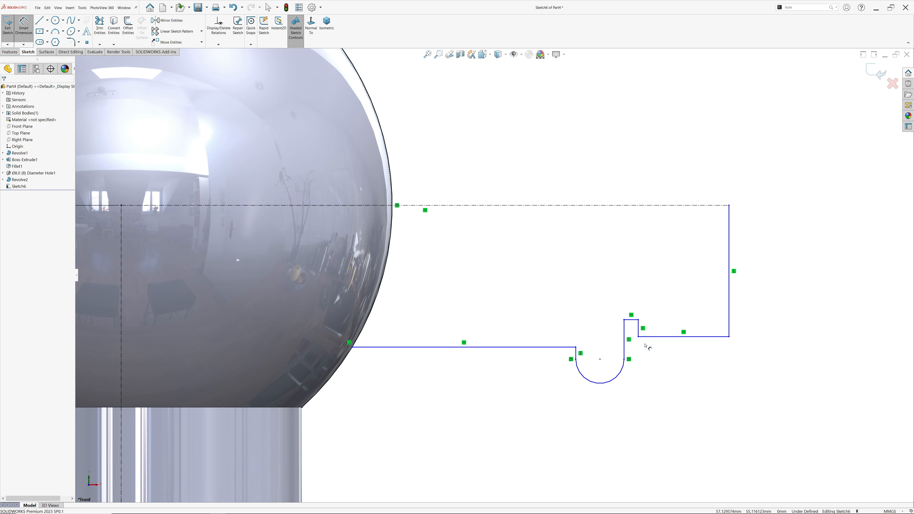
{"action": "left_click", "coordinate": [625, 345]}
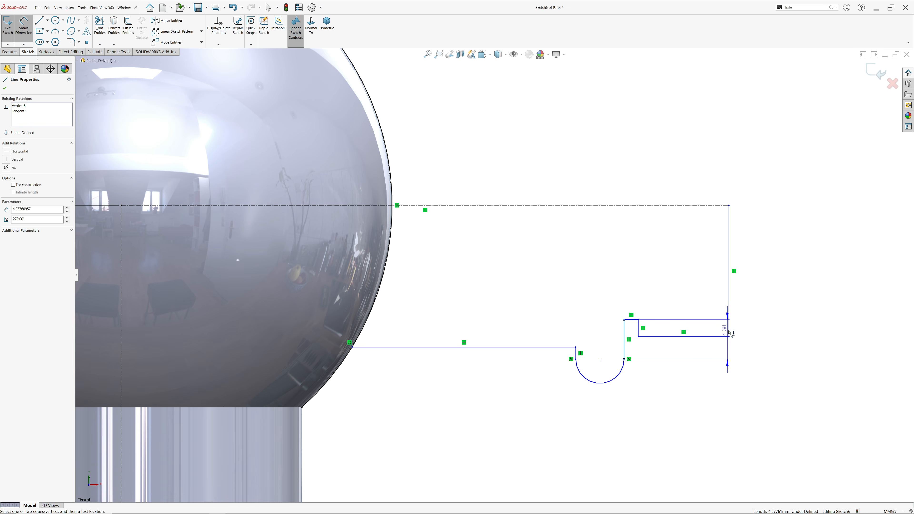
{"action": "left_click", "coordinate": [730, 333]}
{"action": "left_click", "coordinate": [685, 377]}
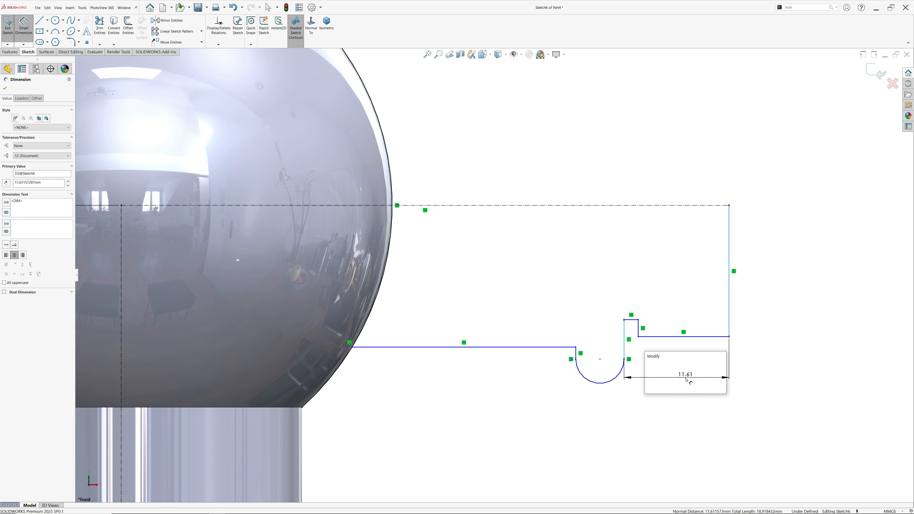
{"action": "type", "text": "12"}
{"action": "left_click", "coordinate": [650, 368]}
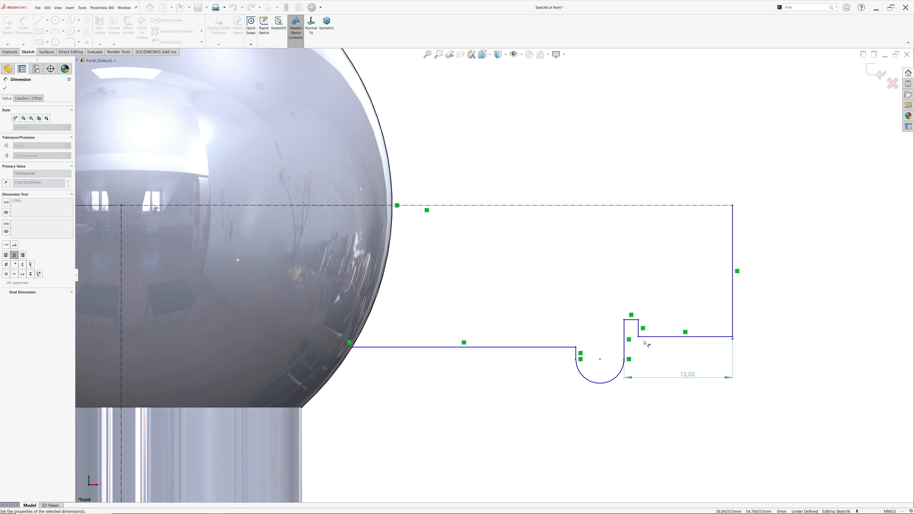
Dimension the relief groove's width to 1.5 mm.
{"action": "left_click", "coordinate": [631, 320]}
{"action": "left_click", "coordinate": [631, 304]}
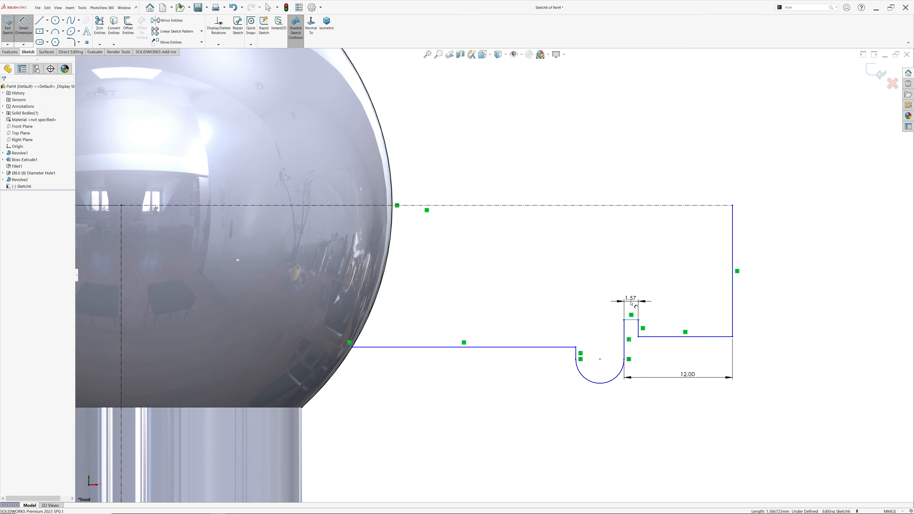
{"action": "type", "text": "1.5"}
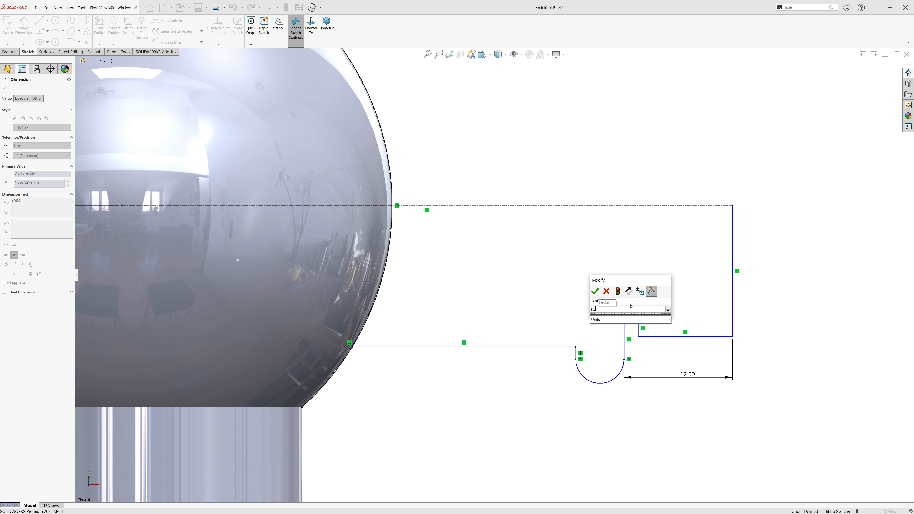
{"action": "left_click", "coordinate": [595, 291]}
Dimension the radius of the profile's half-round arc to 3 mm.
{"action": "left_click", "coordinate": [589, 389]}
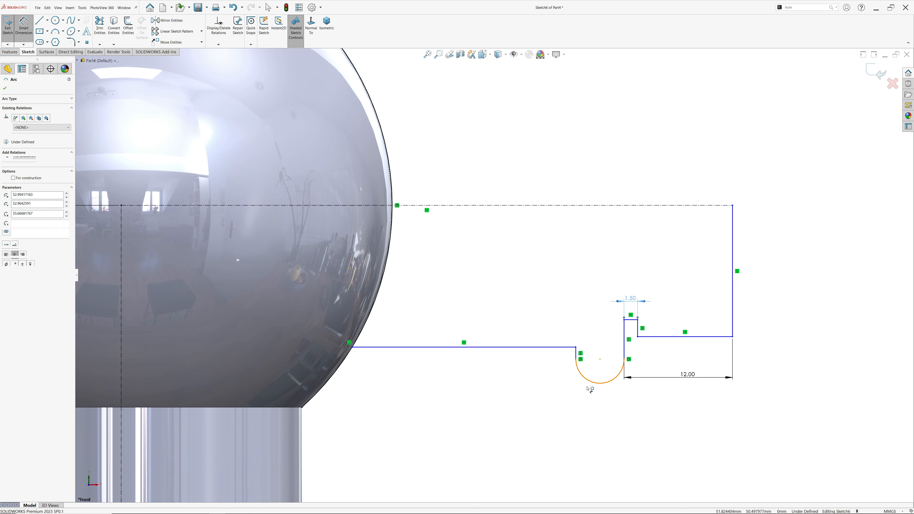
{"action": "left_click", "coordinate": [569, 397]}
{"action": "type", "text": "3"}
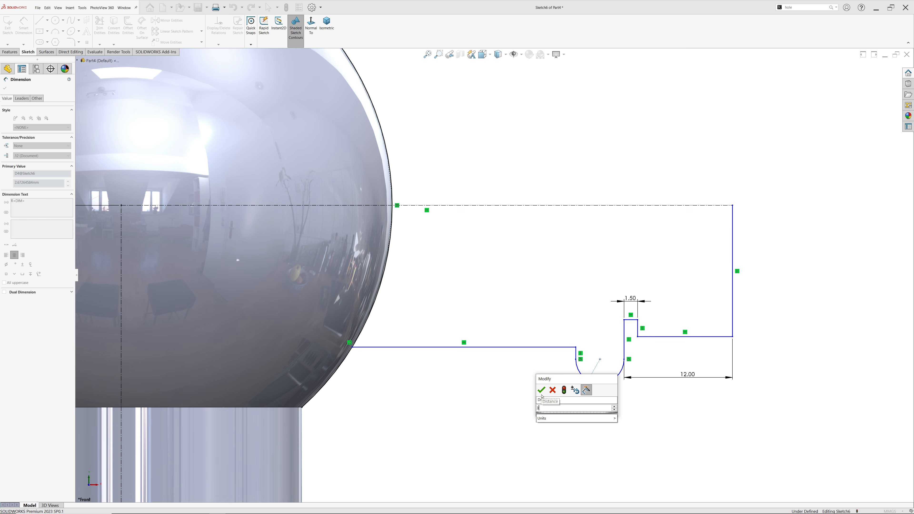
{"action": "left_click", "coordinate": [541, 390]}
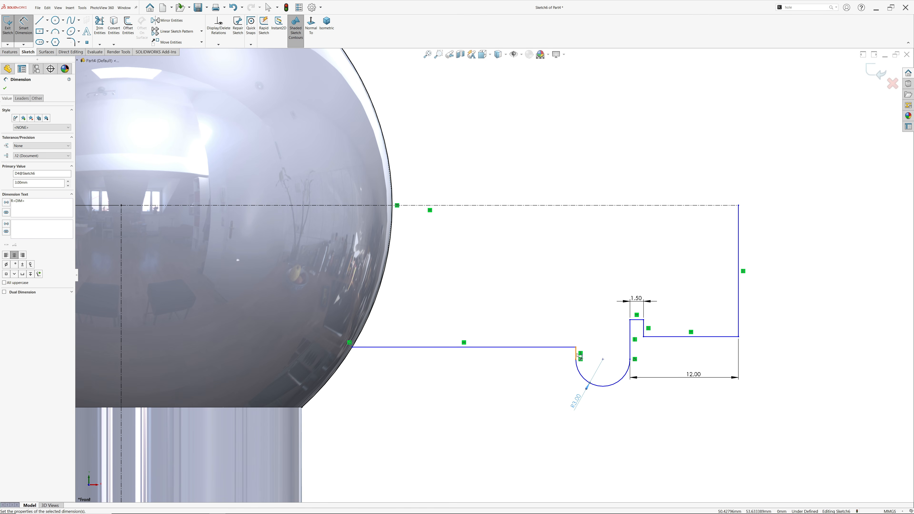
Dimension the outlet end section's diameter symmetrically across the horizontal centerline to 26.441 mm.
{"action": "scroll", "coordinate": [551, 341], "scroll_direction": "up", "scroll_amount": 3}
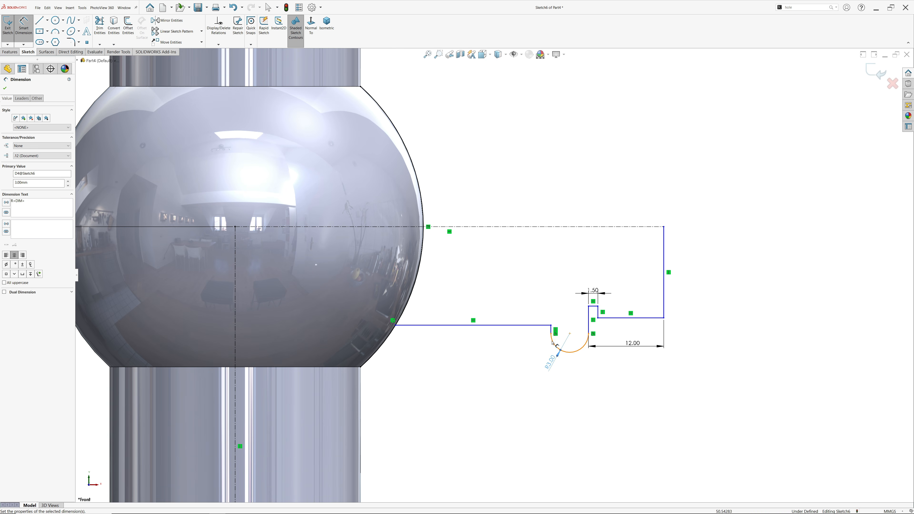
{"action": "scroll", "coordinate": [525, 330], "scroll_direction": "up", "scroll_amount": 1}
{"action": "scroll", "coordinate": [553, 336], "scroll_direction": "down", "scroll_amount": 1}
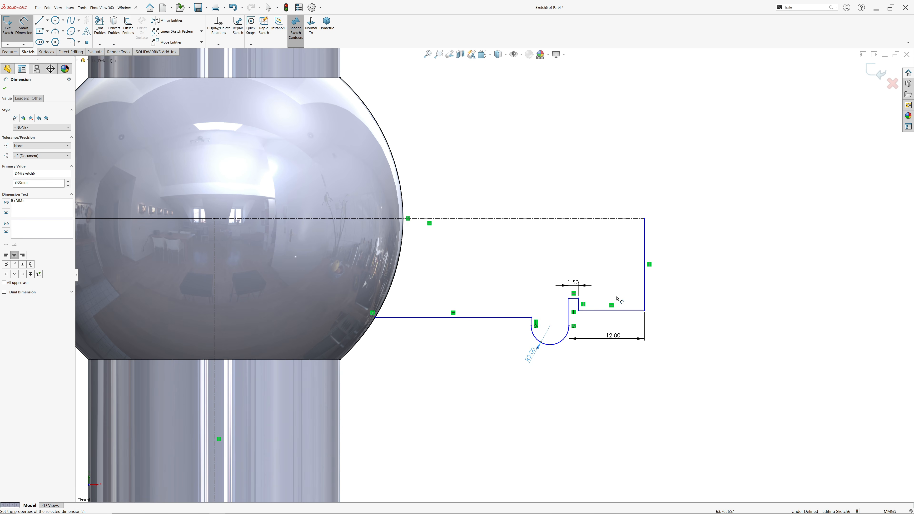
{"action": "left_click", "coordinate": [625, 310]}
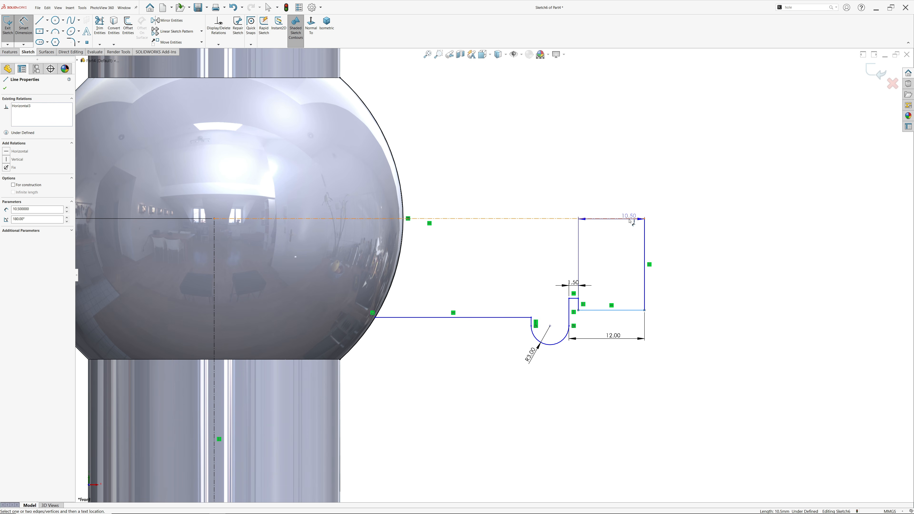
{"action": "left_click", "coordinate": [633, 218]}
{"action": "left_click", "coordinate": [681, 209]}
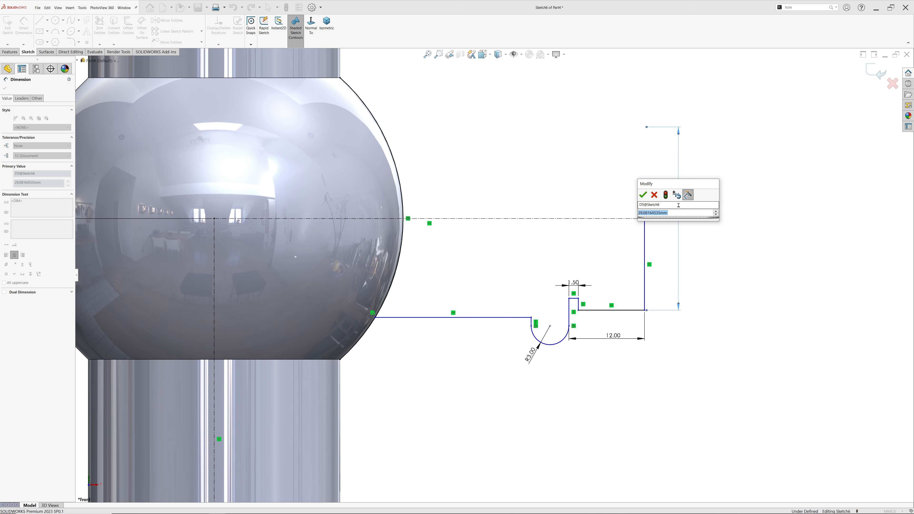
{"action": "type", "text": "26.441"}
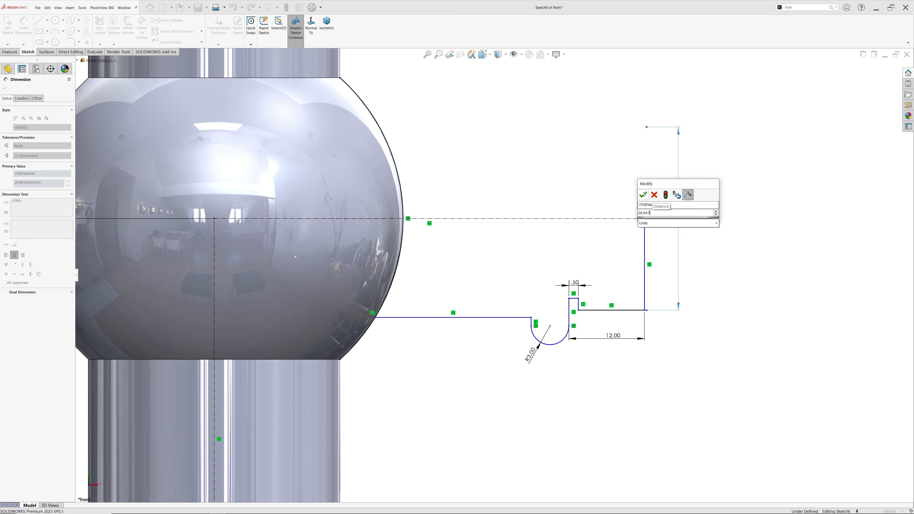
{"action": "key", "text": "Return"}
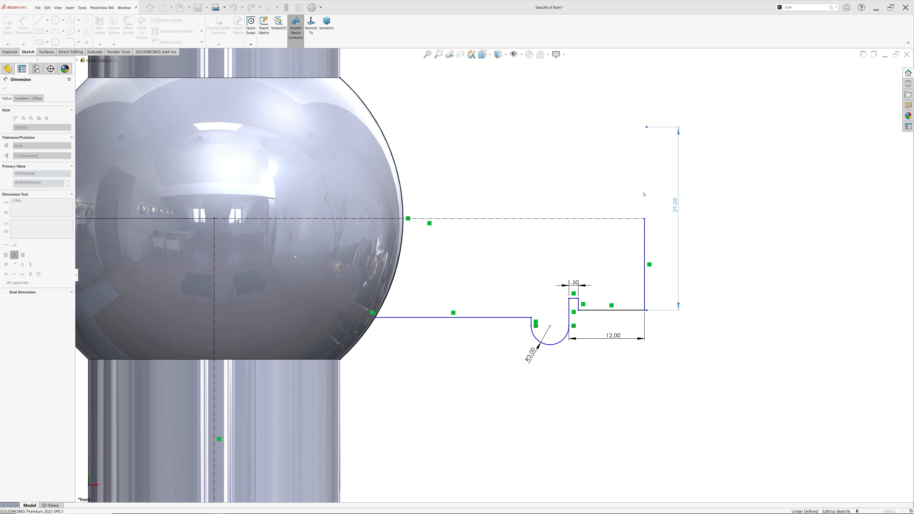
Dimension the relief groove's diameter across the horizontal centerline to 25 mm.
{"action": "left_click", "coordinate": [574, 298]}
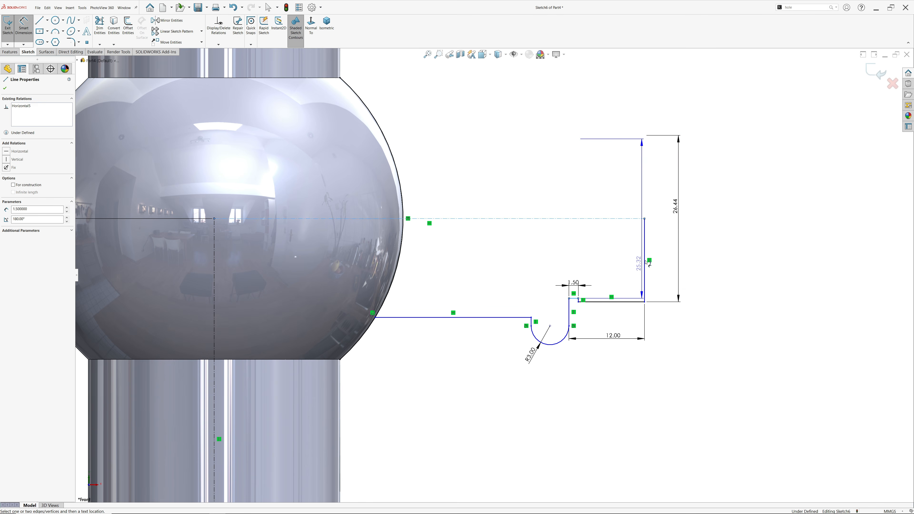
{"action": "left_click", "coordinate": [659, 229]}
{"action": "type", "text": "25"}
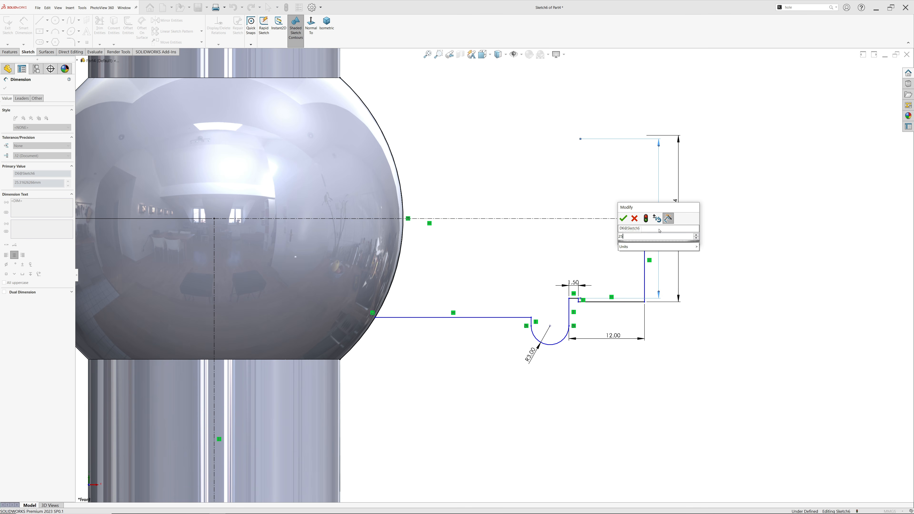
{"action": "left_click", "coordinate": [623, 219]}
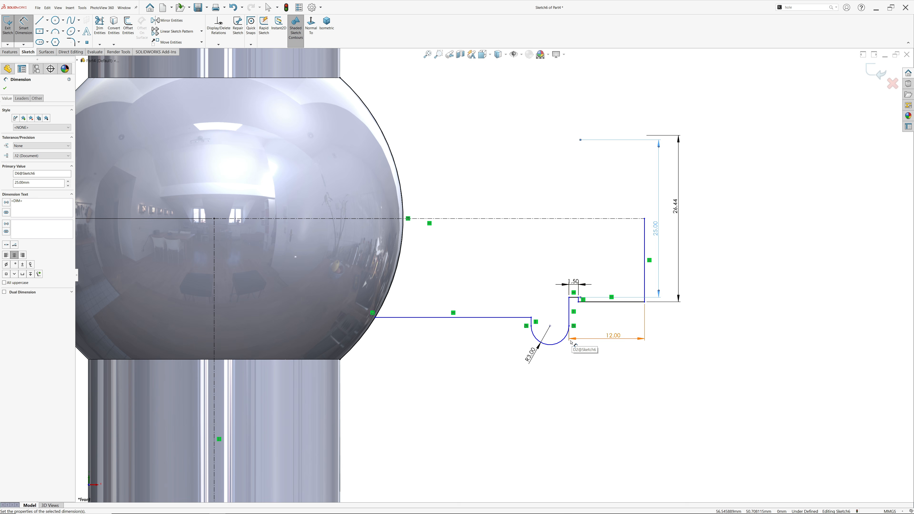
Dimension the half-round collar's outer diameter, from the arc's outermost point across the horizontal centerline, to 38 mm.
{"action": "left_click", "coordinate": [554, 347]}
{"action": "left_click", "coordinate": [598, 218]}
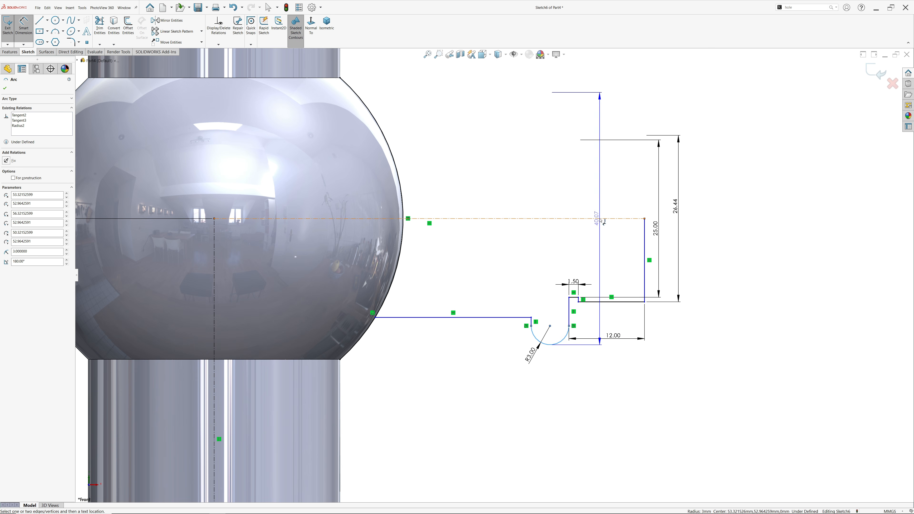
{"action": "left_click", "coordinate": [706, 207]}
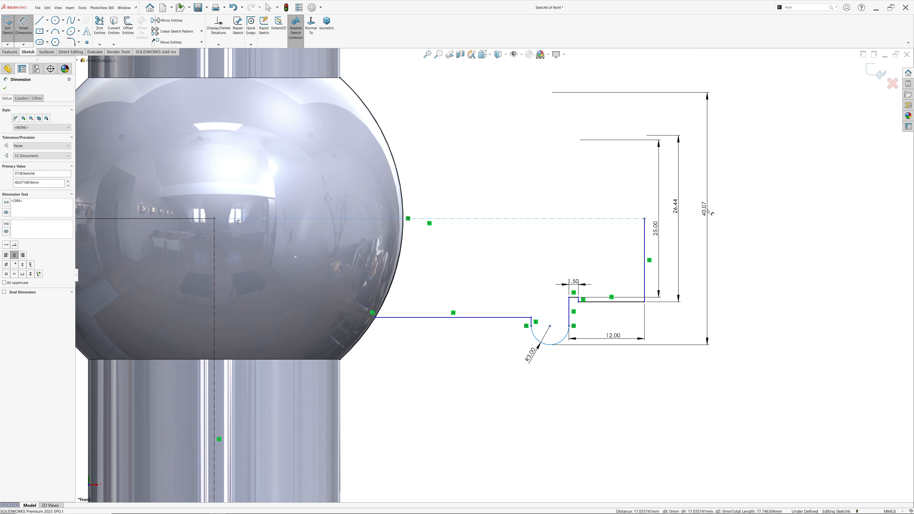
{"action": "type", "text": "38"}
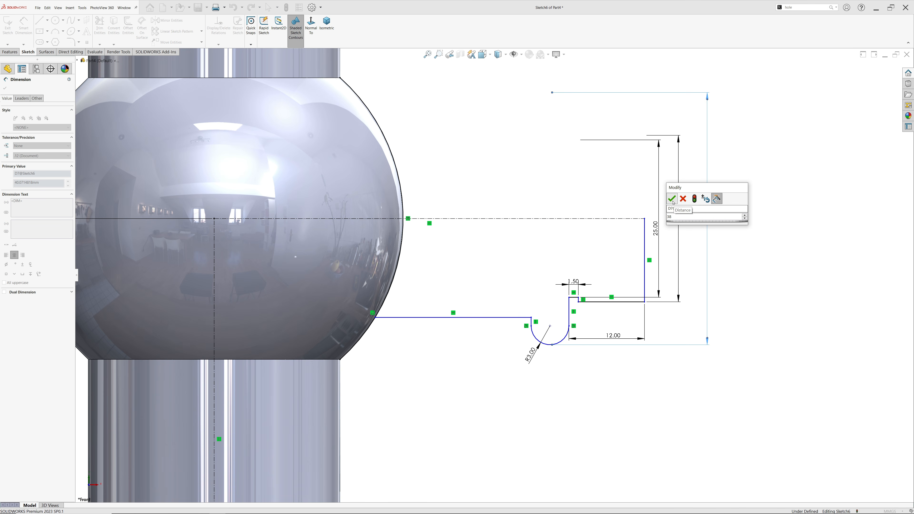
{"action": "key", "text": "Return"}
Dimension the distance from the body's vertical axis to the outlet's end line to 47 mm.
{"action": "scroll", "coordinate": [598, 268], "scroll_direction": "up", "scroll_amount": 1}
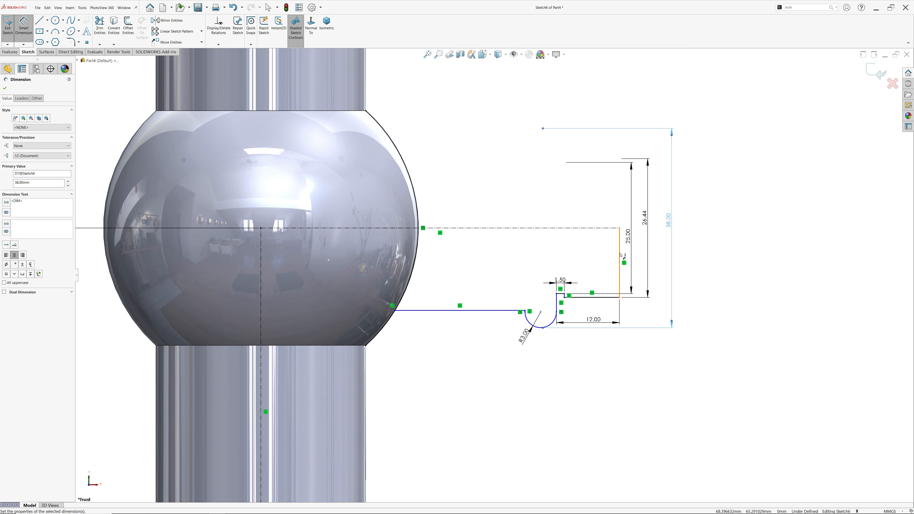
{"action": "left_click_drag", "start_coordinate": [619, 232], "coordinate": [262, 229]}
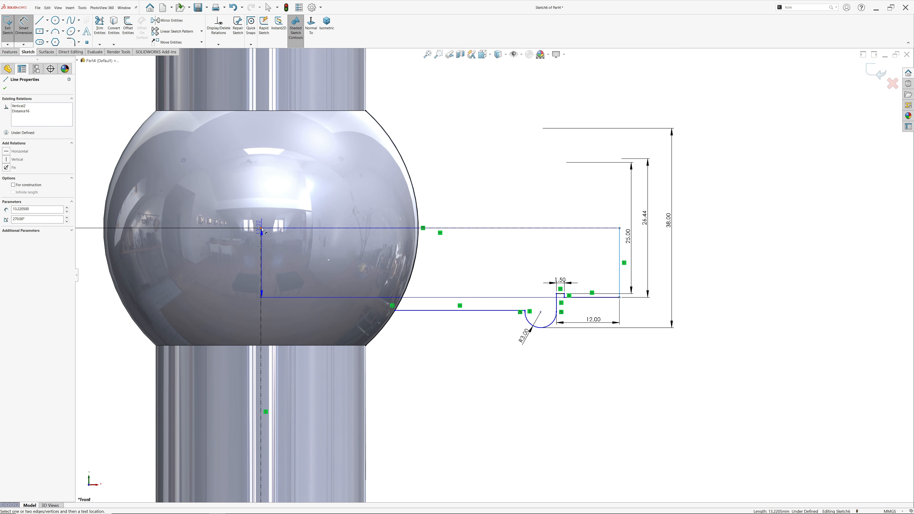
{"action": "left_click", "coordinate": [261, 229]}
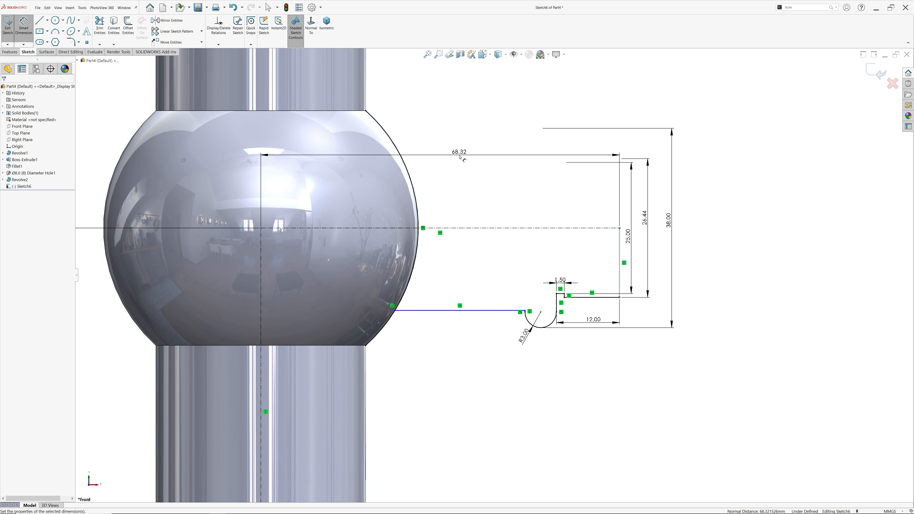
{"action": "left_click", "coordinate": [461, 158]}
{"action": "type", "text": "47"}
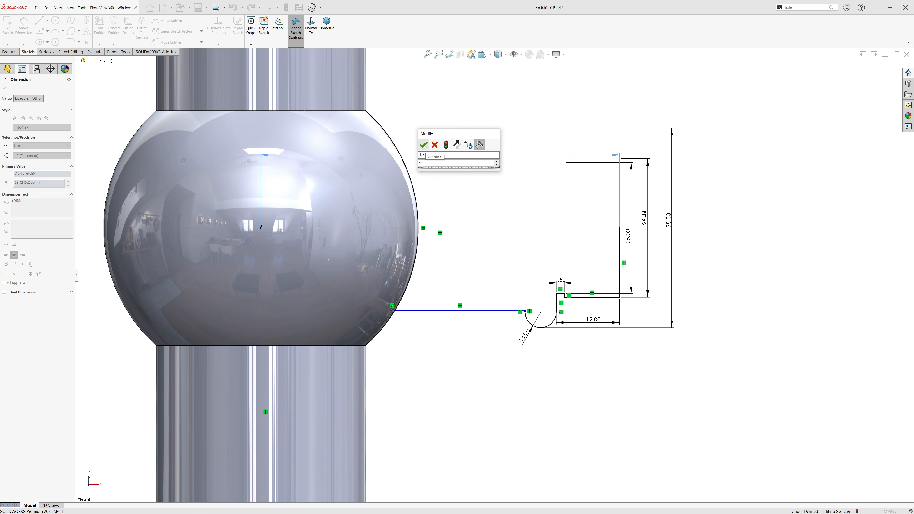
{"action": "left_click", "coordinate": [423, 145]}
Dimension the diameter of the short neck beside the sphere to 30 mm and place it between the 26.44 and 38 mm dimensions.
{"action": "scroll", "coordinate": [389, 281], "scroll_direction": "down", "scroll_amount": 3}
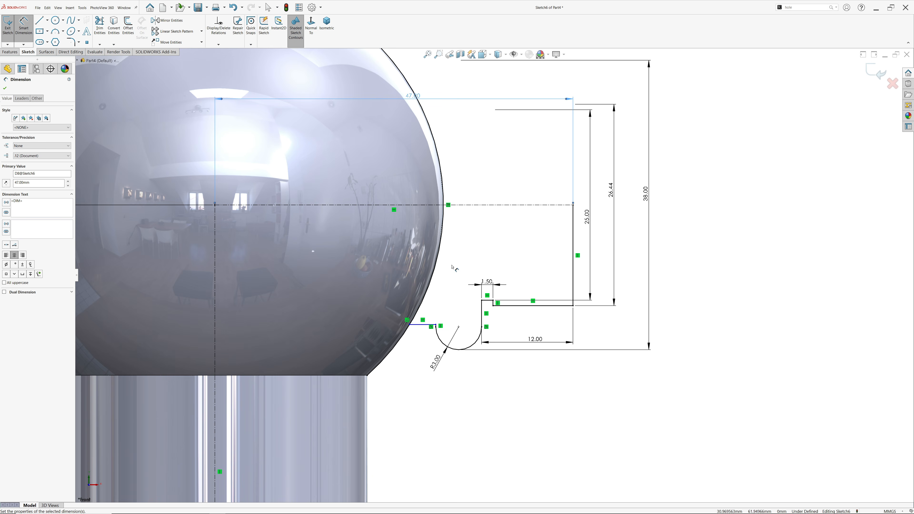
{"action": "scroll", "coordinate": [432, 298], "scroll_direction": "up", "scroll_amount": 4}
{"action": "scroll", "coordinate": [465, 315], "scroll_direction": "down", "scroll_amount": 2}
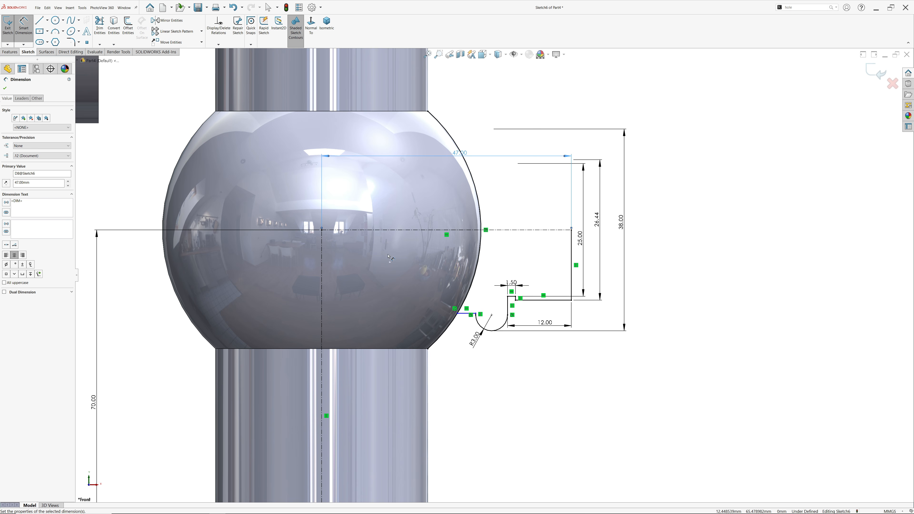
{"action": "left_click", "coordinate": [466, 315]}
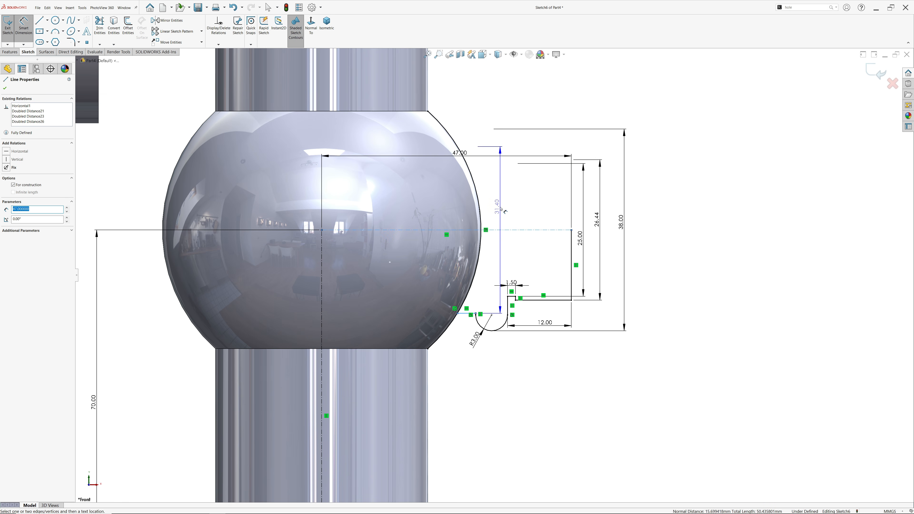
{"action": "left_click", "coordinate": [503, 211]}
{"action": "type", "text": "30"}
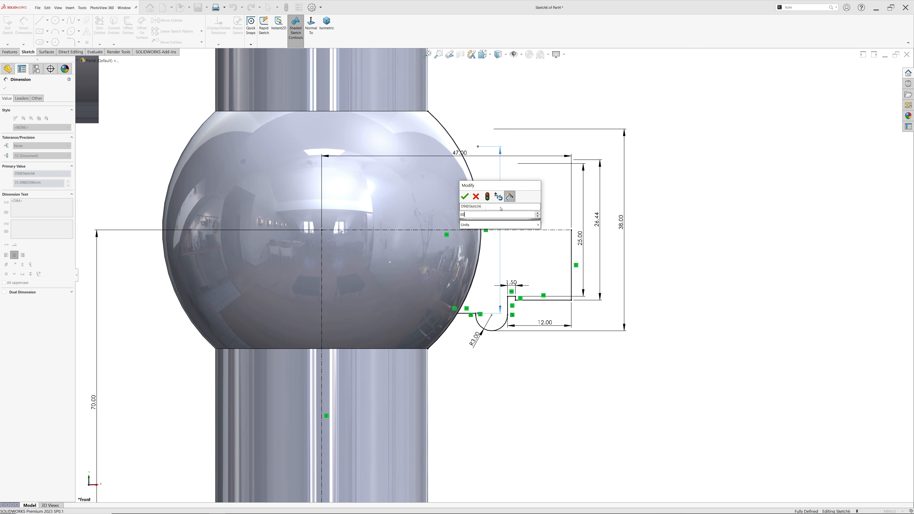
{"action": "left_click", "coordinate": [465, 196]}
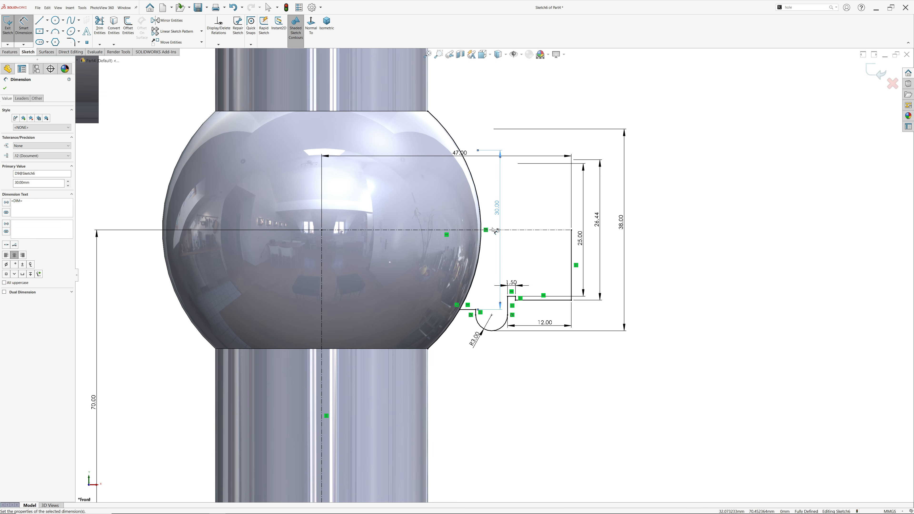
{"action": "left_click_drag", "start_coordinate": [501, 210], "coordinate": [612, 218]}
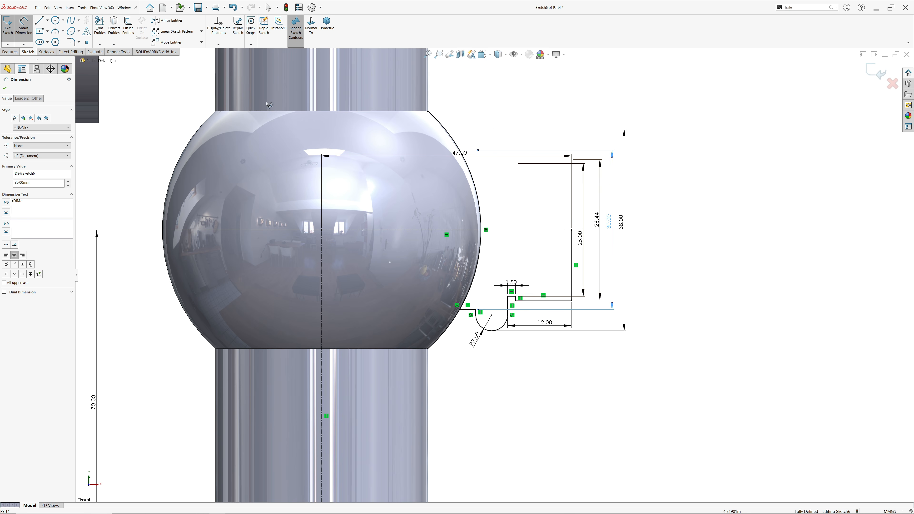
Trim the sphere's outline arc below the neck line and above the horizontal centerline, keeping only the part that bounds the profile.
{"action": "left_click", "coordinate": [100, 26]}
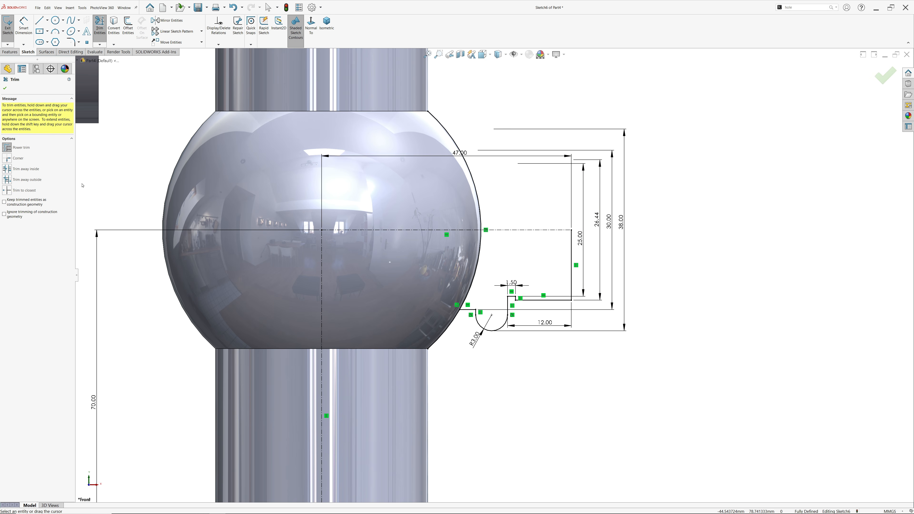
{"action": "scroll", "coordinate": [455, 332], "scroll_direction": "down", "scroll_amount": 1}
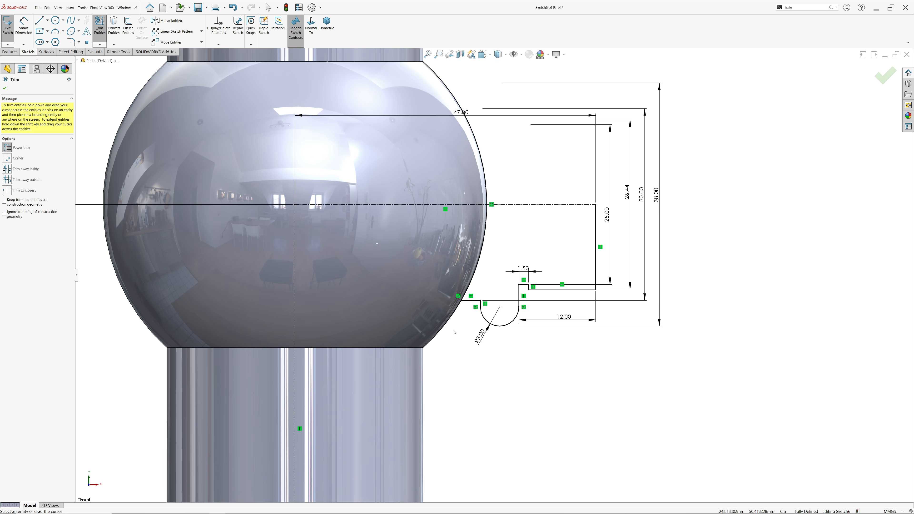
{"action": "left_click_drag", "start_coordinate": [448, 328], "coordinate": [434, 321]}
{"action": "left_click_drag", "start_coordinate": [463, 158], "coordinate": [496, 158]}
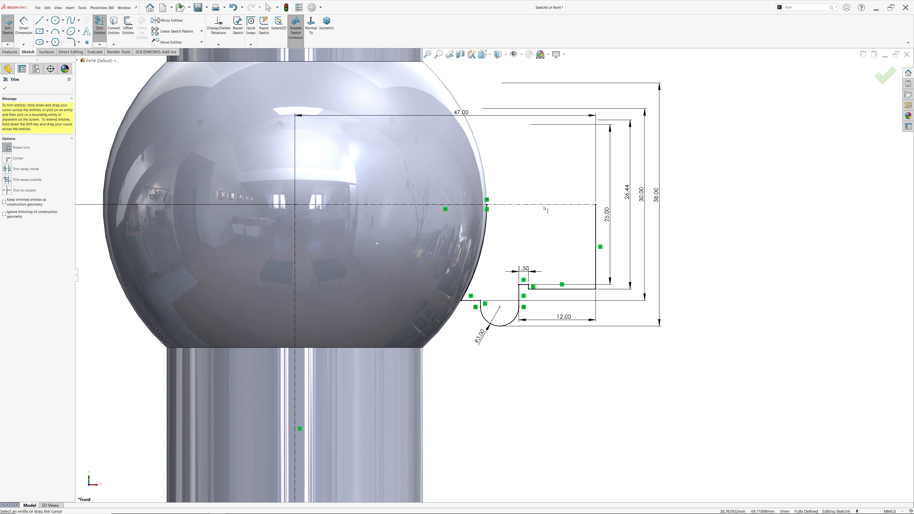
{"action": "left_click", "coordinate": [10, 92]}
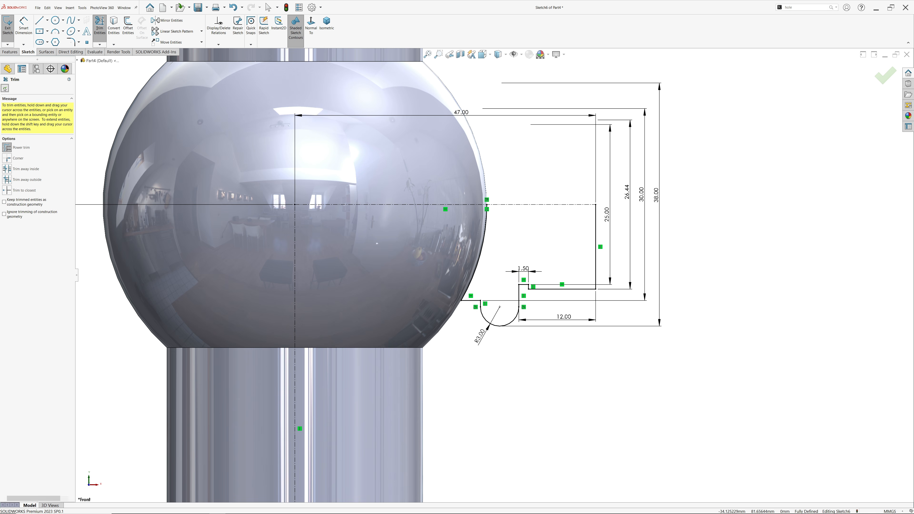
Revolve the outlet profile 360 degrees about the horizontal centerline, letting the sketch close automatically and merging the result with the body.
{"action": "left_click", "coordinate": [10, 53]}
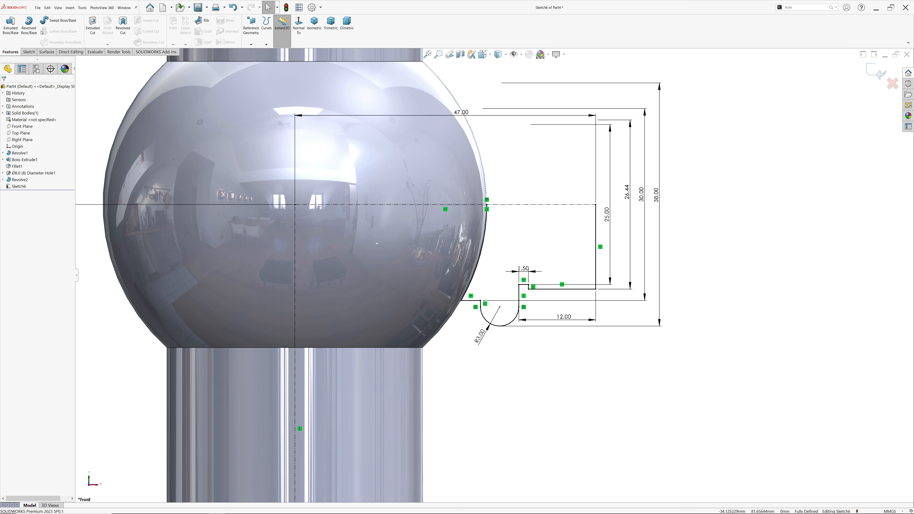
{"action": "left_click", "coordinate": [29, 25]}
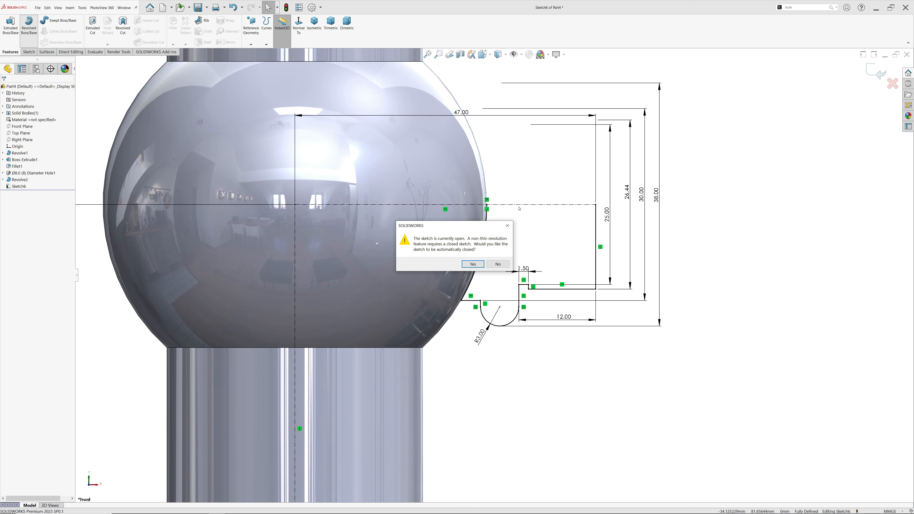
{"action": "left_click", "coordinate": [474, 264]}
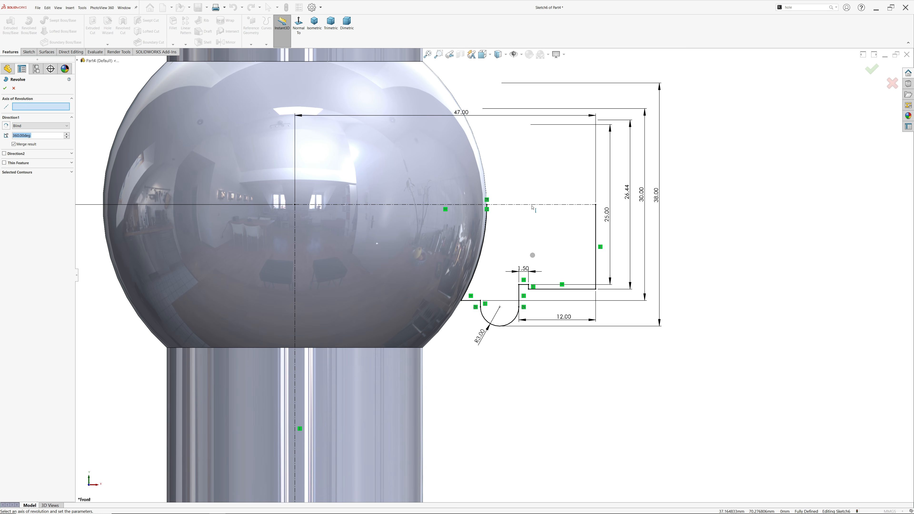
{"action": "left_click", "coordinate": [533, 205]}
{"action": "scroll", "coordinate": [622, 219], "scroll_direction": "up", "scroll_amount": 2}
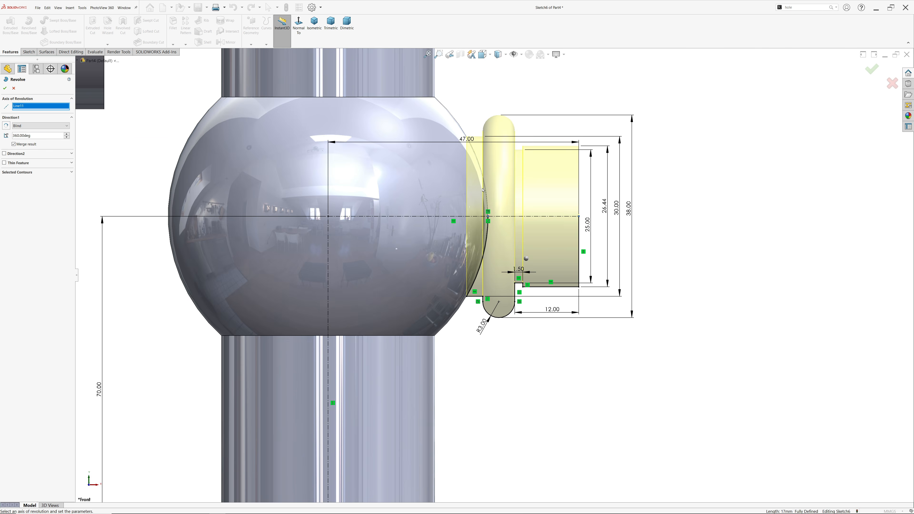
{"action": "middle_click_drag", "start_coordinate": [623, 219], "coordinate": [600, 249]}
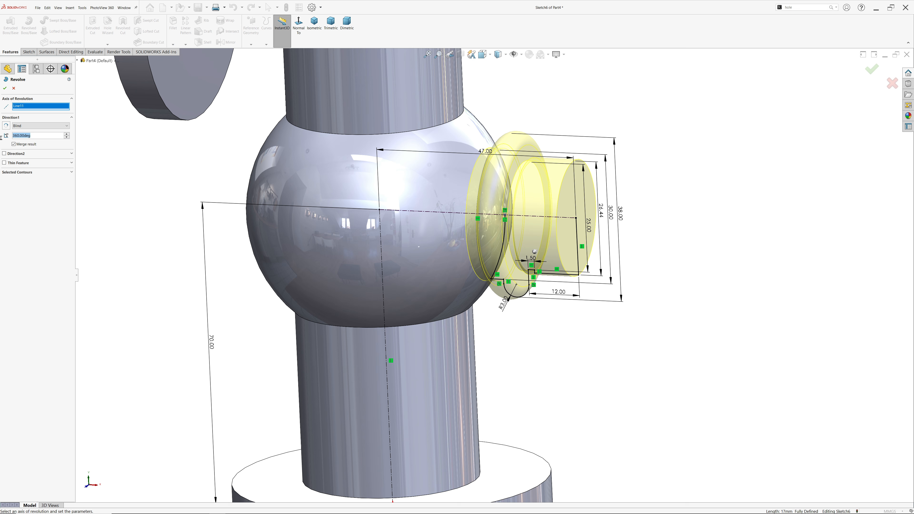
{"action": "left_click", "coordinate": [5, 88]}
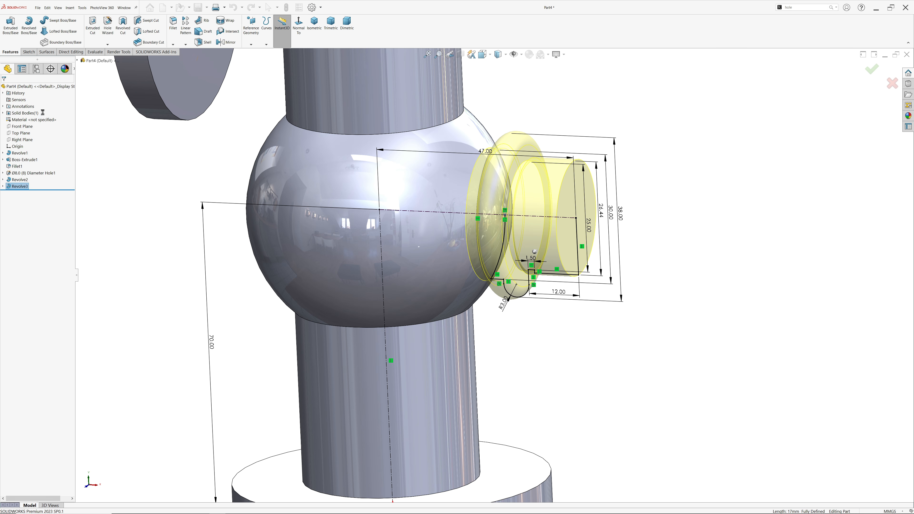
Fillet the edge where the outlet's short neck meets the rounded ring, on the sphere side, with a 1 mm radius.
{"action": "middle_click_drag", "start_coordinate": [627, 175], "coordinate": [657, 174]}
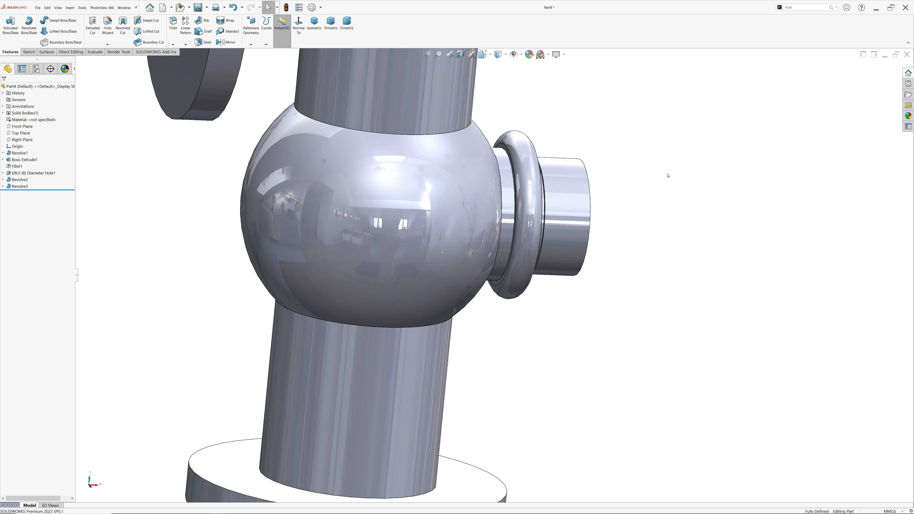
{"action": "left_click", "coordinate": [298, 32]}
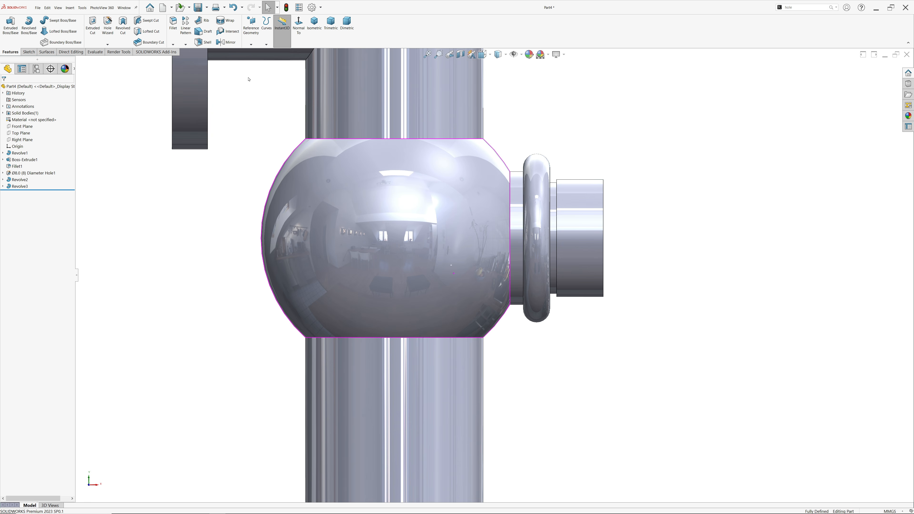
{"action": "left_click", "coordinate": [173, 26]}
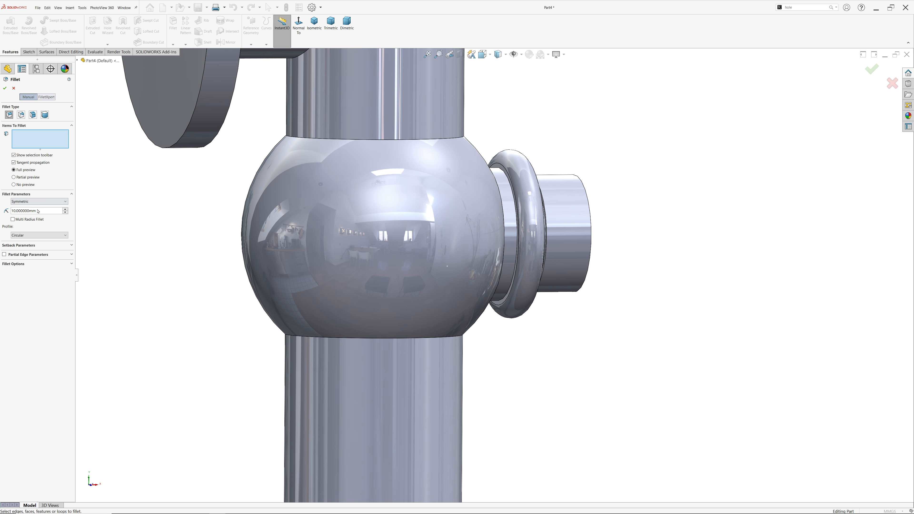
{"action": "left_click_drag", "start_coordinate": [37, 211], "coordinate": [12, 212]}
{"action": "type", "text": "1"}
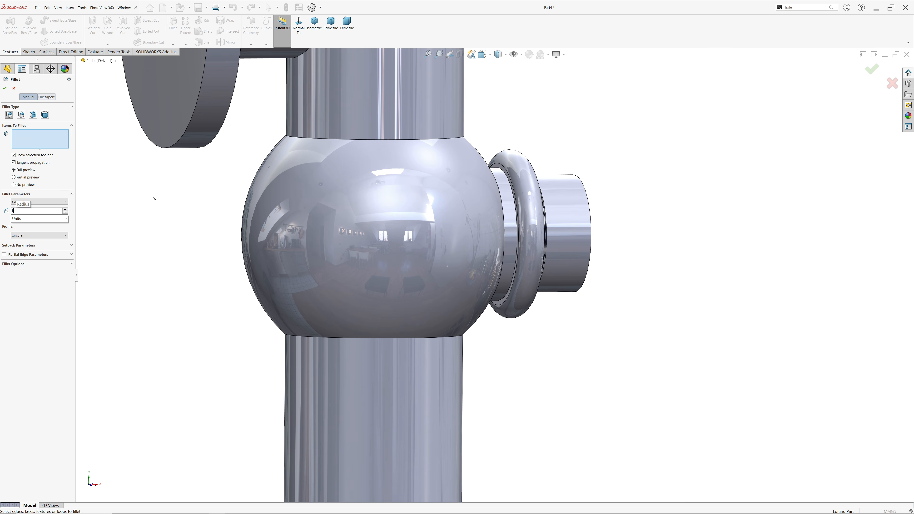
{"action": "key", "text": "Return"}
{"action": "scroll", "coordinate": [489, 201], "scroll_direction": "down", "scroll_amount": 3}
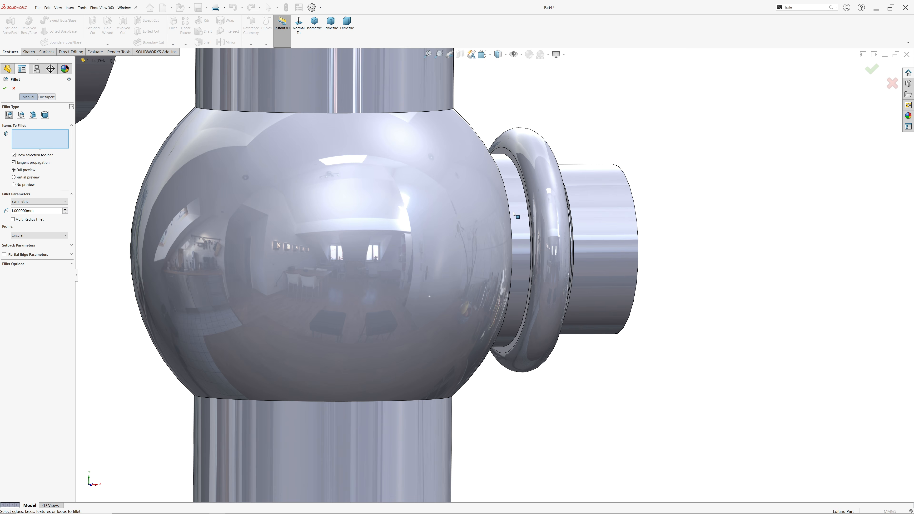
{"action": "left_click", "coordinate": [523, 177]}
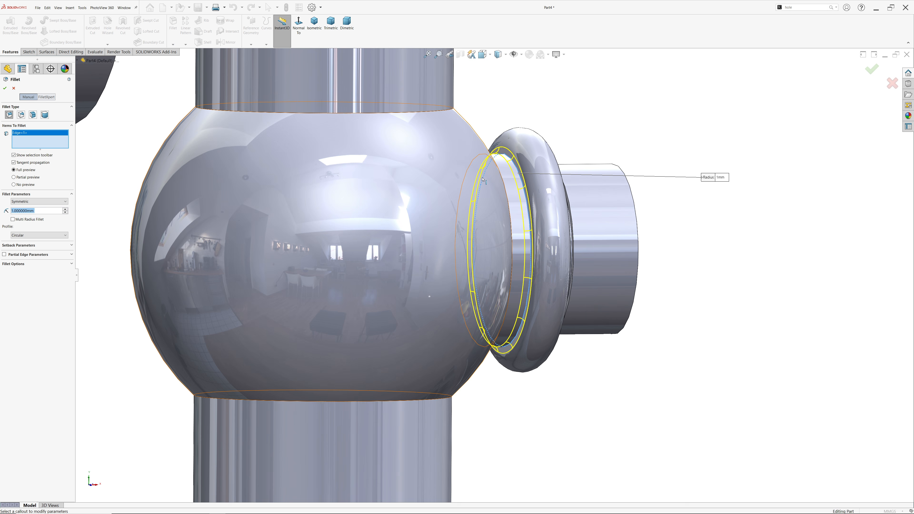
{"action": "left_click", "coordinate": [5, 88]}
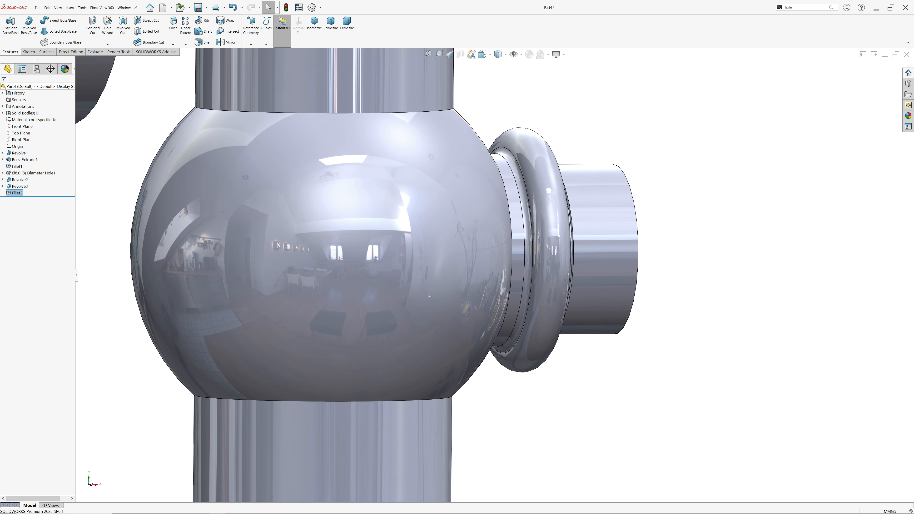
Raise the document's image quality to the high end for both shaded and wireframe display.
{"action": "left_click", "coordinate": [312, 7]}
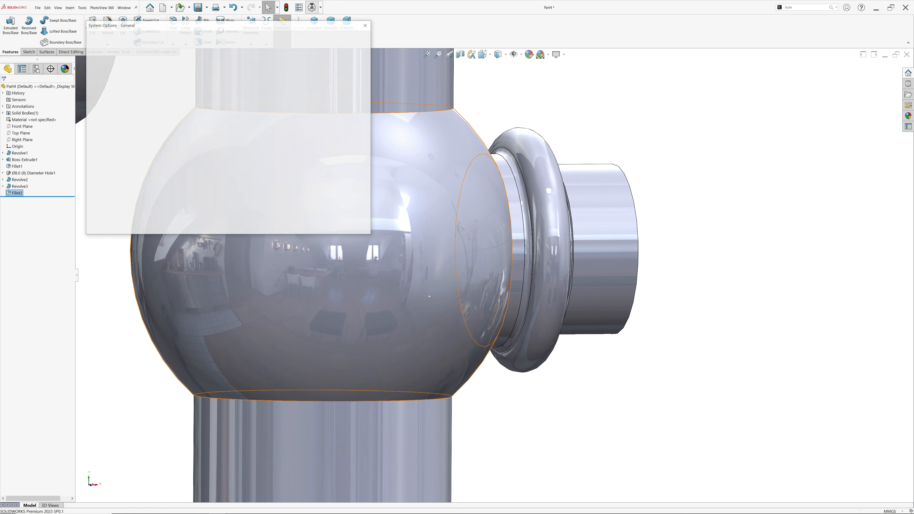
{"action": "left_click", "coordinate": [136, 39]}
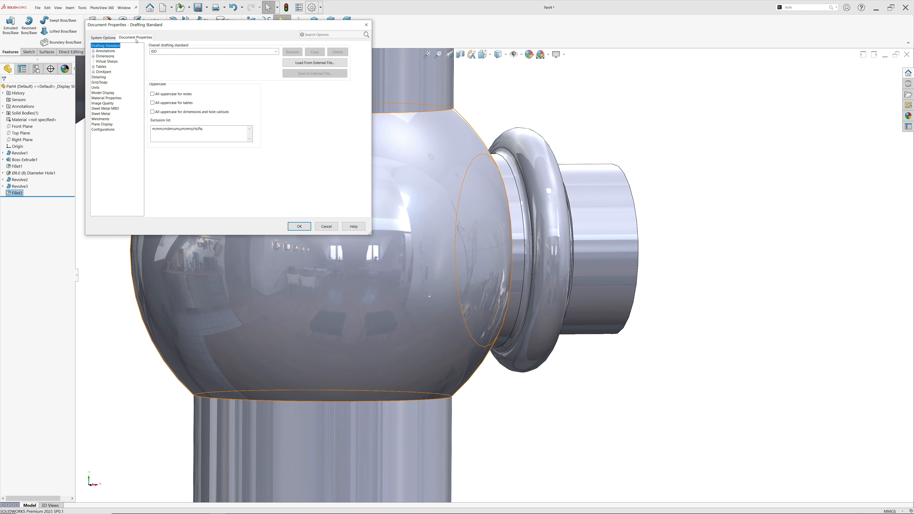
{"action": "left_click", "coordinate": [101, 77]}
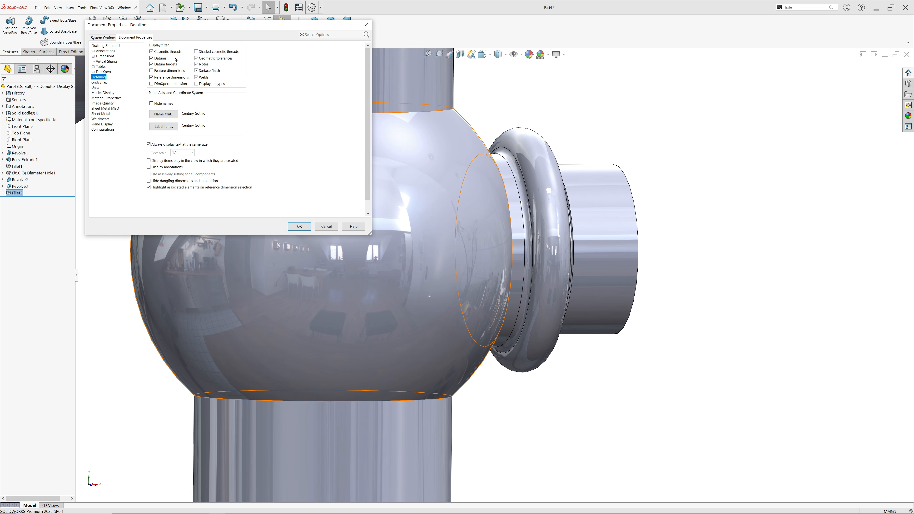
{"action": "left_click", "coordinate": [104, 104]}
{"action": "left_click_drag", "start_coordinate": [203, 57], "coordinate": [265, 57]}
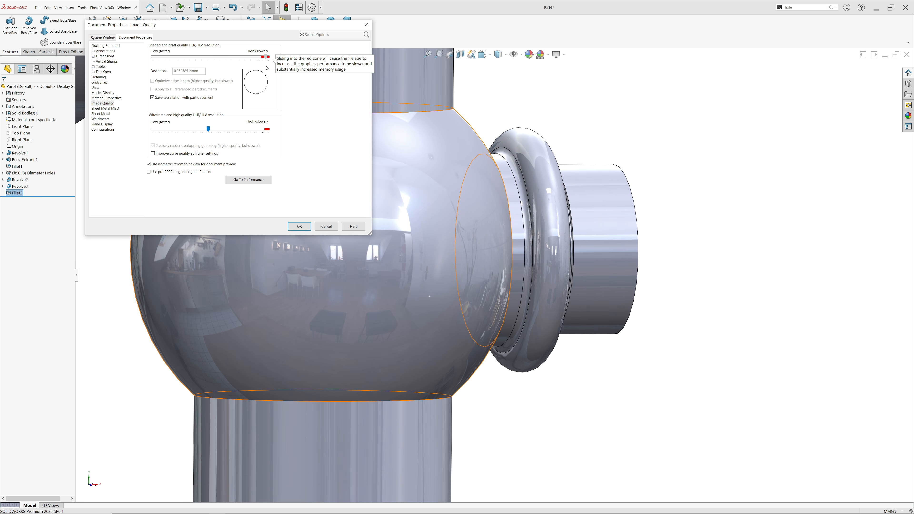
{"action": "left_click_drag", "start_coordinate": [208, 129], "coordinate": [268, 137]}
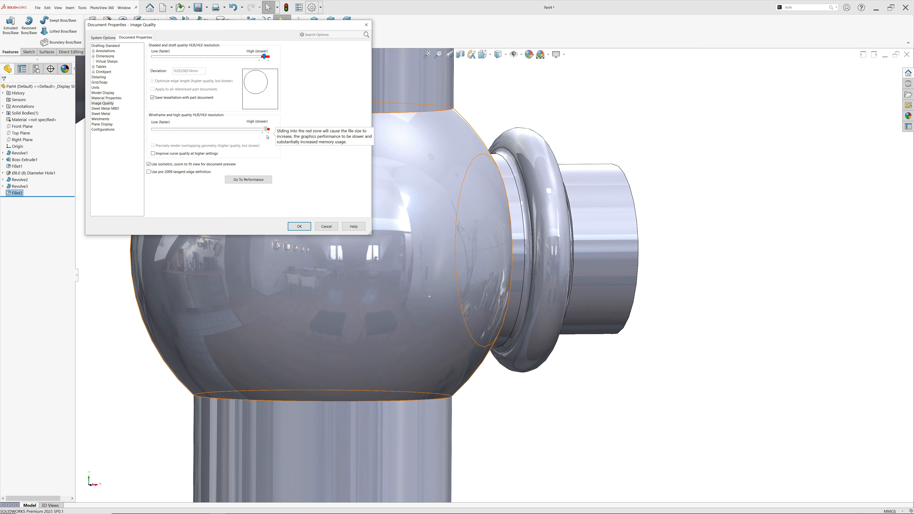
{"action": "left_click", "coordinate": [299, 226]}
Switch to the steam injector drawing image and examine the round flange's bolt holes and the section view dimensions.
{"action": "scroll", "coordinate": [501, 279], "scroll_direction": "up", "scroll_amount": 2}
{"action": "scroll", "coordinate": [608, 220], "scroll_direction": "up", "scroll_amount": 2}
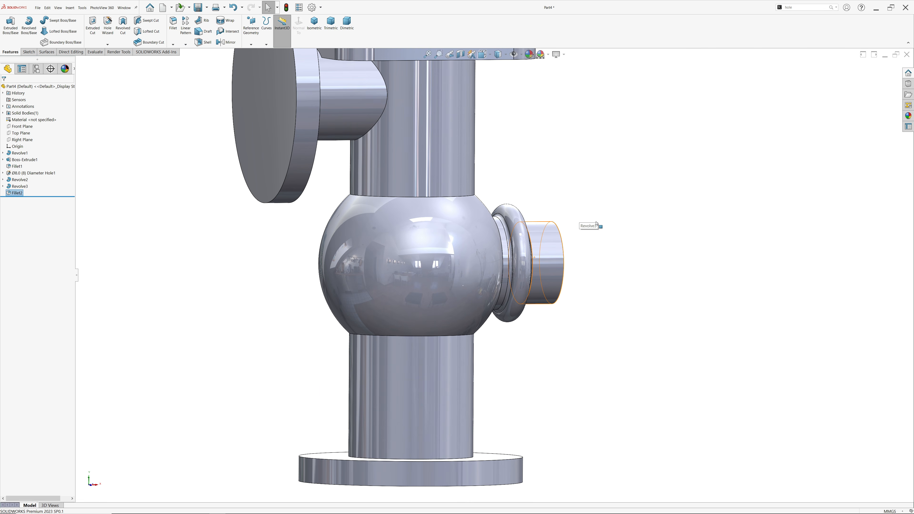
{"action": "scroll", "coordinate": [531, 228], "scroll_direction": "down", "scroll_amount": 3}
{"action": "middle_click_drag", "start_coordinate": [502, 238], "coordinate": [442, 255]}
{"action": "scroll", "coordinate": [457, 217], "scroll_direction": "up", "scroll_amount": 5}
{"action": "key", "text": "alt+Tab"}
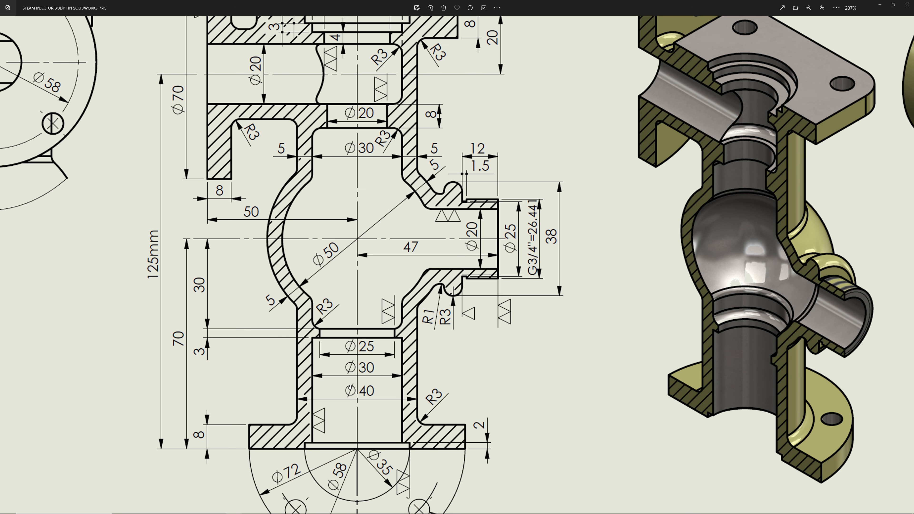
{"action": "left_click_drag", "start_coordinate": [292, 267], "coordinate": [389, 341]}
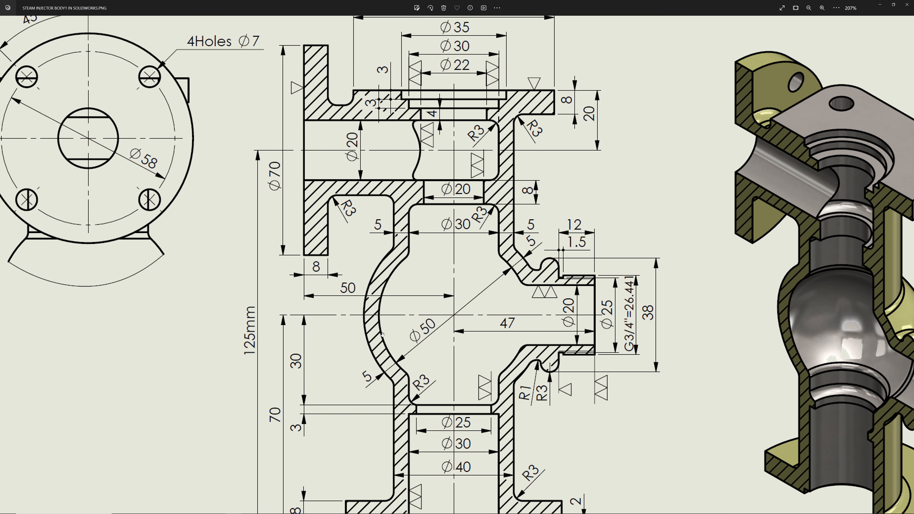
{"action": "left_click_drag", "start_coordinate": [252, 223], "coordinate": [368, 233]}
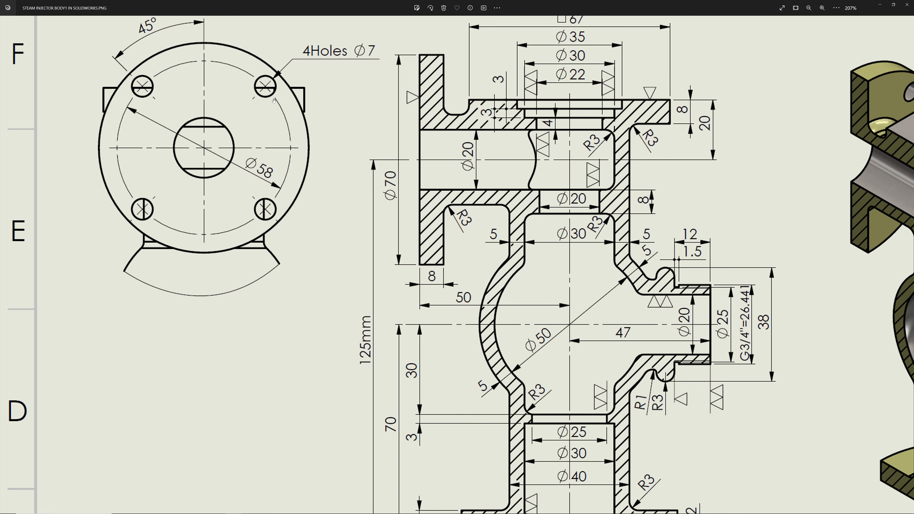
{"action": "left_click_drag", "start_coordinate": [320, 70], "coordinate": [321, 92]}
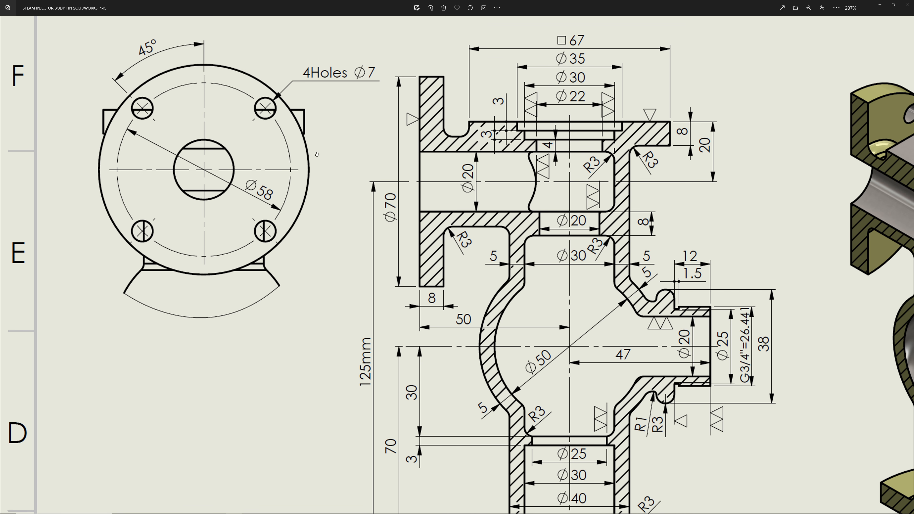
{"action": "scroll", "coordinate": [495, 287], "scroll_direction": "down", "scroll_amount": 5}
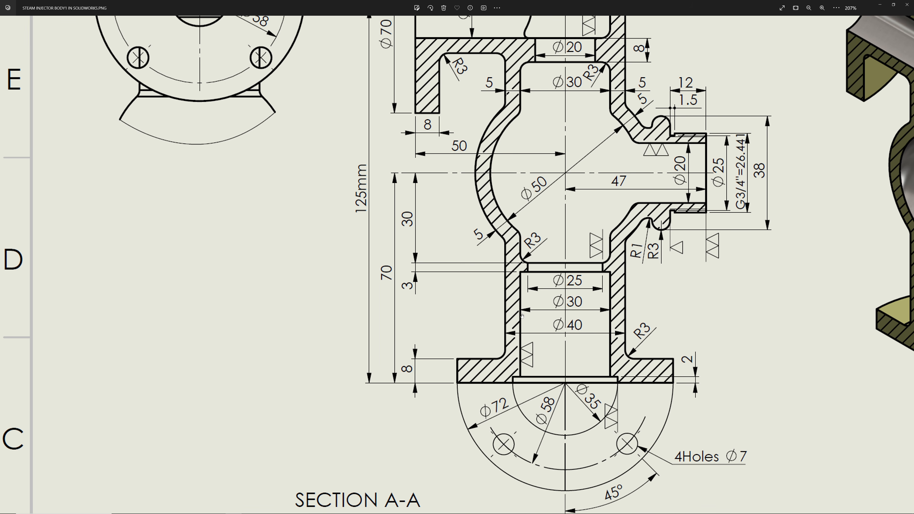
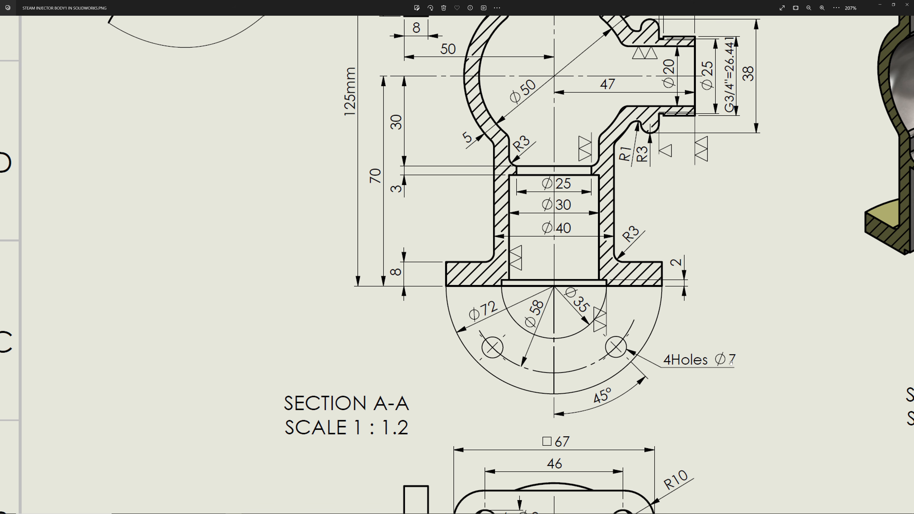
{"action": "scroll", "coordinate": [415, 183], "scroll_direction": "up", "scroll_amount": 6}
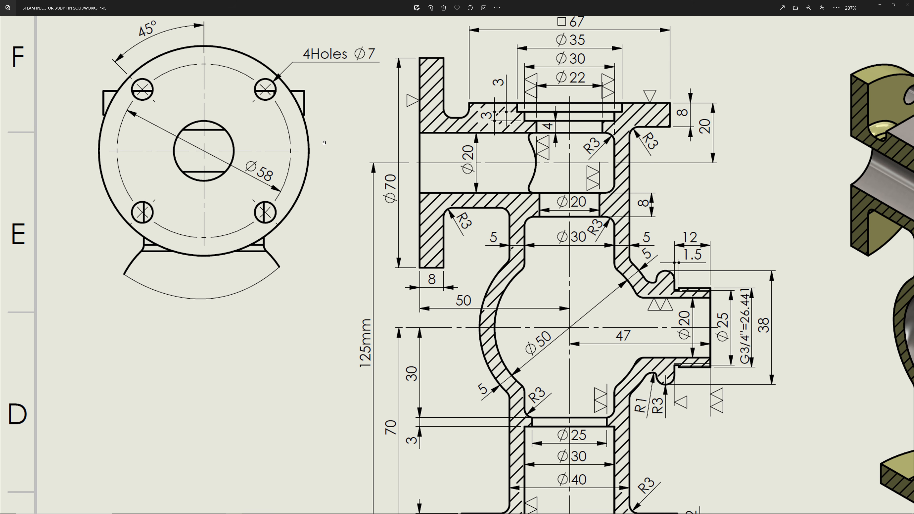
Return to SOLIDWORKS and sketch a 58 mm construction circle centered on the outer face of the round side flange.
{"action": "left_click", "coordinate": [879, 4]}
{"action": "middle_click_drag", "start_coordinate": [546, 205], "coordinate": [525, 194]}
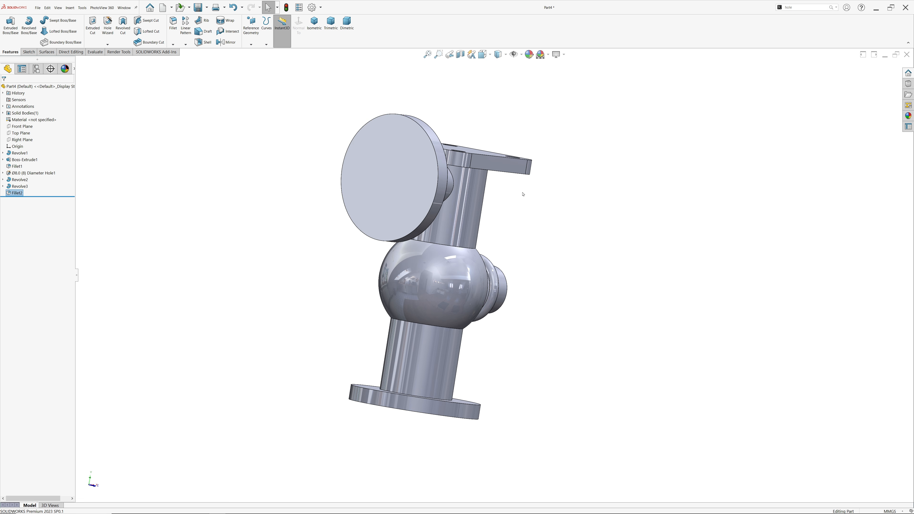
{"action": "left_click", "coordinate": [416, 177]}
{"action": "left_click", "coordinate": [433, 162]}
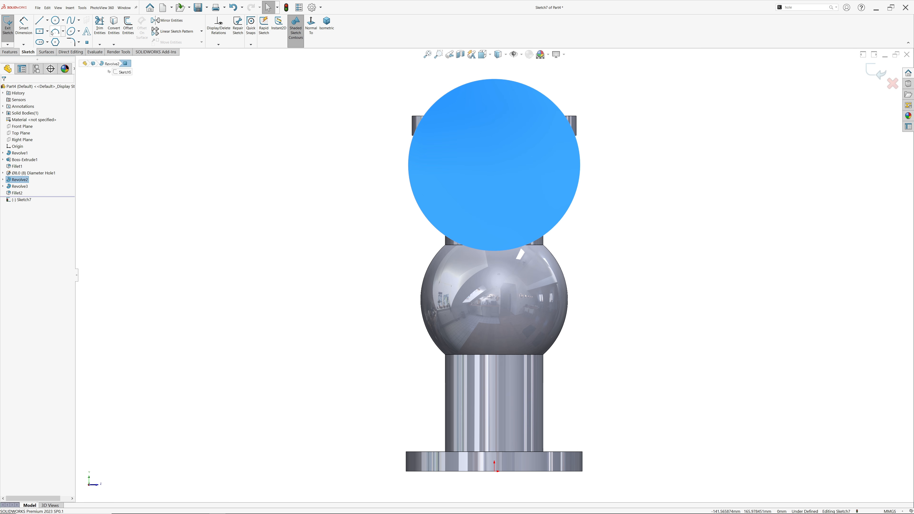
{"action": "left_click", "coordinate": [55, 20]}
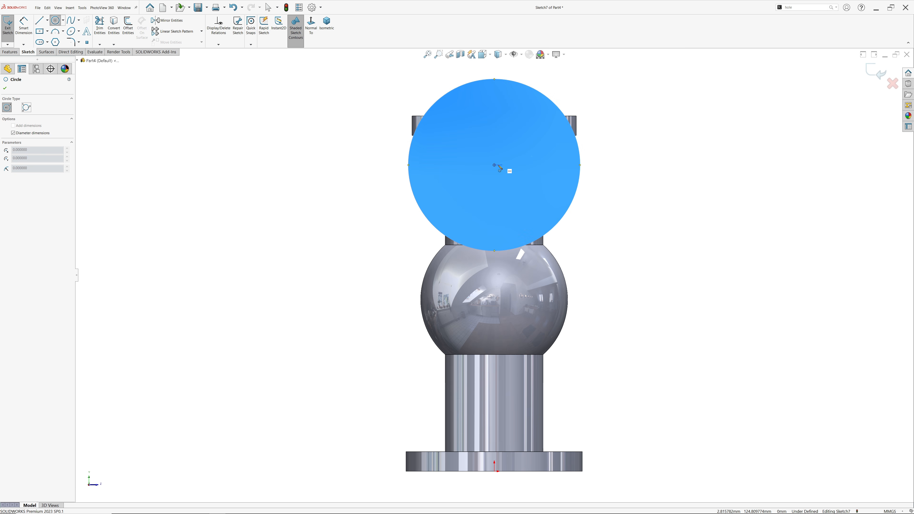
{"action": "left_click", "coordinate": [494, 165]}
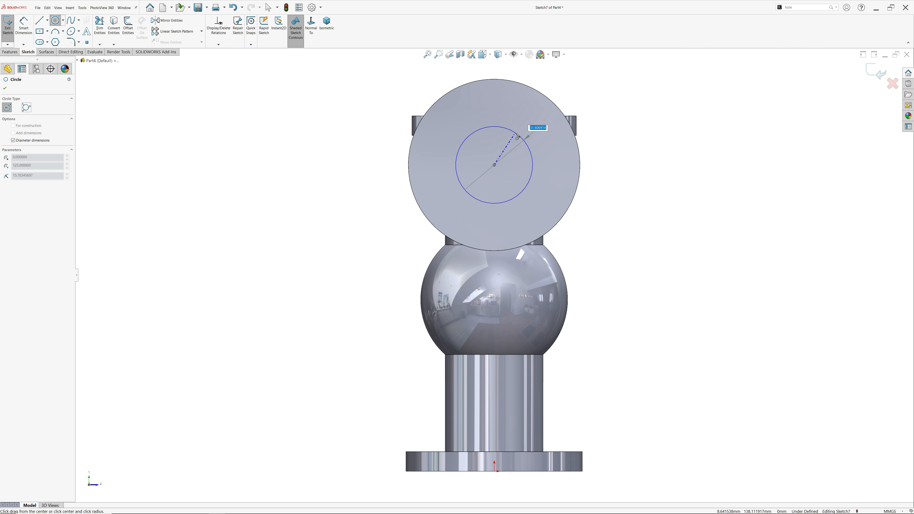
{"action": "type", "text": "58"}
{"action": "key", "text": "Return"}
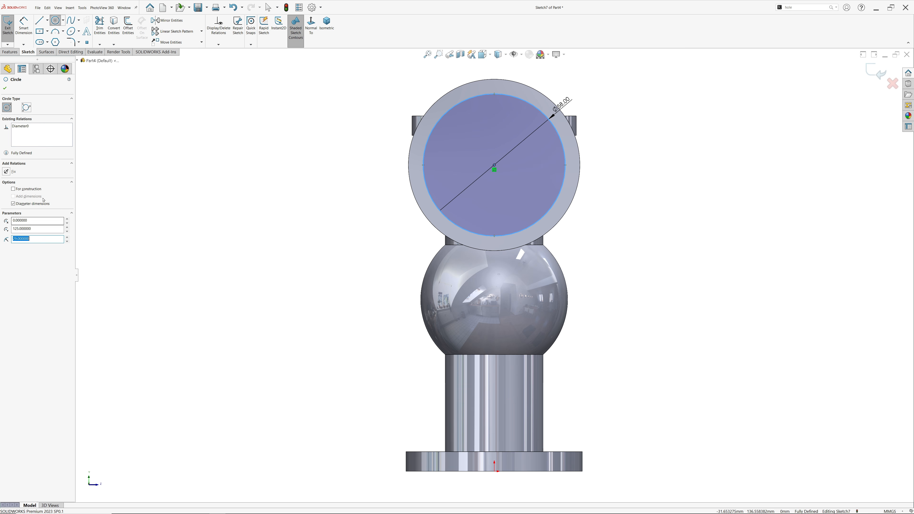
{"action": "left_click", "coordinate": [29, 189]}
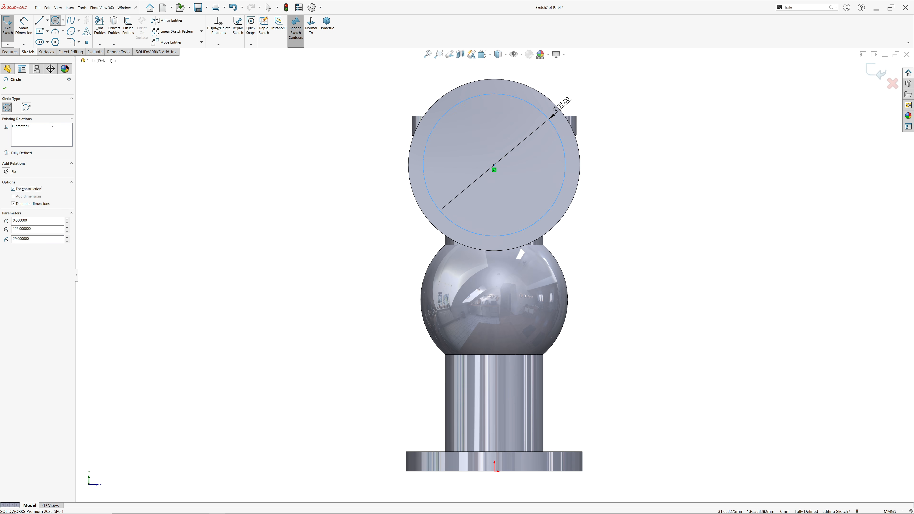
Draw two centerlines joining the flange center to the construction circle, one vertical to its top and one diagonal up to the right.
{"action": "left_click", "coordinate": [47, 21]}
{"action": "left_click", "coordinate": [58, 35]}
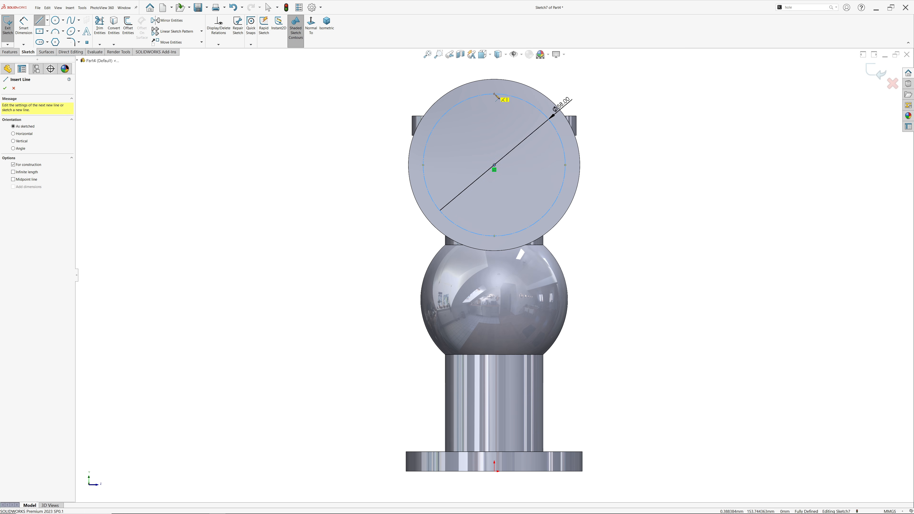
{"action": "left_click", "coordinate": [494, 94]}
{"action": "left_click", "coordinate": [494, 165]}
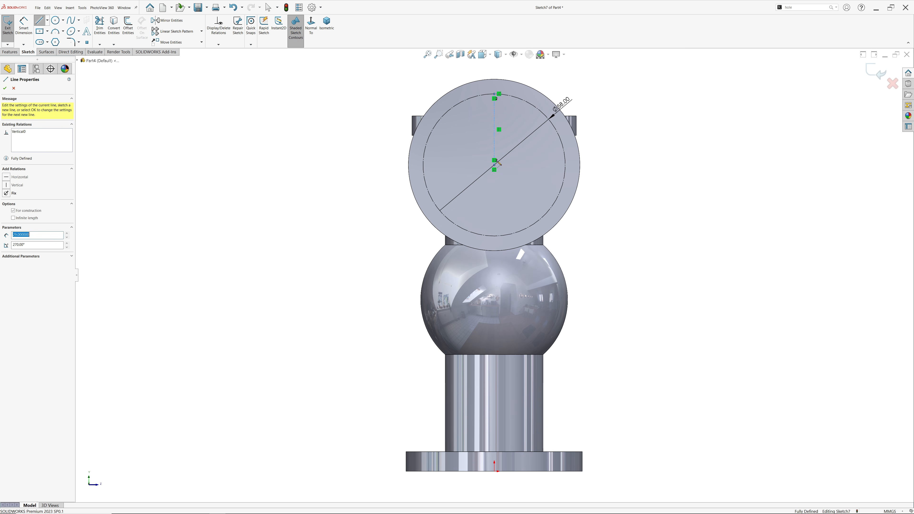
{"action": "left_click", "coordinate": [544, 119]}
{"action": "key", "text": "Escape"}
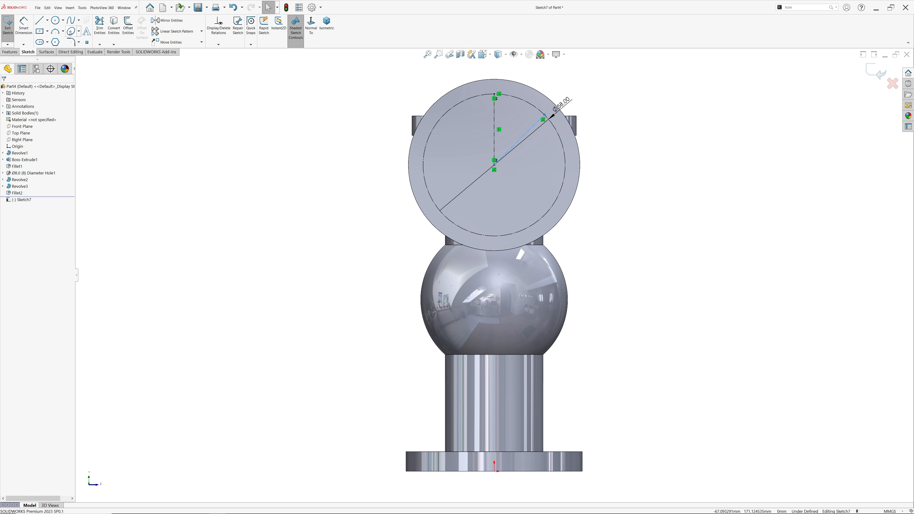
Sketch a 7 mm diameter hole circle centered where the diagonal centerline meets the construction circle.
{"action": "left_click", "coordinate": [55, 20]}
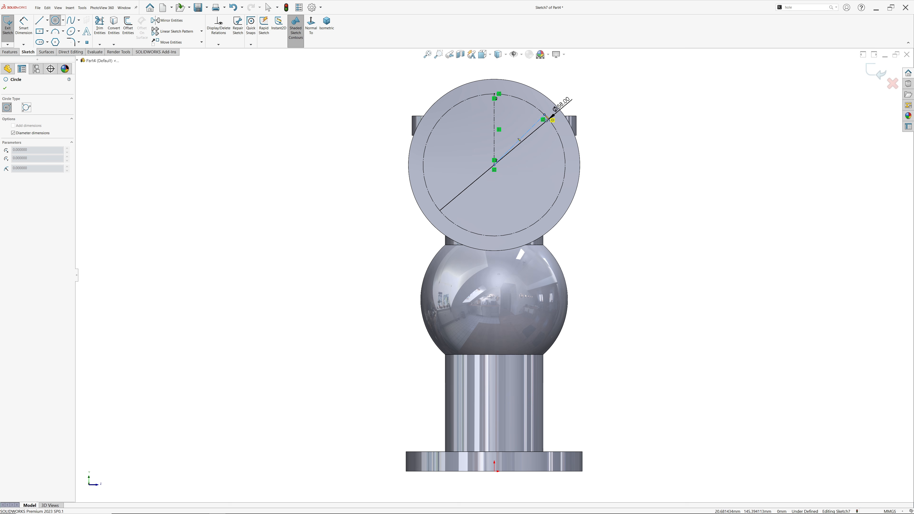
{"action": "left_click", "coordinate": [544, 115]}
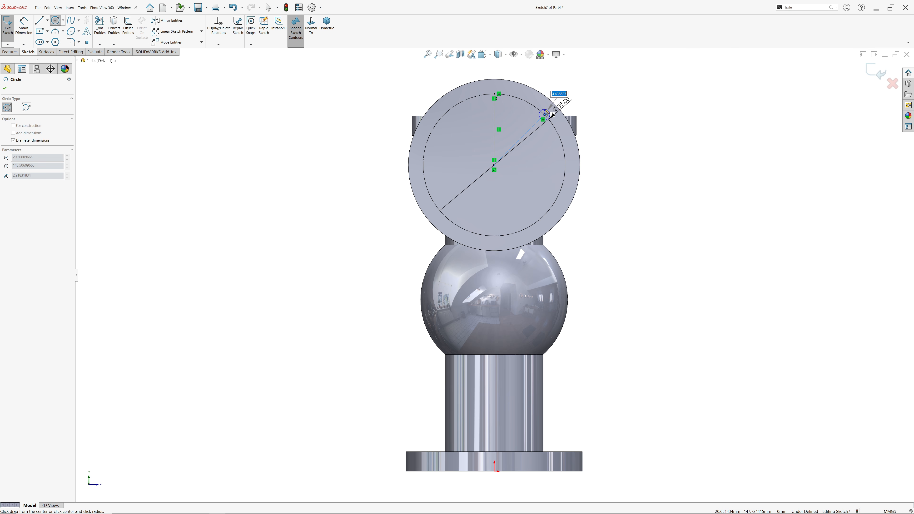
{"action": "type", "text": "7"}
{"action": "key", "text": "Return"}
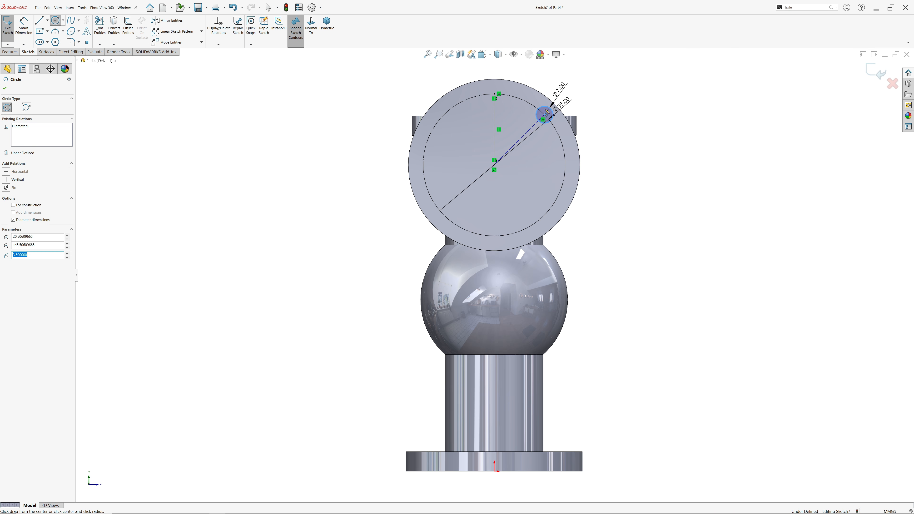
{"action": "key", "text": "Escape"}
Add a 45-degree angle dimension between the vertical and diagonal centerlines on the round flange face.
{"action": "left_click", "coordinate": [24, 26]}
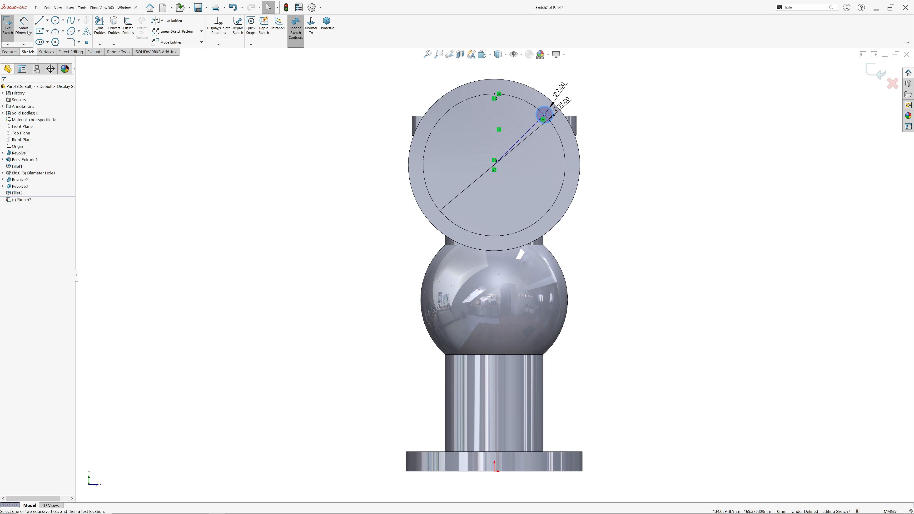
{"action": "scroll", "coordinate": [561, 90], "scroll_direction": "down", "scroll_amount": 3}
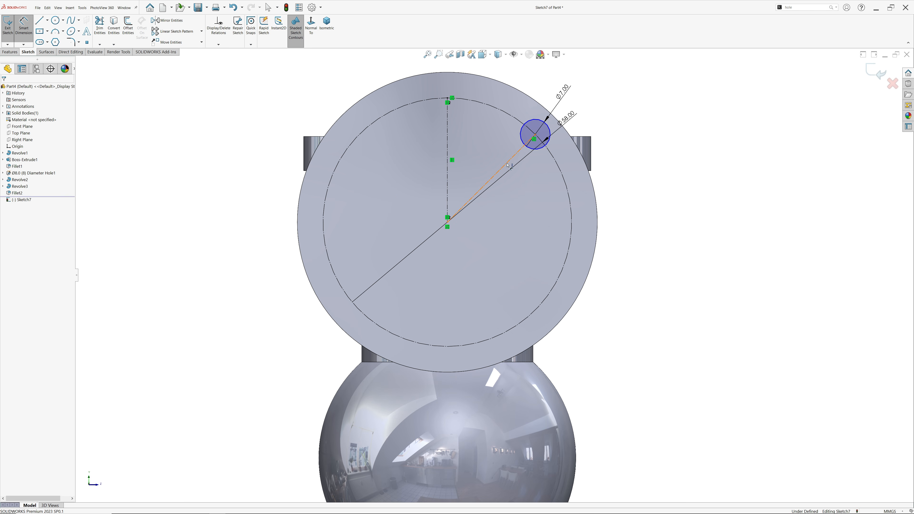
{"action": "left_click", "coordinate": [522, 137]}
{"action": "left_click", "coordinate": [448, 162]}
{"action": "left_click", "coordinate": [468, 148]}
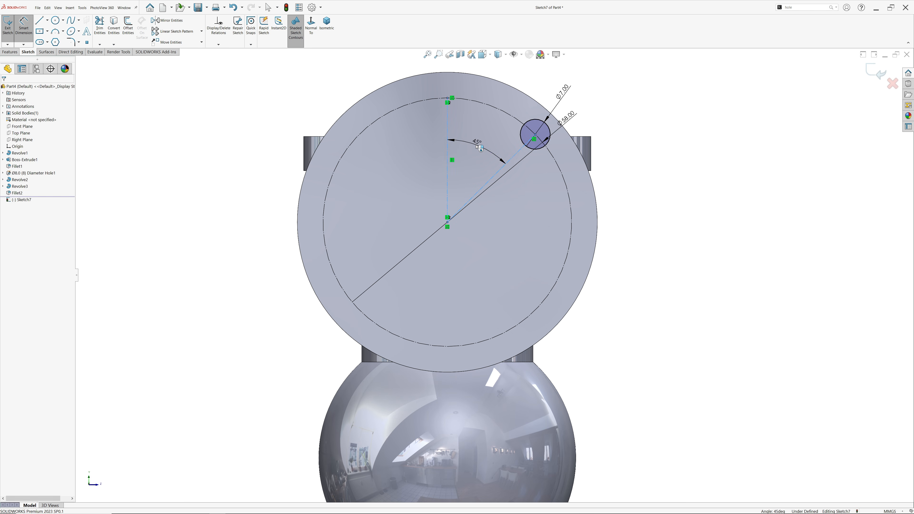
{"action": "left_click", "coordinate": [440, 135]}
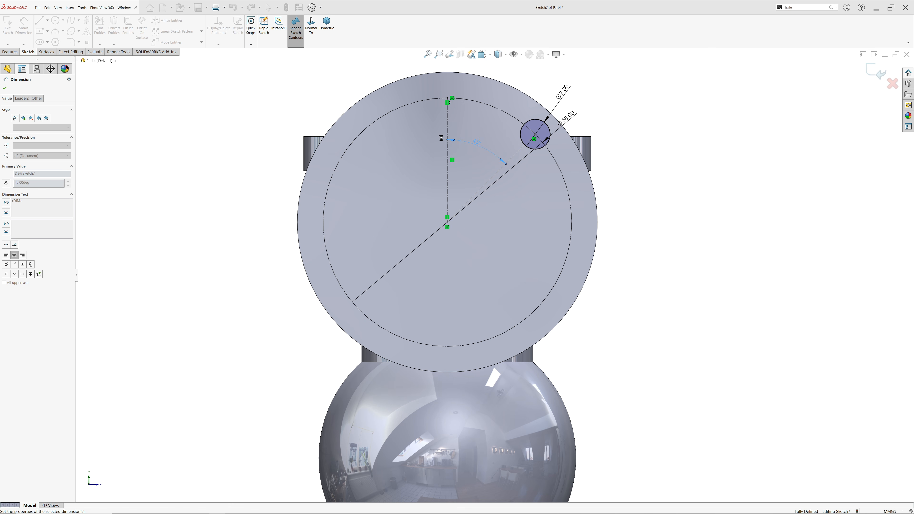
Cut the 7 mm hole circle through the round side flange with an Extruded Cut using the Up To Next end condition.
{"action": "left_click", "coordinate": [9, 52]}
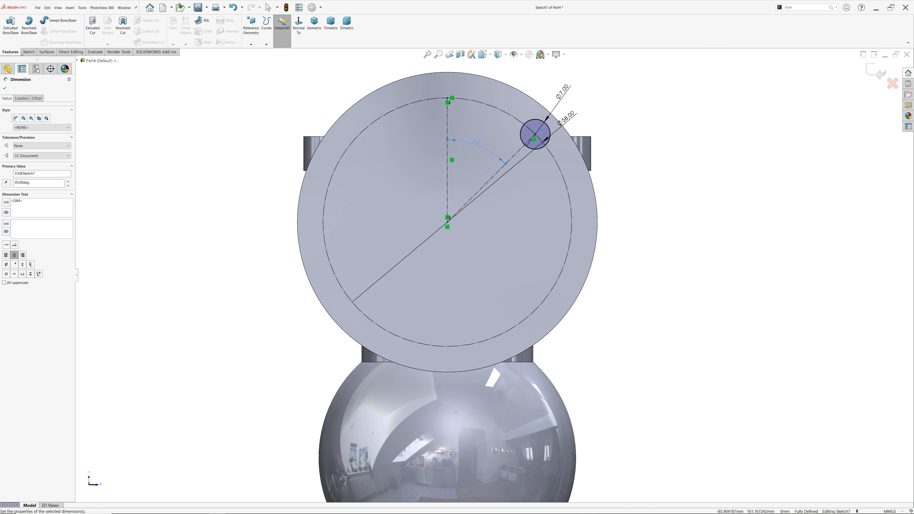
{"action": "left_click", "coordinate": [97, 29]}
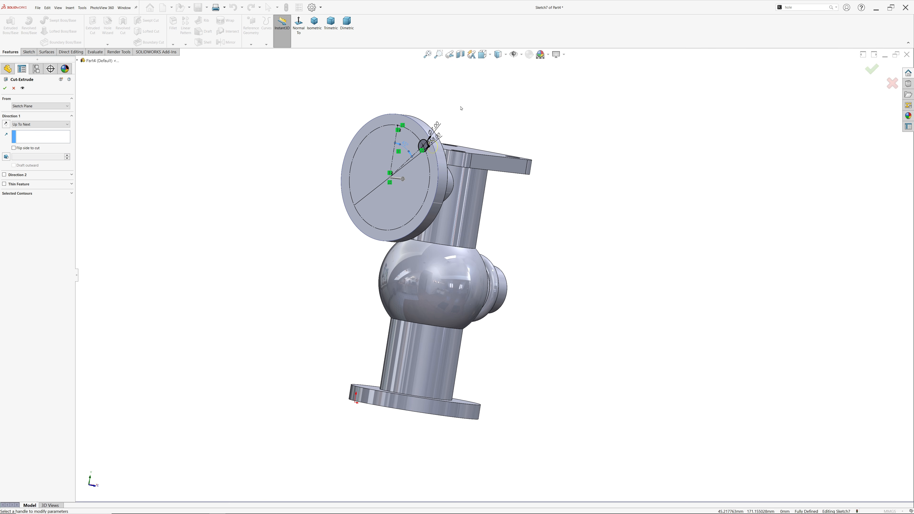
{"action": "middle_click_drag", "start_coordinate": [408, 122], "coordinate": [389, 127]}
{"action": "scroll", "coordinate": [339, 123], "scroll_direction": "down", "scroll_amount": 5}
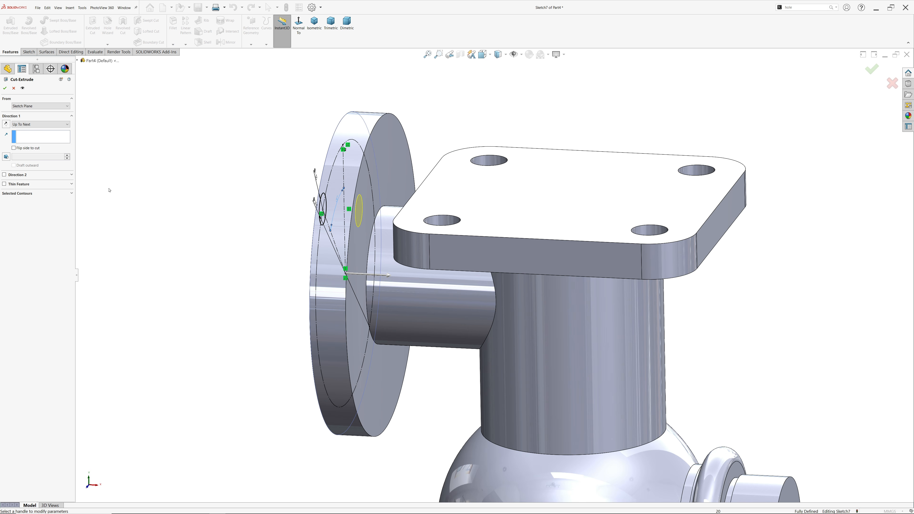
{"action": "left_click", "coordinate": [22, 124]}
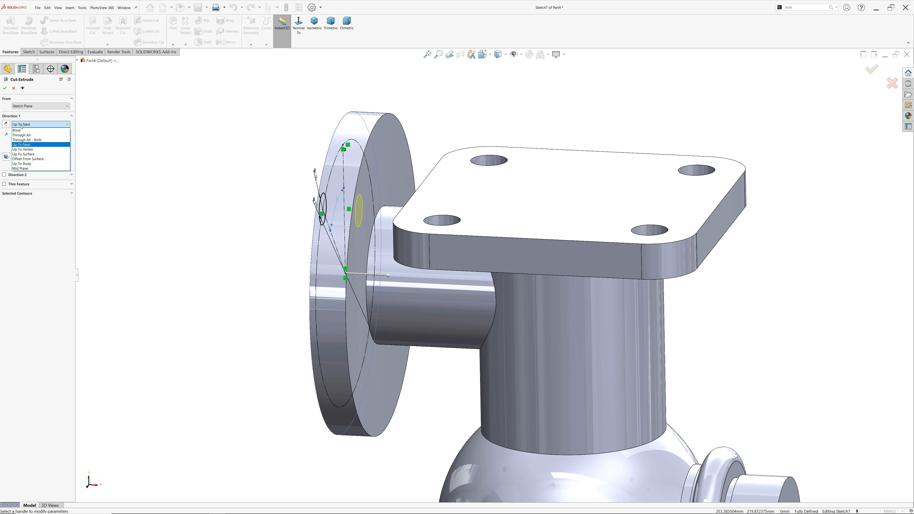
{"action": "left_click", "coordinate": [16, 131]}
{"action": "left_click", "coordinate": [22, 125]}
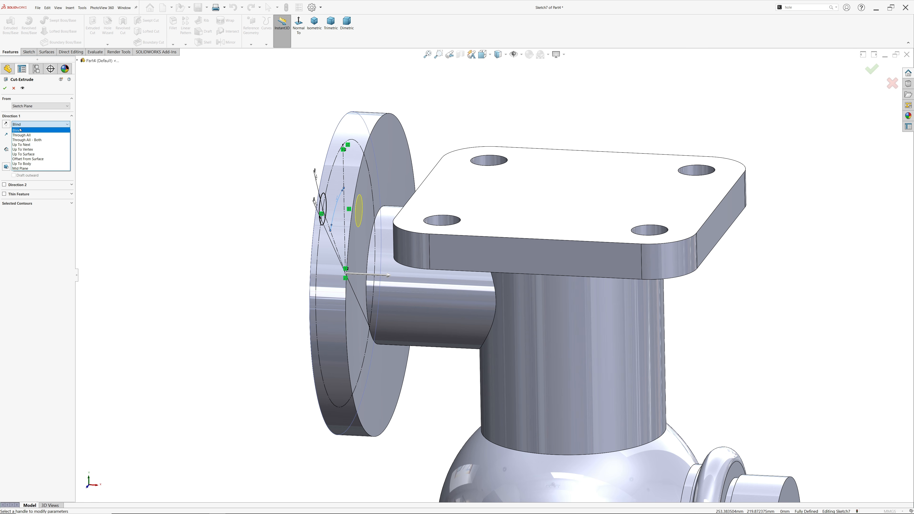
{"action": "left_click", "coordinate": [24, 144]}
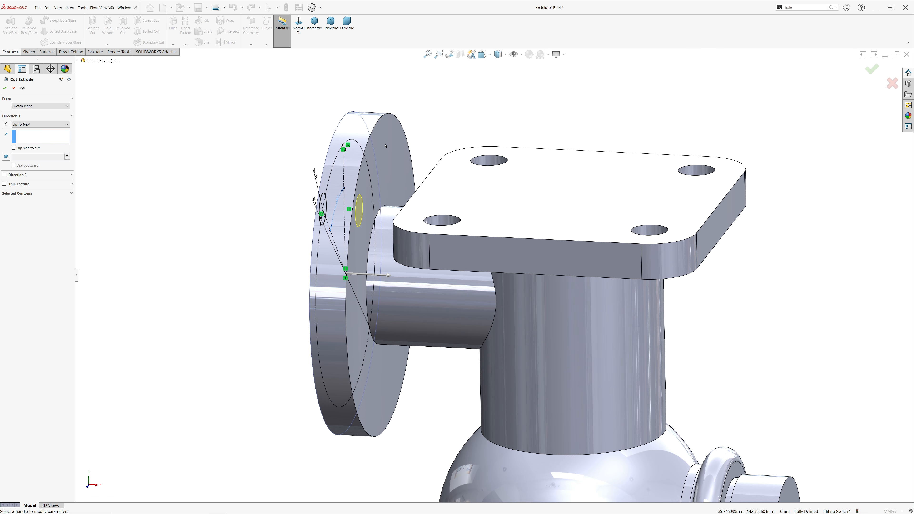
{"action": "left_click", "coordinate": [5, 89]}
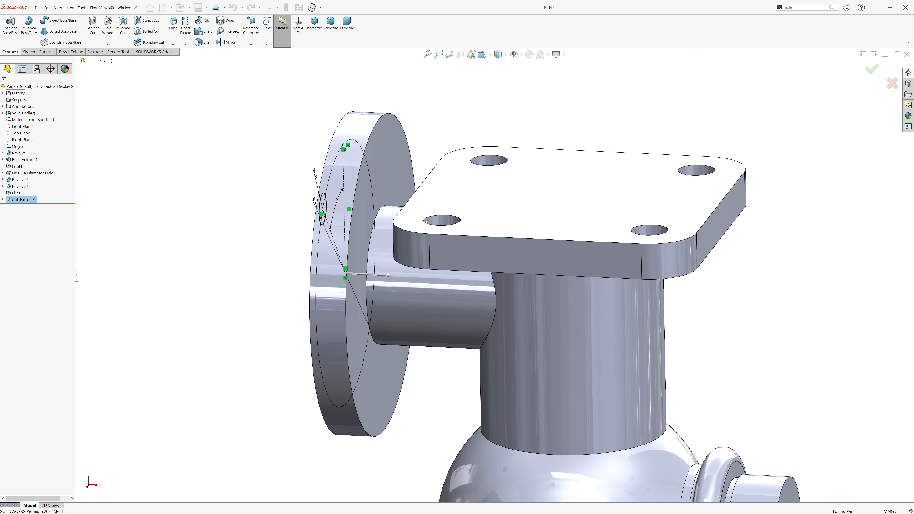
Set up a circular pattern of the hole cut around the round flange's rim face with 4 equally spaced instances over 360 degrees.
{"action": "middle_click_drag", "start_coordinate": [169, 165], "coordinate": [262, 159]}
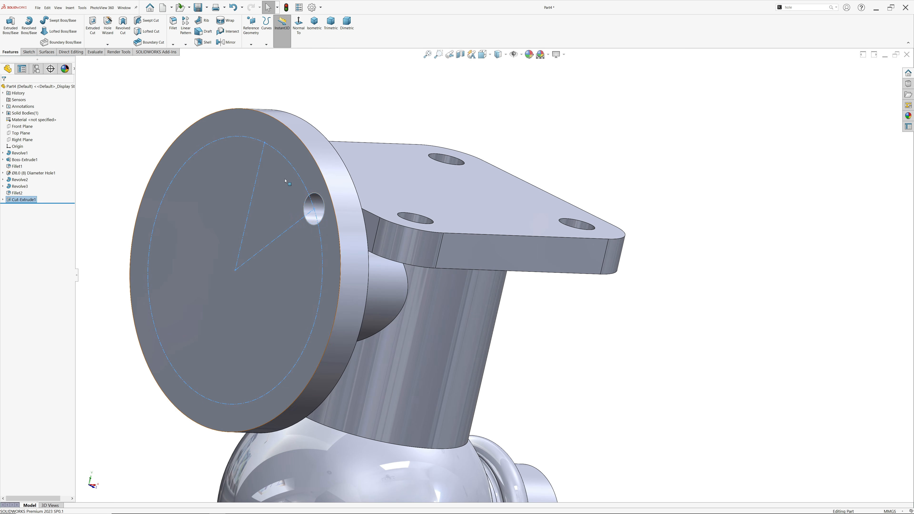
{"action": "scroll", "coordinate": [329, 238], "scroll_direction": "up", "scroll_amount": 3}
{"action": "middle_click_drag", "start_coordinate": [330, 239], "coordinate": [361, 250]}
{"action": "scroll", "coordinate": [363, 269], "scroll_direction": "down", "scroll_amount": 2}
{"action": "scroll", "coordinate": [363, 269], "scroll_direction": "down", "scroll_amount": 2}
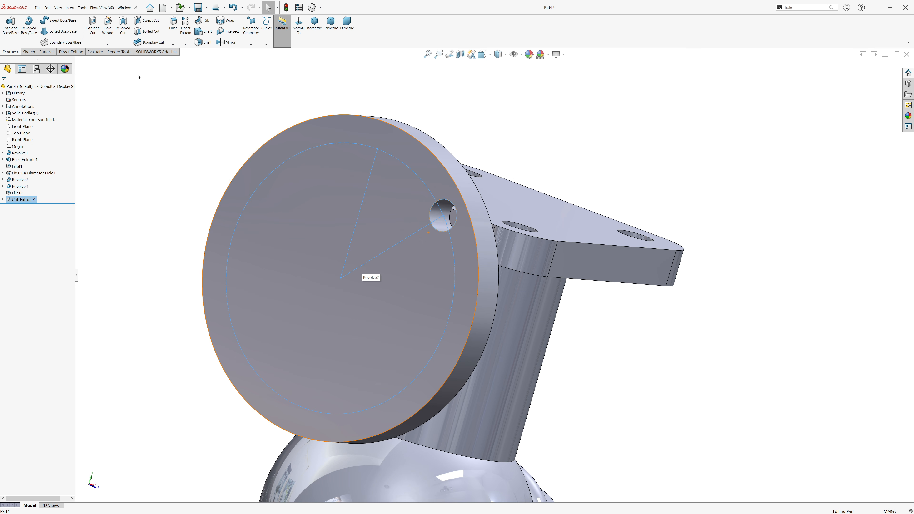
{"action": "left_click", "coordinate": [186, 44]}
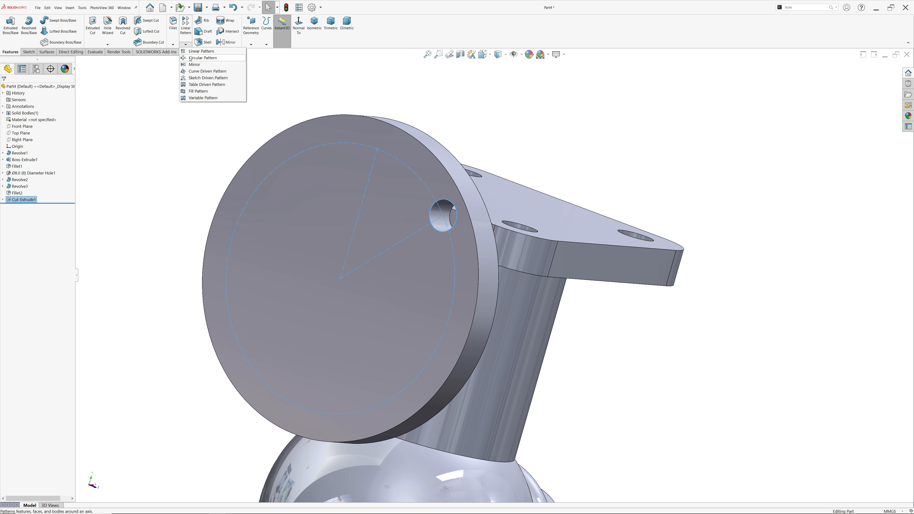
{"action": "left_click", "coordinate": [203, 58]}
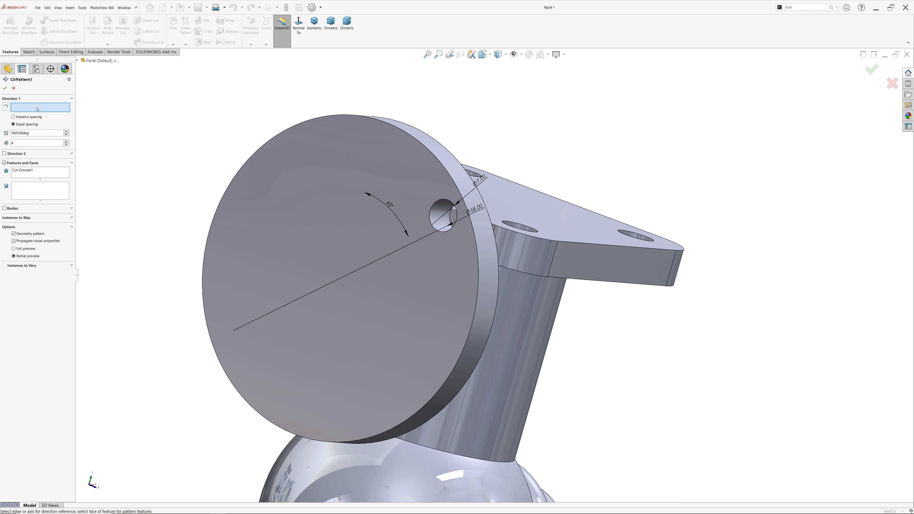
{"action": "left_click", "coordinate": [454, 165]}
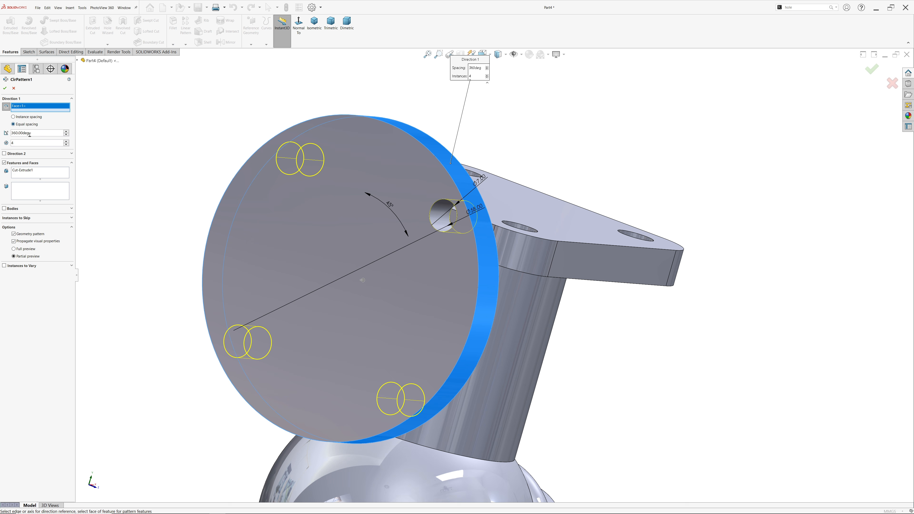
{"action": "left_click_drag", "start_coordinate": [19, 133], "coordinate": [5, 143]}
{"action": "left_click", "coordinate": [35, 169]}
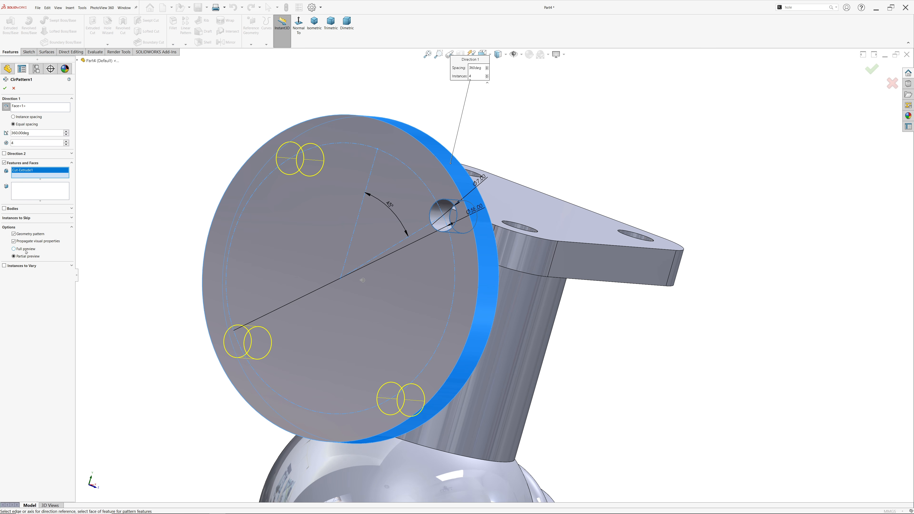
{"action": "left_click", "coordinate": [14, 249]}
{"action": "left_click", "coordinate": [21, 257]}
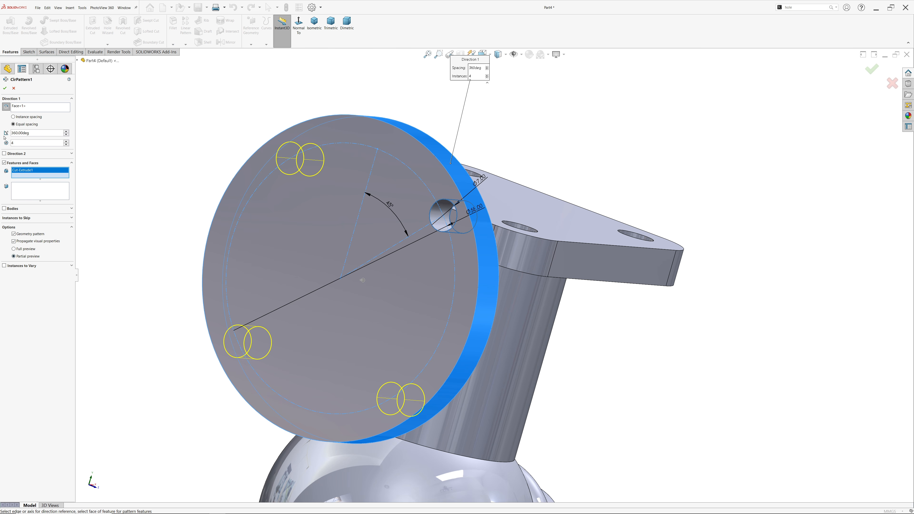
Complete the circular pattern of the side flange's hole with 4 equally spaced instances over 360°.
{"action": "left_click", "coordinate": [5, 88]}
{"action": "scroll", "coordinate": [435, 172], "scroll_direction": "up", "scroll_amount": 3}
{"action": "scroll", "coordinate": [434, 173], "scroll_direction": "up", "scroll_amount": 5}
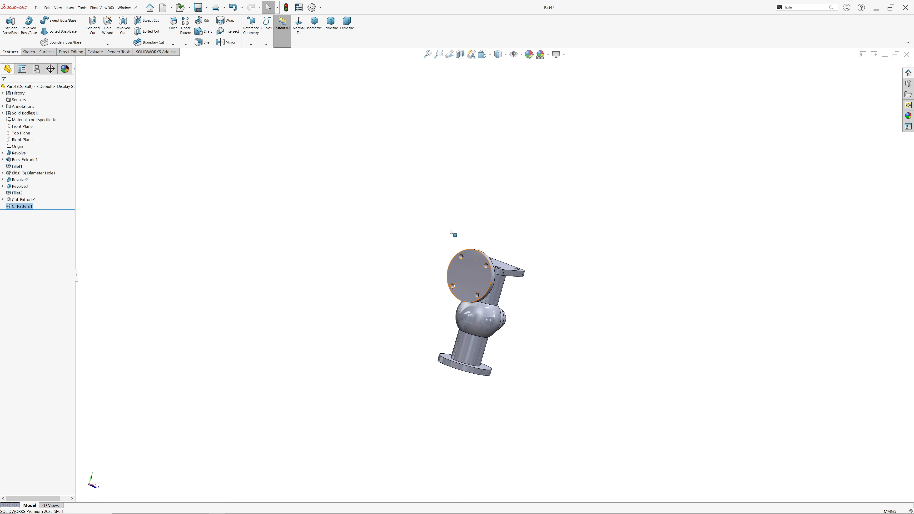
Start a sketch on the bottom flange's underside and draw a 58 mm diameter construction circle centred on the origin.
{"action": "scroll", "coordinate": [477, 321], "scroll_direction": "down", "scroll_amount": 4}
{"action": "middle_click_drag", "start_coordinate": [535, 382], "coordinate": [535, 300]}
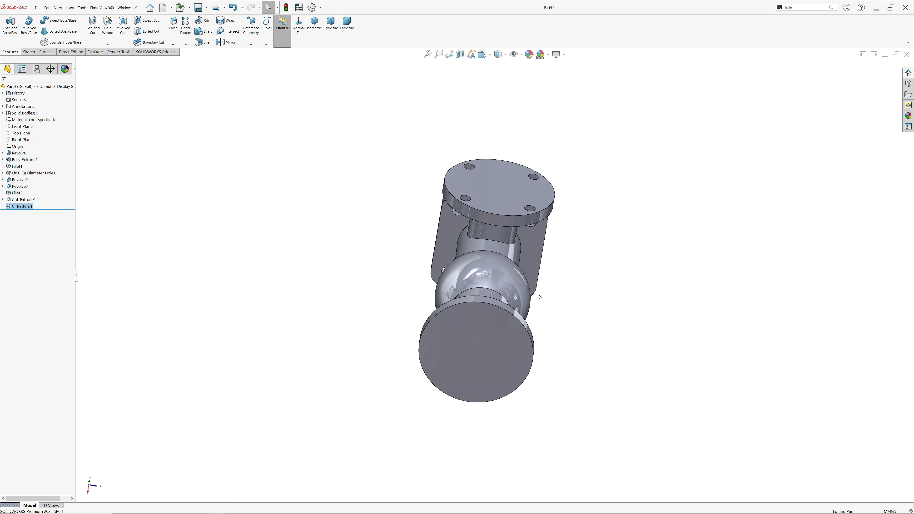
{"action": "left_click", "coordinate": [500, 346]}
{"action": "left_click", "coordinate": [521, 330]}
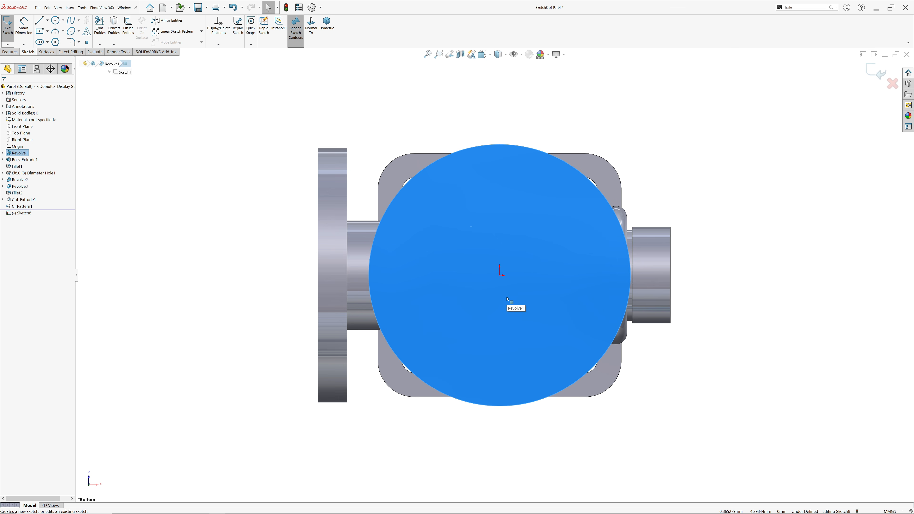
{"action": "left_click", "coordinate": [56, 21]}
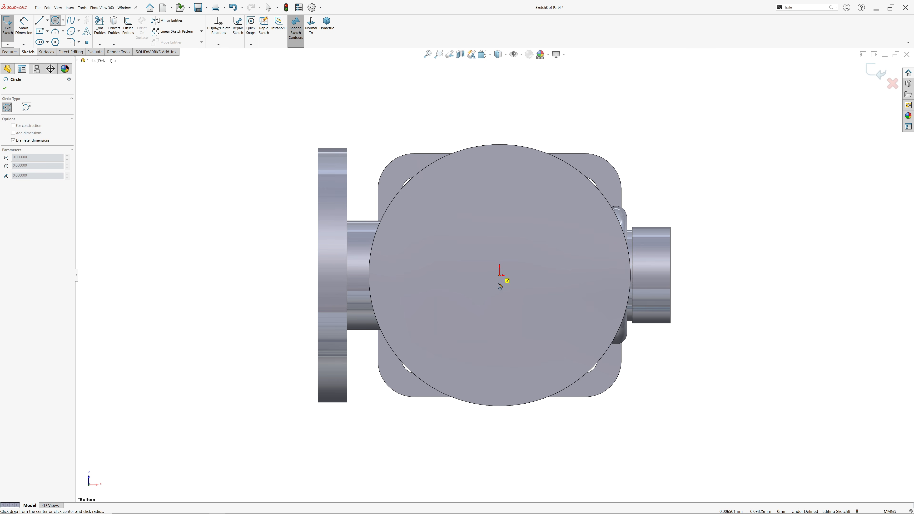
{"action": "left_click", "coordinate": [499, 285]}
{"action": "type", "text": "58"}
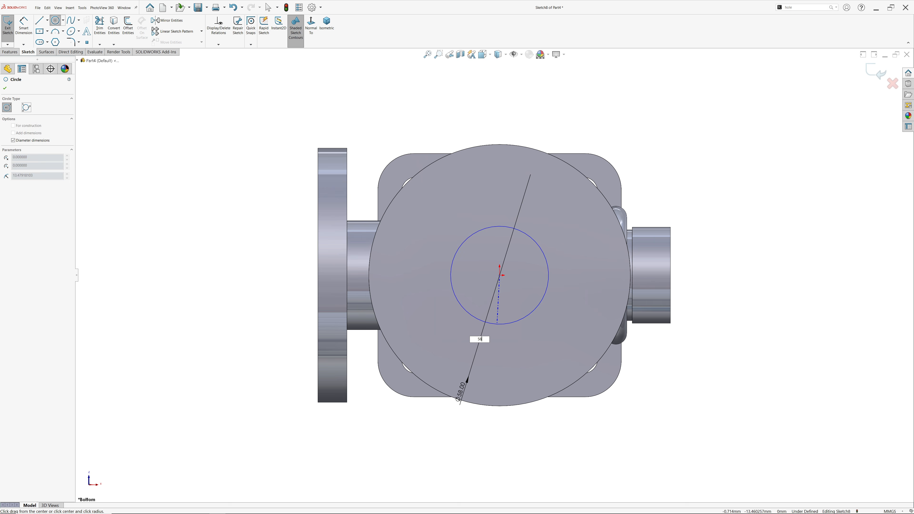
{"action": "key", "text": "Return"}
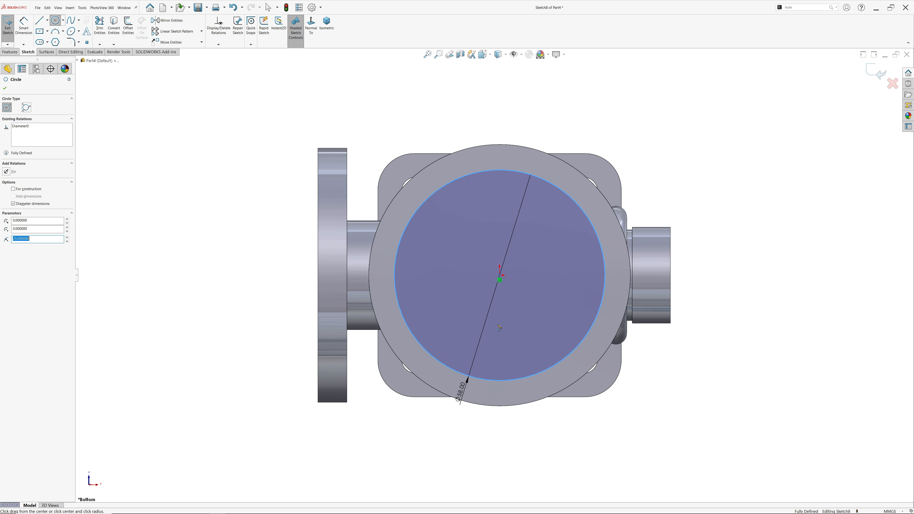
{"action": "left_click", "coordinate": [33, 190]}
Draw a vertical construction line from the circle's top quadrant to the origin and an angled one from the origin to the circle's upper-right part.
{"action": "left_click", "coordinate": [39, 21]}
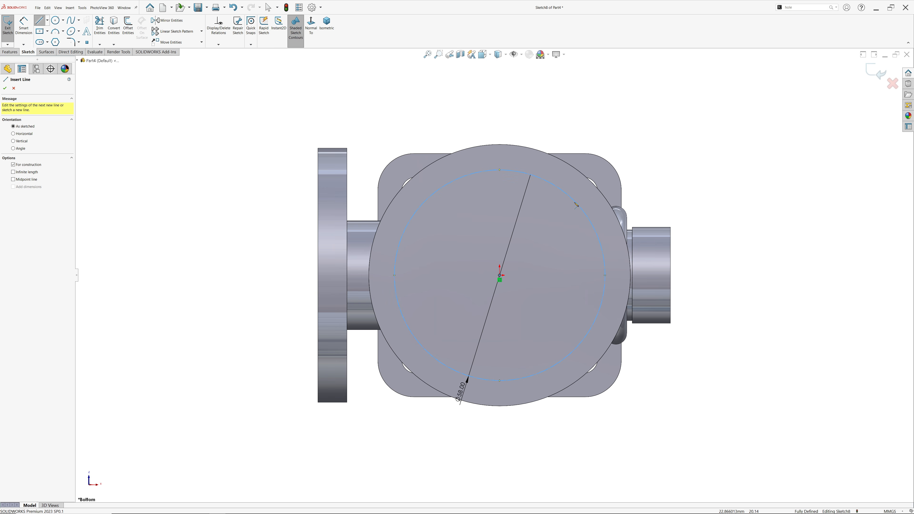
{"action": "left_click", "coordinate": [500, 170]}
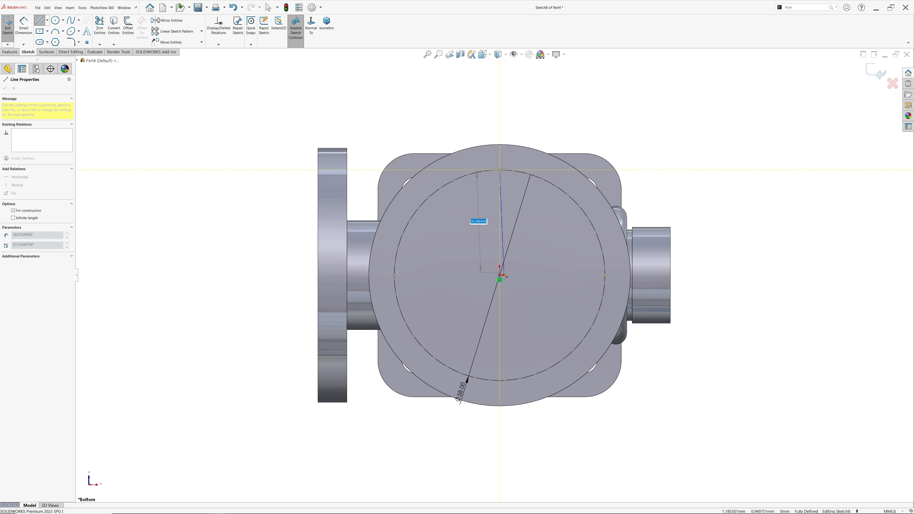
{"action": "left_click", "coordinate": [499, 275]}
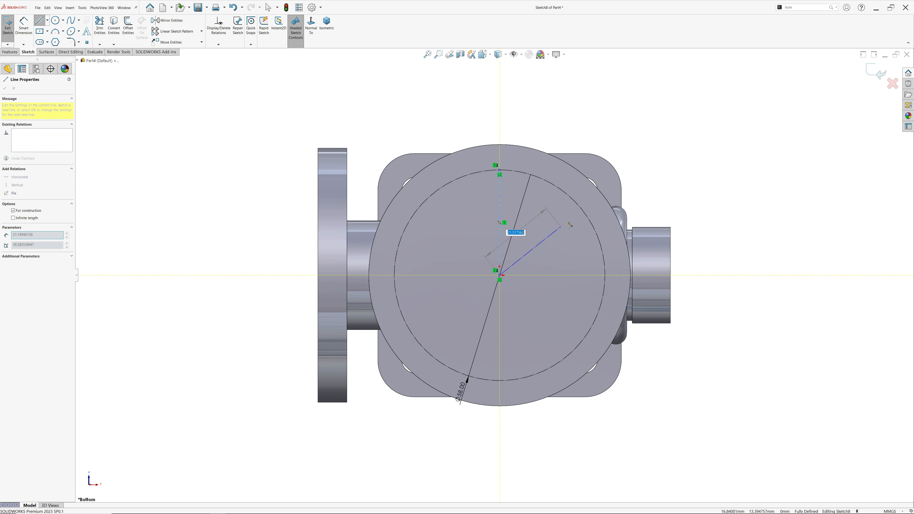
{"action": "left_click", "coordinate": [581, 210]}
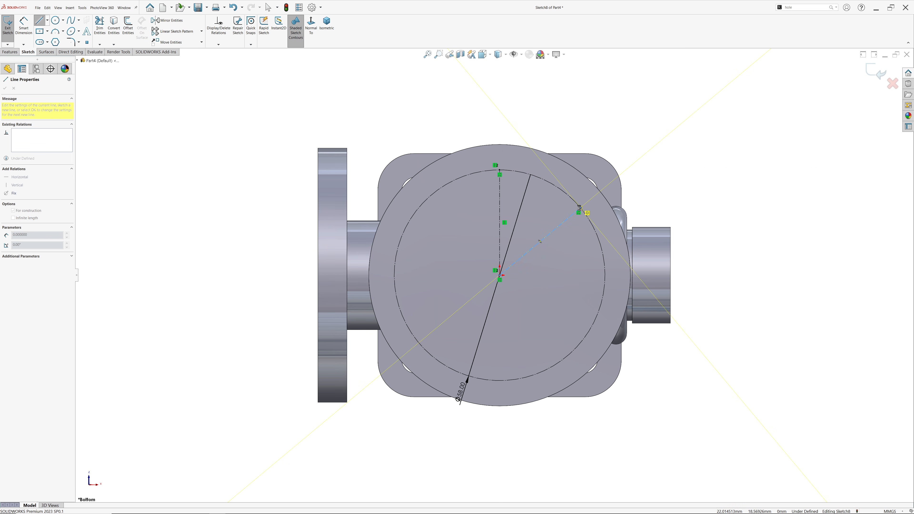
{"action": "key", "text": "Escape"}
Draw a 7 mm diameter circle centred on the angled construction line's outer end.
{"action": "left_click", "coordinate": [55, 20]}
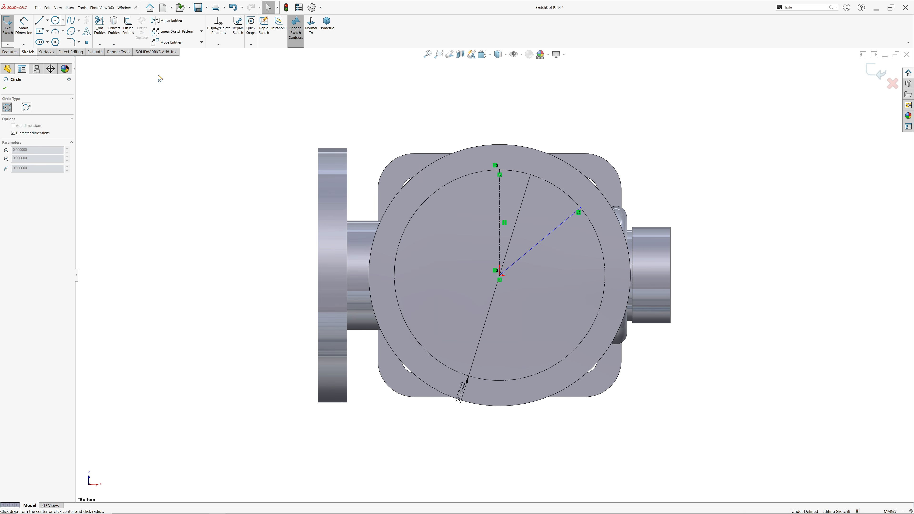
{"action": "left_click", "coordinate": [580, 210]}
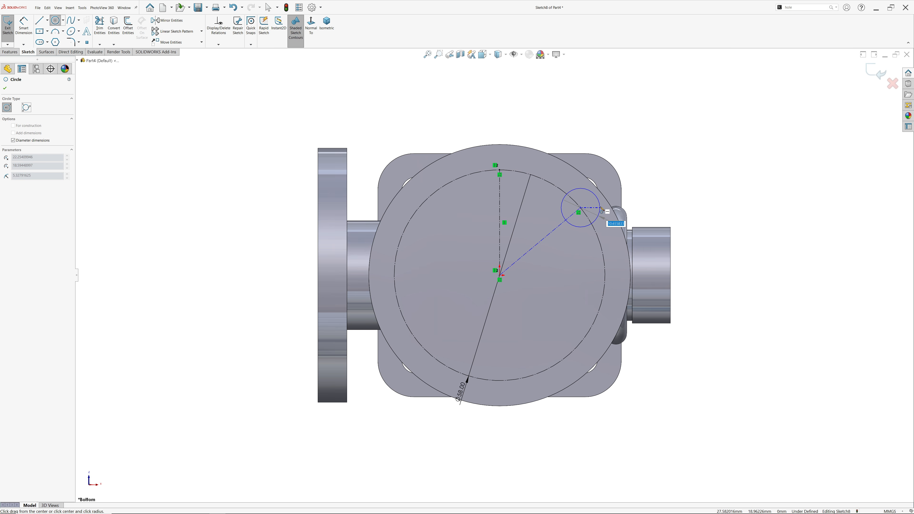
{"action": "type", "text": "7"}
{"action": "key", "text": "Return"}
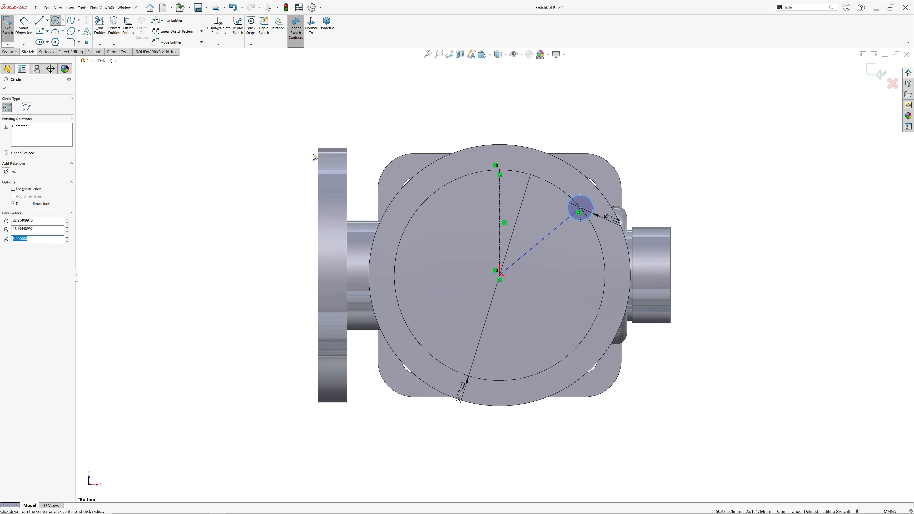
{"action": "key", "text": "Escape"}
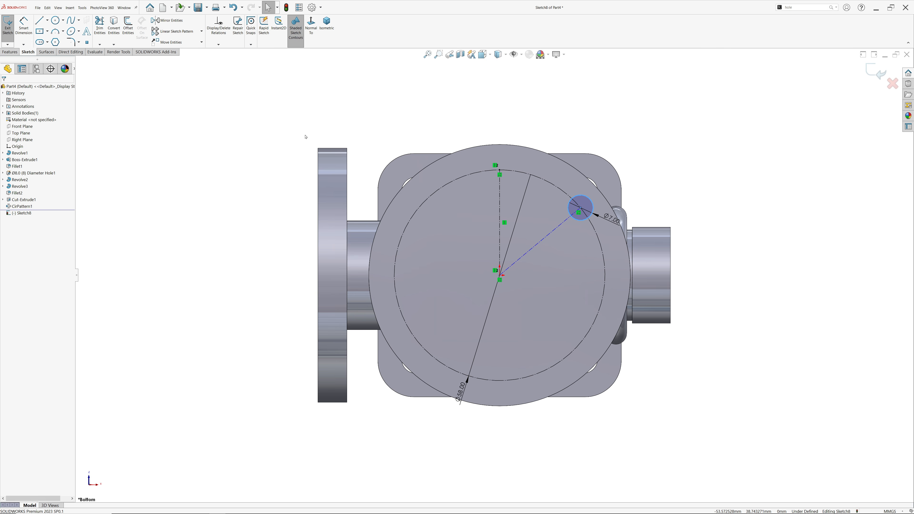
Dimension the angle between the vertical and angled construction lines as 45°.
{"action": "left_click", "coordinate": [24, 26]}
{"action": "left_click", "coordinate": [542, 244]}
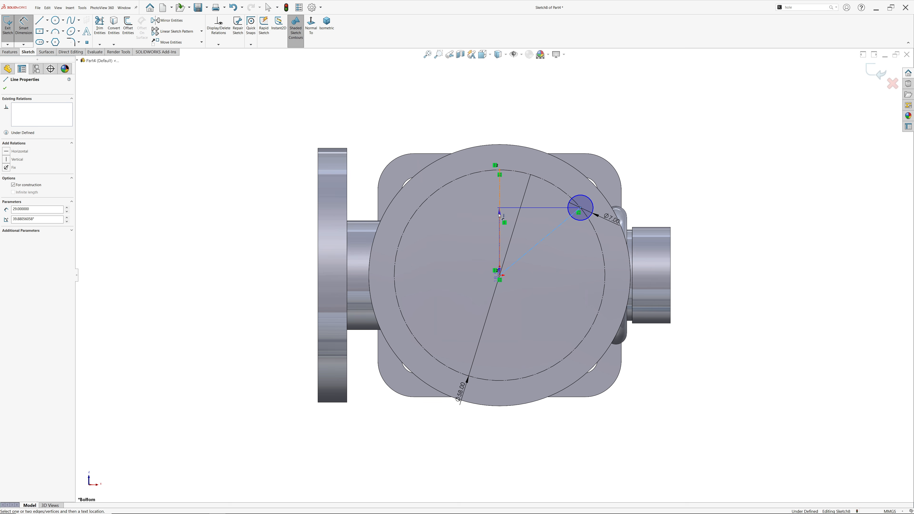
{"action": "left_click", "coordinate": [499, 216]}
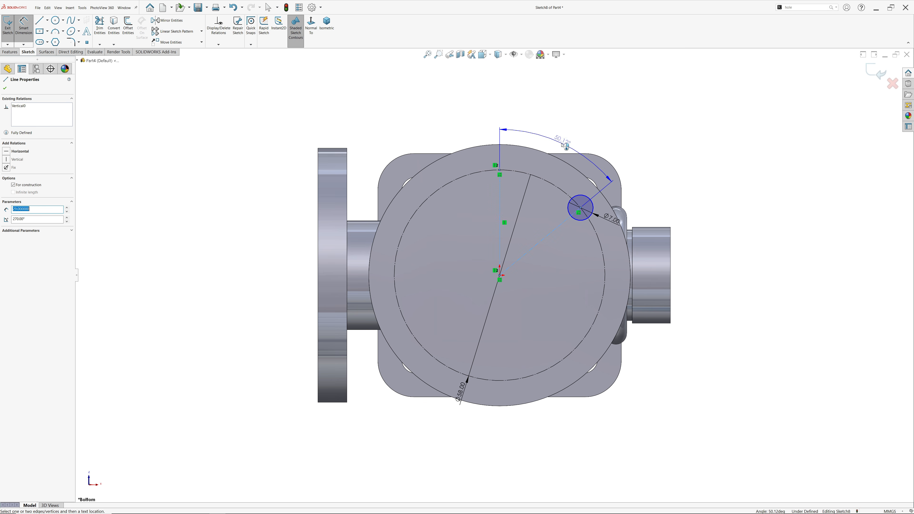
{"action": "left_click", "coordinate": [563, 145]}
{"action": "type", "text": "45"}
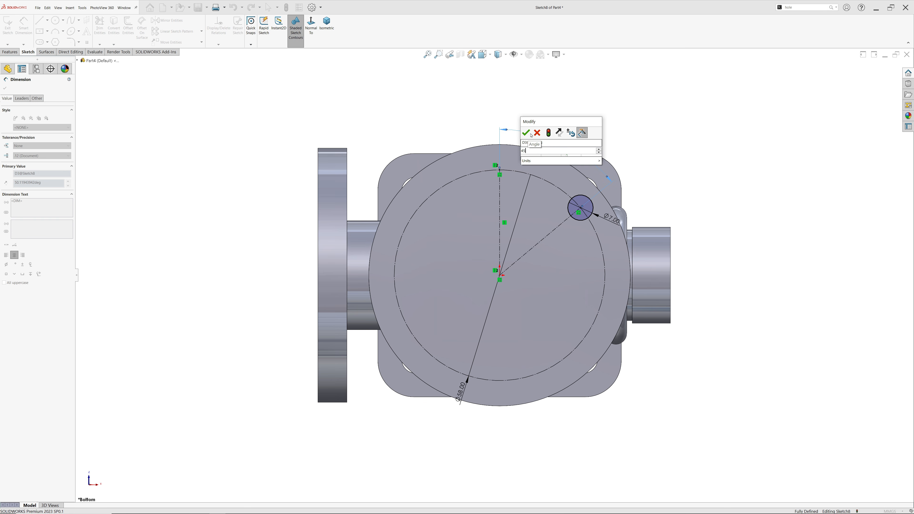
{"action": "left_click", "coordinate": [527, 133]}
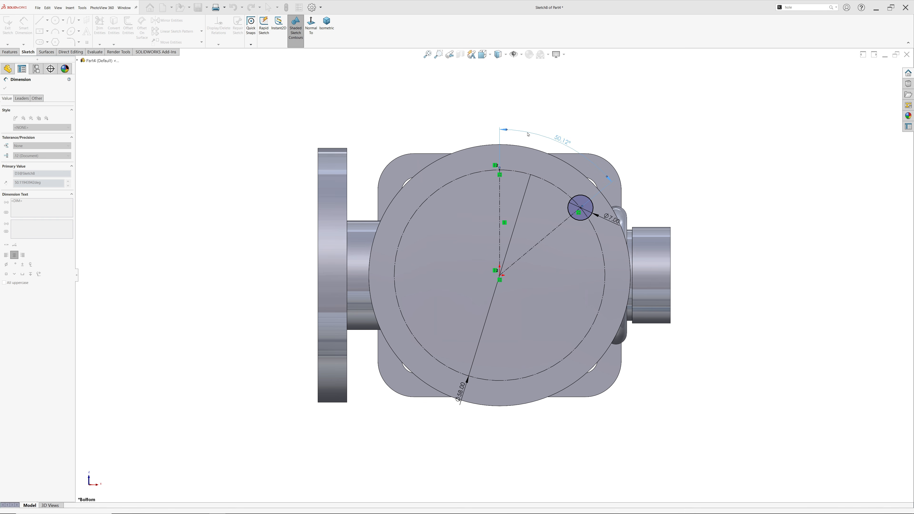
Cut-extrude the 7 mm circle through the bottom flange with the Up To Next end condition.
{"action": "left_click", "coordinate": [17, 52]}
{"action": "left_click", "coordinate": [92, 26]}
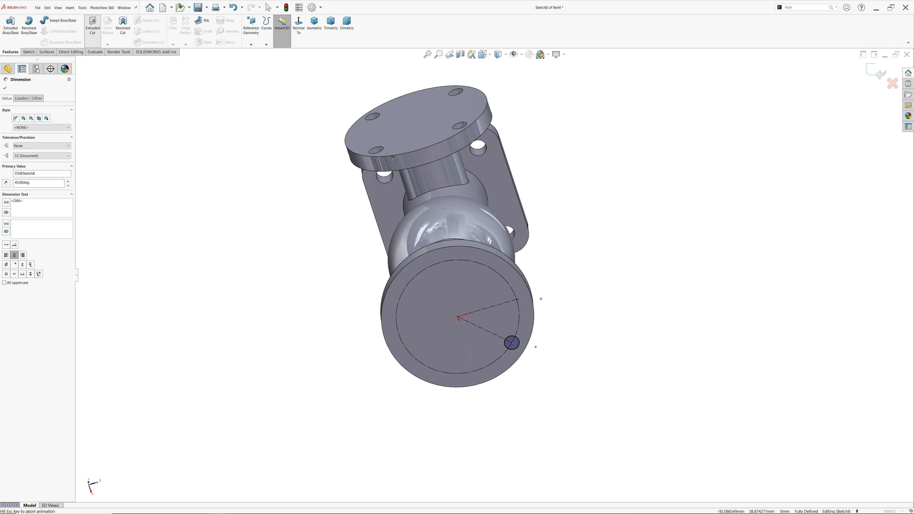
{"action": "middle_click_drag", "start_coordinate": [557, 318], "coordinate": [630, 304]}
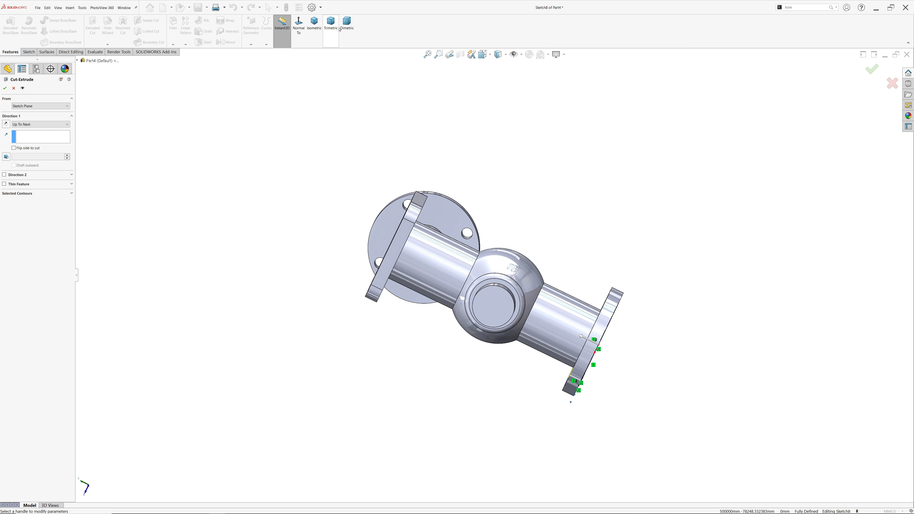
{"action": "left_click", "coordinate": [314, 24]}
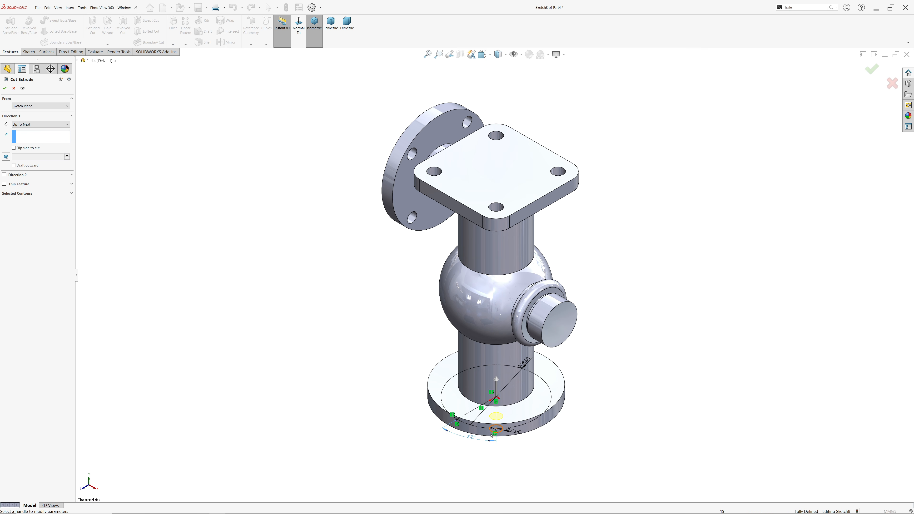
{"action": "scroll", "coordinate": [488, 411], "scroll_direction": "down", "scroll_amount": 5}
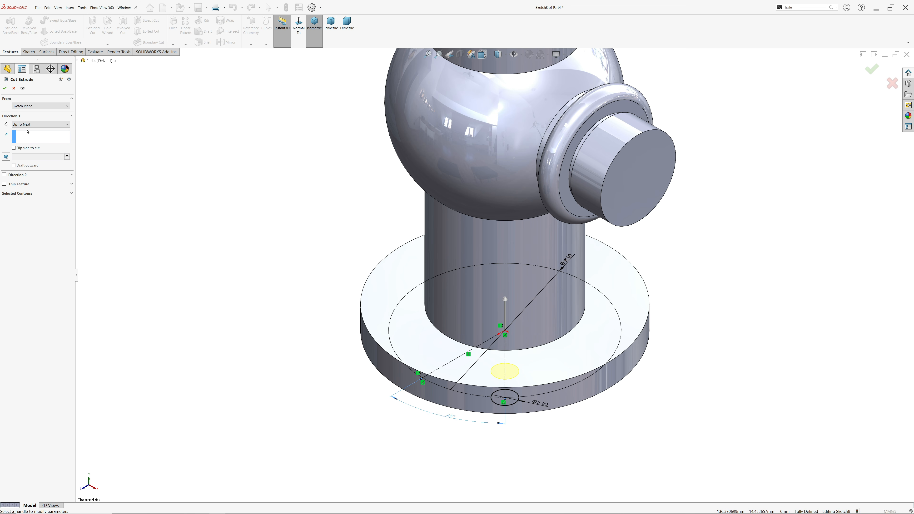
{"action": "left_click", "coordinate": [21, 125]}
{"action": "left_click", "coordinate": [22, 124]}
{"action": "left_click", "coordinate": [5, 88]}
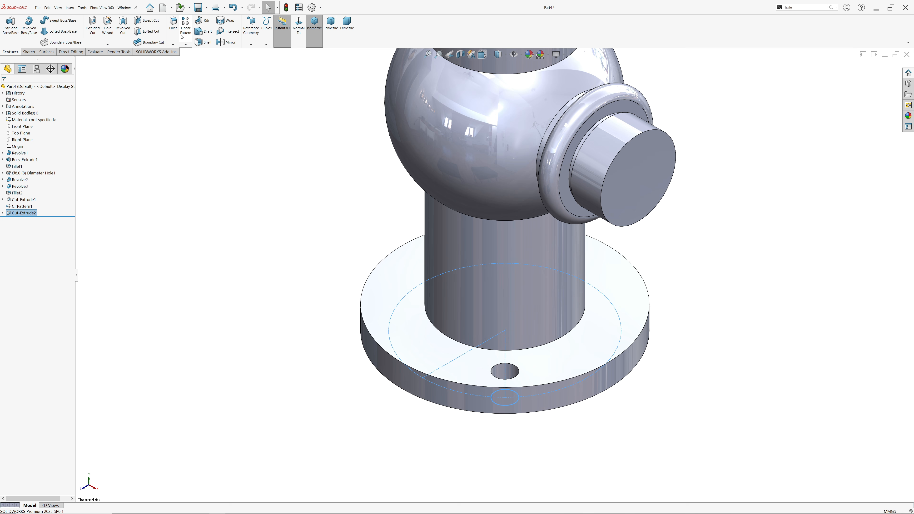
Create a circular pattern of the bottom flange's hole about the flange's rim face, with 4 equally spaced instances over 360°.
{"action": "left_click", "coordinate": [185, 44]}
{"action": "left_click", "coordinate": [195, 58]}
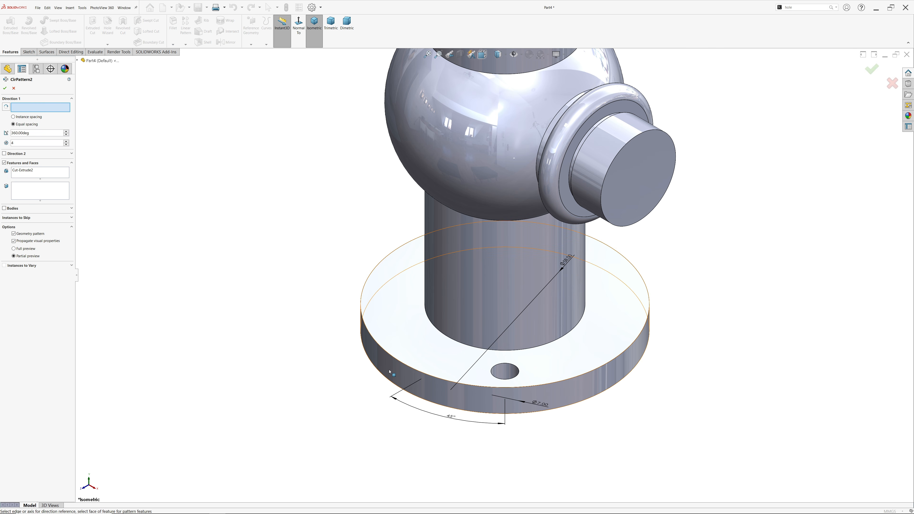
{"action": "left_click", "coordinate": [406, 369]}
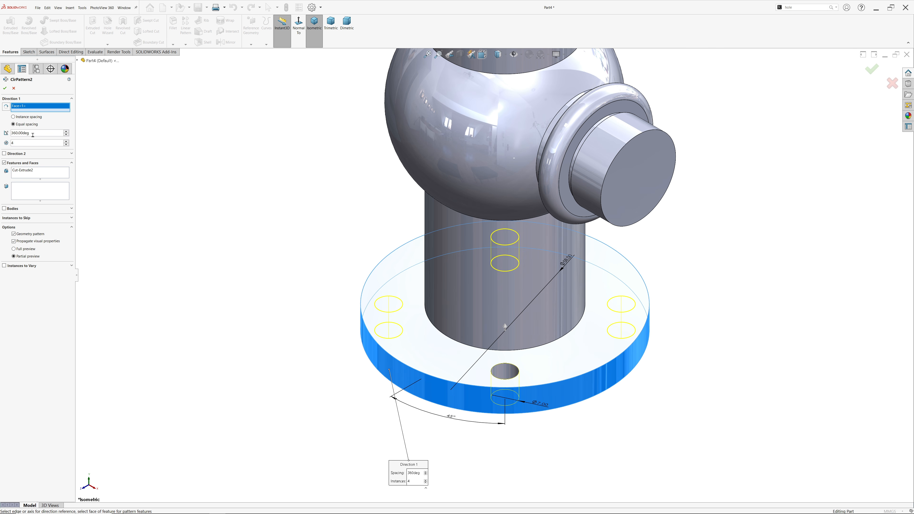
{"action": "key", "text": "Tab"}
{"action": "left_click", "coordinate": [37, 173]}
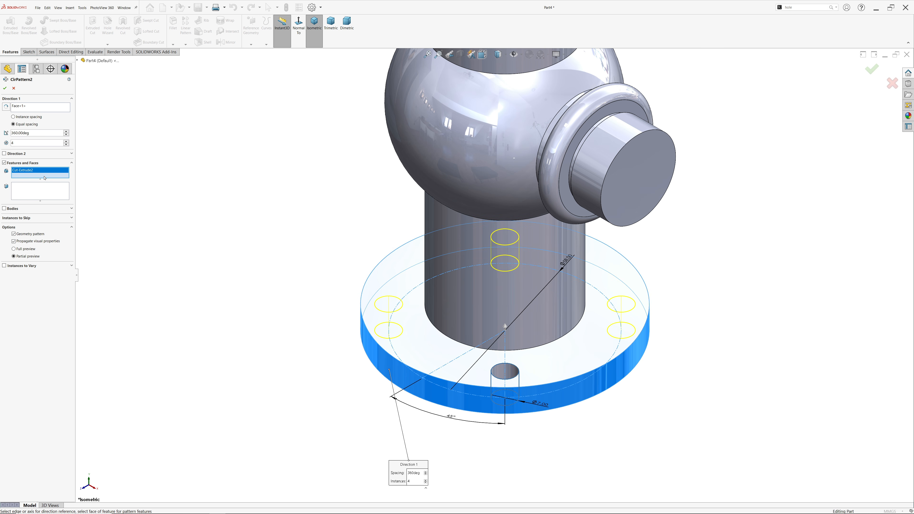
{"action": "left_click", "coordinate": [6, 89]}
Switch to the steam injector body drawing and examine the internal bore dimensions in its section view.
{"action": "mouse_move", "coordinate": [271, 219]}
{"action": "middle_mouse_down"}
{"action": "mouse_move", "coordinate": [331, 234]}
{"action": "mouse_move", "coordinate": [287, 216]}
{"action": "middle_mouse_up"}
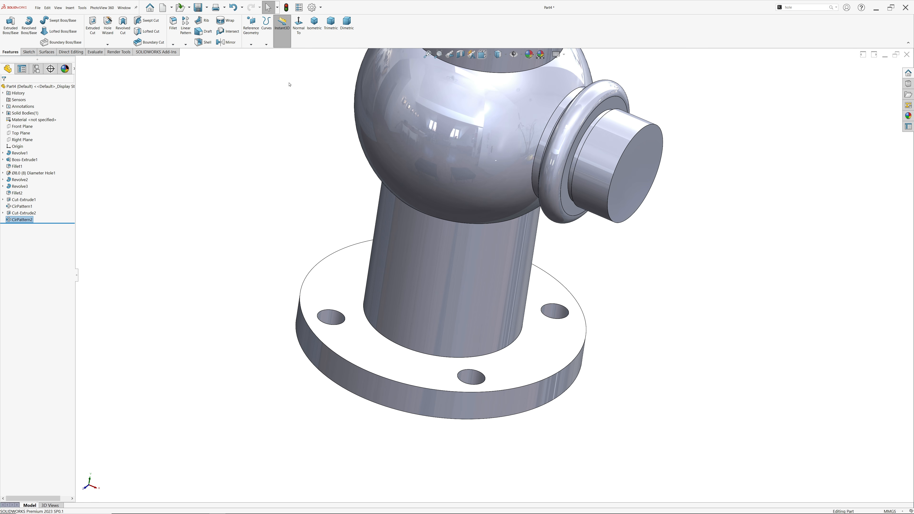
{"action": "left_click", "coordinate": [314, 25]}
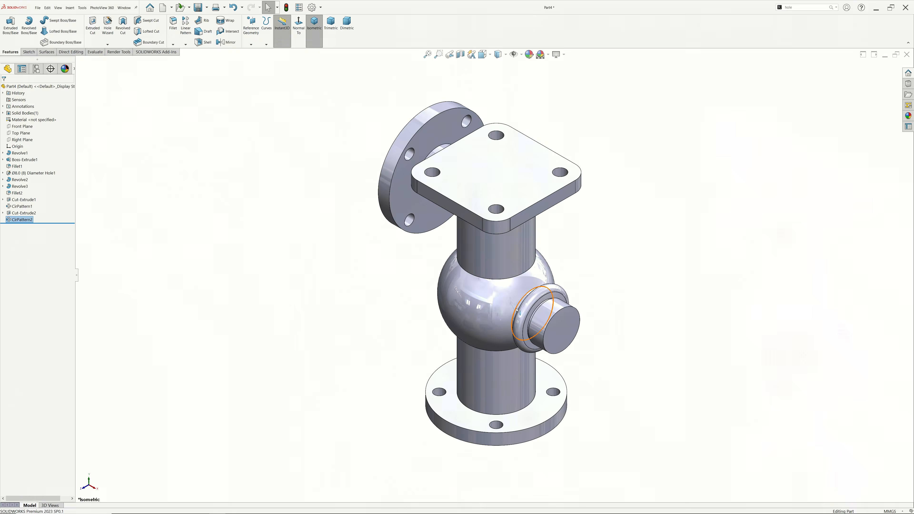
{"action": "key", "text": "alt+Tab"}
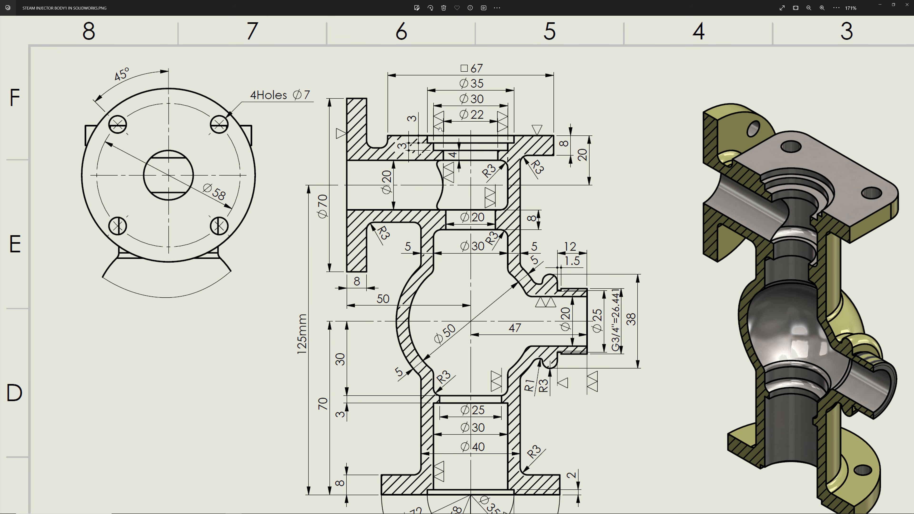
{"action": "scroll", "coordinate": [474, 148], "scroll_direction": "up", "scroll_amount": 3}
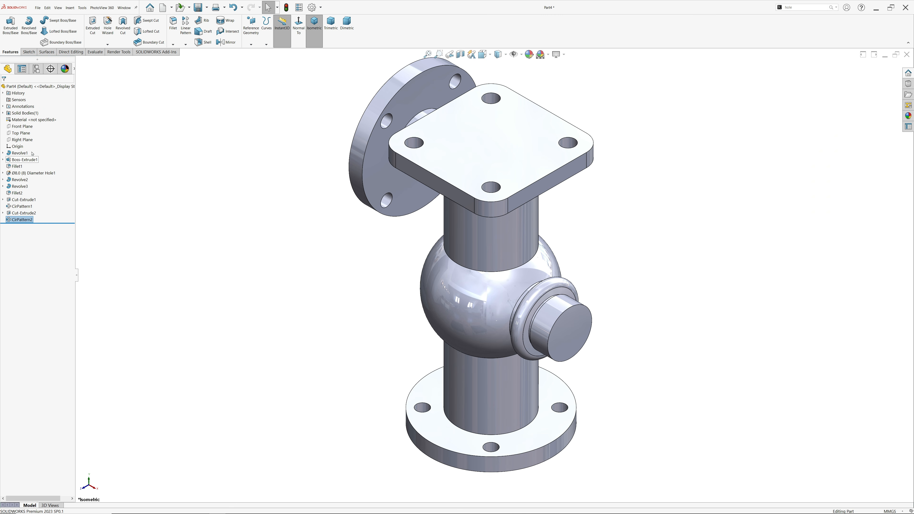
Start a sketch on the Front Plane and draw a vertical centerline from the midpoint of the top flange's upper edge to the origin.
{"action": "left_click", "coordinate": [22, 126]}
{"action": "left_click", "coordinate": [30, 124]}
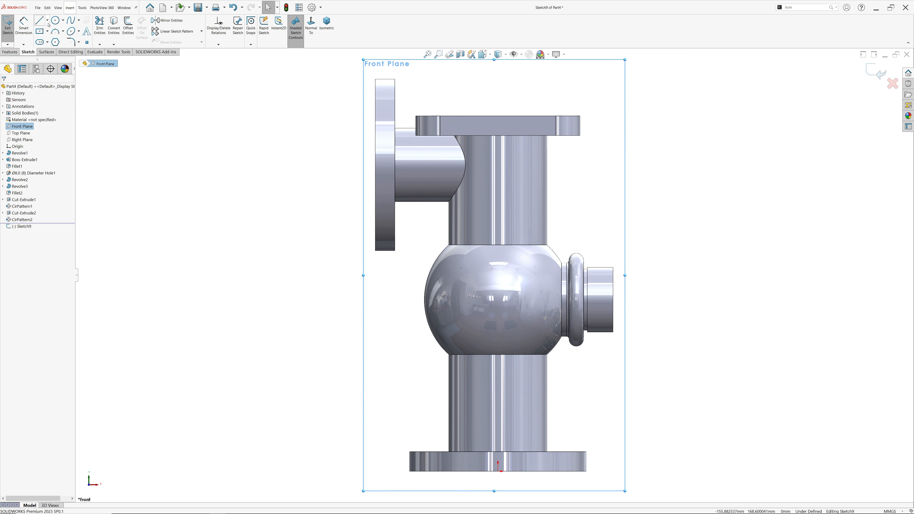
{"action": "left_click", "coordinate": [48, 22]}
{"action": "left_click", "coordinate": [53, 36]}
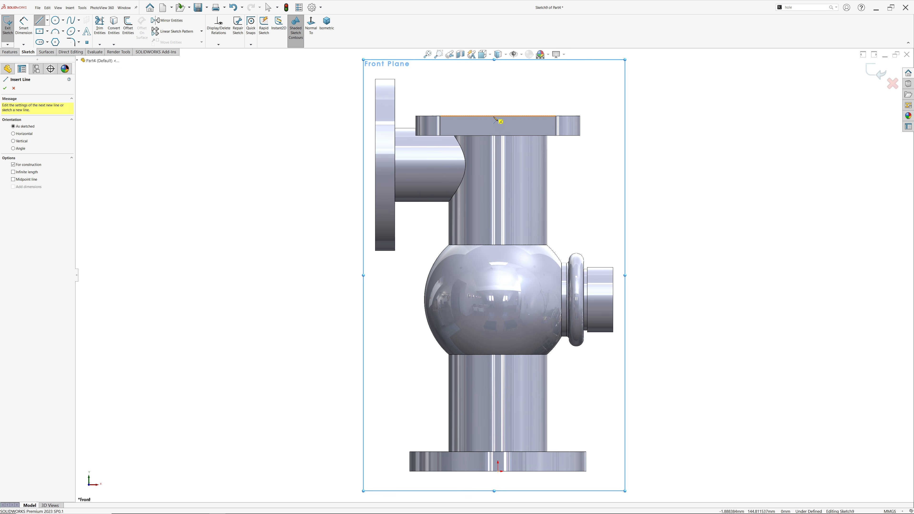
{"action": "left_click", "coordinate": [497, 116]}
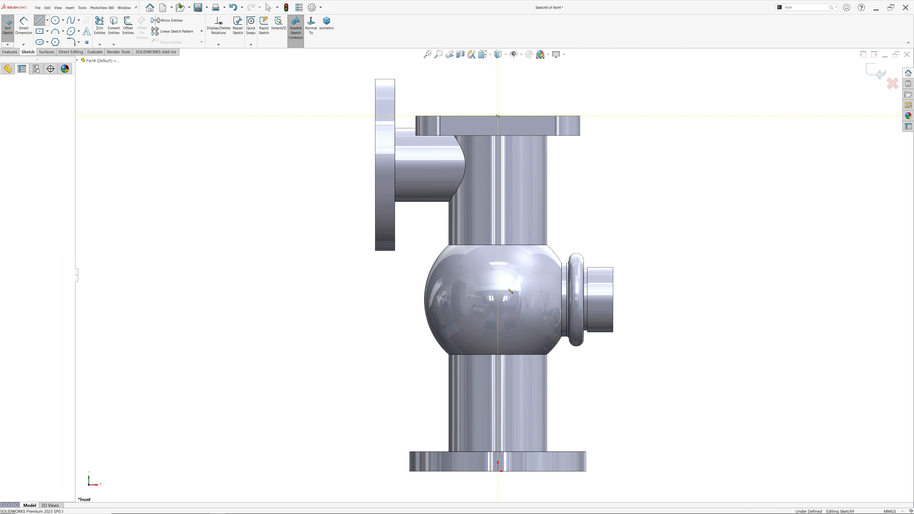
{"action": "left_click", "coordinate": [498, 472]}
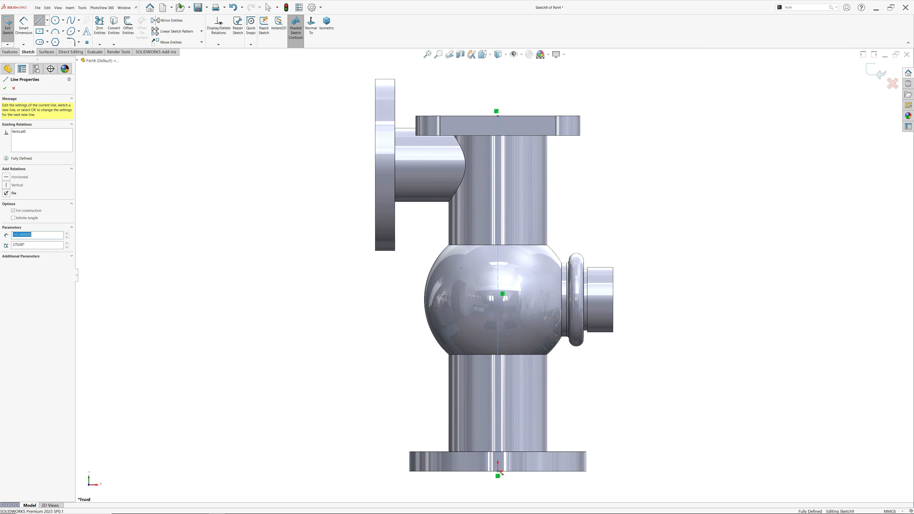
{"action": "key", "text": "Escape"}
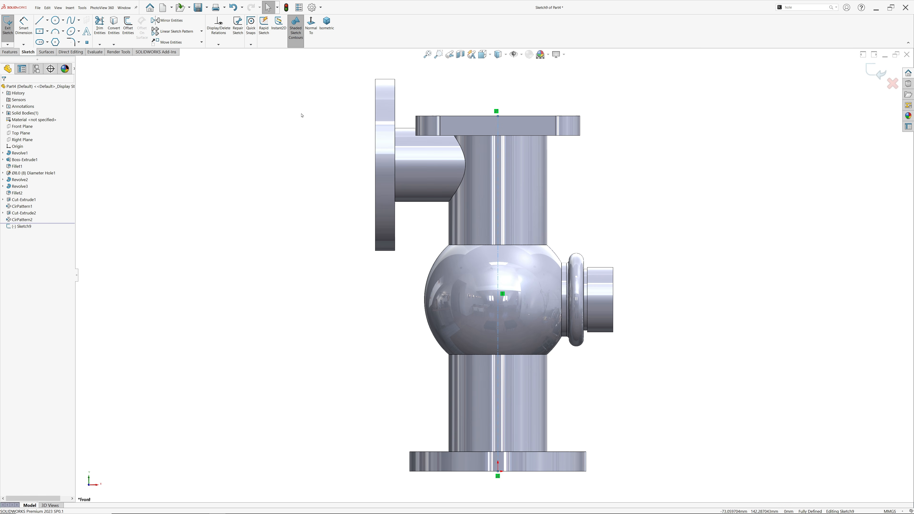
Draw a line about 20 mm outward from the centerline's upper end along the flange edge, then step the profile down and inward twice.
{"action": "left_click", "coordinate": [40, 22]}
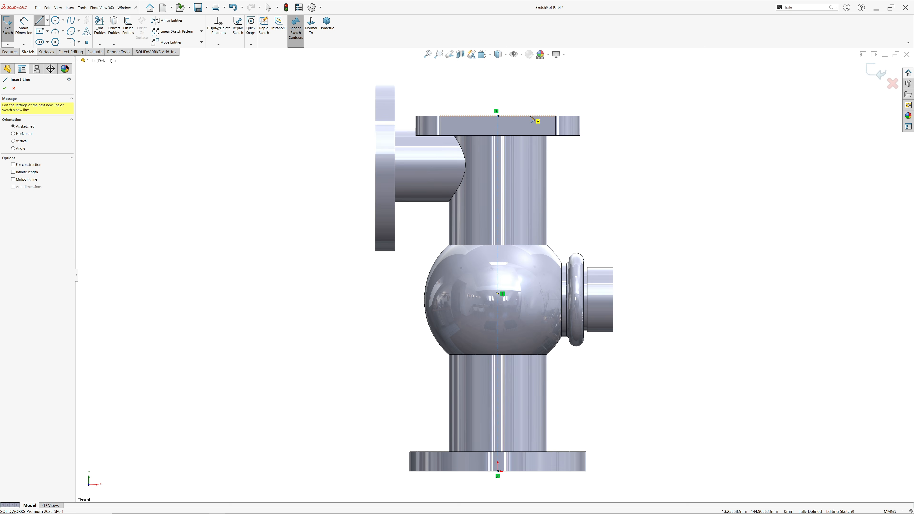
{"action": "scroll", "coordinate": [534, 121], "scroll_direction": "down", "scroll_amount": 4}
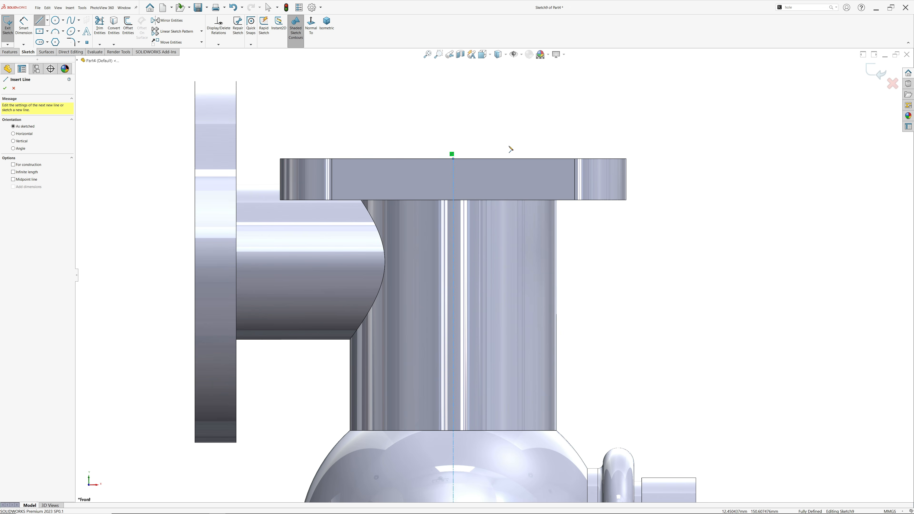
{"action": "left_click", "coordinate": [453, 159]}
{"action": "left_click", "coordinate": [556, 159]}
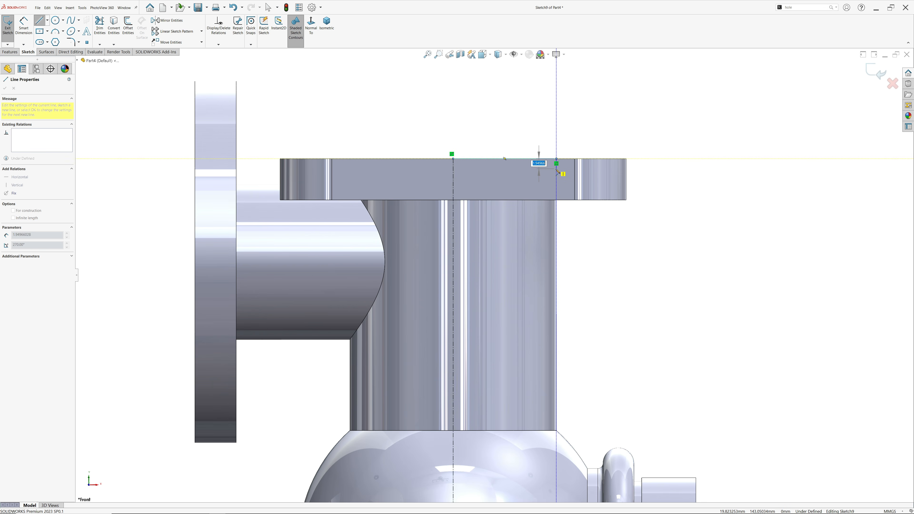
{"action": "left_click", "coordinate": [556, 170]}
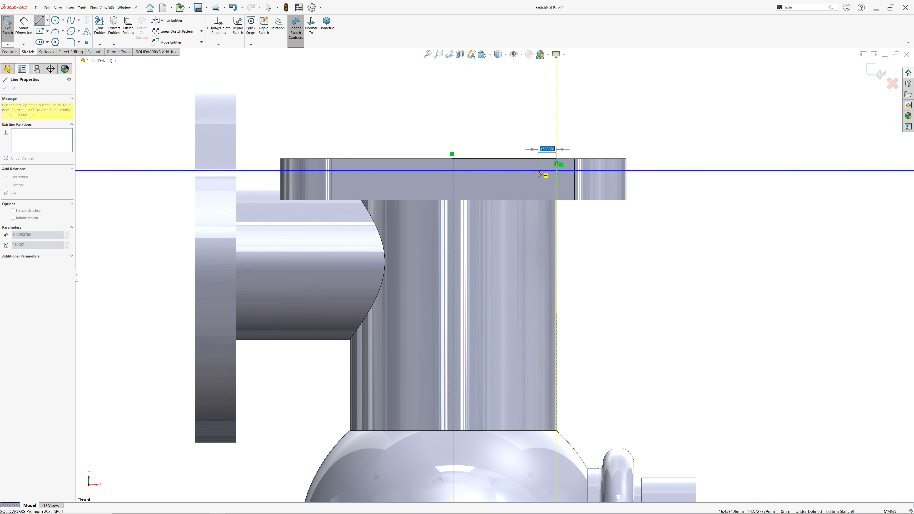
{"action": "left_click", "coordinate": [539, 170]}
{"action": "left_click", "coordinate": [538, 185]}
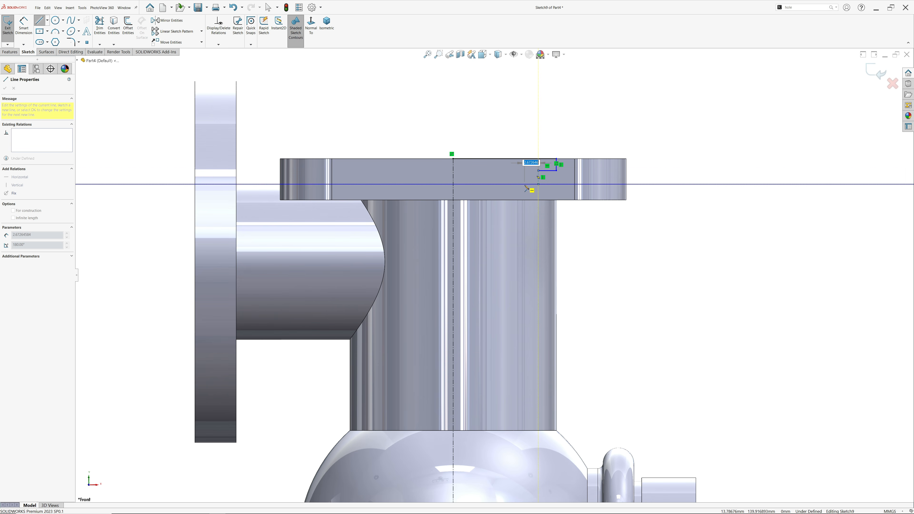
{"action": "left_click", "coordinate": [524, 185]}
{"action": "left_click", "coordinate": [525, 220]}
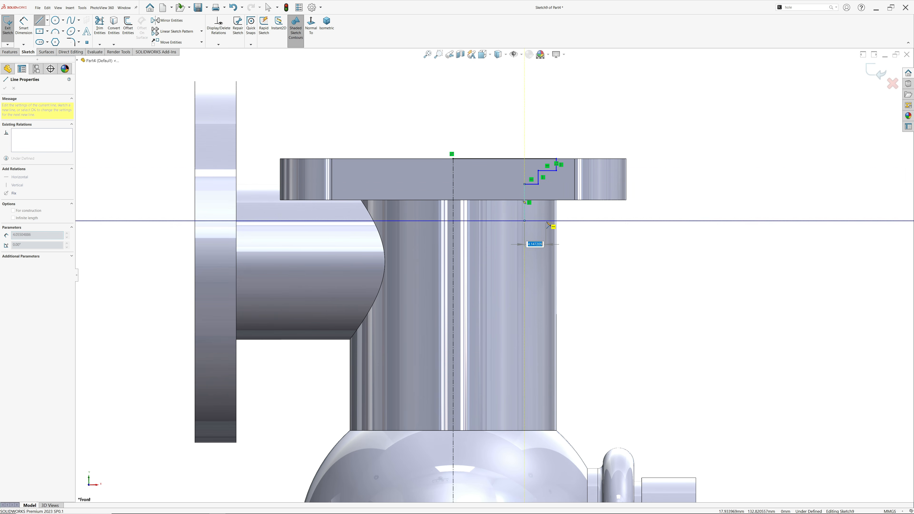
Continue the profile with a wider, long vertical section and a narrower one about 7 mm tall, ending in a short outward horizontal line.
{"action": "left_click", "coordinate": [539, 220]}
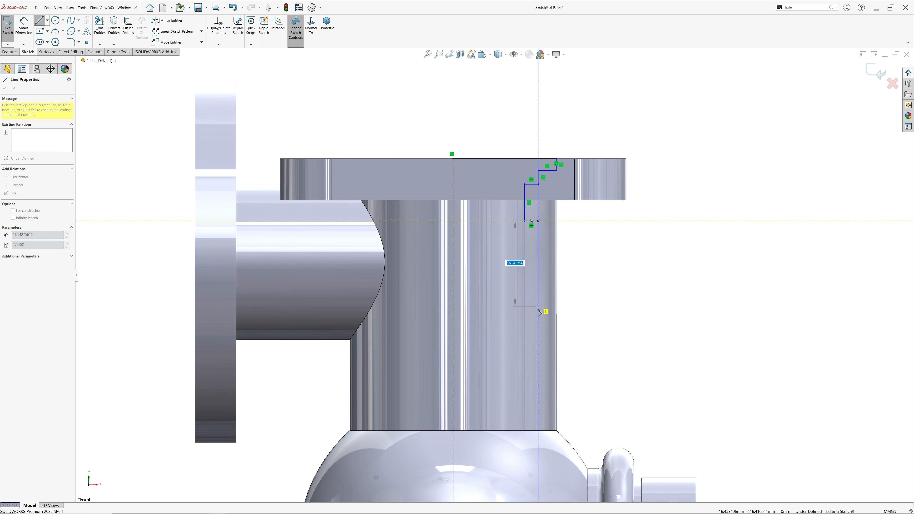
{"action": "left_click", "coordinate": [538, 348]}
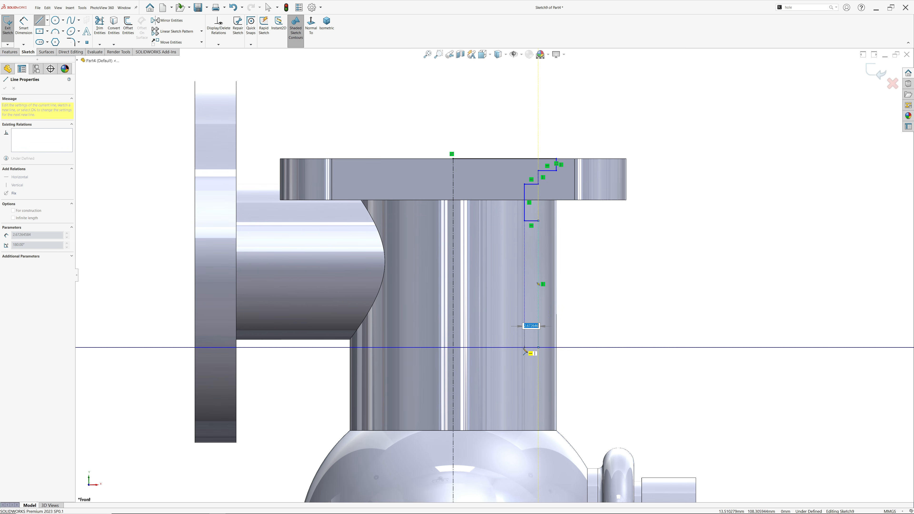
{"action": "left_click", "coordinate": [525, 348]}
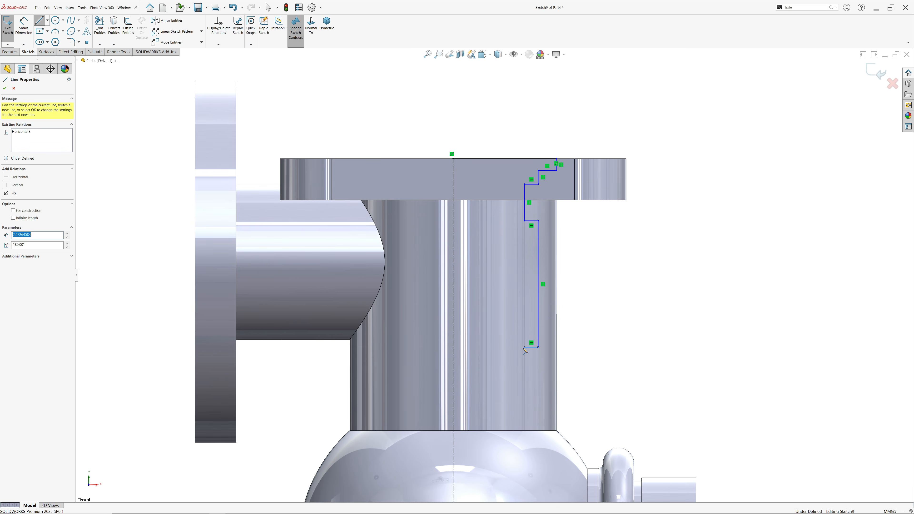
{"action": "left_click", "coordinate": [524, 385]}
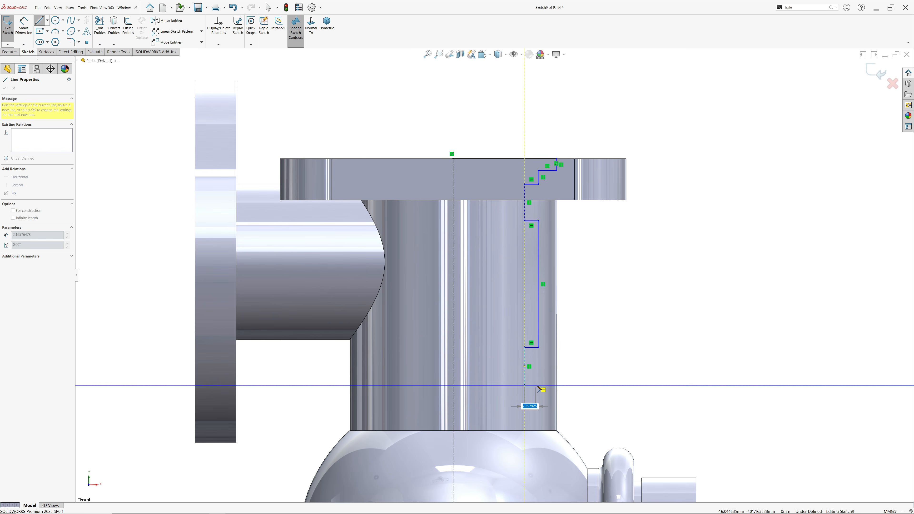
{"action": "left_click", "coordinate": [541, 386]}
{"action": "right_click", "coordinate": [579, 333]}
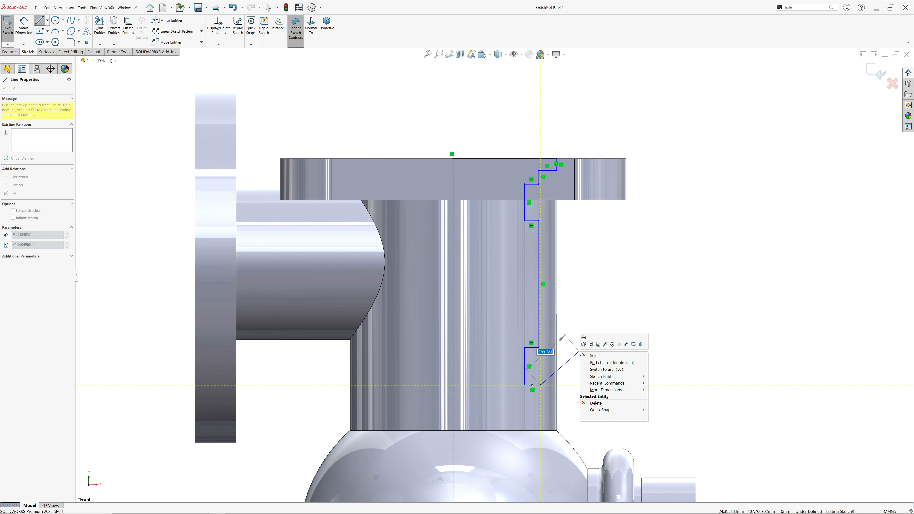
{"action": "left_click", "coordinate": [582, 347]}
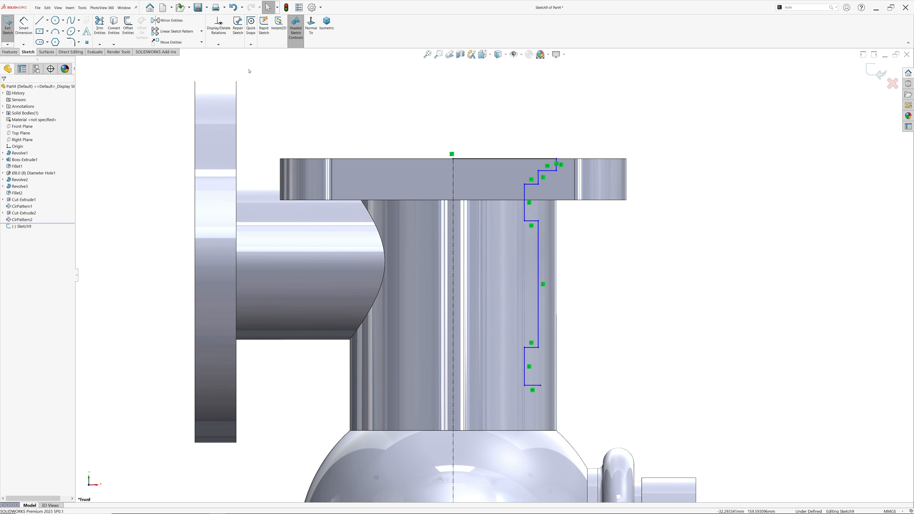
Dimension the heights of the two uppermost steps of the bore profile as 3 mm each.
{"action": "left_click", "coordinate": [23, 25]}
{"action": "scroll", "coordinate": [556, 161], "scroll_direction": "down", "scroll_amount": 2}
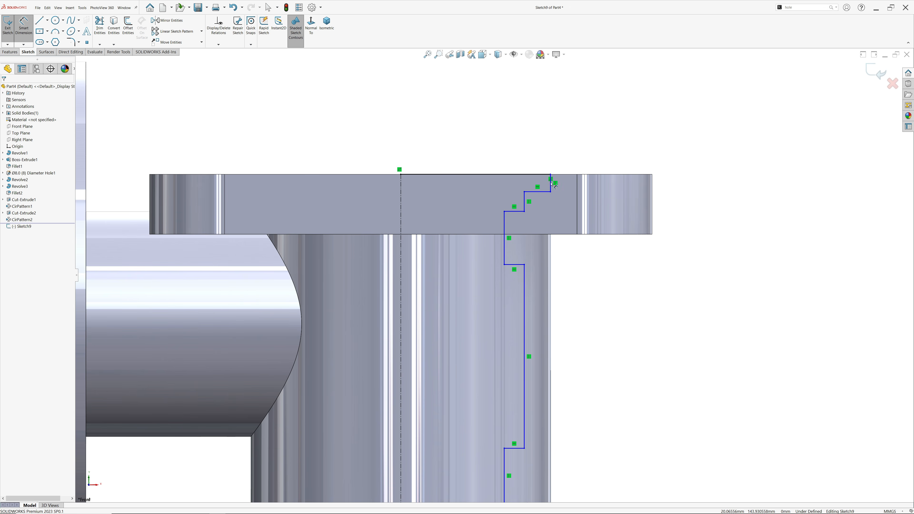
{"action": "left_click", "coordinate": [553, 187]}
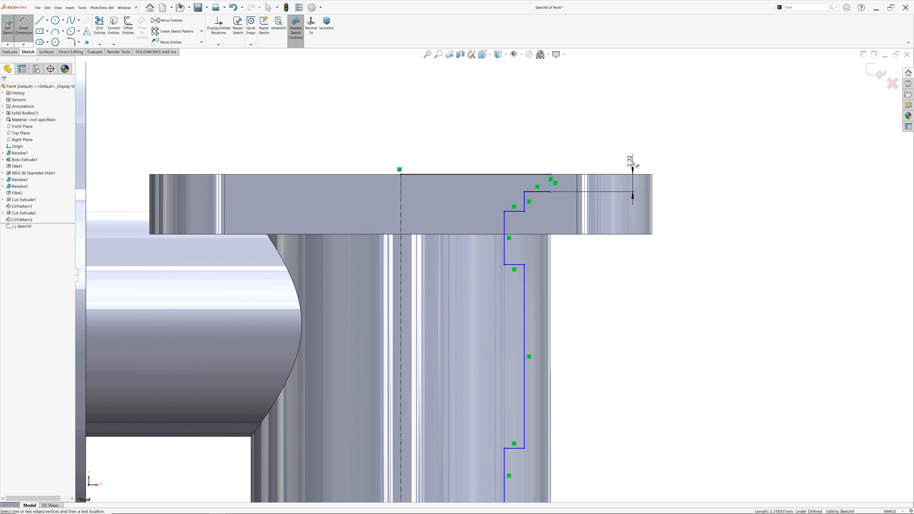
{"action": "left_click", "coordinate": [633, 162]}
{"action": "type", "text": "3"}
{"action": "left_click", "coordinate": [597, 150]}
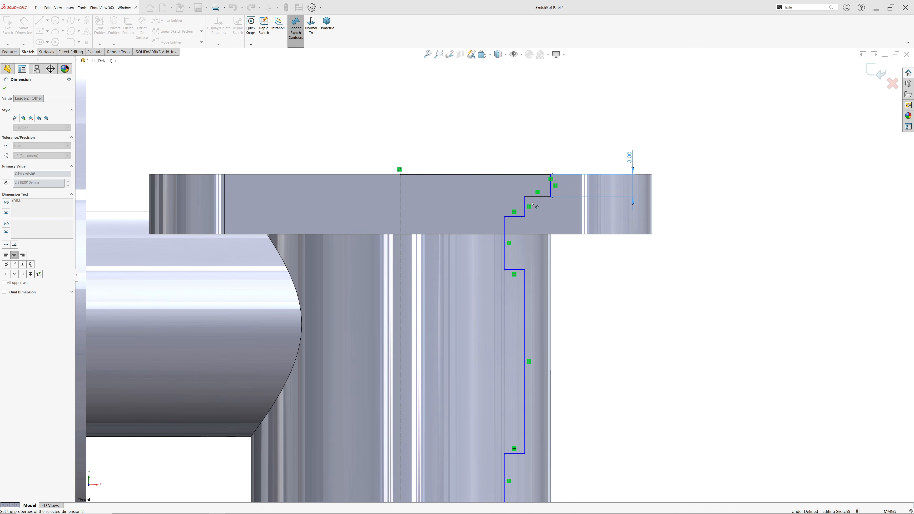
{"action": "left_click", "coordinate": [525, 208]}
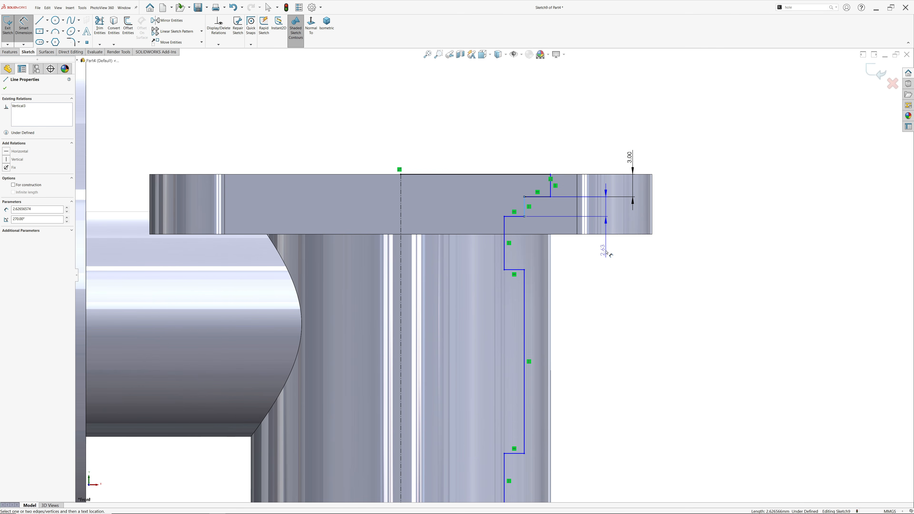
{"action": "left_click", "coordinate": [606, 246]}
{"action": "type", "text": "3"}
{"action": "left_click", "coordinate": [570, 240]}
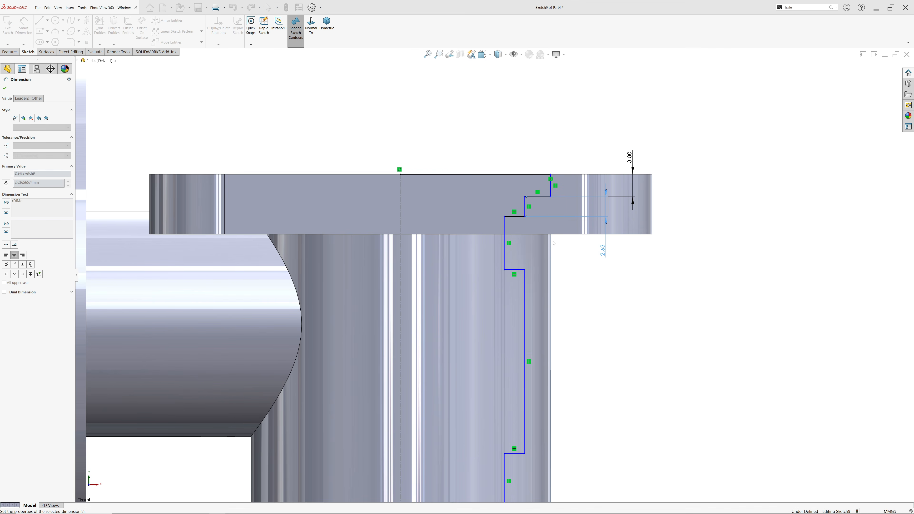
Dimension the upper narrow section's height as 4 mm and the long wider section below it as 20 mm.
{"action": "left_click", "coordinate": [507, 255]}
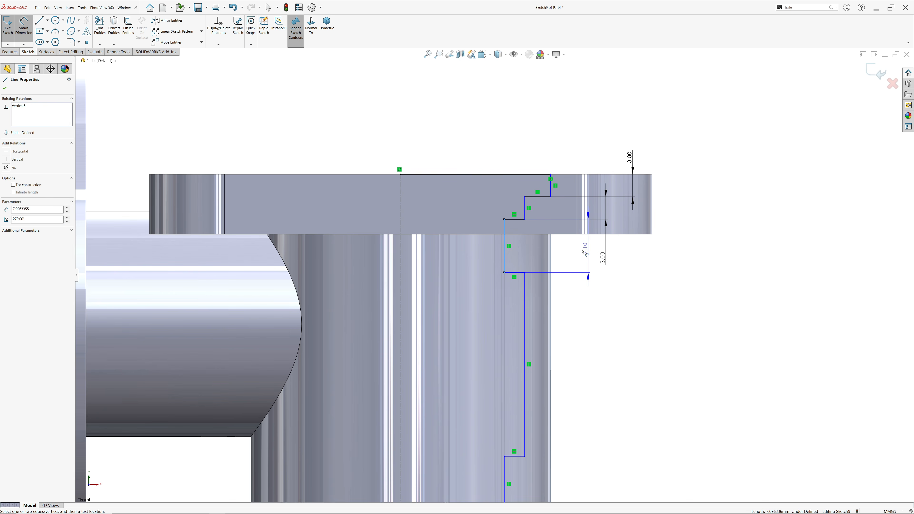
{"action": "left_click", "coordinate": [577, 252]}
{"action": "type", "text": "4"}
{"action": "left_click", "coordinate": [541, 240]}
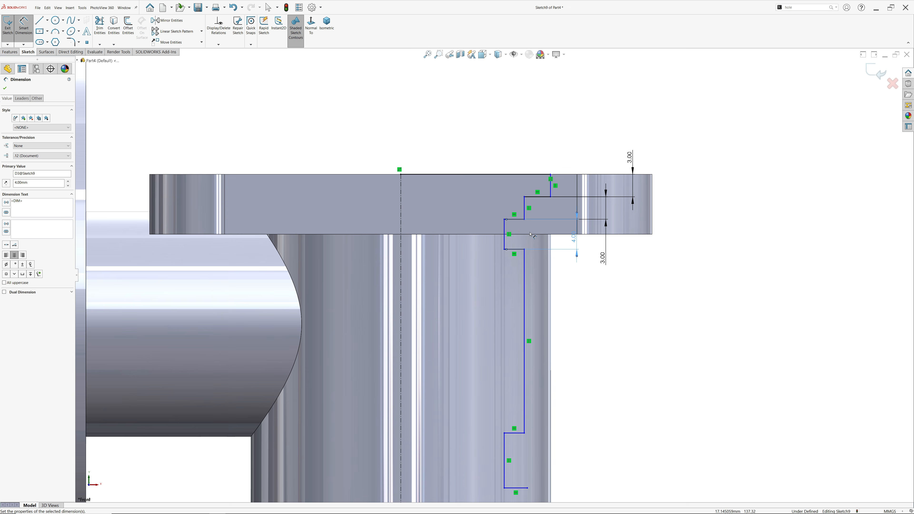
{"action": "left_click", "coordinate": [524, 325]}
{"action": "left_click", "coordinate": [594, 332]}
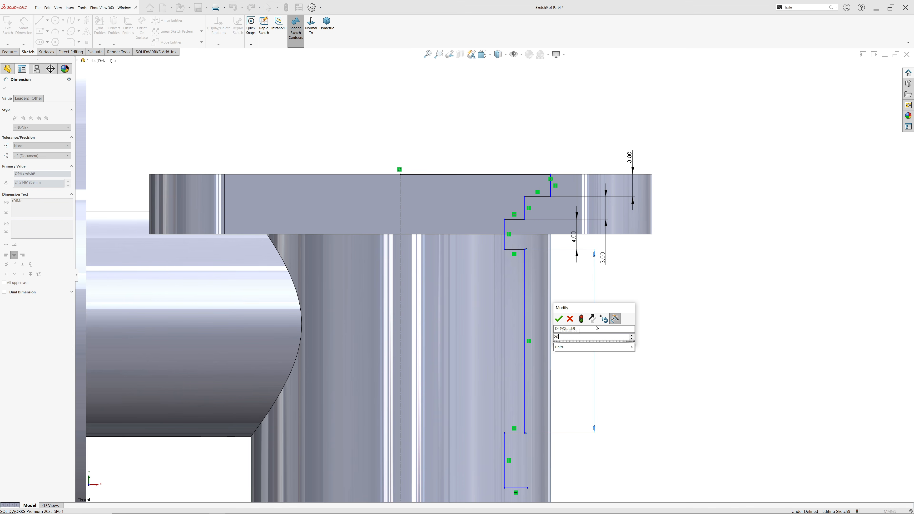
{"action": "type", "text": "20"}
{"action": "left_click", "coordinate": [559, 319]}
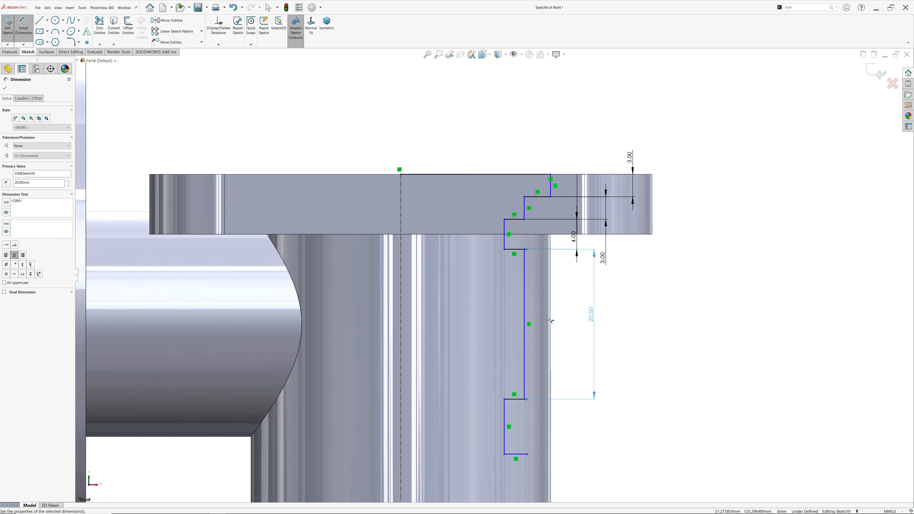
Dimension the height of the lowest narrow section of the bore profile as 8 mm.
{"action": "scroll", "coordinate": [523, 382], "scroll_direction": "up", "scroll_amount": 2}
{"action": "scroll", "coordinate": [522, 382], "scroll_direction": "down", "scroll_amount": 1}
{"action": "scroll", "coordinate": [523, 382], "scroll_direction": "down", "scroll_amount": 1}
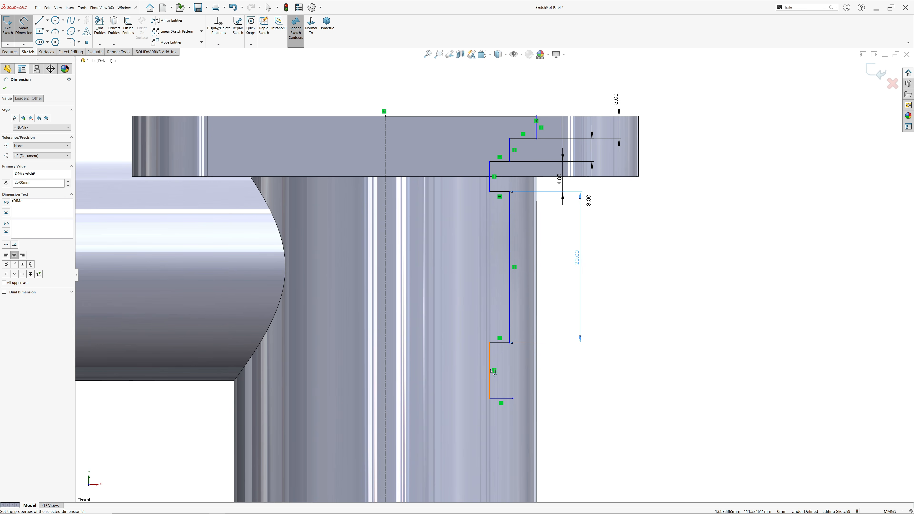
{"action": "key", "text": "Escape"}
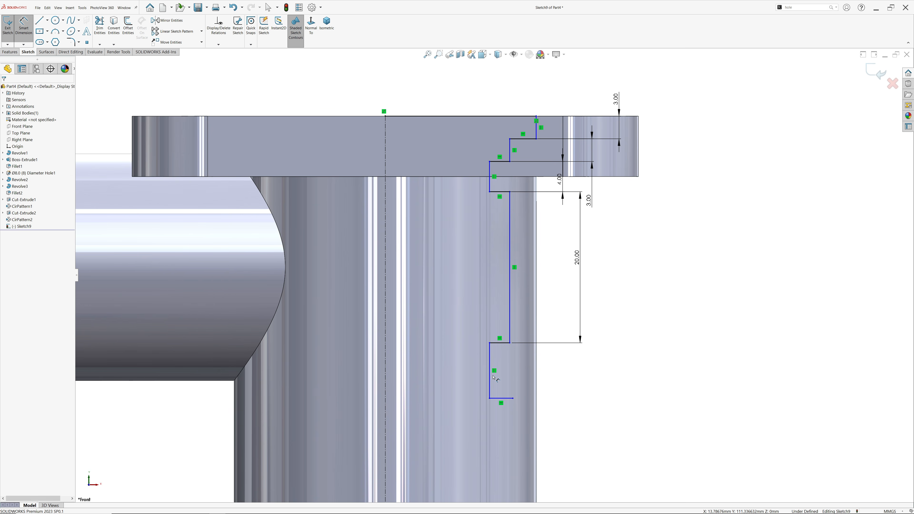
{"action": "left_click", "coordinate": [490, 382]}
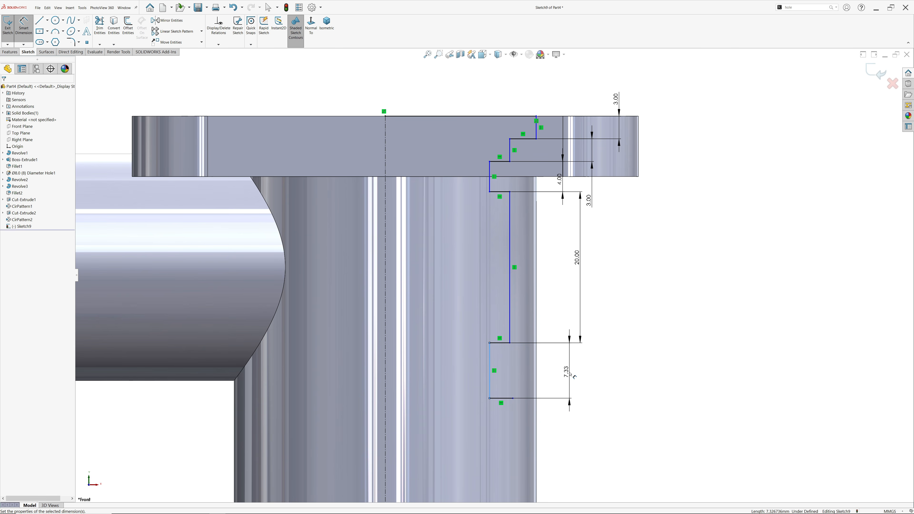
{"action": "left_click", "coordinate": [572, 370]}
{"action": "type", "text": "8"}
{"action": "left_click", "coordinate": [534, 362]}
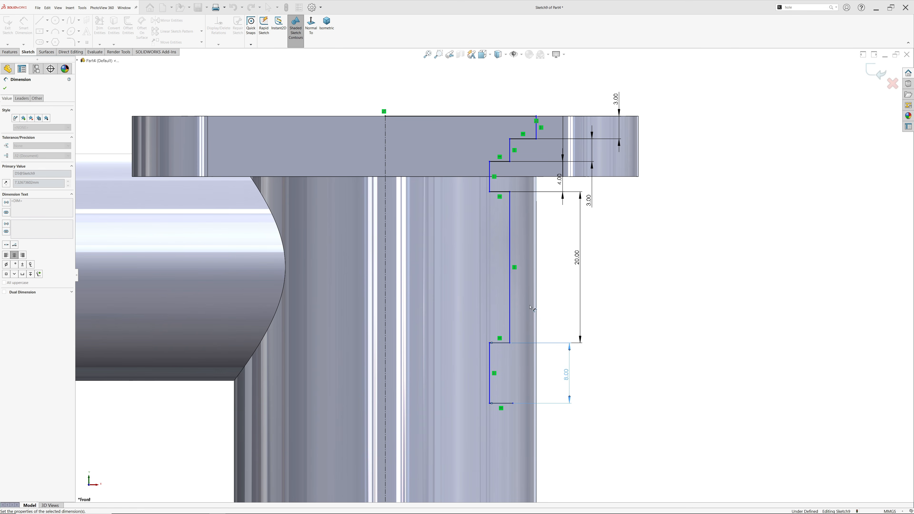
Dimension the uppermost step's diameter across the centerline as 35 mm.
{"action": "scroll", "coordinate": [425, 89], "scroll_direction": "down", "scroll_amount": 1}
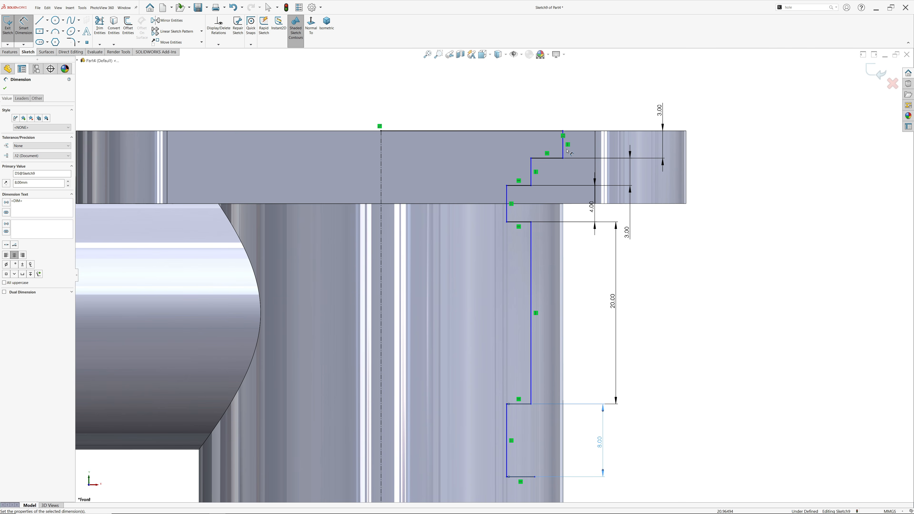
{"action": "left_click_drag", "start_coordinate": [563, 151], "coordinate": [382, 156]}
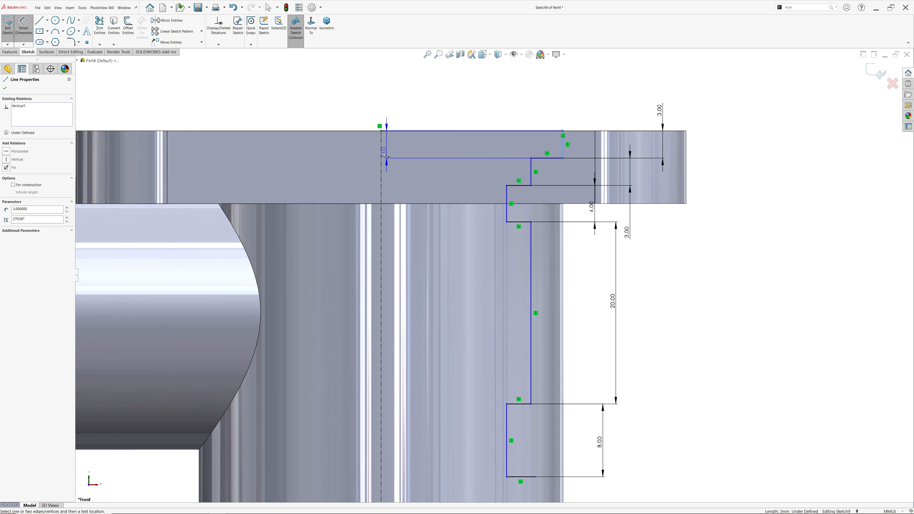
{"action": "left_click", "coordinate": [382, 156]}
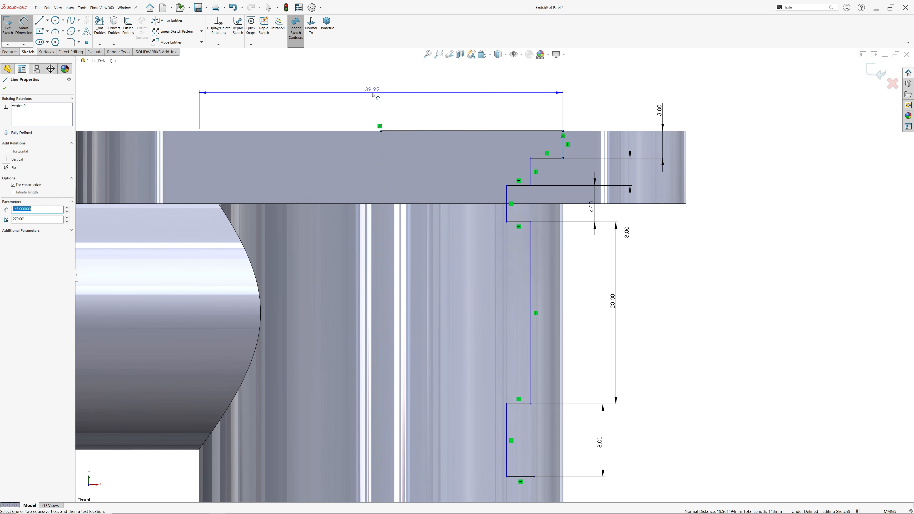
{"action": "left_click", "coordinate": [373, 94]}
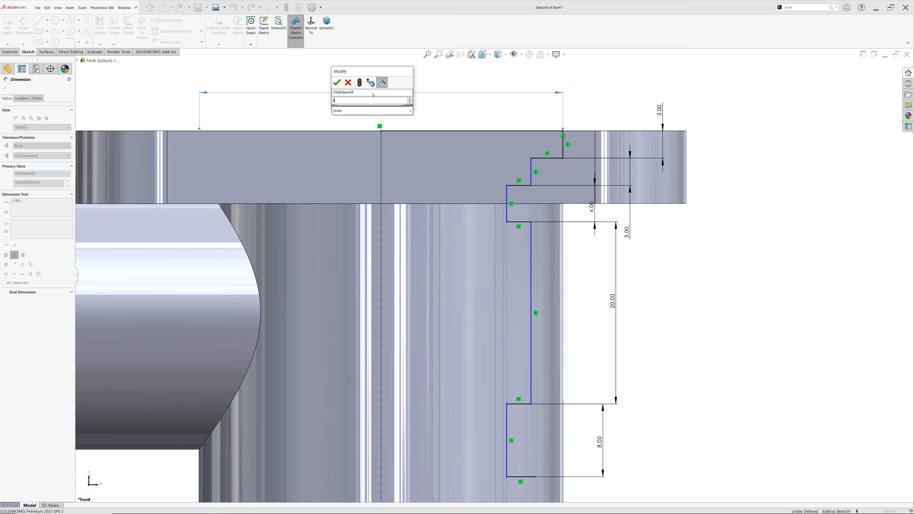
{"action": "type", "text": "35"}
{"action": "left_click", "coordinate": [337, 83]}
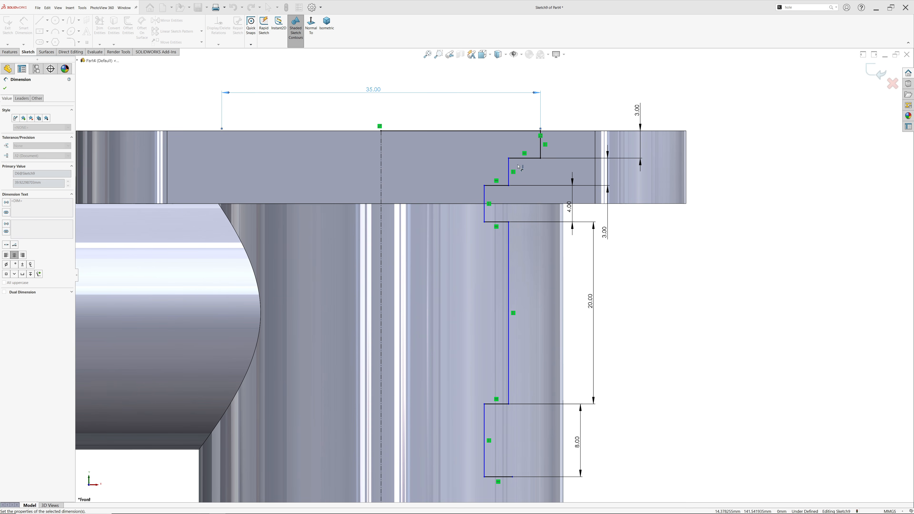
Dimension the second step's diameter across the centerline as 30 mm and the upper narrow section's diameter as 22 mm.
{"action": "left_click", "coordinate": [509, 173]}
{"action": "left_click", "coordinate": [381, 172]}
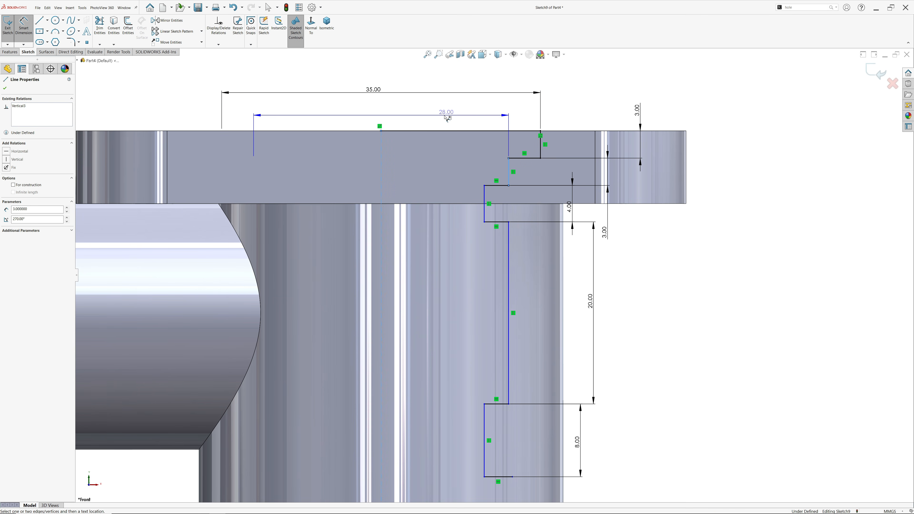
{"action": "left_click", "coordinate": [437, 118]}
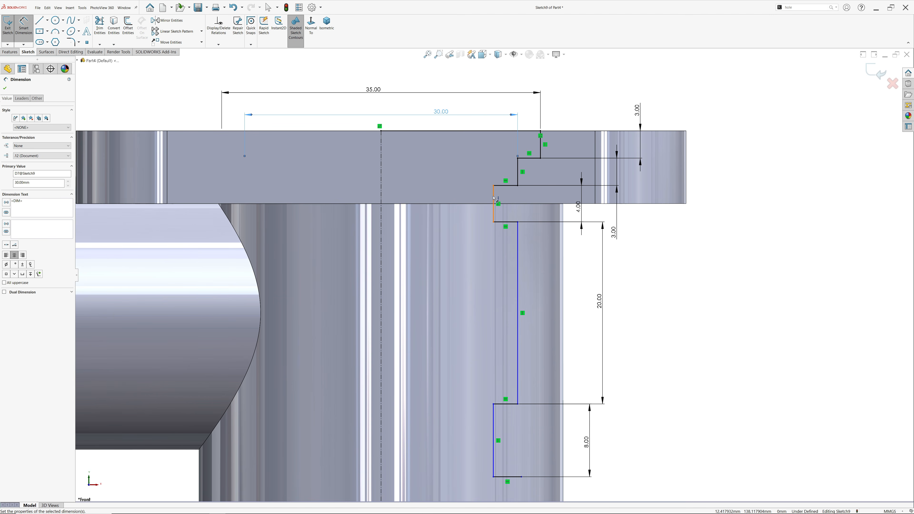
{"action": "left_click", "coordinate": [493, 197]}
{"action": "left_click", "coordinate": [381, 194]}
{"action": "left_click", "coordinate": [430, 126]}
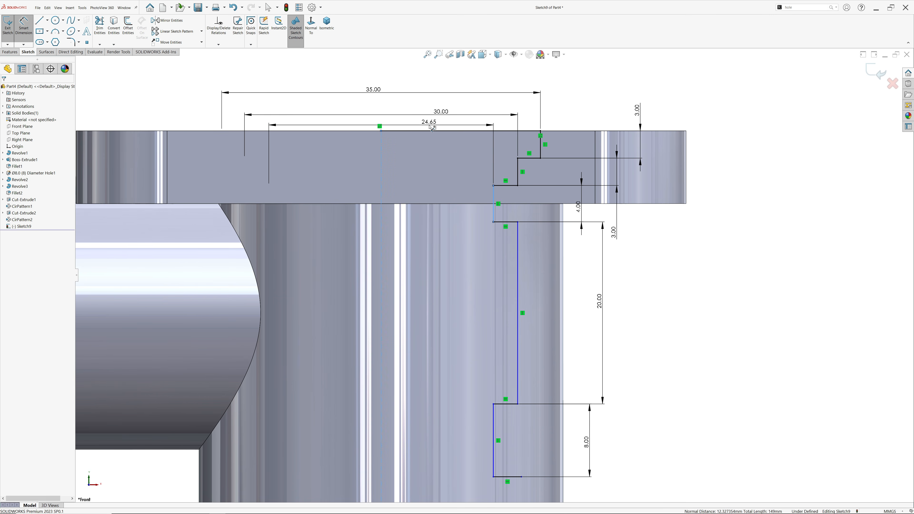
{"action": "type", "text": "22"}
{"action": "key", "text": "Return"}
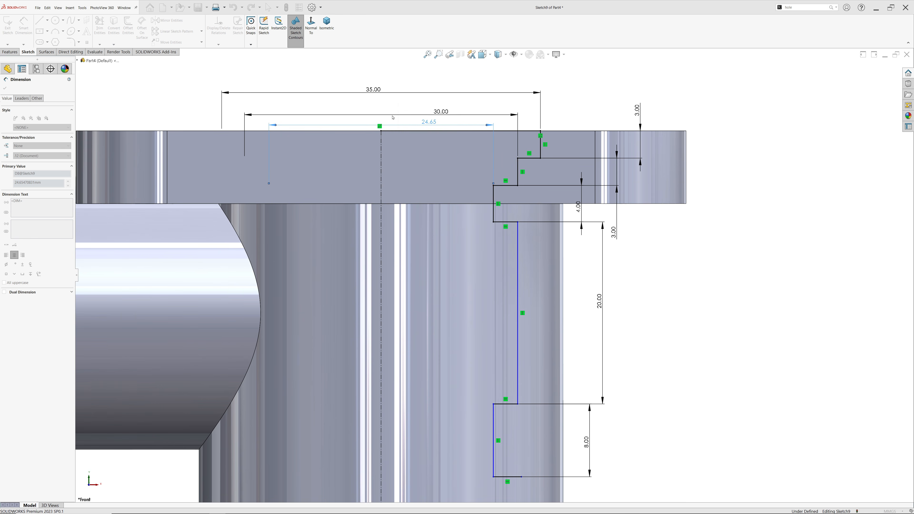
Dimension the long wider section's diameter across the centerline as 30 mm.
{"action": "left_click", "coordinate": [506, 282]}
{"action": "left_click", "coordinate": [382, 274]}
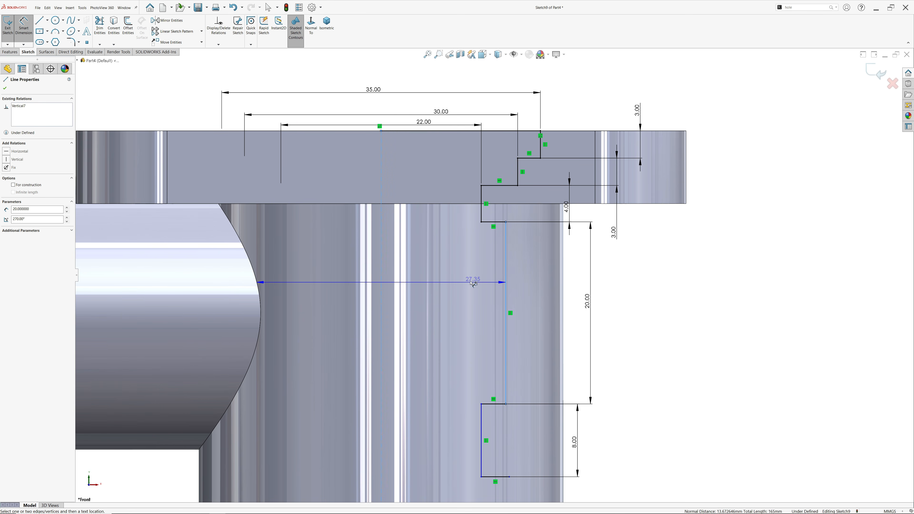
{"action": "left_click", "coordinate": [439, 269]}
{"action": "type", "text": "30"}
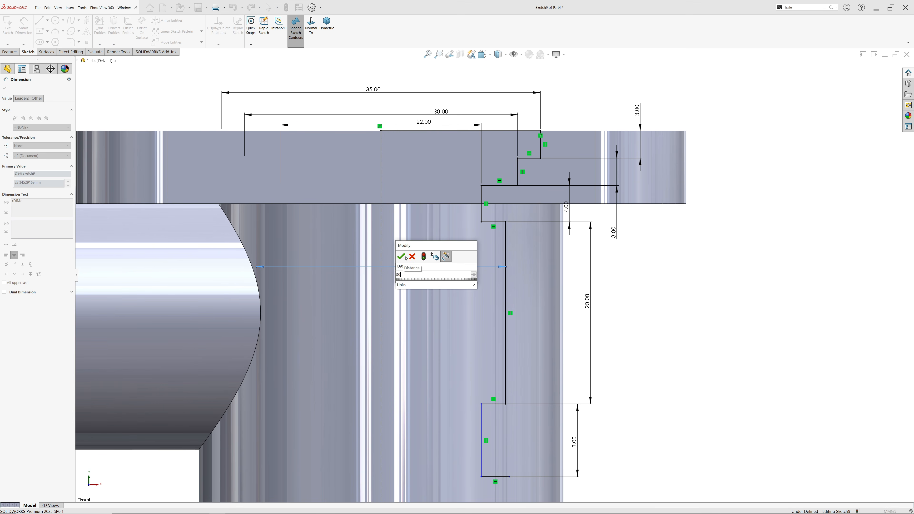
{"action": "key", "text": "Return"}
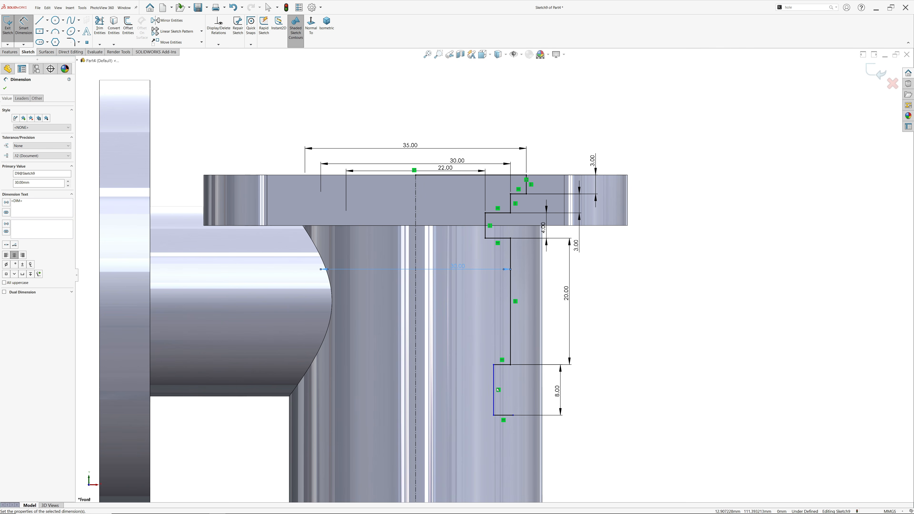
Dimension the lowest narrow section's diameter across the centerline as 20 mm and finish dimensioning.
{"action": "left_click", "coordinate": [495, 390]}
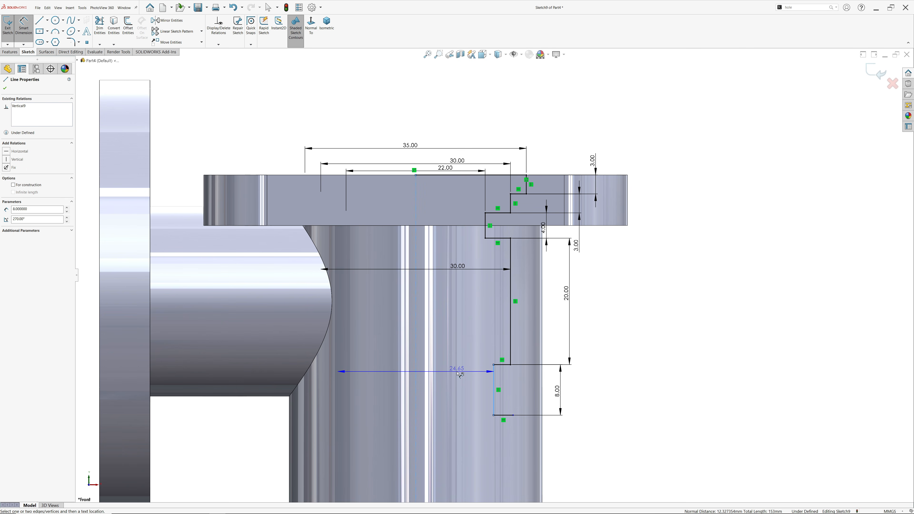
{"action": "left_click", "coordinate": [460, 375]}
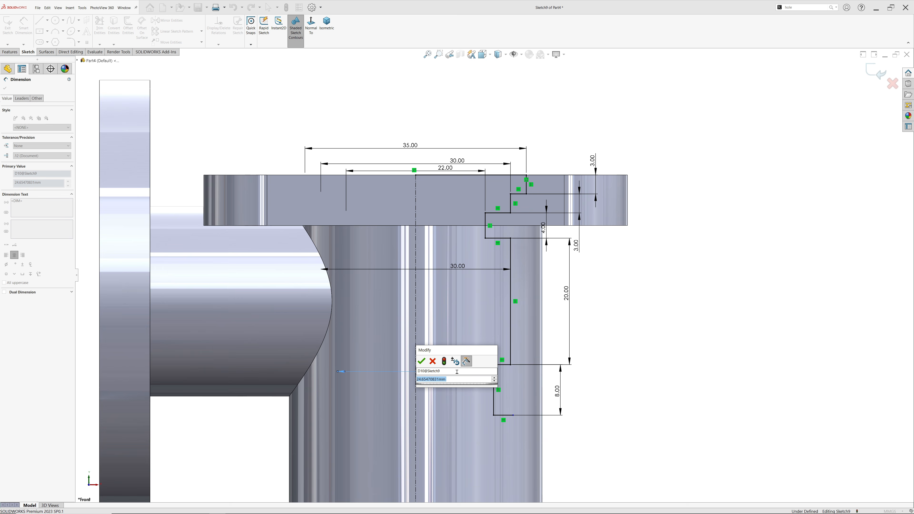
{"action": "type", "text": "20"}
{"action": "left_click", "coordinate": [423, 362]}
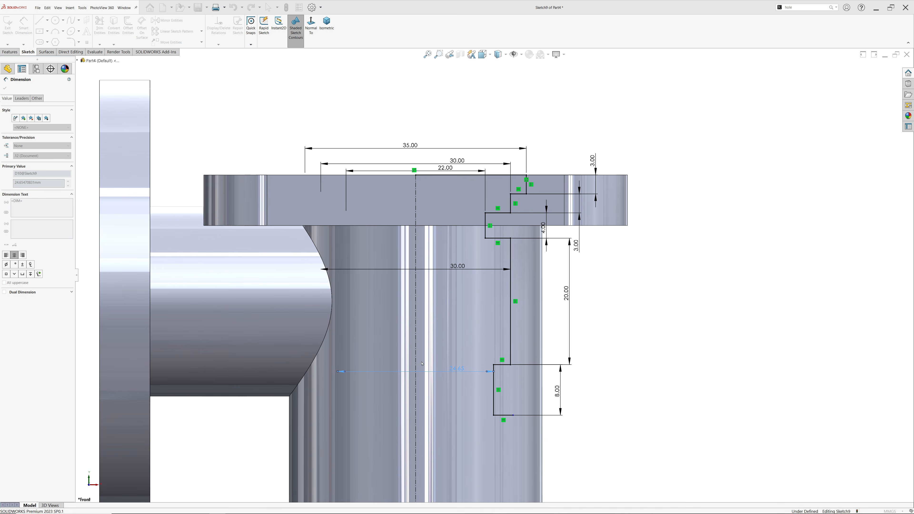
{"action": "scroll", "coordinate": [494, 275], "scroll_direction": "up", "scroll_amount": 6}
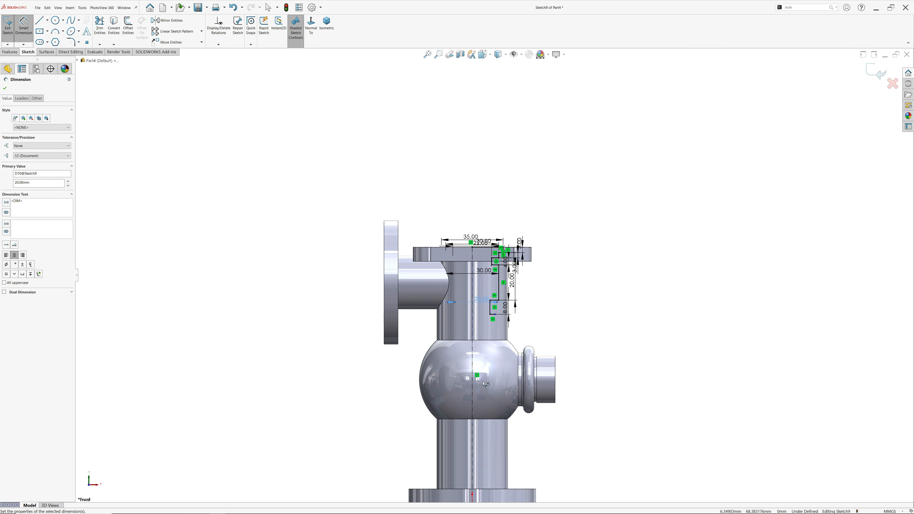
{"action": "scroll", "coordinate": [489, 371], "scroll_direction": "down", "scroll_amount": 1}
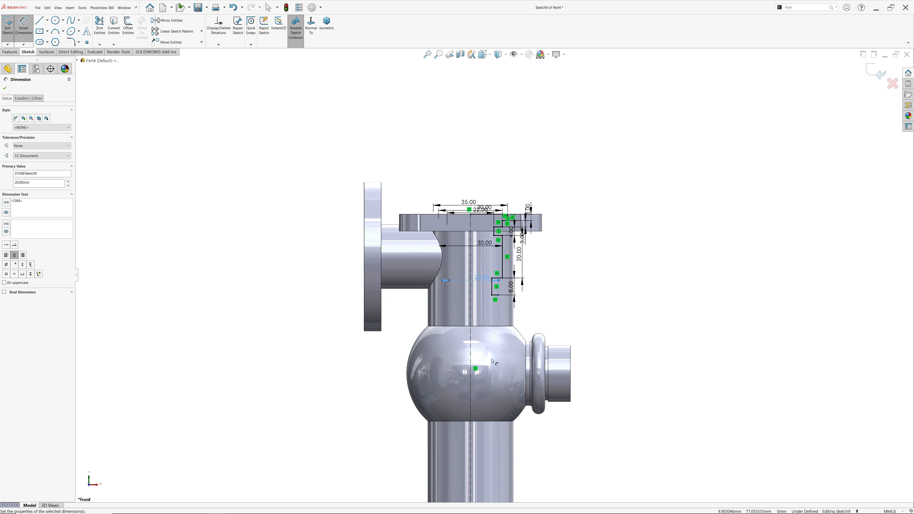
{"action": "key", "text": "Escape"}
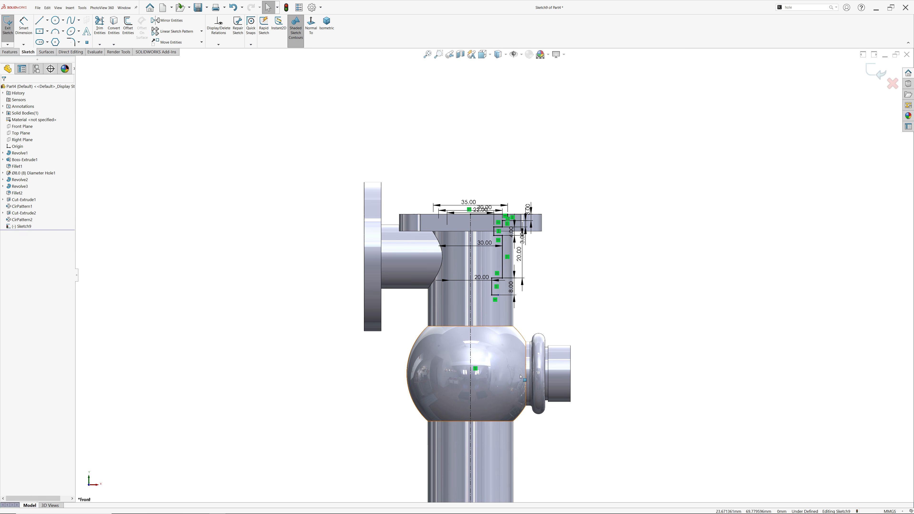
Examine the reference drawing for the dimensions of the spherical chamber and the bore sections above and below it.
{"action": "scroll", "coordinate": [468, 387], "scroll_direction": "down", "scroll_amount": 1}
{"action": "scroll", "coordinate": [467, 386], "scroll_direction": "down", "scroll_amount": 2}
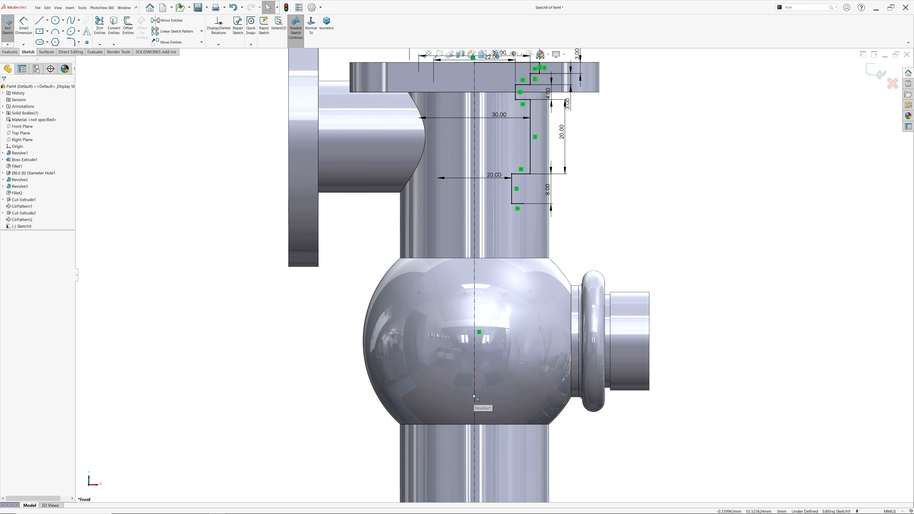
{"action": "key", "text": "alt+Tab"}
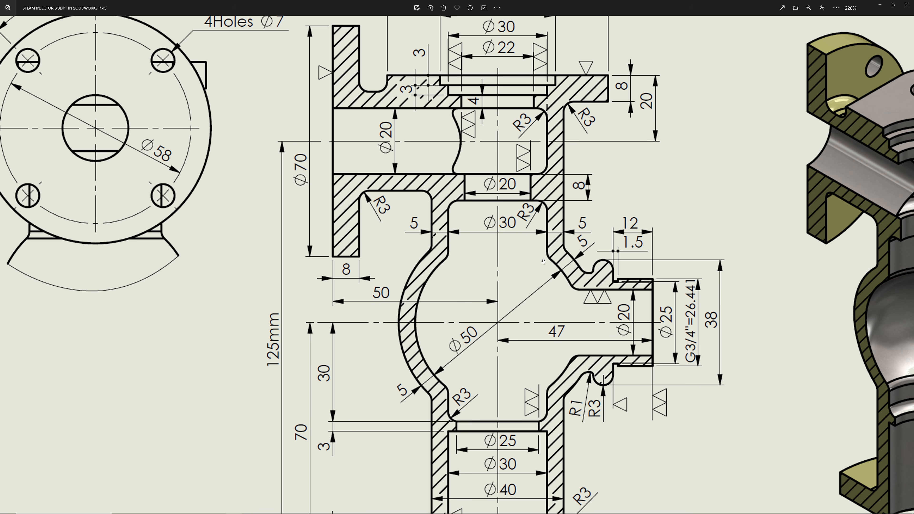
{"action": "left_click_drag", "start_coordinate": [543, 261], "coordinate": [544, 229]}
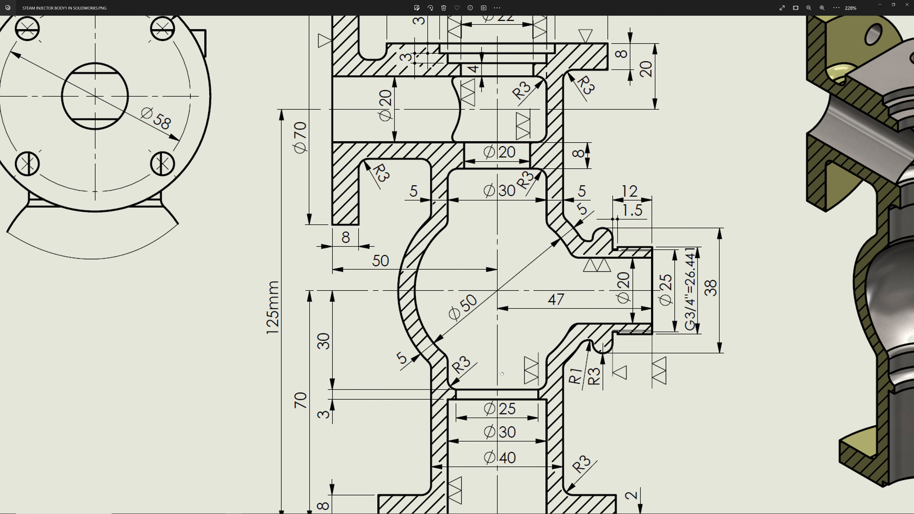
{"action": "scroll", "coordinate": [502, 373], "scroll_direction": "down", "scroll_amount": 3}
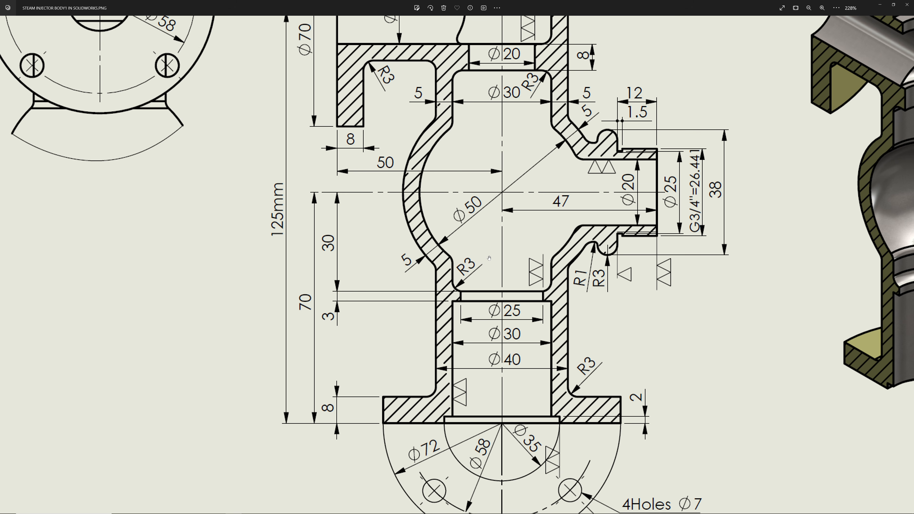
{"action": "left_click_drag", "start_coordinate": [489, 258], "coordinate": [487, 294]}
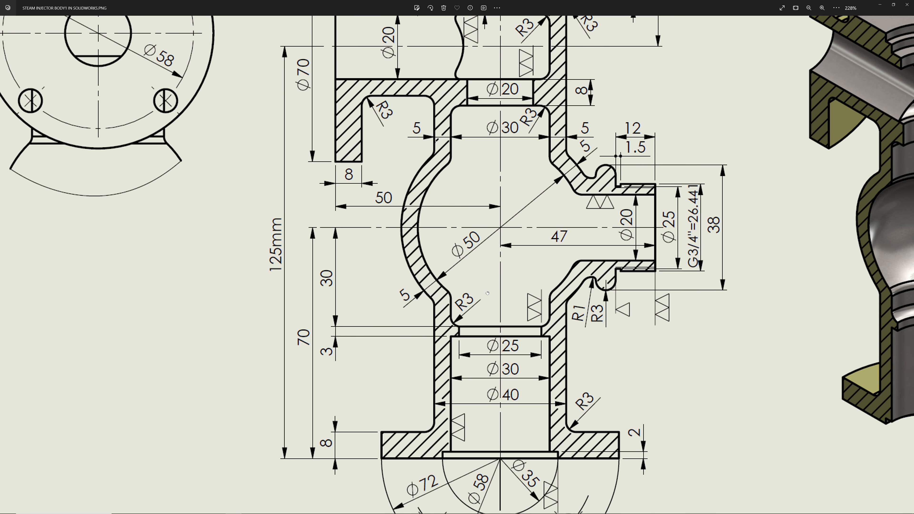
{"action": "left_click", "coordinate": [880, 5]}
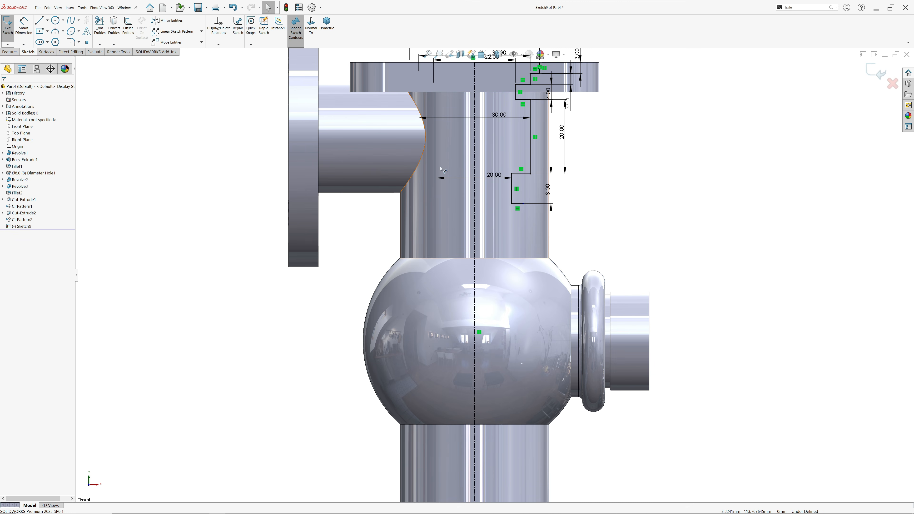
Sketch a line about 17 mm long down from the open end of the bore profile into the sphere and make it vertical.
{"action": "left_click", "coordinate": [40, 21]}
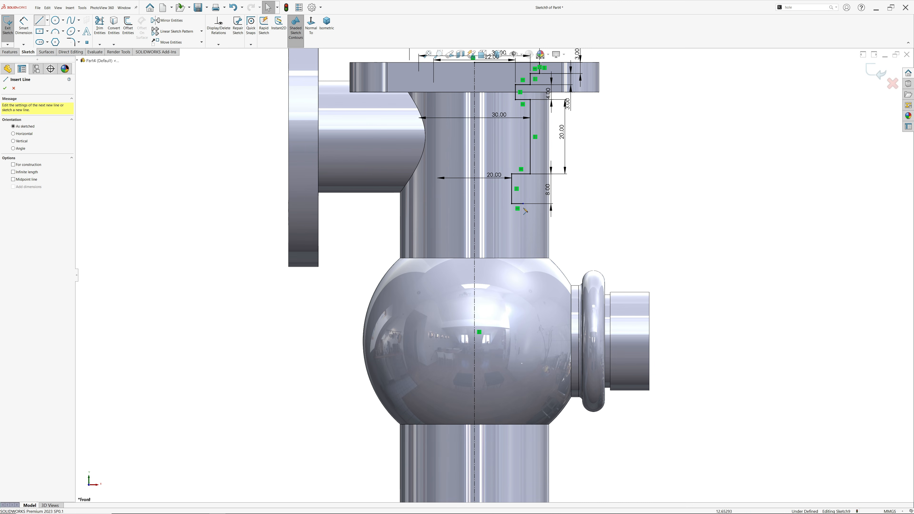
{"action": "left_click", "coordinate": [523, 204]}
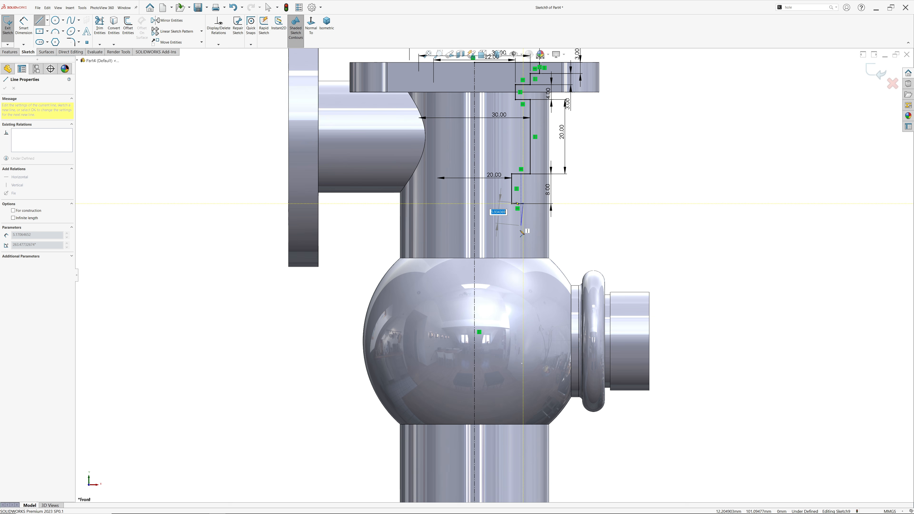
{"action": "left_click", "coordinate": [525, 268]}
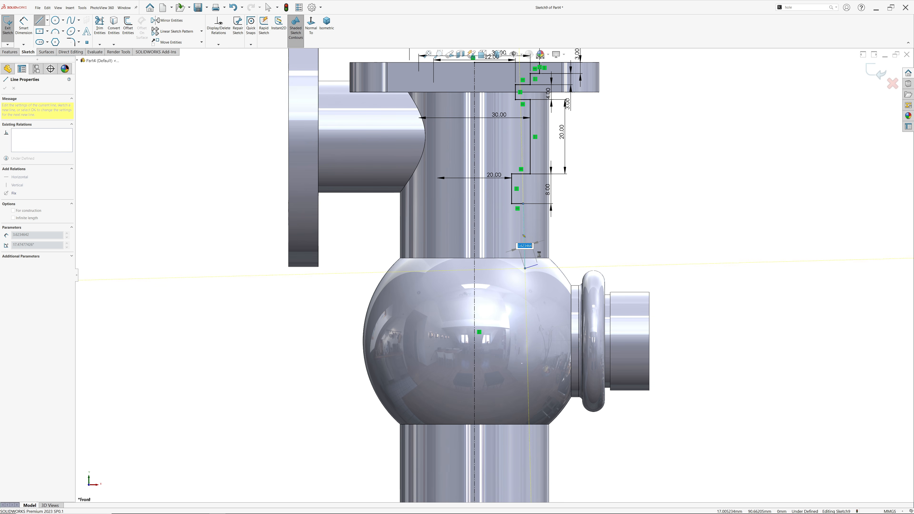
{"action": "key", "text": "Escape"}
{"action": "left_click", "coordinate": [525, 263]}
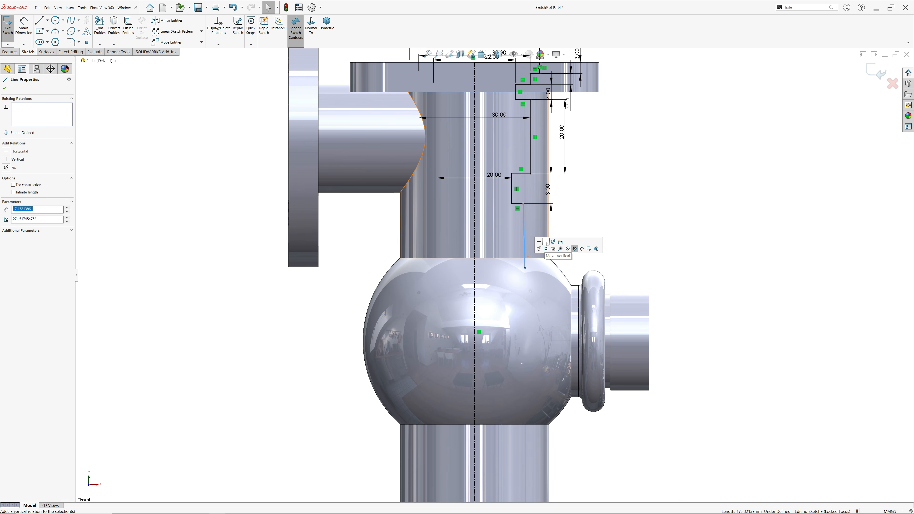
{"action": "left_click", "coordinate": [547, 250]}
{"action": "left_click", "coordinate": [573, 215]}
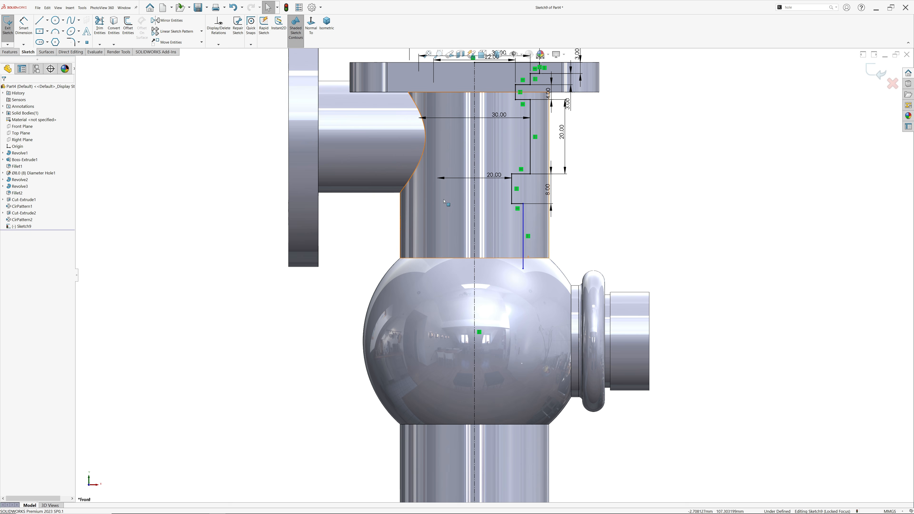
Draw a 50 mm diameter circle centered on the vertical centerline within the spherical body.
{"action": "left_click", "coordinate": [56, 20]}
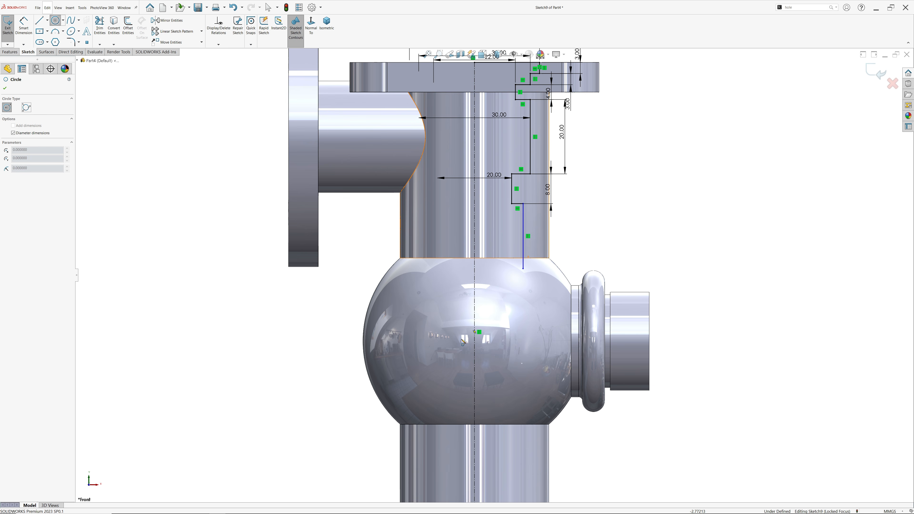
{"action": "scroll", "coordinate": [478, 339], "scroll_direction": "up", "scroll_amount": 3}
{"action": "scroll", "coordinate": [480, 339], "scroll_direction": "down", "scroll_amount": 1}
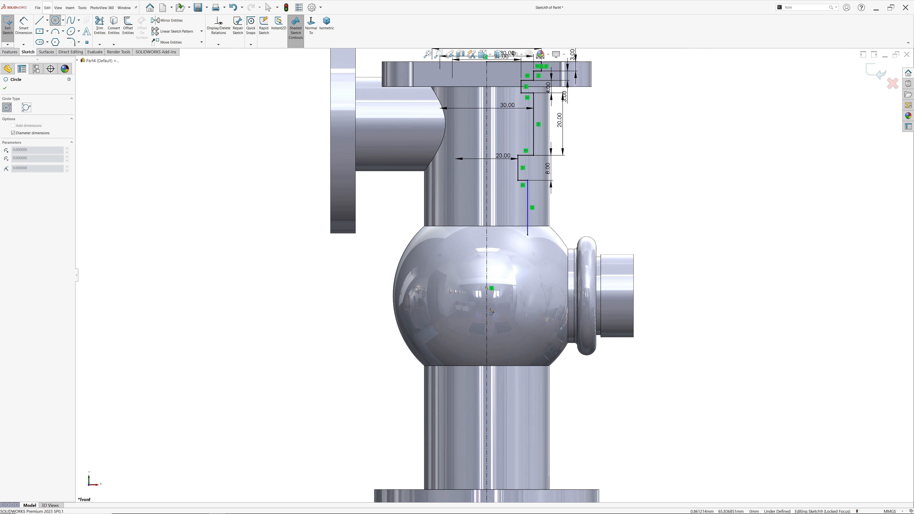
{"action": "left_click", "coordinate": [487, 295]}
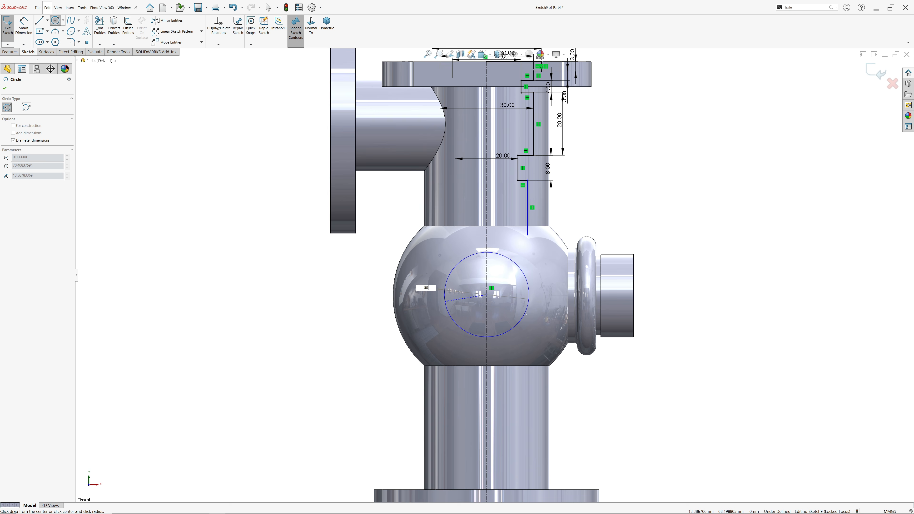
{"action": "key", "text": "Return"}
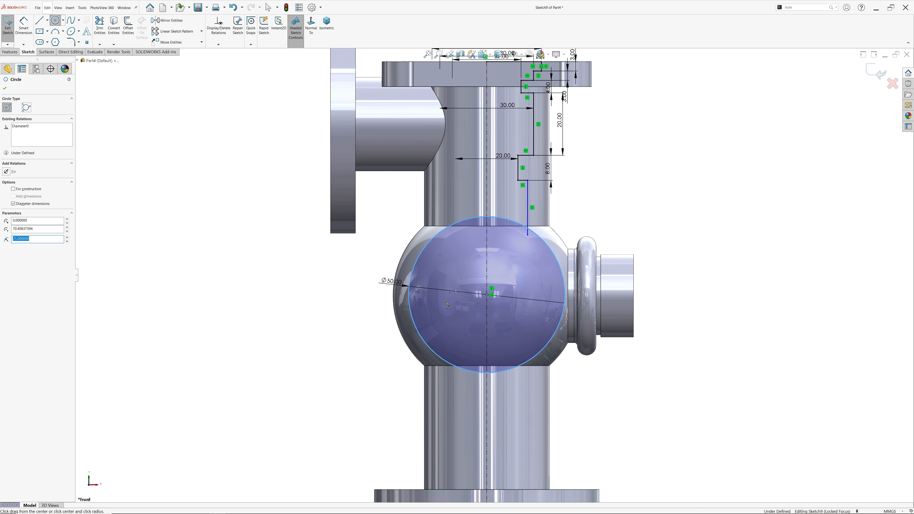
{"action": "key", "text": "Escape"}
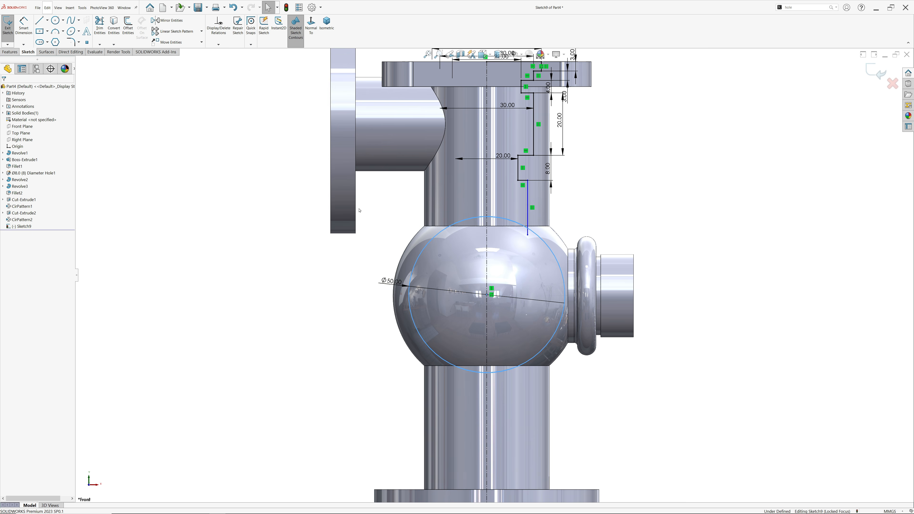
Dimension the circle center's height above the origin at the base flange as 70 mm.
{"action": "left_click", "coordinate": [25, 28]}
{"action": "scroll", "coordinate": [434, 229], "scroll_direction": "up", "scroll_amount": 2}
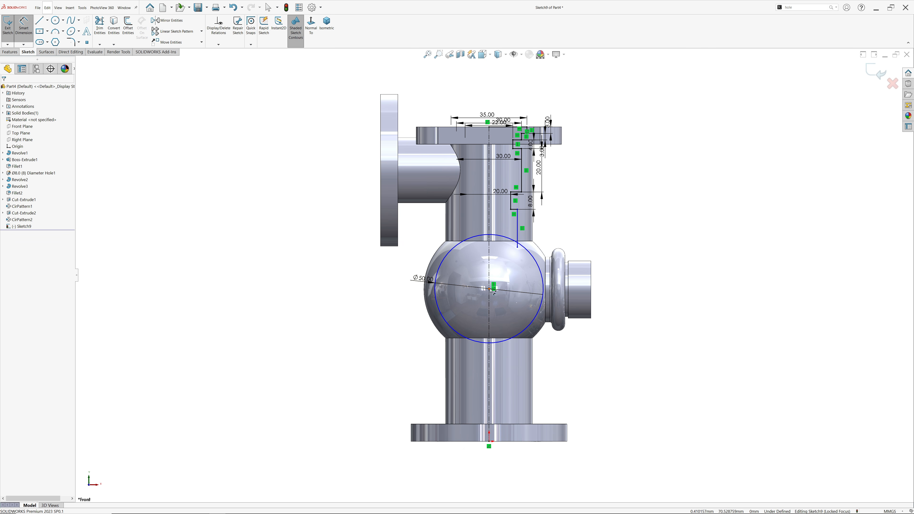
{"action": "left_click", "coordinate": [489, 289]}
{"action": "left_click", "coordinate": [489, 442]}
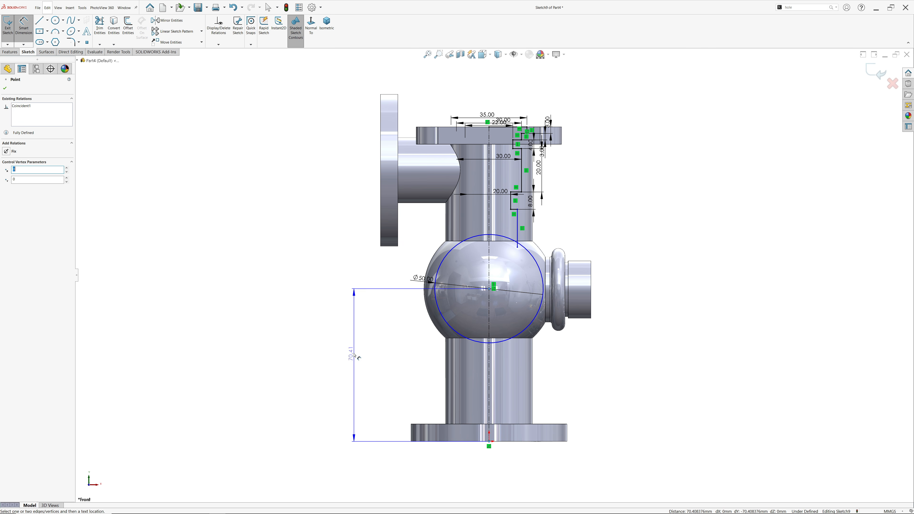
{"action": "left_click", "coordinate": [348, 352]}
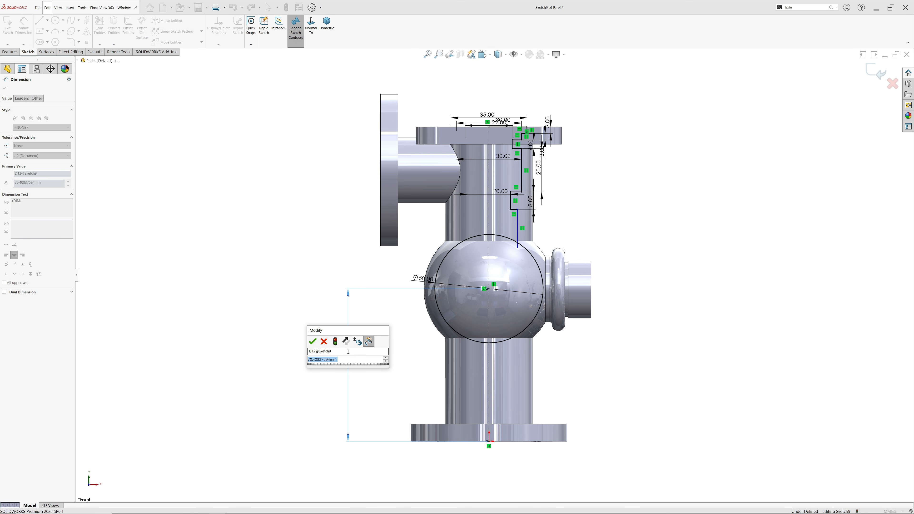
{"action": "type", "text": "70"}
{"action": "key", "text": "Return"}
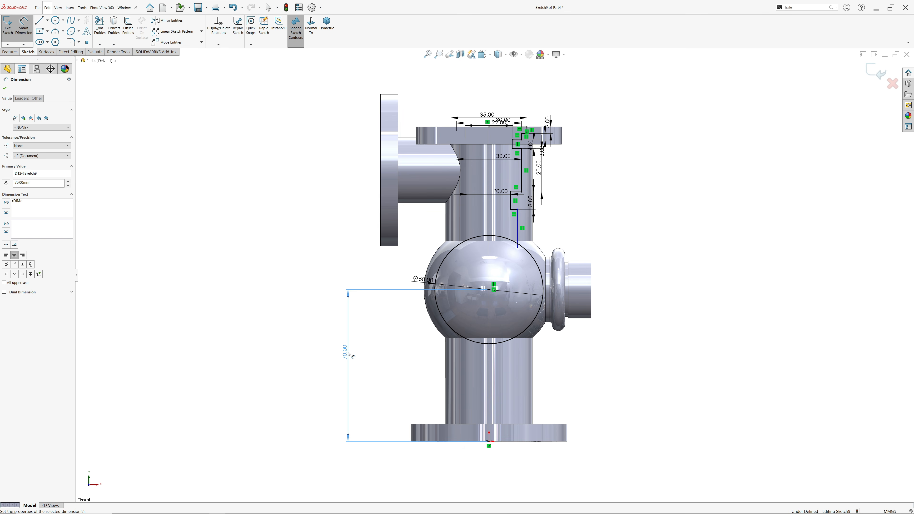
Dimension the diameter of the vertical line entering the circle as 30 mm across the centerline and finish dimensioning.
{"action": "scroll", "coordinate": [504, 245], "scroll_direction": "down", "scroll_amount": 4}
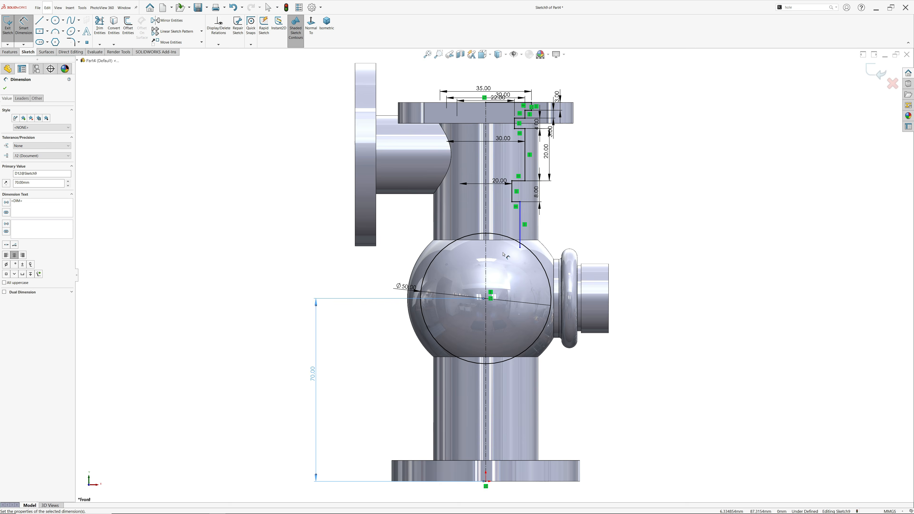
{"action": "left_click", "coordinate": [529, 217]}
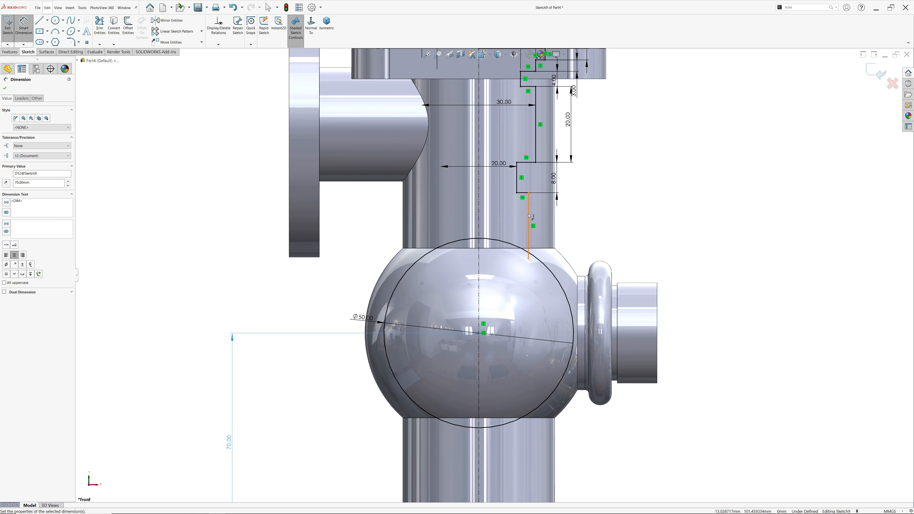
{"action": "left_click", "coordinate": [479, 218]}
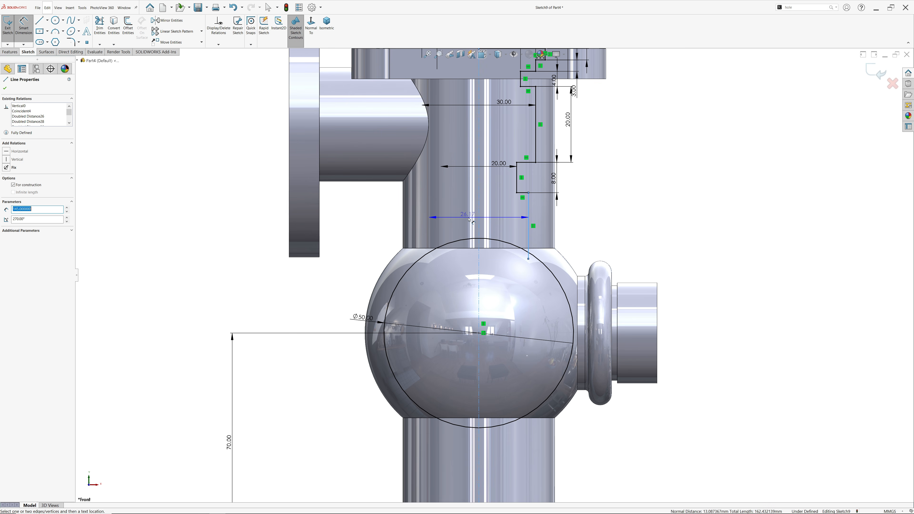
{"action": "left_click", "coordinate": [469, 220]}
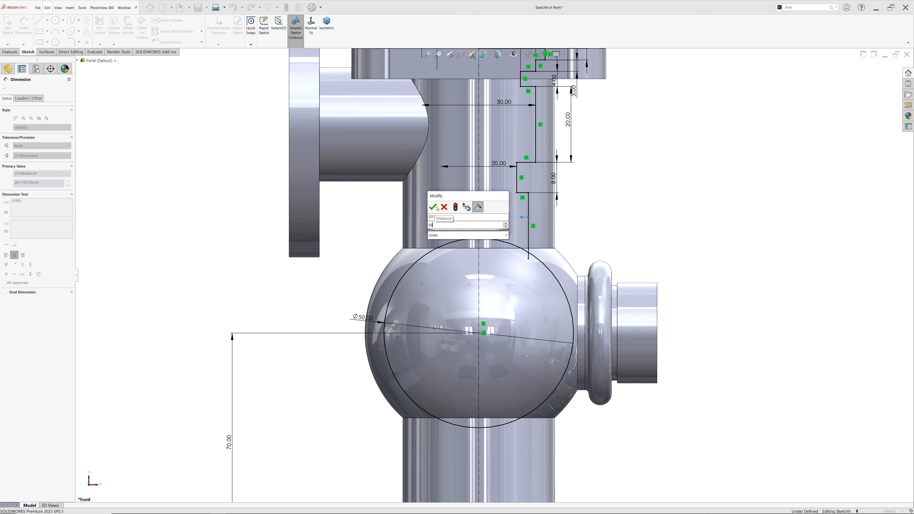
{"action": "left_click", "coordinate": [435, 209]}
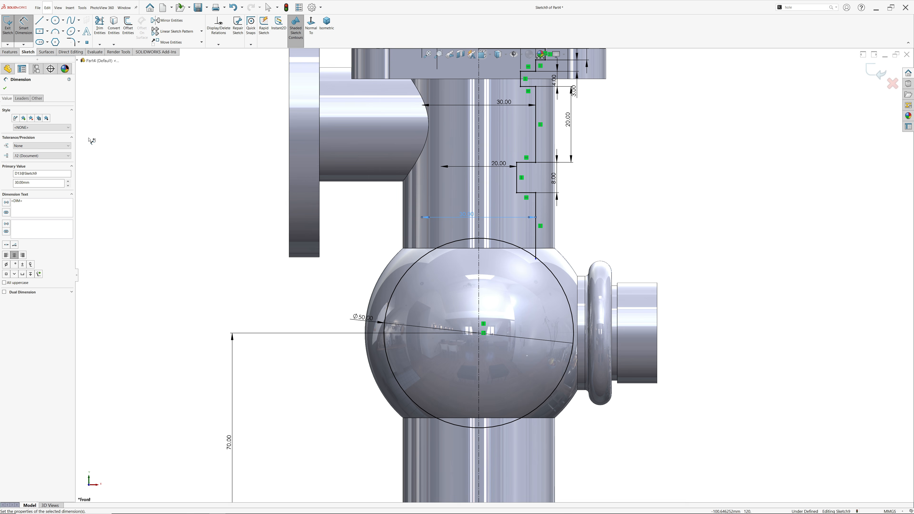
{"action": "left_click", "coordinate": [5, 88]}
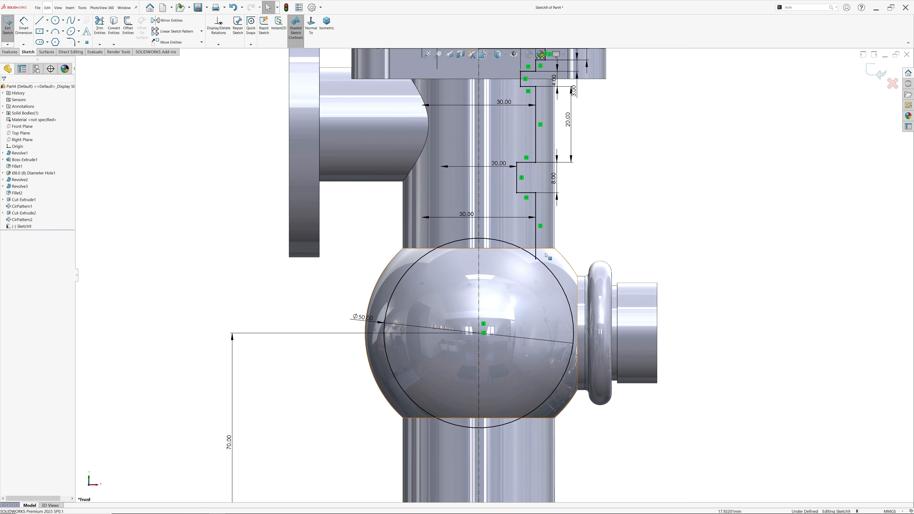
Attach the lower end of the vertical bore line to the 50 mm circle.
{"action": "scroll", "coordinate": [531, 257], "scroll_direction": "down", "scroll_amount": 6}
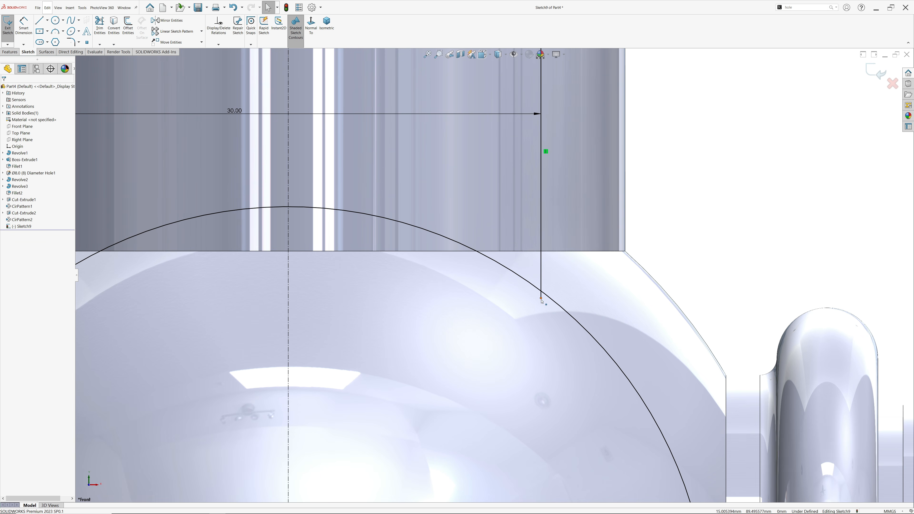
{"action": "left_click", "coordinate": [541, 292]}
{"action": "left_click_drag", "start_coordinate": [541, 292], "coordinate": [541, 291]}
{"action": "scroll", "coordinate": [528, 294], "scroll_direction": "up", "scroll_amount": 11}
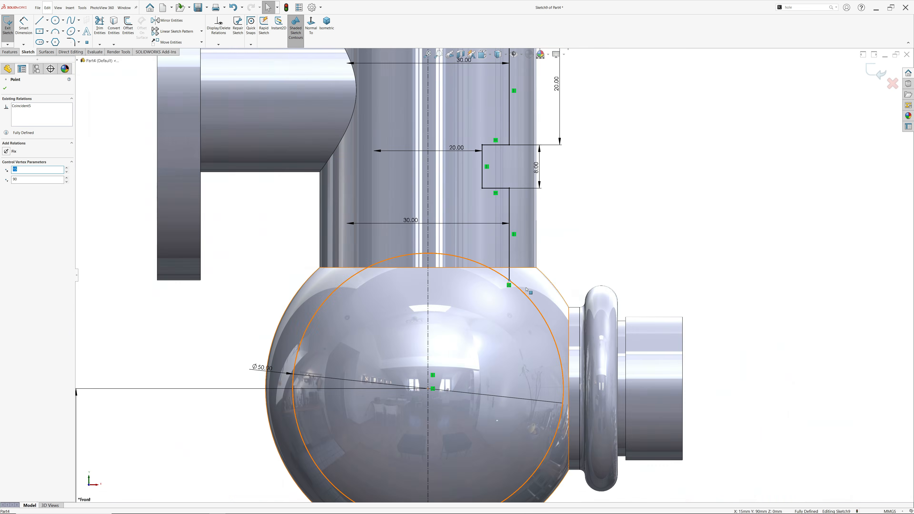
Sketch the lower bore outline from the origin: about 18 mm outward along the base, 2 mm up, 3.4 mm inward, and a long vertical.
{"action": "scroll", "coordinate": [469, 318], "scroll_direction": "down", "scroll_amount": 2}
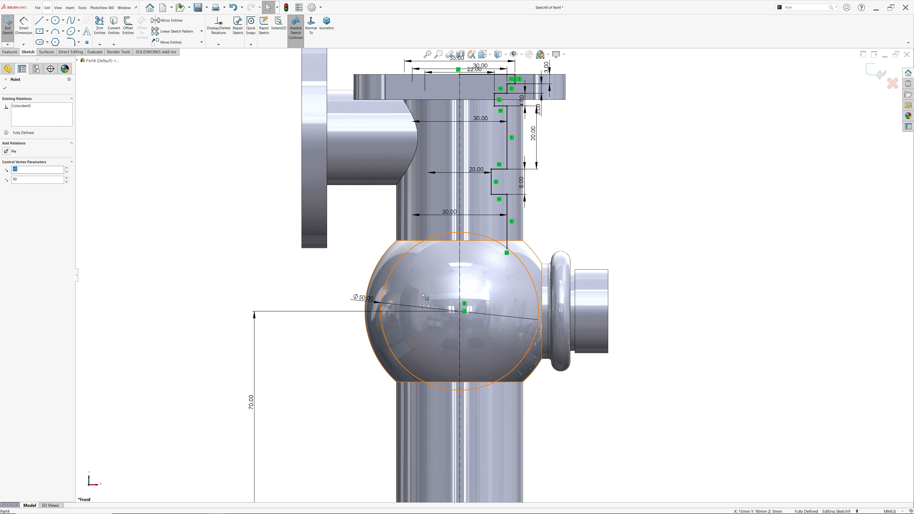
{"action": "scroll", "coordinate": [470, 311], "scroll_direction": "up", "scroll_amount": 2}
{"action": "scroll", "coordinate": [469, 316], "scroll_direction": "down", "scroll_amount": 2}
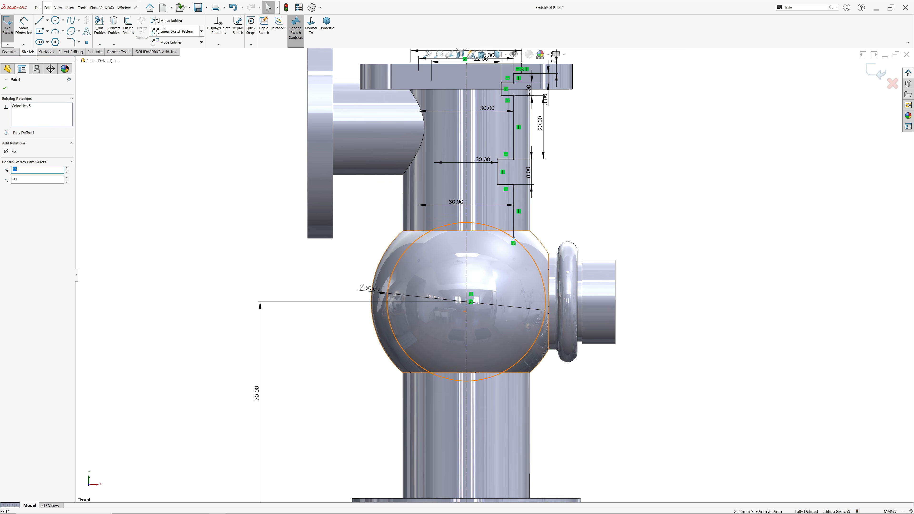
{"action": "scroll", "coordinate": [481, 396], "scroll_direction": "up", "scroll_amount": 2}
{"action": "scroll", "coordinate": [480, 414], "scroll_direction": "down", "scroll_amount": 1}
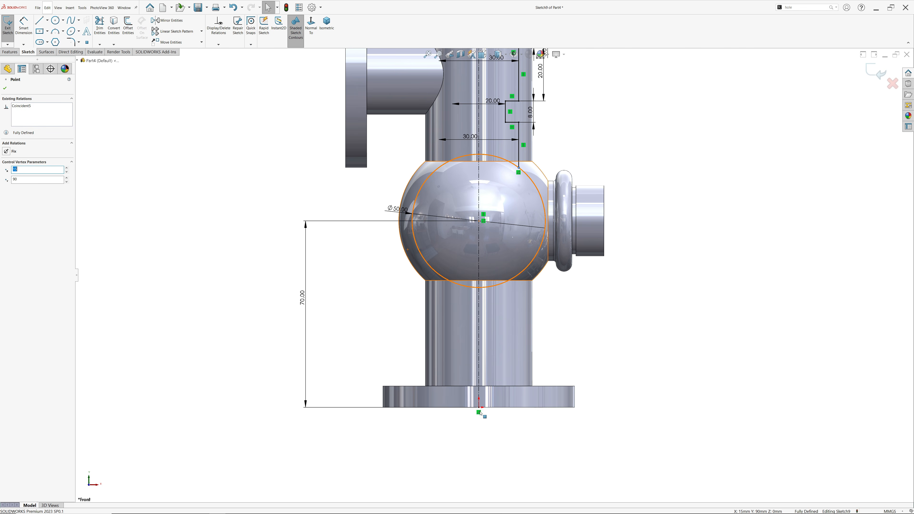
{"action": "left_click", "coordinate": [39, 20]}
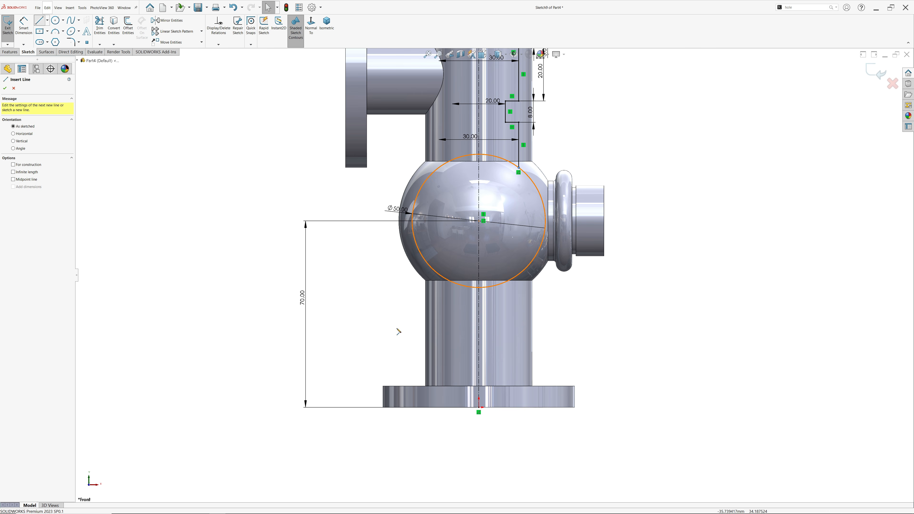
{"action": "scroll", "coordinate": [482, 404], "scroll_direction": "down", "scroll_amount": 3}
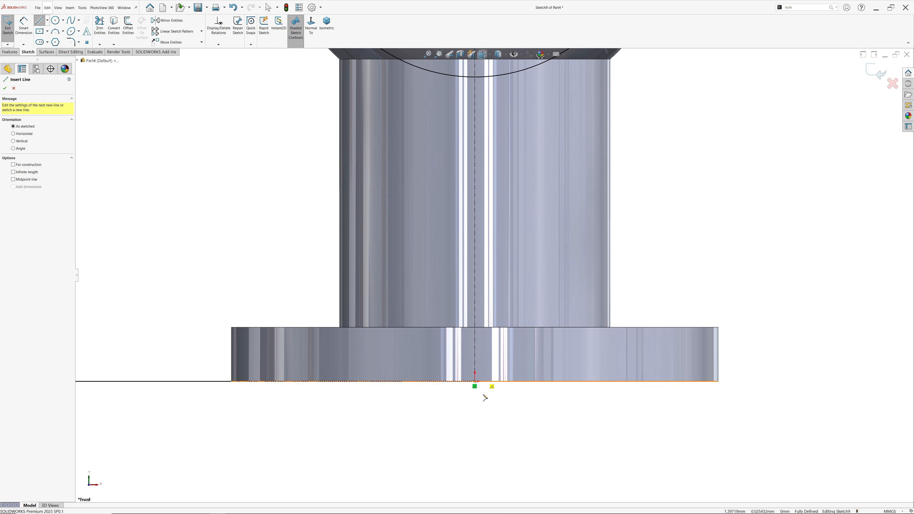
{"action": "left_click", "coordinate": [475, 381]}
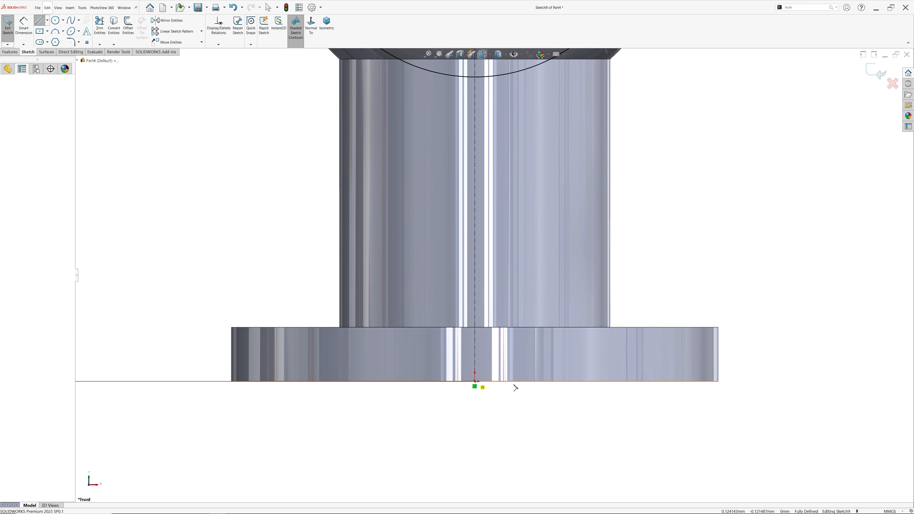
{"action": "left_click", "coordinate": [599, 382]}
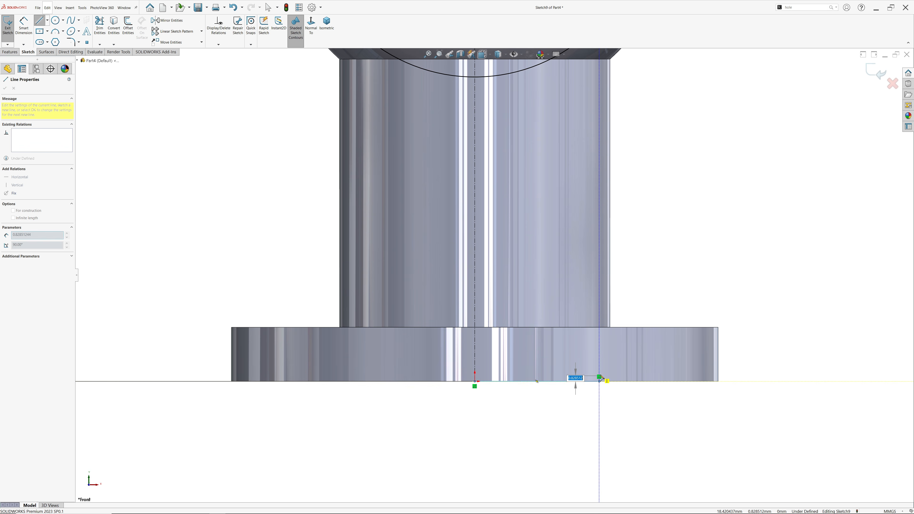
{"action": "left_click", "coordinate": [599, 368]}
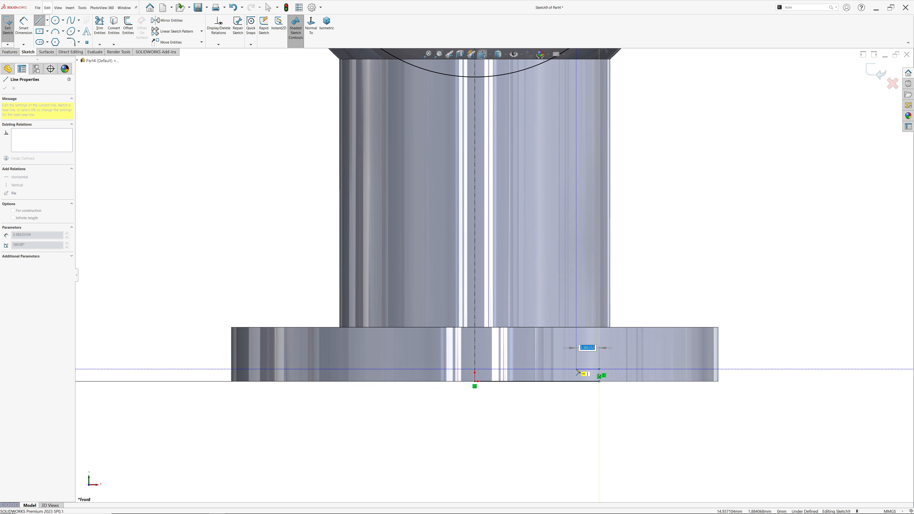
{"action": "left_click", "coordinate": [576, 369]}
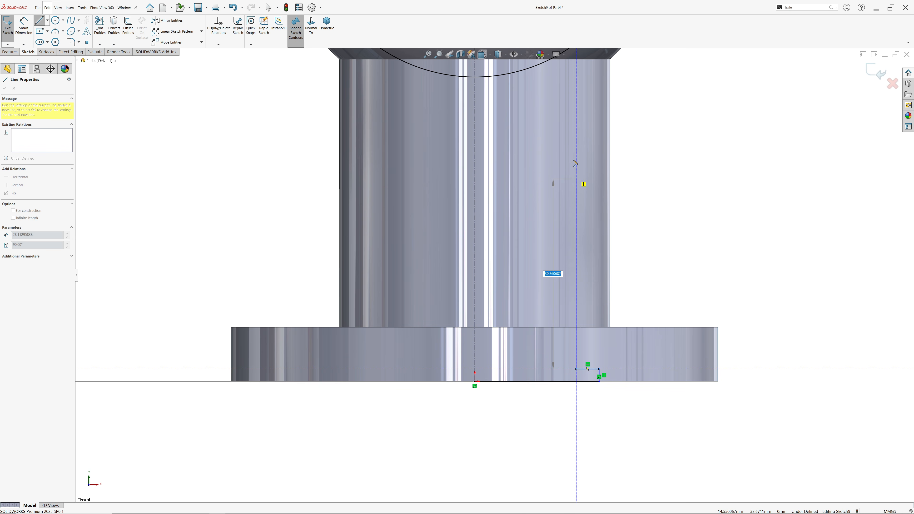
{"action": "left_click", "coordinate": [576, 136]}
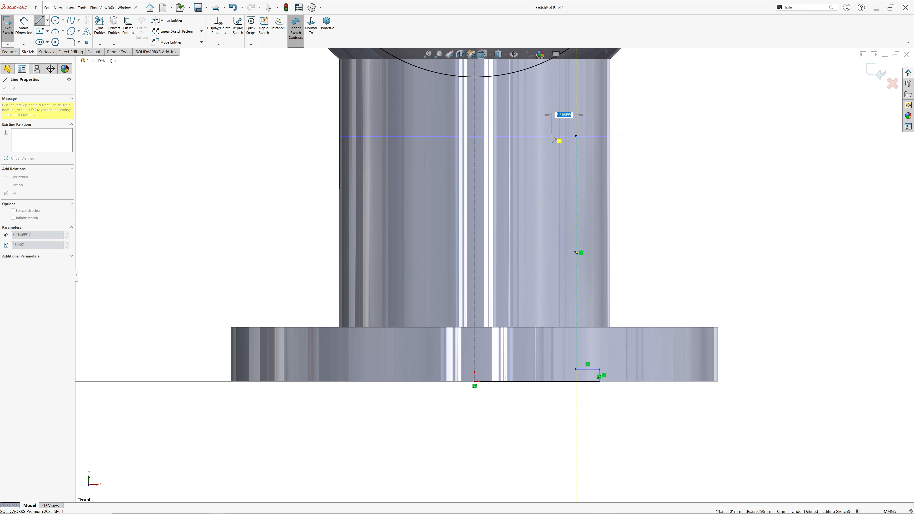
Add an inward step about 3.6 mm wide and 2.2 mm high, and continue vertically about 10.5 mm to the circle.
{"action": "left_click", "coordinate": [552, 136]}
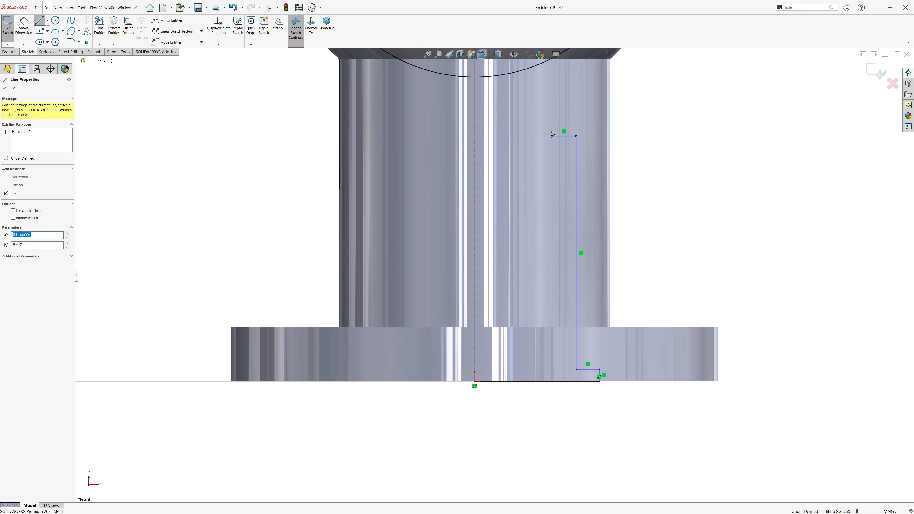
{"action": "left_click", "coordinate": [552, 122]}
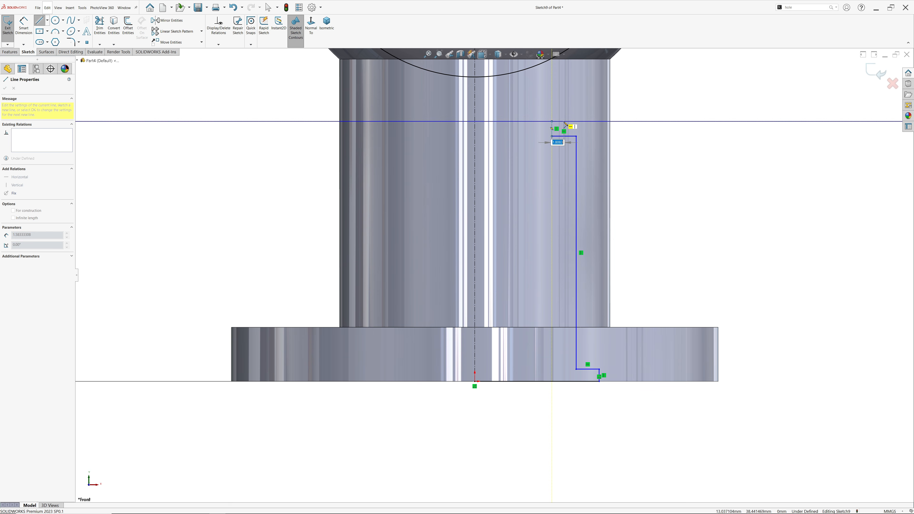
{"action": "left_click", "coordinate": [567, 121]}
{"action": "scroll", "coordinate": [541, 108], "scroll_direction": "up", "scroll_amount": 3}
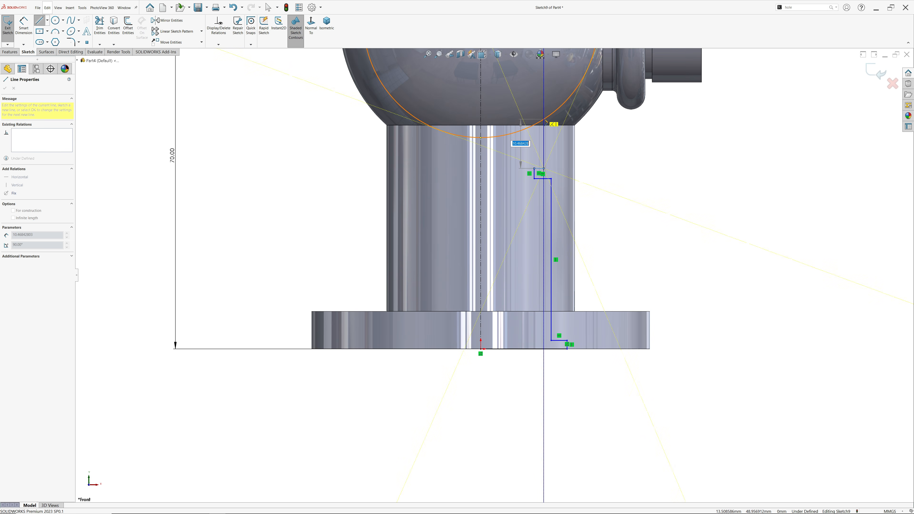
{"action": "left_click", "coordinate": [544, 144]}
{"action": "key", "text": "Escape"}
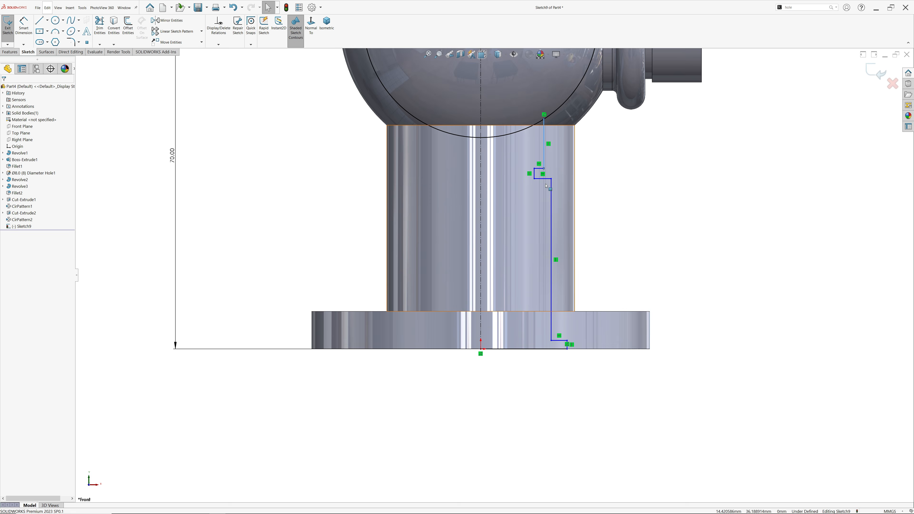
Trim the 50 mm circle to the single arc joining the upper and lower bore lines on the profile side of the centerline.
{"action": "scroll", "coordinate": [495, 273], "scroll_direction": "up", "scroll_amount": 3}
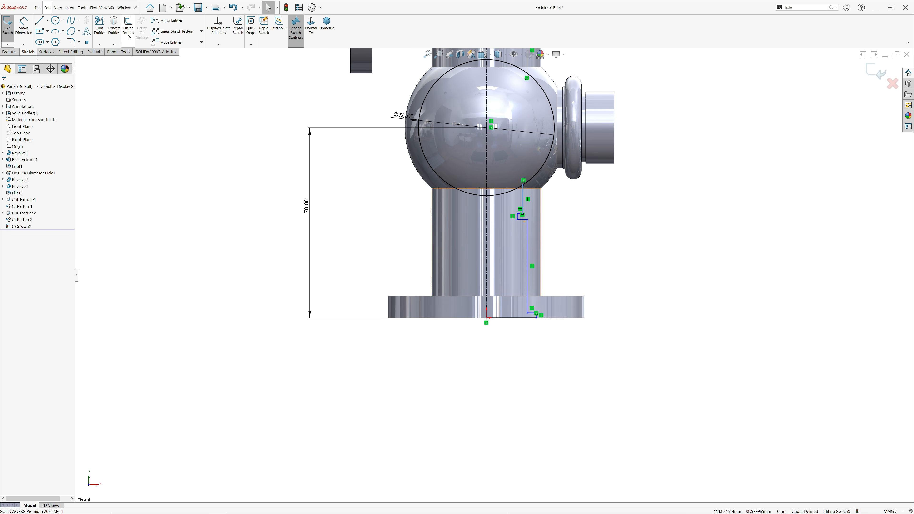
{"action": "left_click", "coordinate": [100, 29]}
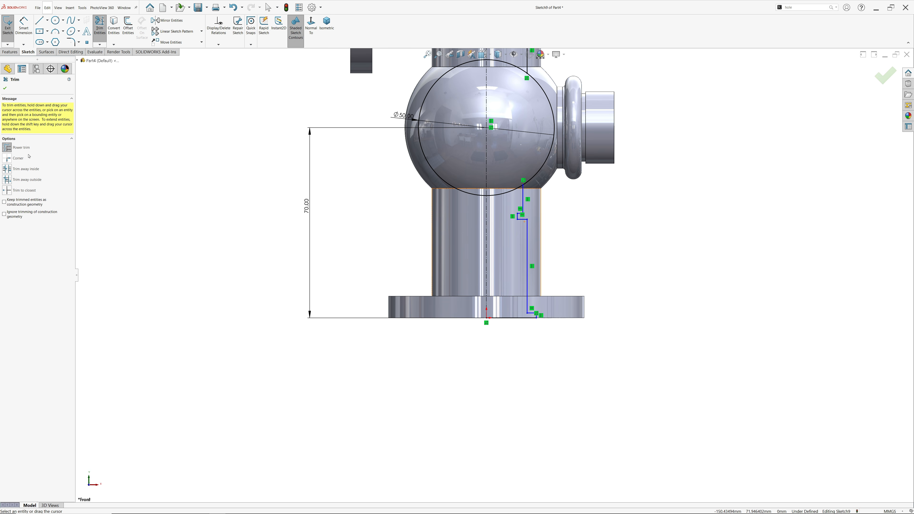
{"action": "left_click_drag", "start_coordinate": [403, 176], "coordinate": [448, 166]}
{"action": "scroll", "coordinate": [479, 87], "scroll_direction": "up", "scroll_amount": 1}
{"action": "scroll", "coordinate": [479, 87], "scroll_direction": "down", "scroll_amount": 3}
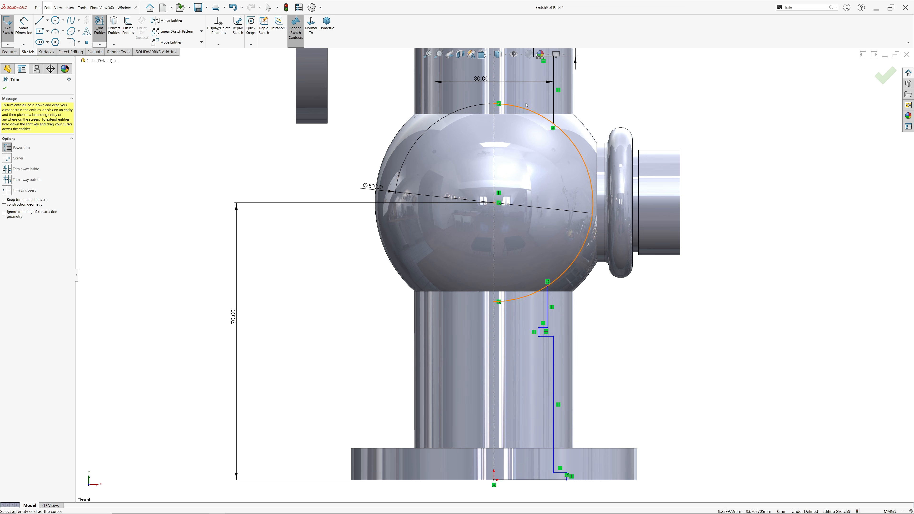
{"action": "left_click_drag", "start_coordinate": [529, 98], "coordinate": [521, 124]}
{"action": "scroll", "coordinate": [523, 187], "scroll_direction": "up", "scroll_amount": 2}
{"action": "scroll", "coordinate": [524, 304], "scroll_direction": "down", "scroll_amount": 3}
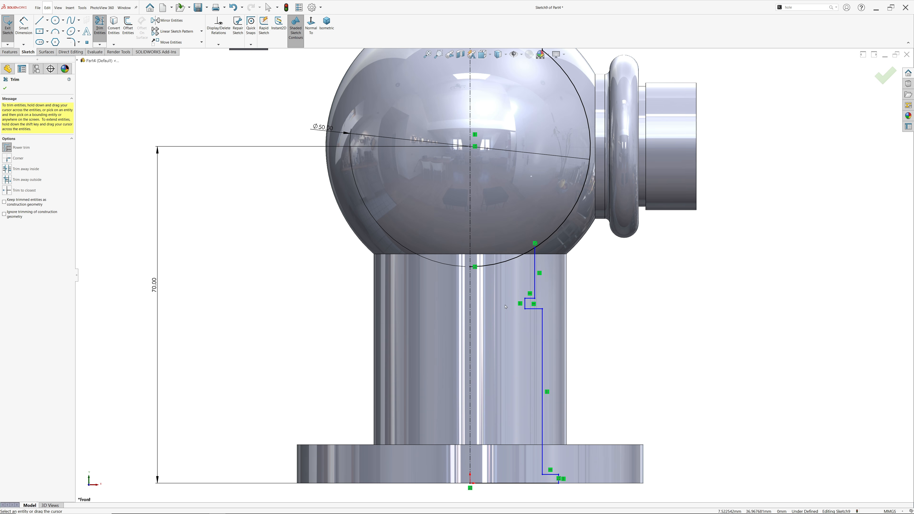
{"action": "mouse_move", "coordinate": [495, 287]}
{"action": "left_mouse_down"}
{"action": "mouse_move", "coordinate": [495, 256]}
{"action": "mouse_move", "coordinate": [423, 254]}
{"action": "left_mouse_up"}
{"action": "key", "text": "Escape"}
Dimension the height of the short vertical line at the base opening as 2 mm.
{"action": "scroll", "coordinate": [488, 360], "scroll_direction": "up", "scroll_amount": 3}
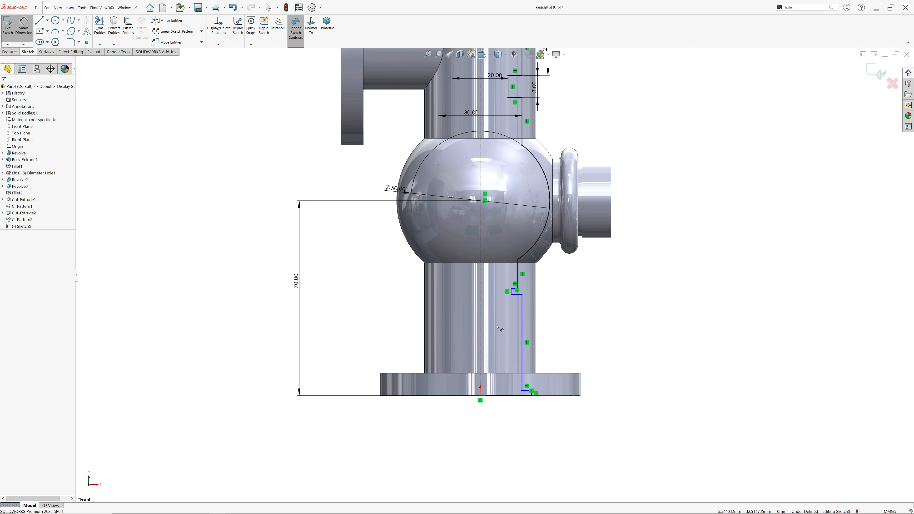
{"action": "scroll", "coordinate": [489, 399], "scroll_direction": "down", "scroll_amount": 1}
{"action": "scroll", "coordinate": [488, 400], "scroll_direction": "down", "scroll_amount": 2}
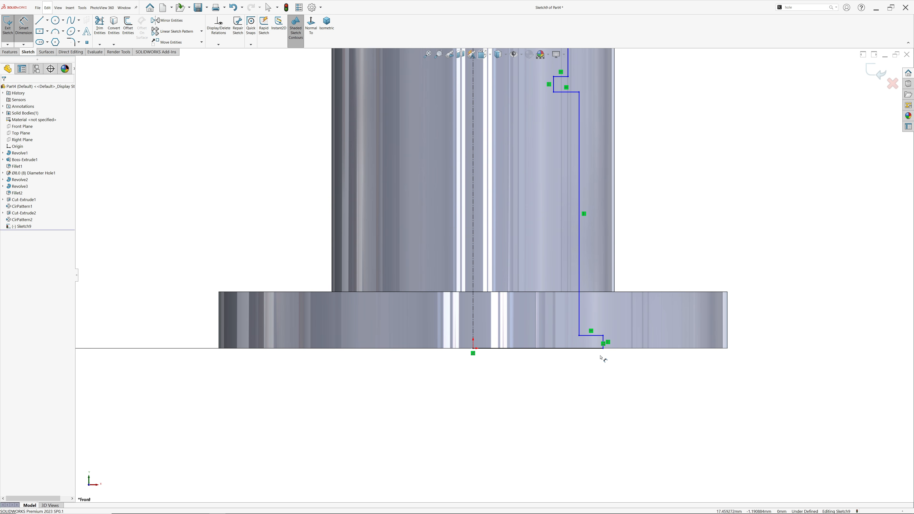
{"action": "left_click", "coordinate": [604, 342]}
{"action": "left_click", "coordinate": [652, 347]}
{"action": "type", "text": "2"}
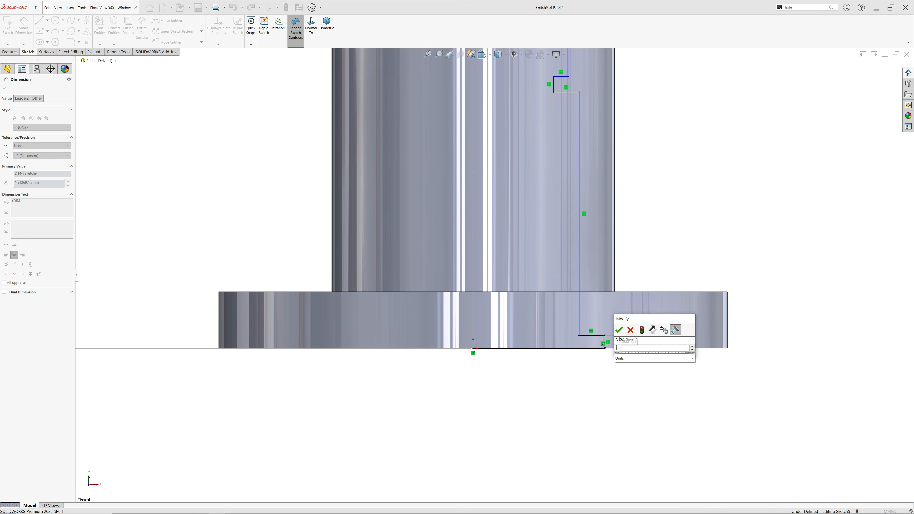
{"action": "left_click", "coordinate": [619, 330]}
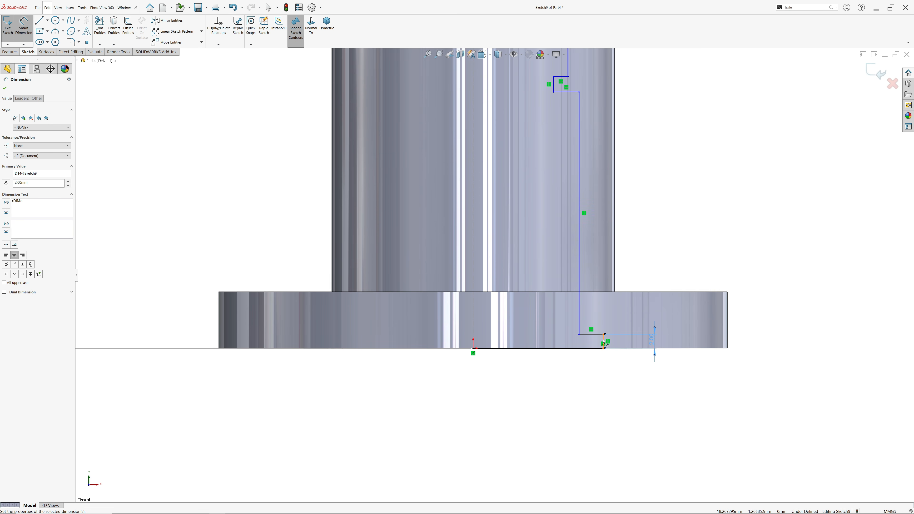
Dimension the base recess diameter across the centerline as 35 mm.
{"action": "left_click", "coordinate": [604, 342]}
{"action": "left_click", "coordinate": [473, 357]}
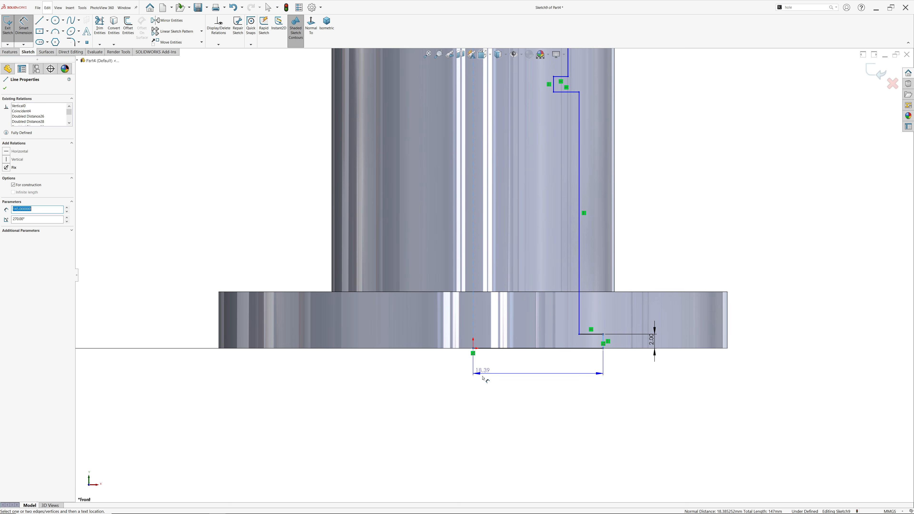
{"action": "left_click", "coordinate": [460, 389]}
{"action": "type", "text": "35"}
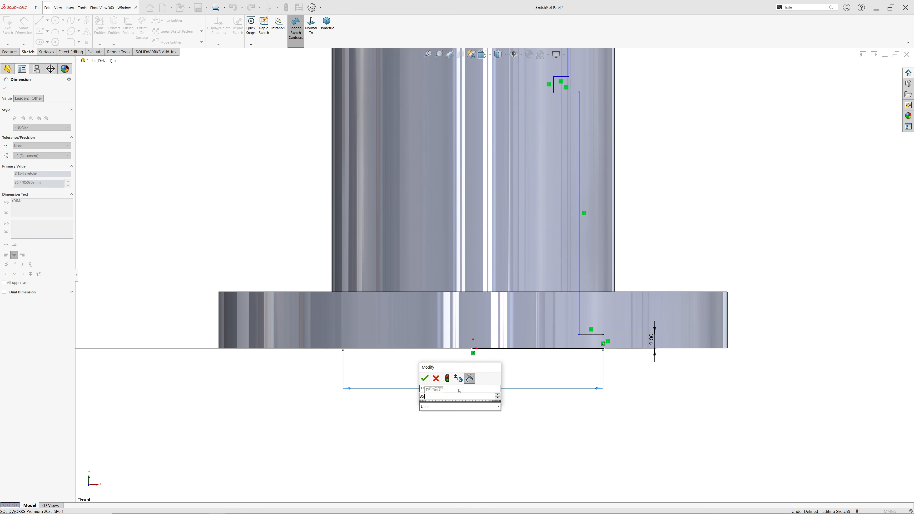
{"action": "key", "text": "Return"}
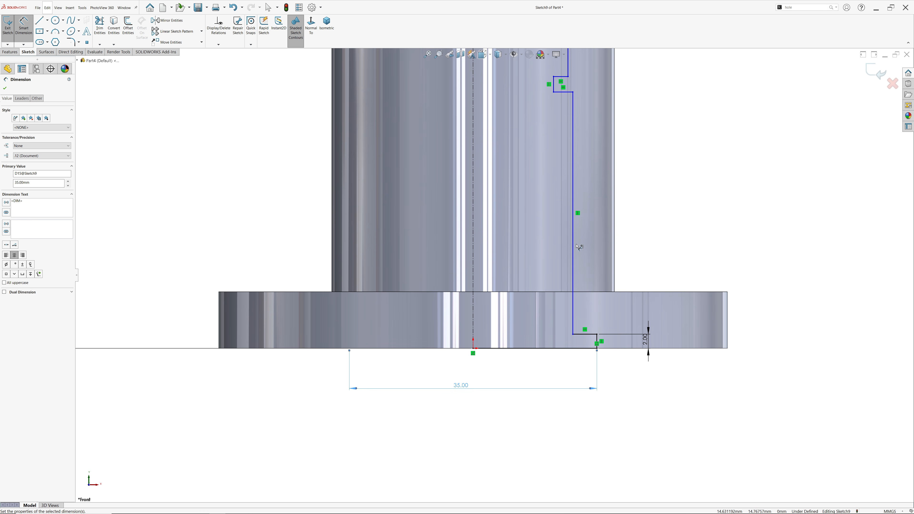
Dimension the diameter of the long lower bore line across the centerline as 30 mm.
{"action": "left_click", "coordinate": [573, 223]}
{"action": "left_click", "coordinate": [521, 226]}
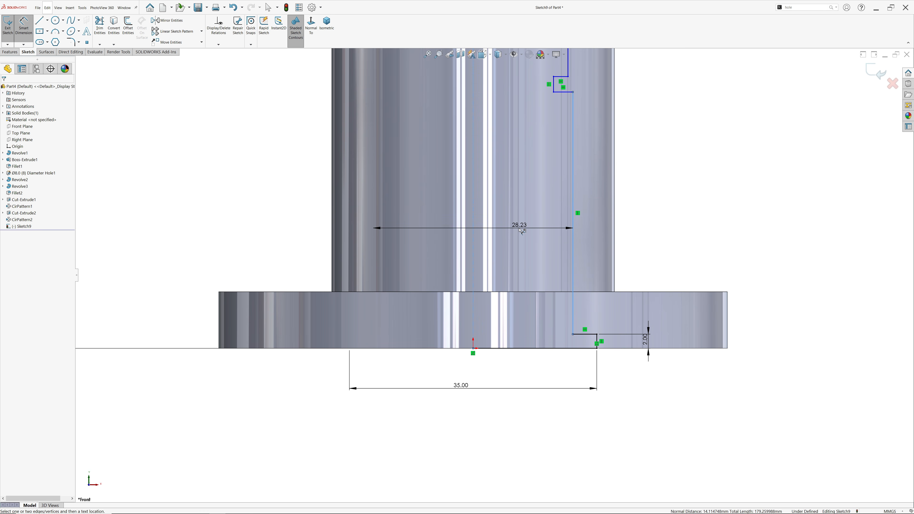
{"action": "type", "text": "30"}
{"action": "key", "text": "Return"}
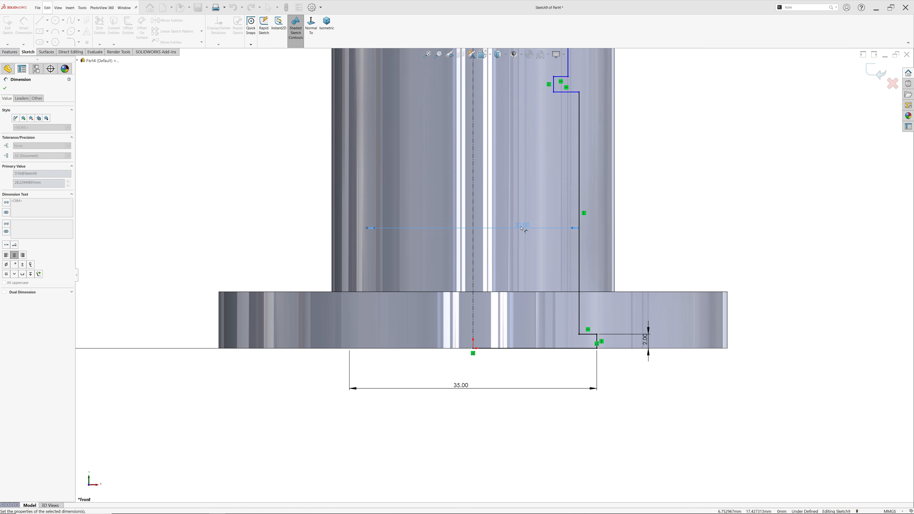
Dimension the diameter of the narrow step below the sphere across the centerline as 25 mm.
{"action": "scroll", "coordinate": [500, 230], "scroll_direction": "up", "scroll_amount": 3}
{"action": "scroll", "coordinate": [513, 153], "scroll_direction": "down", "scroll_amount": 2}
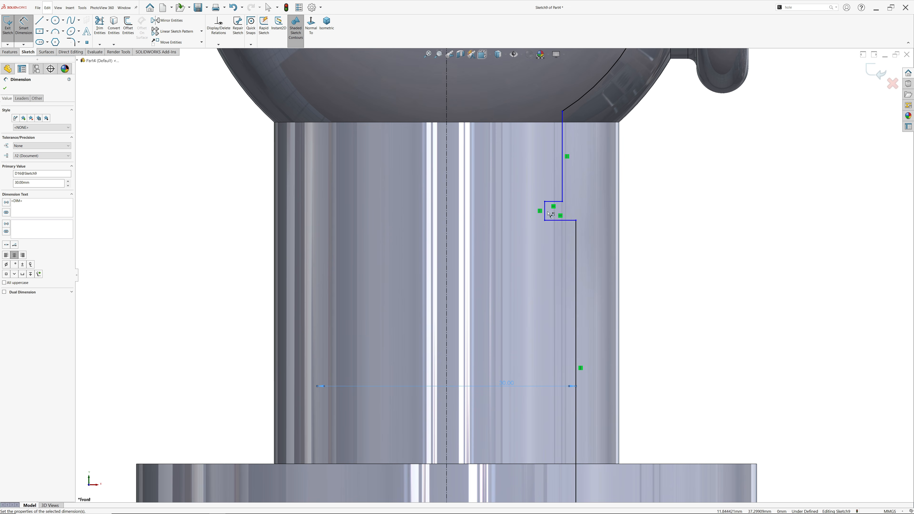
{"action": "left_click", "coordinate": [545, 211]}
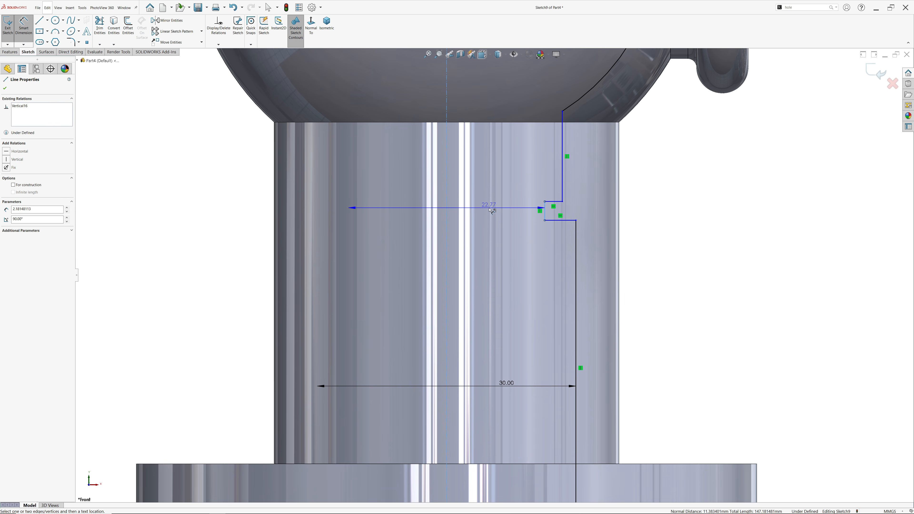
{"action": "left_click", "coordinate": [492, 210]}
{"action": "type", "text": "25"}
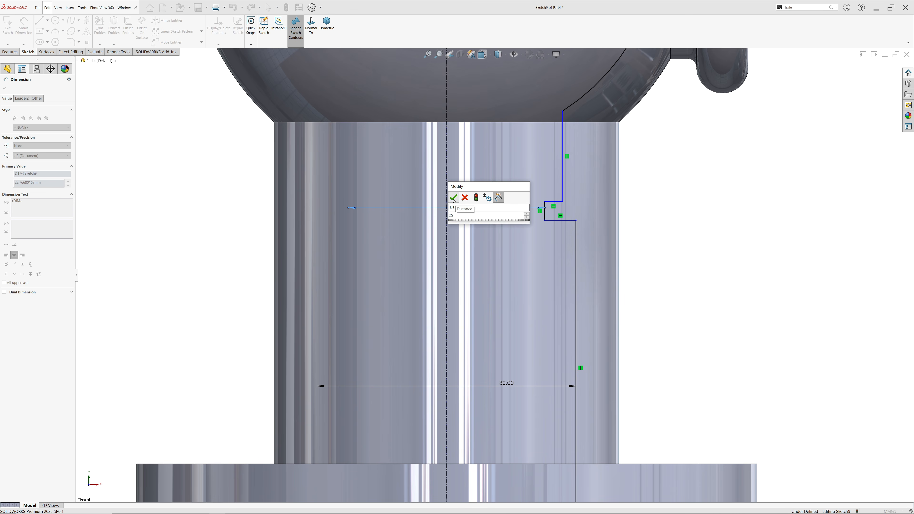
{"action": "key", "text": "Return"}
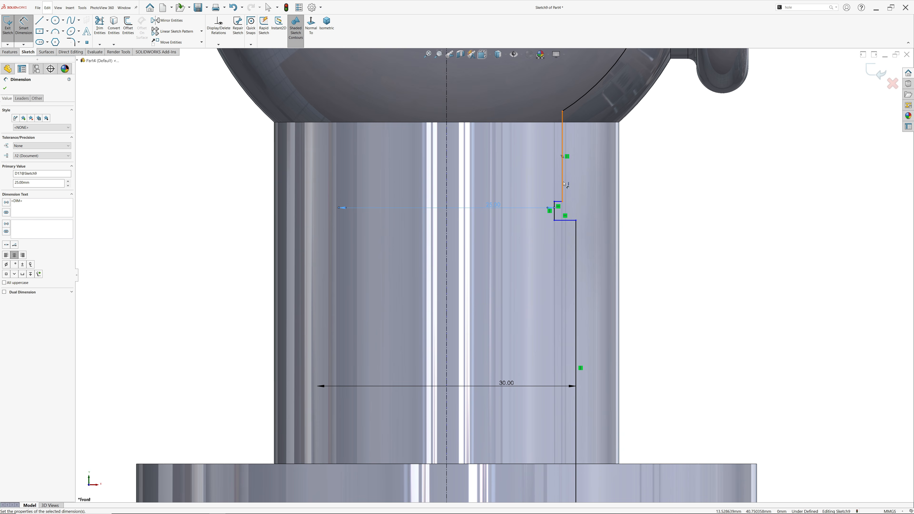
Dimension the diameter of the vertical bore line directly below the sphere across the centerline as 30 mm.
{"action": "left_click", "coordinate": [563, 182]}
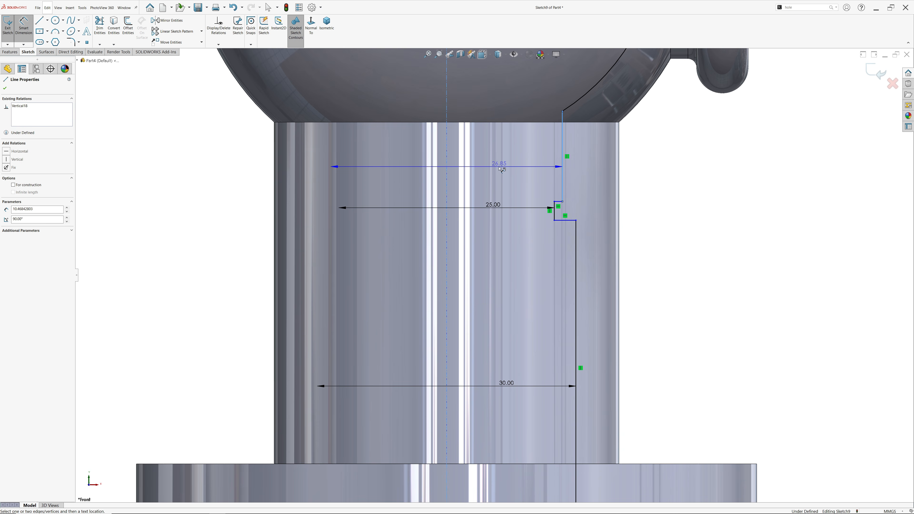
{"action": "left_click", "coordinate": [498, 167]}
{"action": "type", "text": "30"}
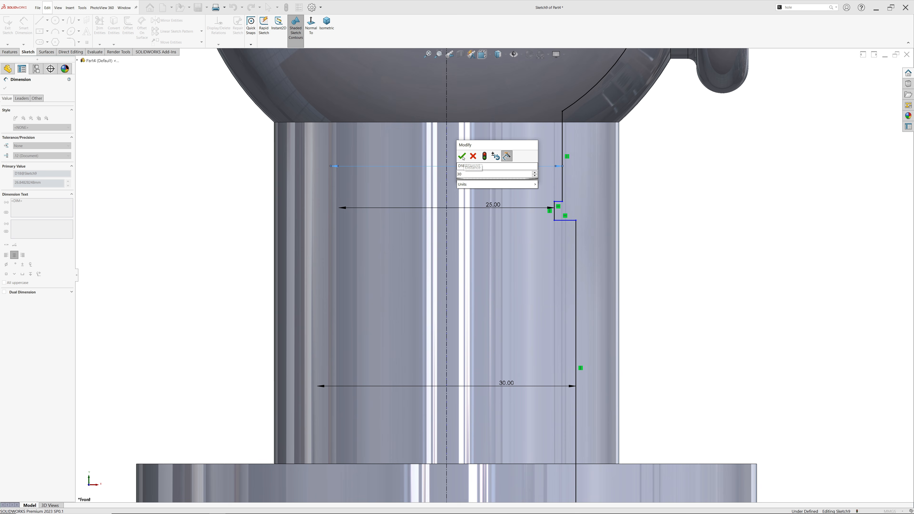
{"action": "key", "text": "Return"}
Dimension the vertical distance from the sphere's center to the upper edge of the narrow step below it as 30 mm.
{"action": "scroll", "coordinate": [512, 177], "scroll_direction": "up", "scroll_amount": 5}
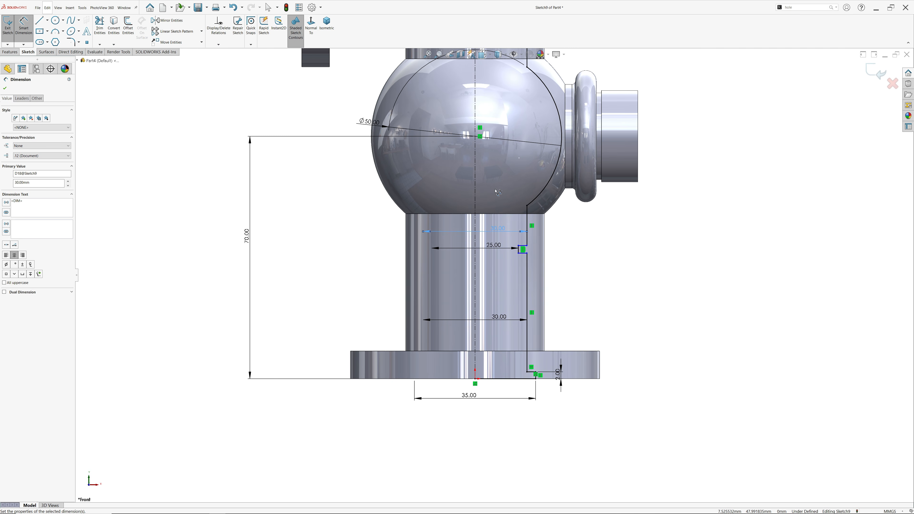
{"action": "scroll", "coordinate": [391, 198], "scroll_direction": "down", "scroll_amount": 1}
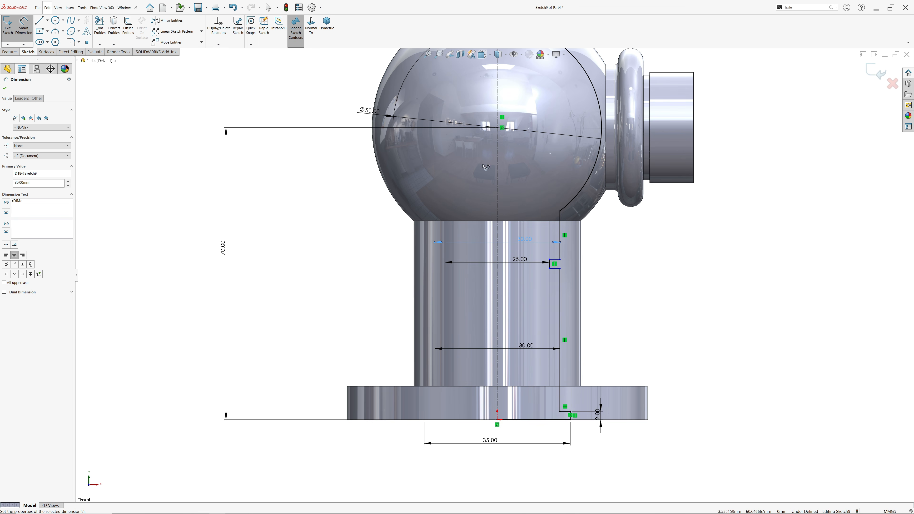
{"action": "left_click", "coordinate": [498, 127]}
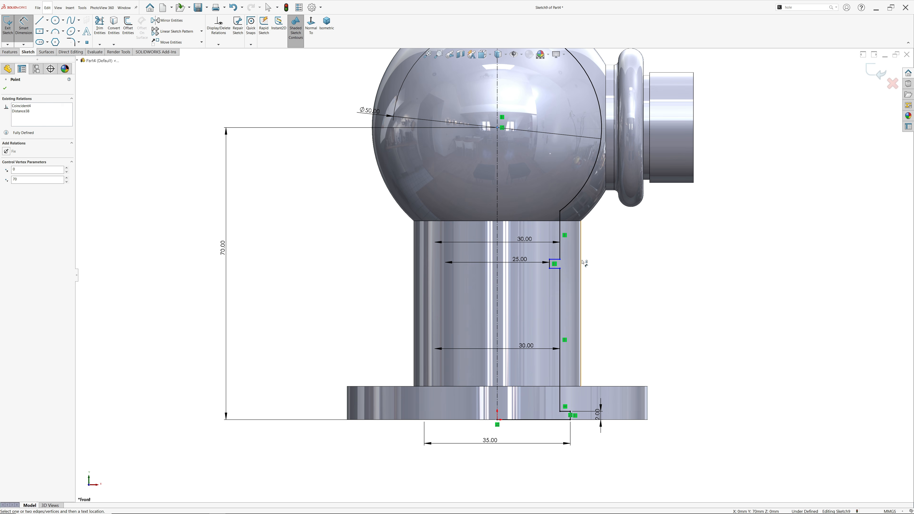
{"action": "left_click", "coordinate": [556, 261]}
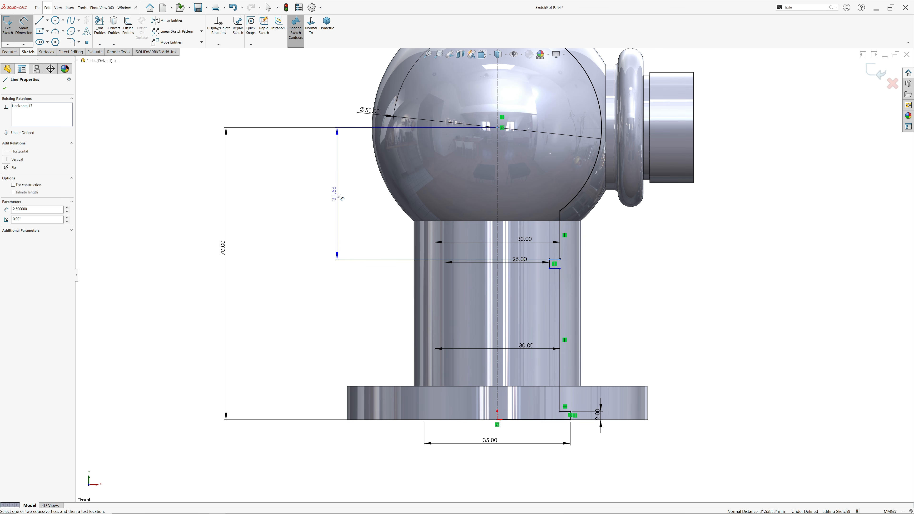
{"action": "left_click", "coordinate": [338, 196]}
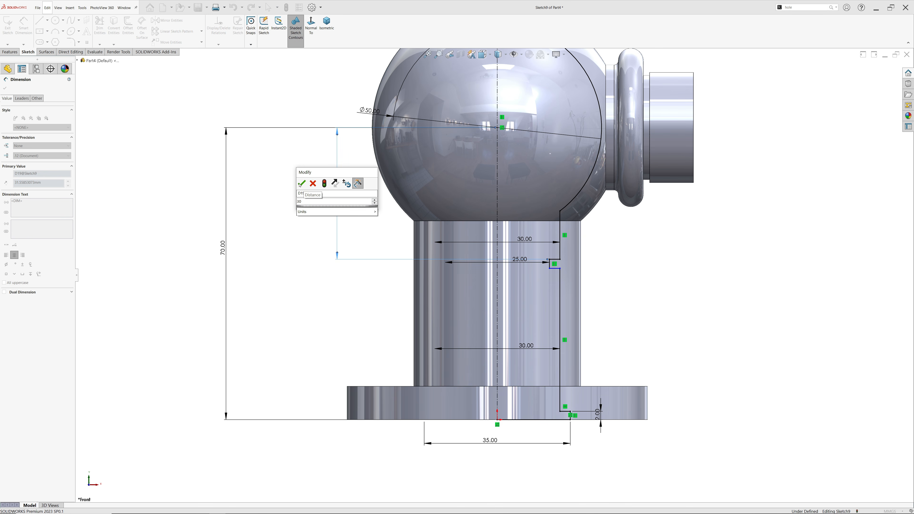
{"action": "left_click", "coordinate": [301, 184]}
Dimension the height of the narrow 25 mm step below the sphere as 3 mm and finish dimensioning.
{"action": "scroll", "coordinate": [554, 265], "scroll_direction": "down", "scroll_amount": 5}
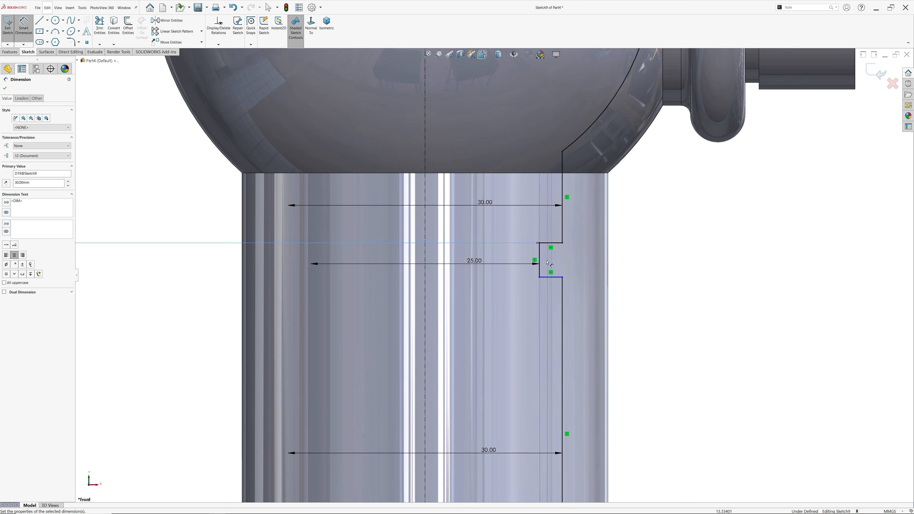
{"action": "left_click", "coordinate": [538, 262]}
{"action": "left_click", "coordinate": [628, 259]}
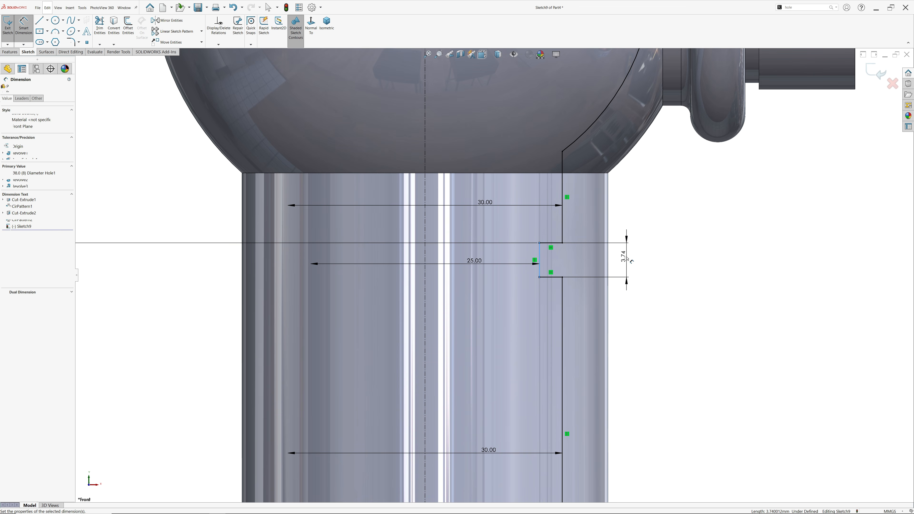
{"action": "type", "text": "3"}
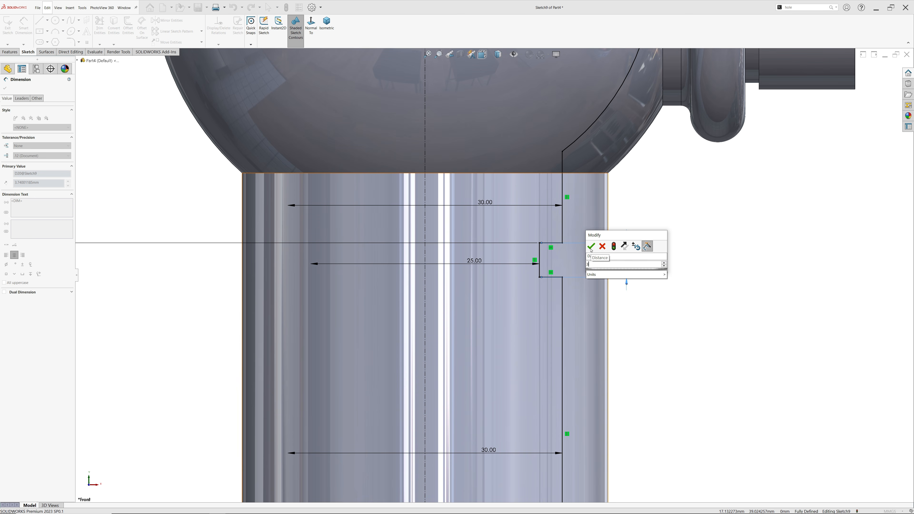
{"action": "left_click", "coordinate": [592, 247]}
{"action": "scroll", "coordinate": [572, 275], "scroll_direction": "up", "scroll_amount": 6}
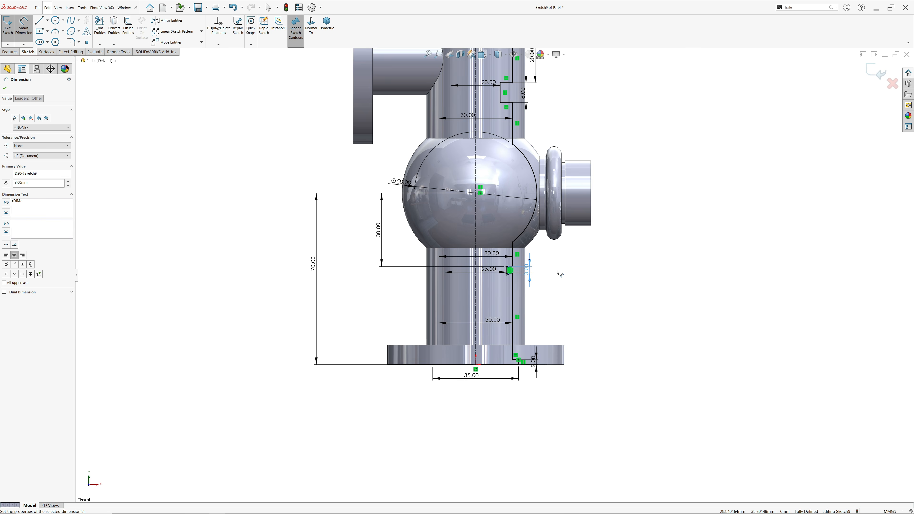
{"action": "scroll", "coordinate": [558, 273], "scroll_direction": "up", "scroll_amount": 4}
{"action": "scroll", "coordinate": [494, 192], "scroll_direction": "down", "scroll_amount": 2}
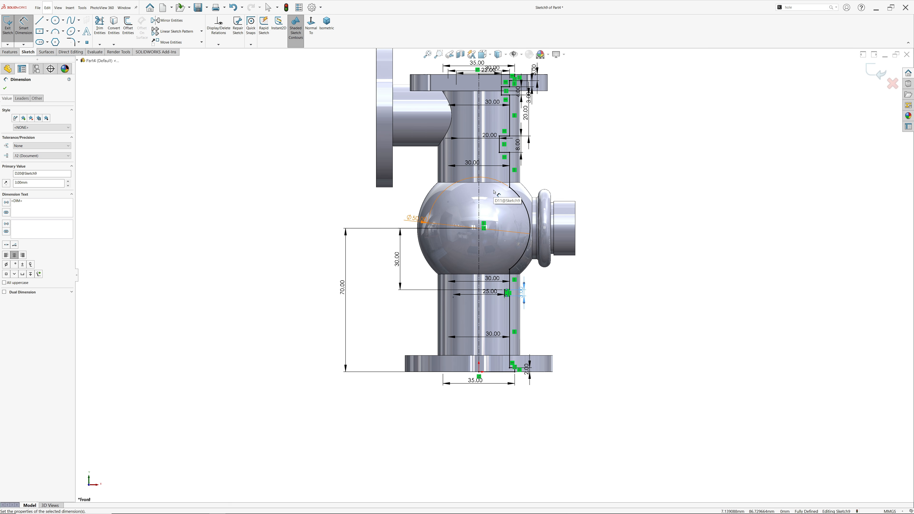
{"action": "left_click", "coordinate": [585, 163]}
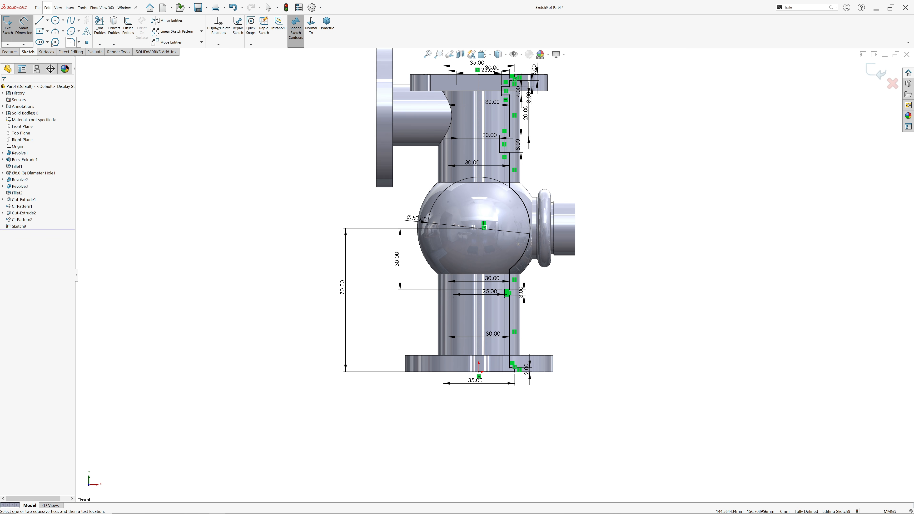
Make a 360° revolved cut of the bore profile about the vertical centerline, letting the open sketch be closed automatically.
{"action": "left_click", "coordinate": [10, 53]}
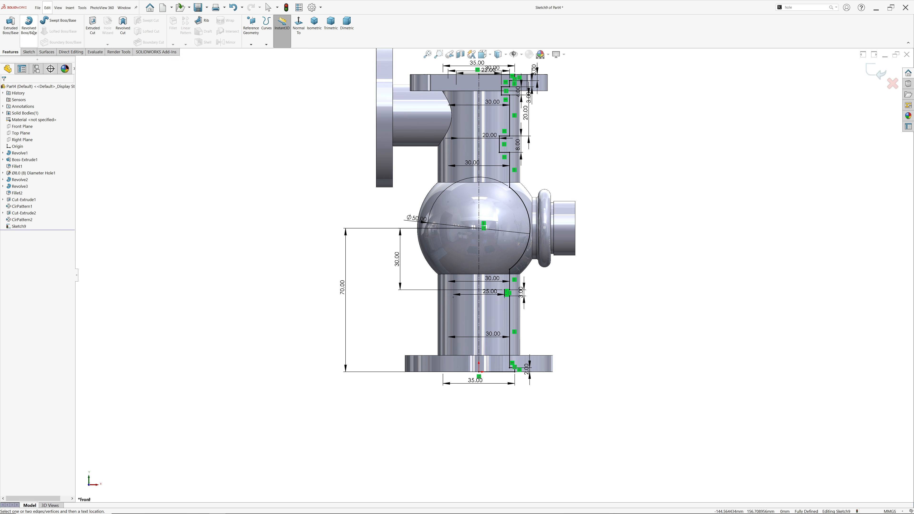
{"action": "left_click", "coordinate": [125, 23]}
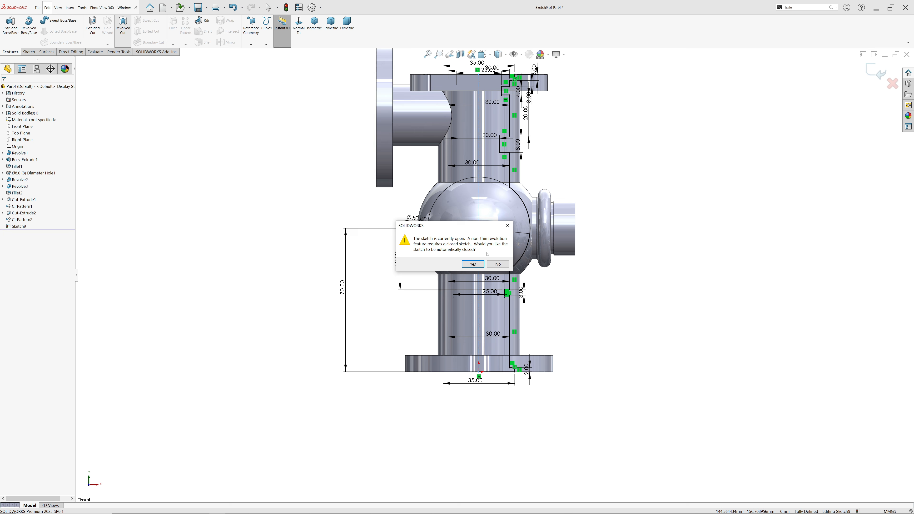
{"action": "left_click", "coordinate": [473, 264]}
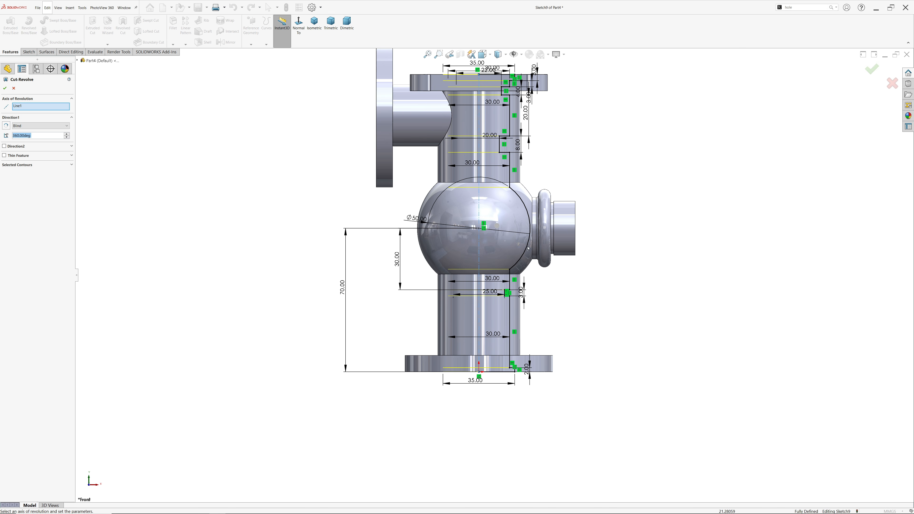
{"action": "middle_click_drag", "start_coordinate": [593, 179], "coordinate": [593, 219]}
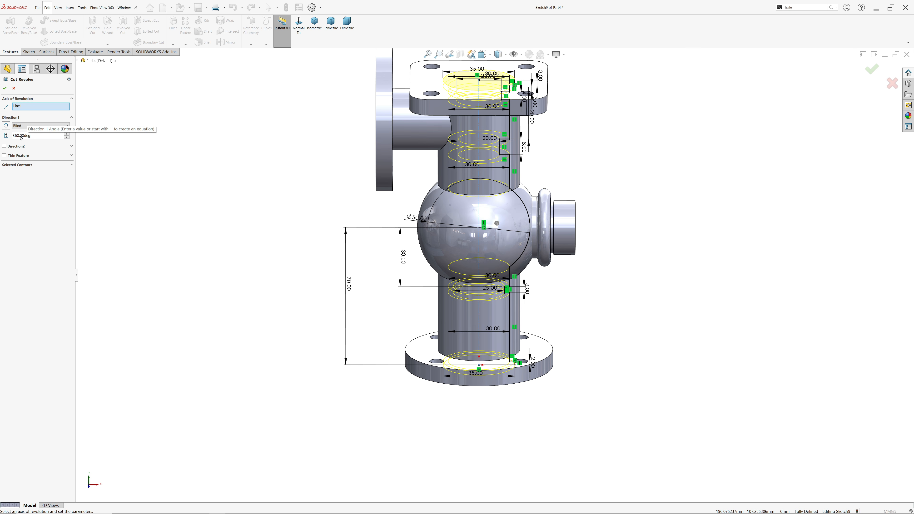
{"action": "left_click", "coordinate": [4, 88]}
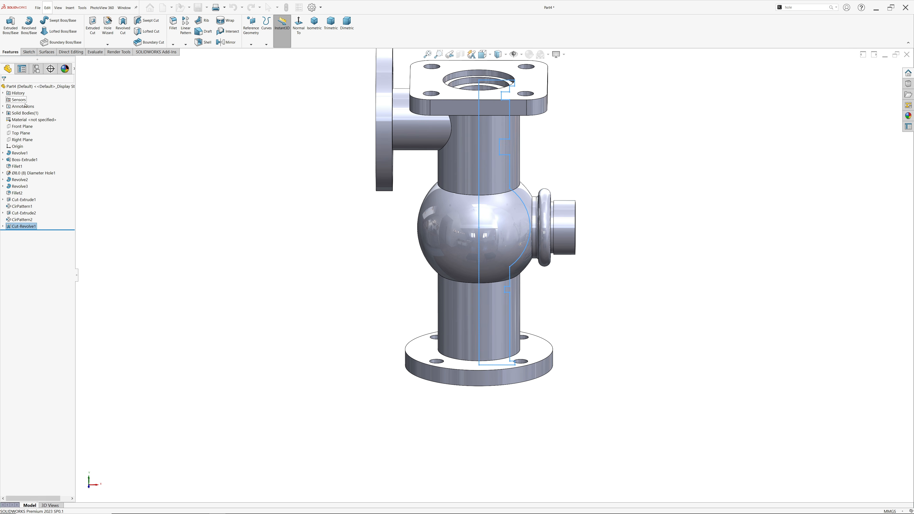
Inspect the internal bore with a section view through the Front Plane, and turn the section view off again.
{"action": "left_click", "coordinate": [33, 127]}
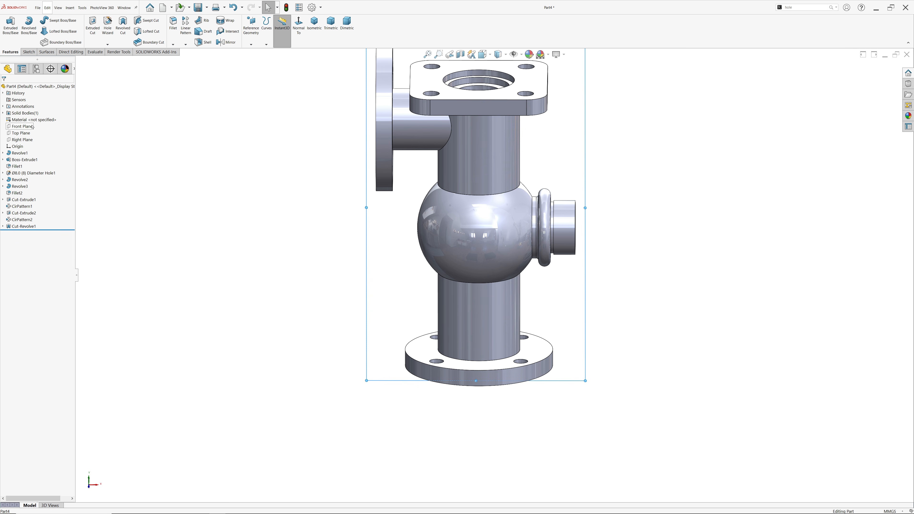
{"action": "left_click", "coordinate": [461, 54]}
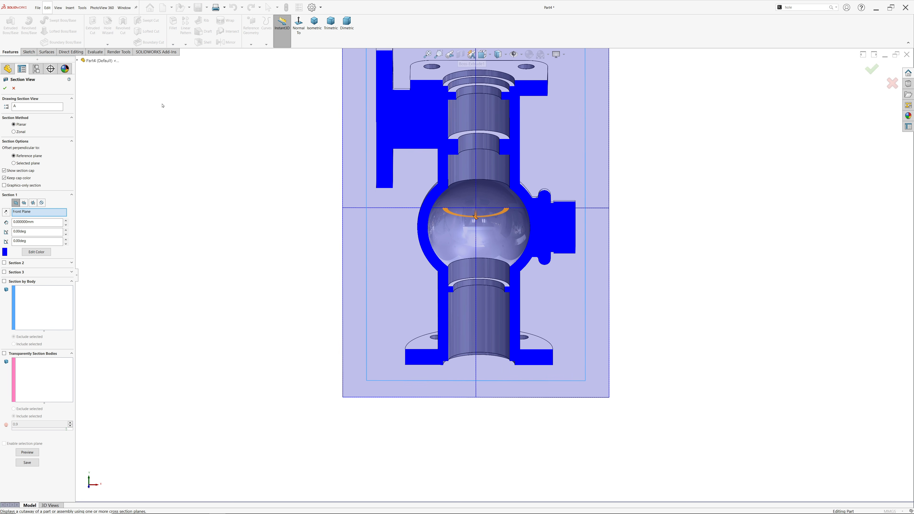
{"action": "left_click", "coordinate": [5, 88]}
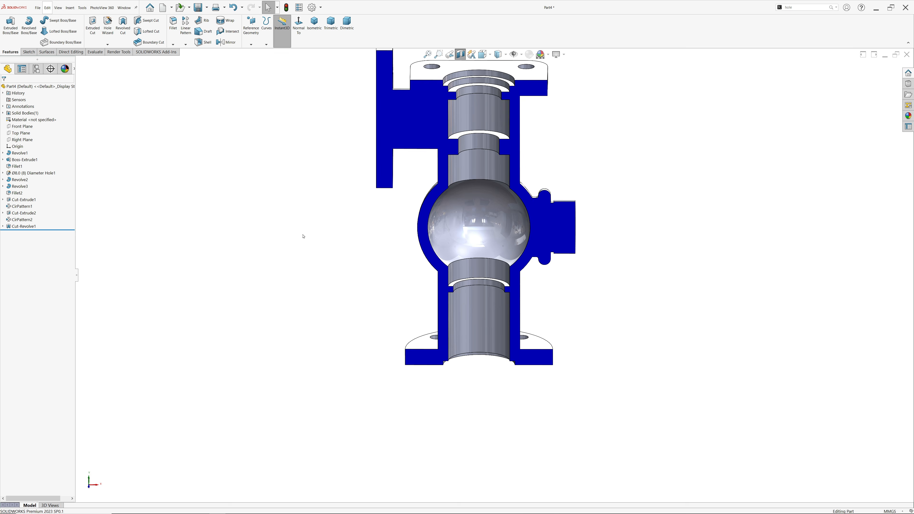
{"action": "mouse_move", "coordinate": [303, 237]}
{"action": "middle_mouse_down"}
{"action": "mouse_move", "coordinate": [302, 163]}
{"action": "mouse_move", "coordinate": [302, 238]}
{"action": "middle_mouse_up"}
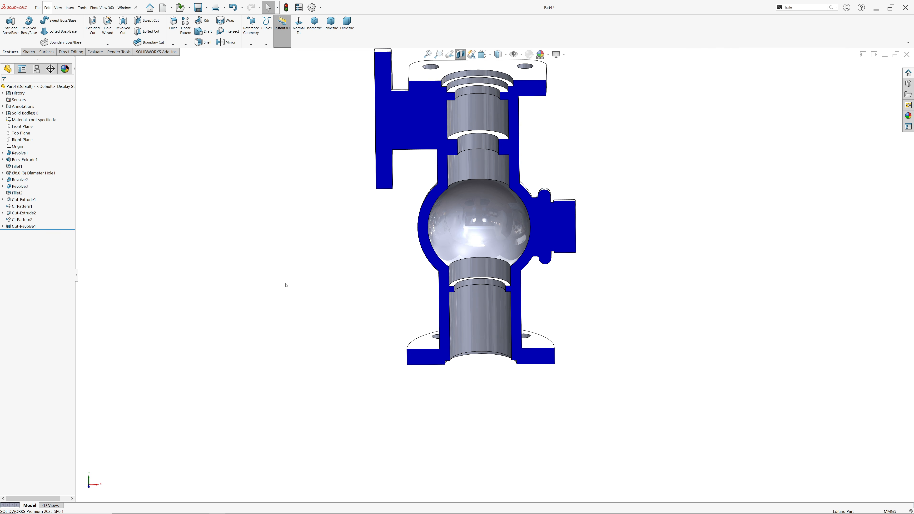
{"action": "left_click", "coordinate": [460, 54]}
Switch to the reference drawing and examine its section view for the side port bores and fillet radii, and return to SOLIDWORKS.
{"action": "key", "text": "alt+Tab"}
{"action": "scroll", "coordinate": [381, 171], "scroll_direction": "up", "scroll_amount": 3}
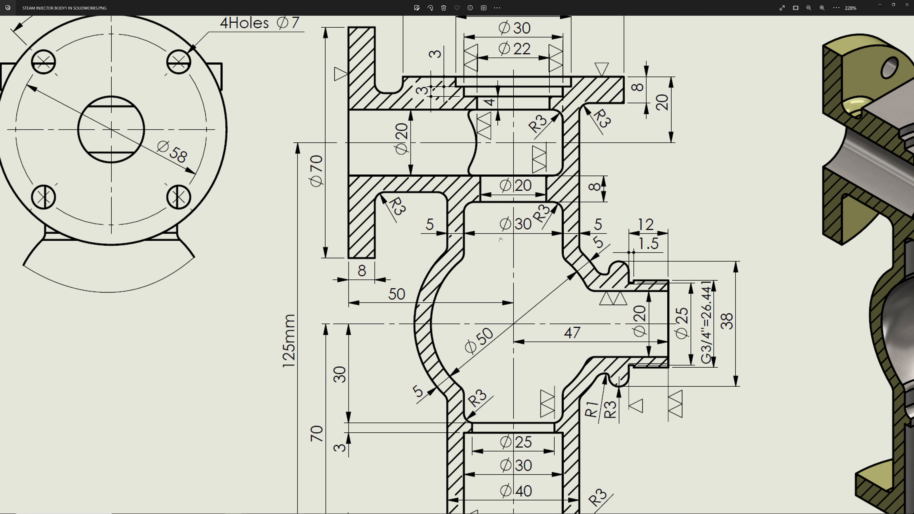
{"action": "scroll", "coordinate": [523, 288], "scroll_direction": "down", "scroll_amount": 2}
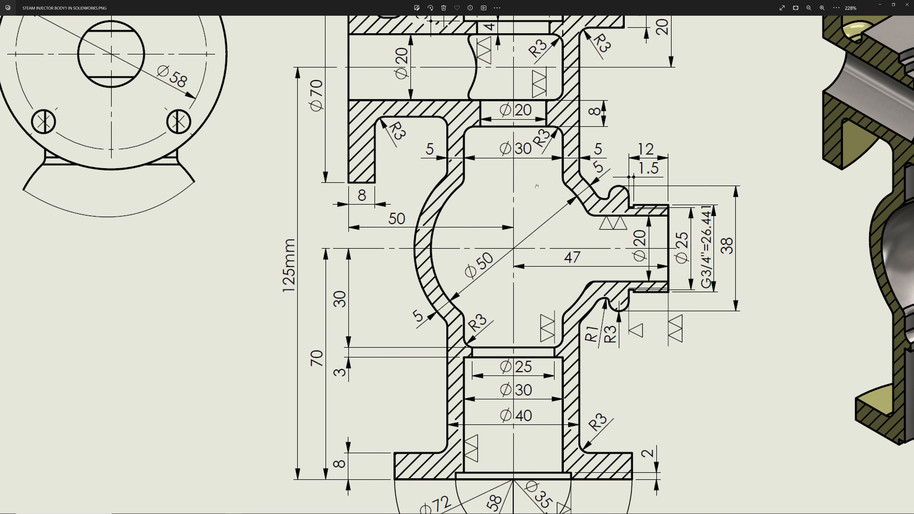
{"action": "scroll", "coordinate": [536, 186], "scroll_direction": "up", "scroll_amount": 3}
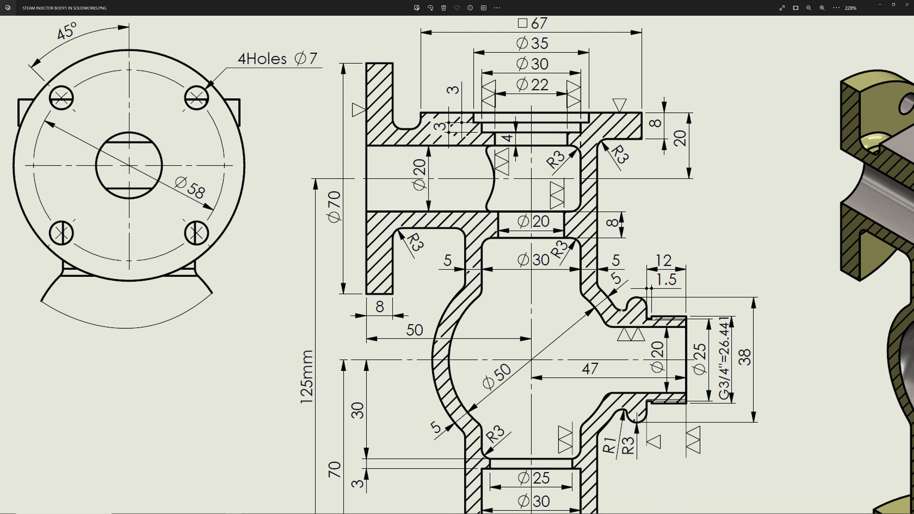
{"action": "scroll", "coordinate": [622, 303], "scroll_direction": "down", "scroll_amount": 1}
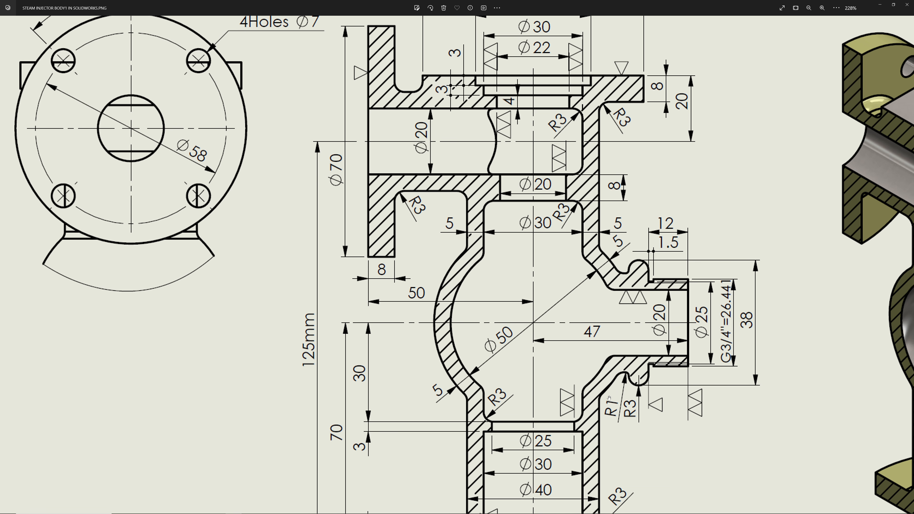
{"action": "scroll", "coordinate": [593, 401], "scroll_direction": "down", "scroll_amount": 2}
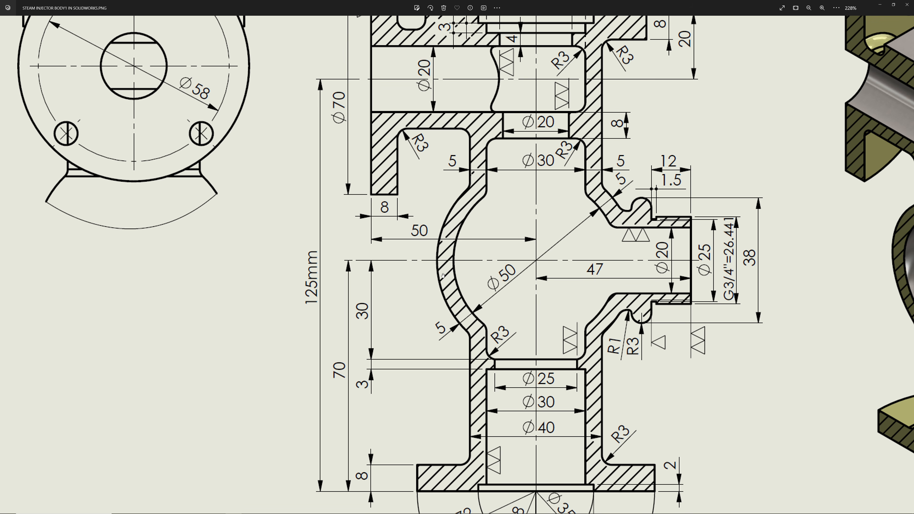
{"action": "scroll", "coordinate": [540, 332], "scroll_direction": "down", "scroll_amount": 1}
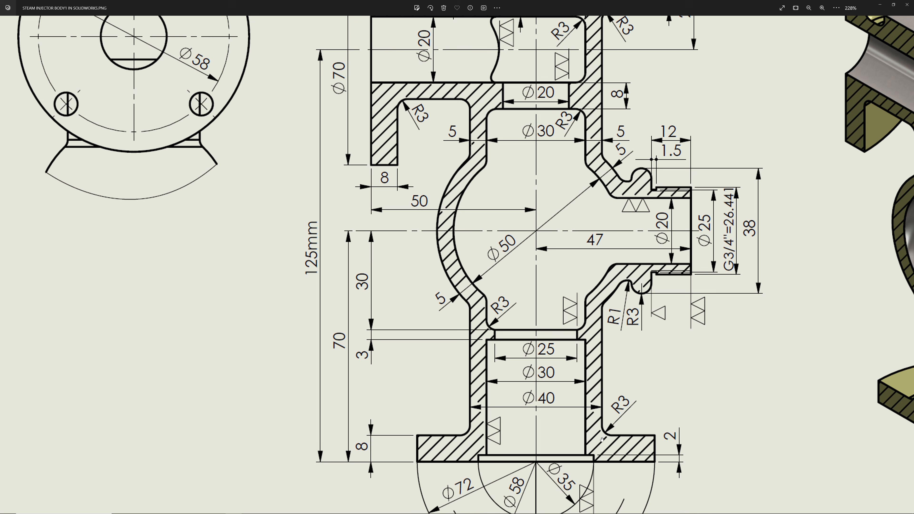
{"action": "scroll", "coordinate": [605, 368], "scroll_direction": "up", "scroll_amount": 5}
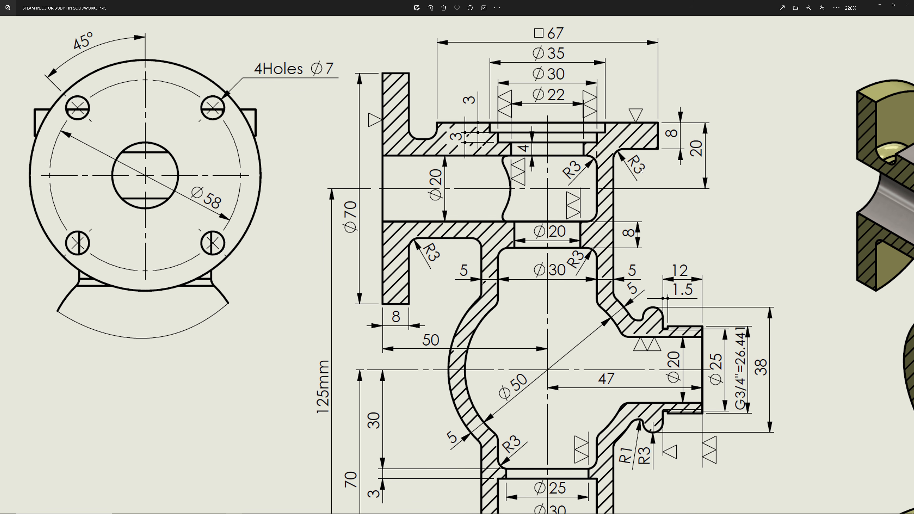
{"action": "left_click", "coordinate": [880, 4]}
Sketch a 20 mm diameter circle centered on the end face of the short side outlet beside the sphere.
{"action": "scroll", "coordinate": [589, 228], "scroll_direction": "down", "scroll_amount": 4}
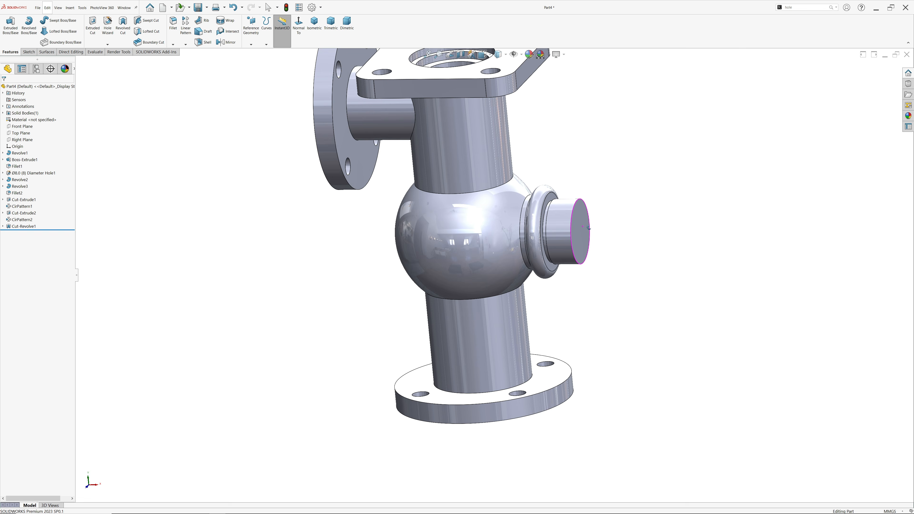
{"action": "left_click", "coordinate": [585, 226]}
{"action": "left_click", "coordinate": [594, 220]}
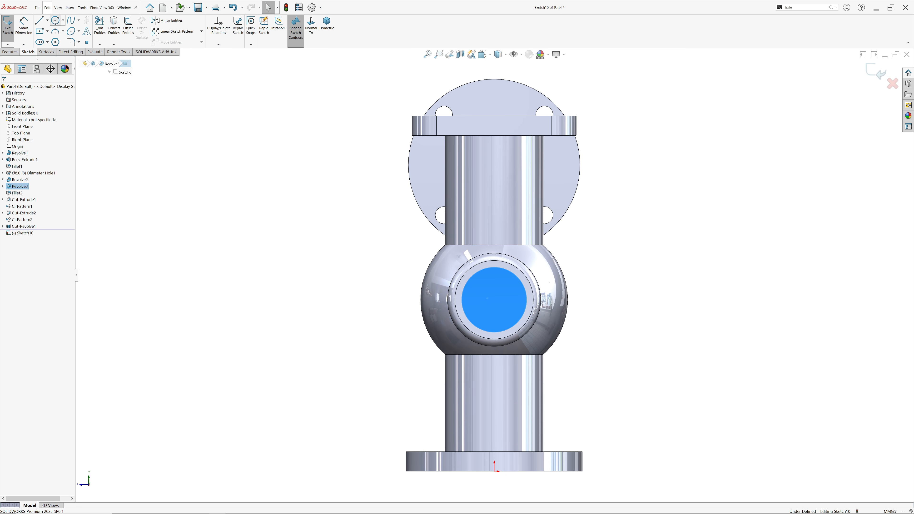
{"action": "left_click", "coordinate": [55, 21]}
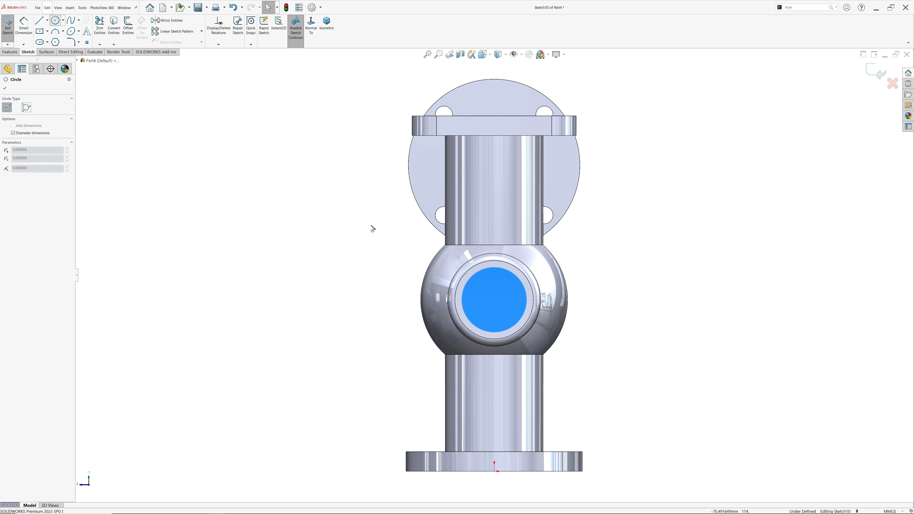
{"action": "left_click", "coordinate": [494, 300]}
{"action": "type", "text": "20"}
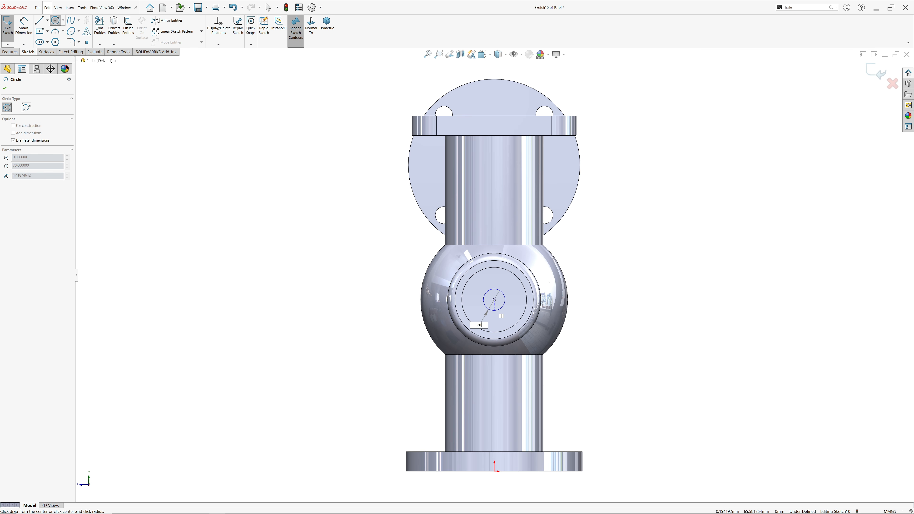
{"action": "key", "text": "Return"}
Cut the 20 mm circle from the short side outlet's end face with Extruded Cut, using the Up To Next end condition.
{"action": "left_click", "coordinate": [13, 52]}
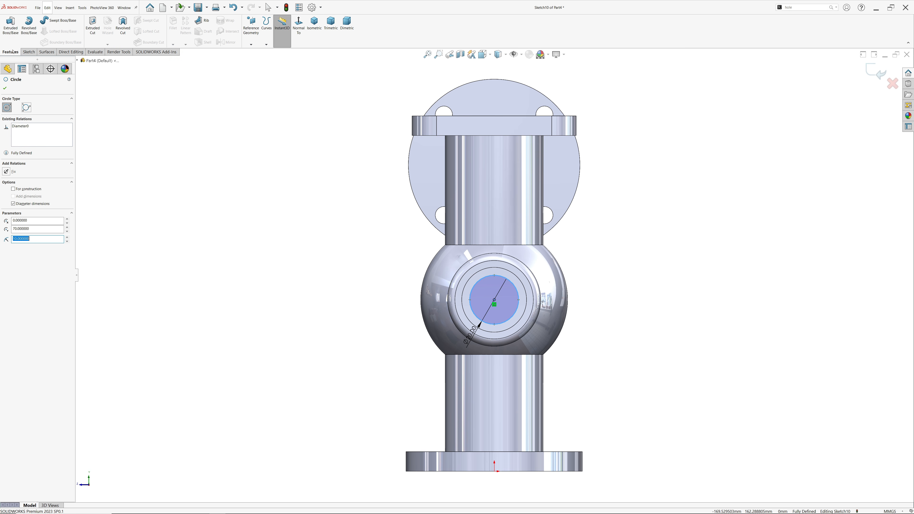
{"action": "left_click", "coordinate": [92, 26]}
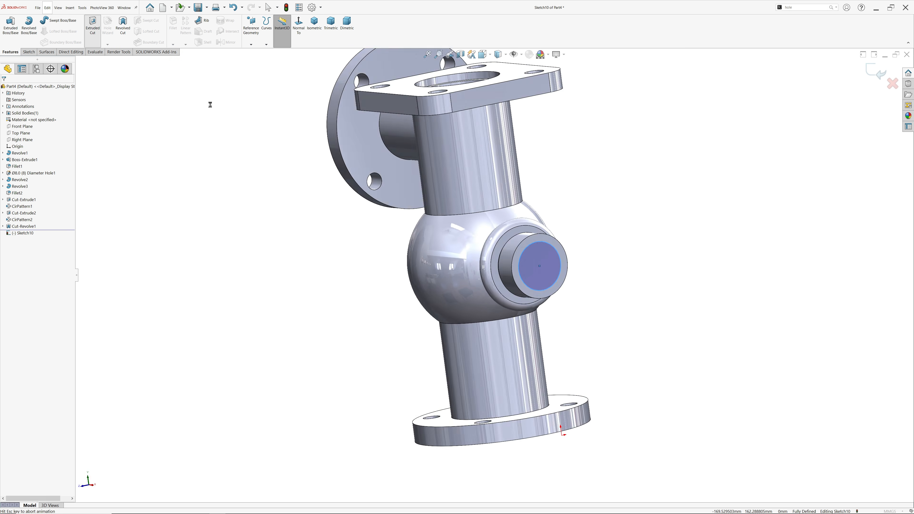
{"action": "left_click", "coordinate": [39, 124]}
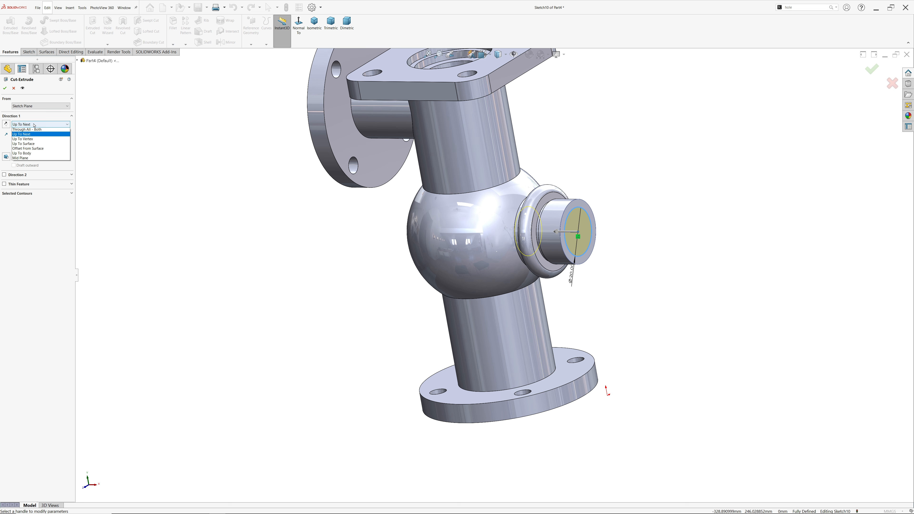
{"action": "left_click", "coordinate": [41, 148]}
{"action": "scroll", "coordinate": [353, 221], "scroll_direction": "up", "scroll_amount": 4}
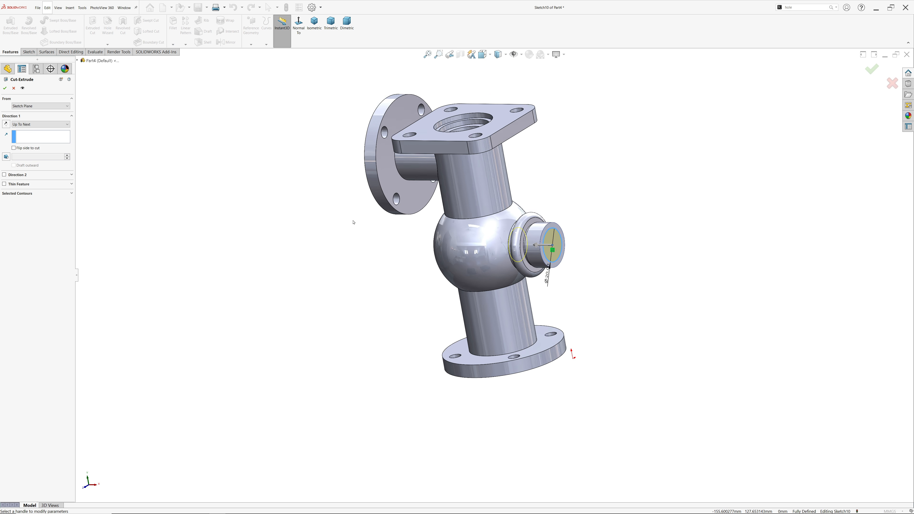
{"action": "middle_click_drag", "start_coordinate": [561, 337], "coordinate": [538, 299]}
{"action": "scroll", "coordinate": [537, 299], "scroll_direction": "down", "scroll_amount": 10}
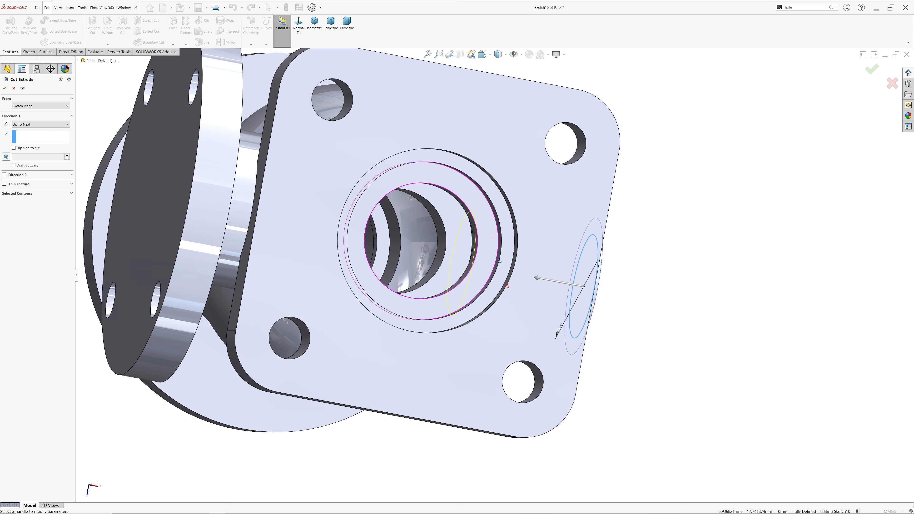
{"action": "middle_click_drag", "start_coordinate": [500, 261], "coordinate": [445, 248]}
{"action": "scroll", "coordinate": [395, 224], "scroll_direction": "down", "scroll_amount": 3}
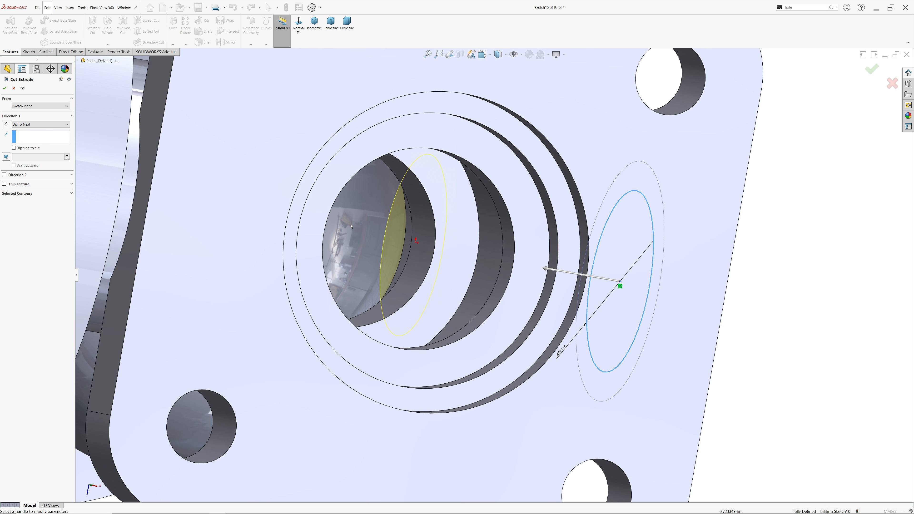
{"action": "left_click", "coordinate": [5, 88]}
{"action": "scroll", "coordinate": [465, 244], "scroll_direction": "up", "scroll_amount": 10}
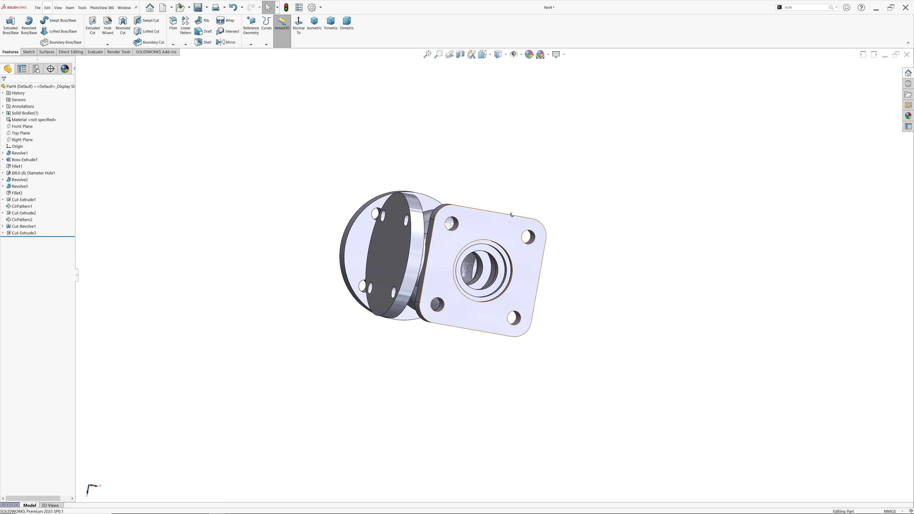
{"action": "middle_click_drag", "start_coordinate": [509, 239], "coordinate": [504, 206]}
{"action": "left_click", "coordinate": [504, 205]}
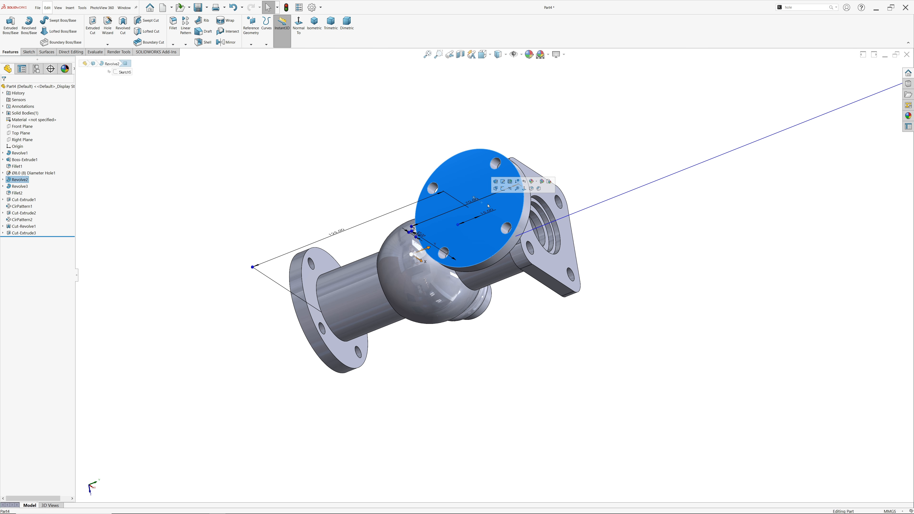
{"action": "left_click", "coordinate": [503, 188]}
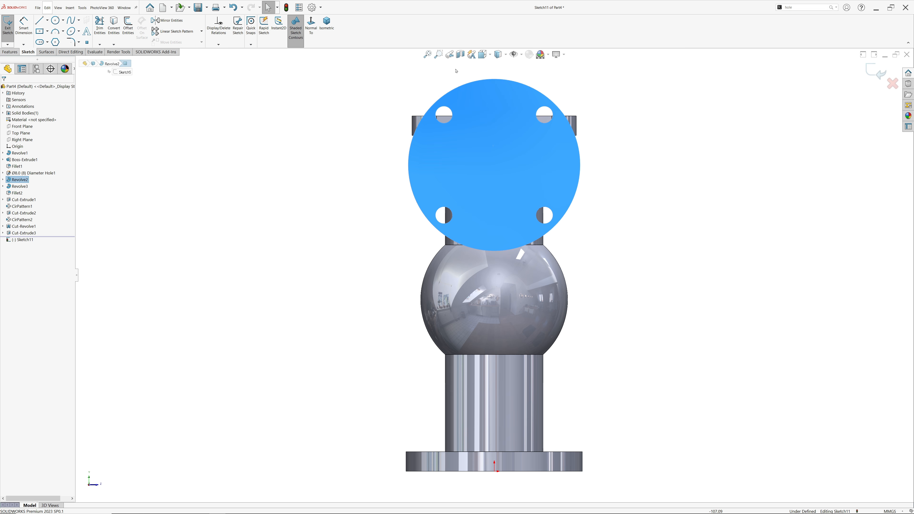
{"action": "left_click", "coordinate": [878, 74]}
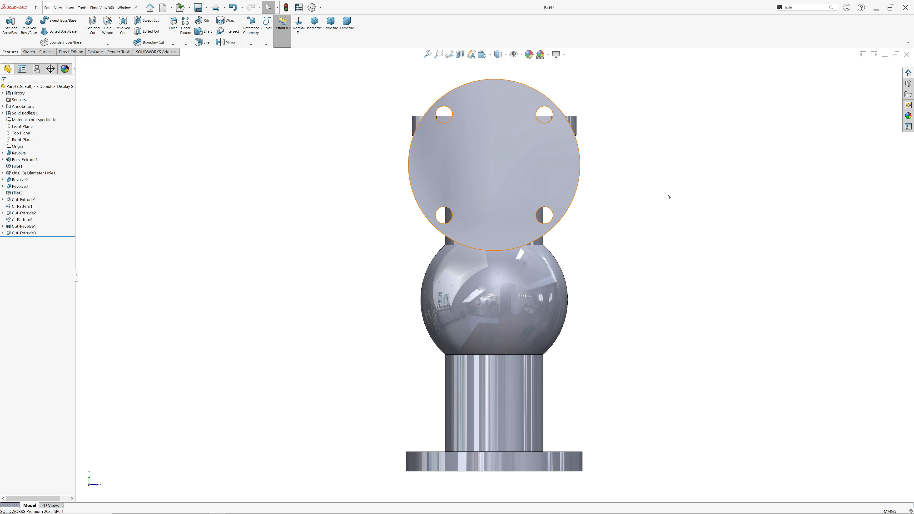
Set up a 3 mm fillet on the sphere's outer face, the upper tube's face and the edge where the lower tube meets its round flange.
{"action": "mouse_move", "coordinate": [667, 198]}
{"action": "middle_mouse_down"}
{"action": "mouse_move", "coordinate": [493, 213]}
{"action": "mouse_move", "coordinate": [583, 150]}
{"action": "middle_mouse_up"}
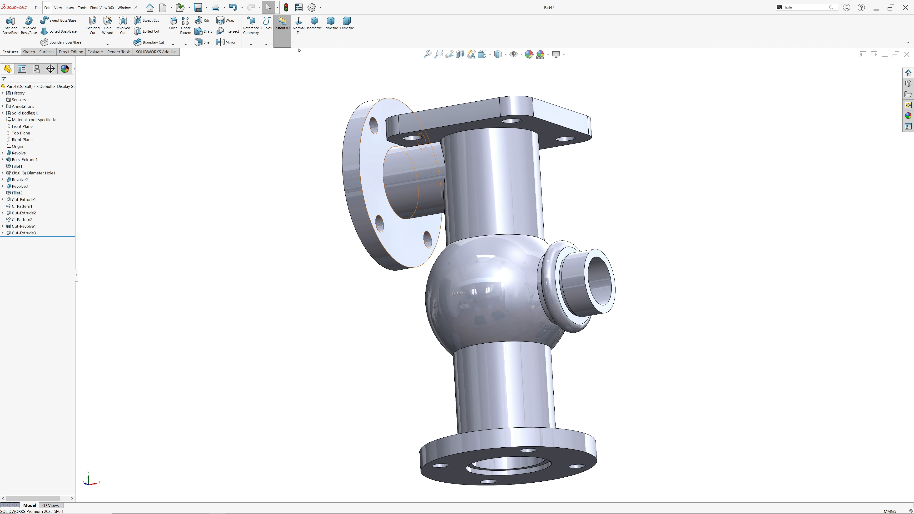
{"action": "left_click", "coordinate": [173, 26]}
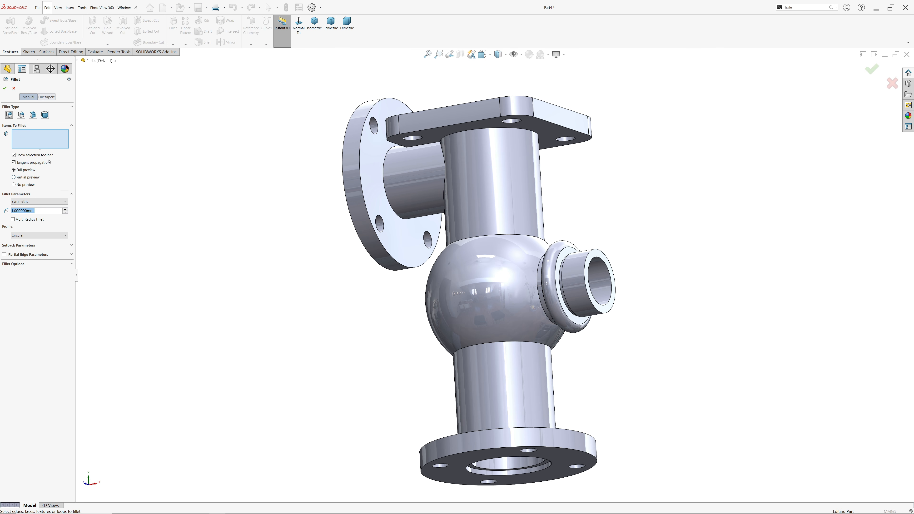
{"action": "type", "text": "3"}
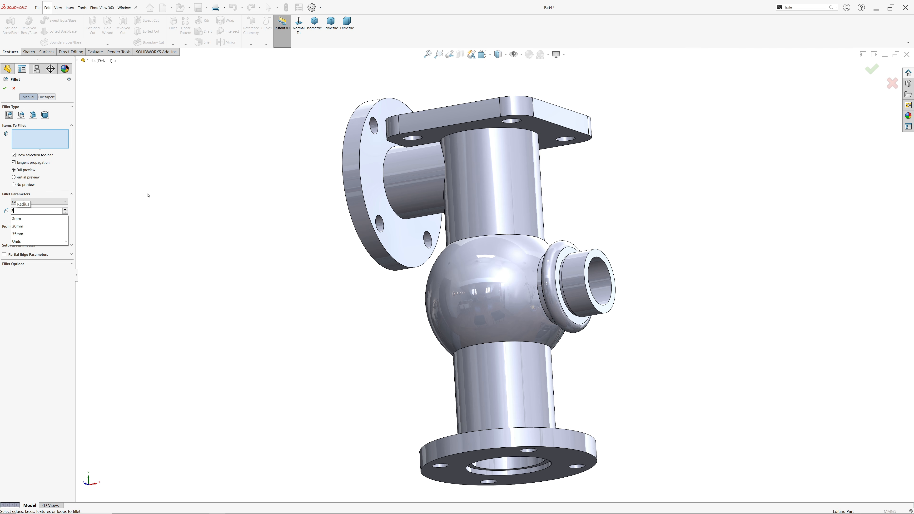
{"action": "key", "text": "Return"}
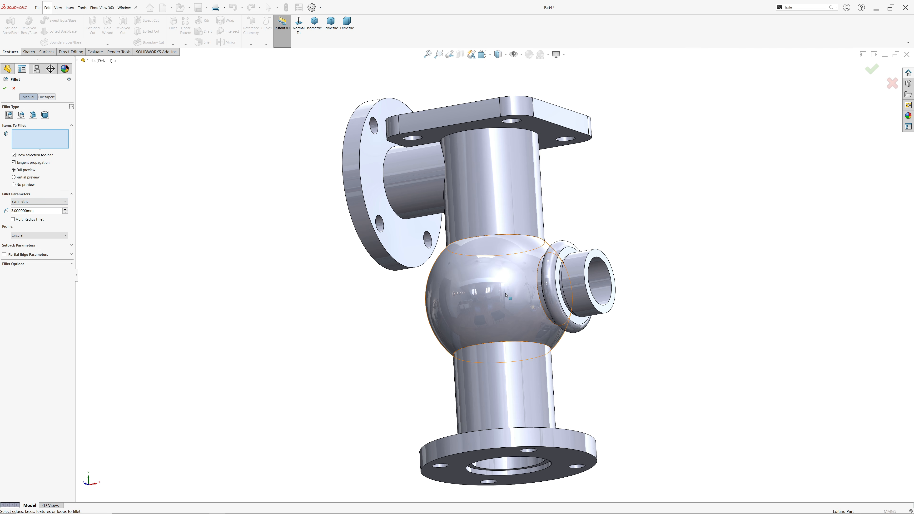
{"action": "left_click", "coordinate": [517, 304]}
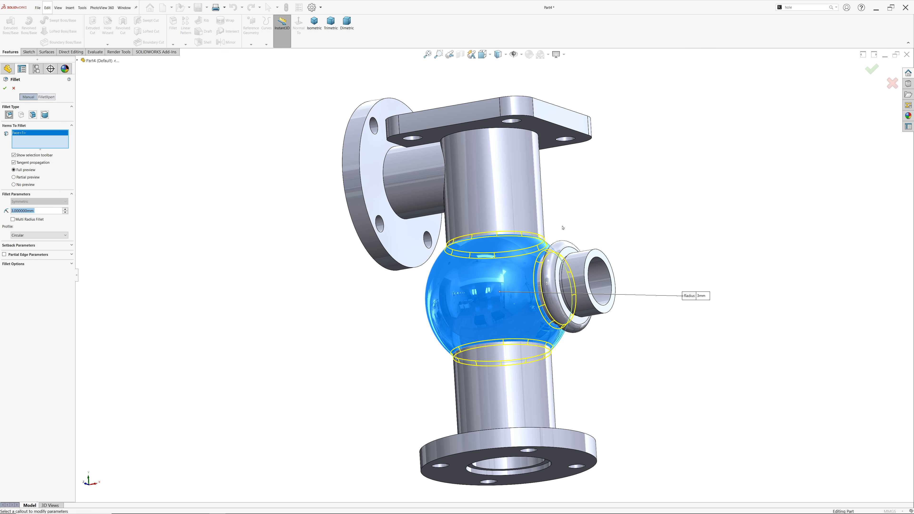
{"action": "left_click", "coordinate": [521, 182]}
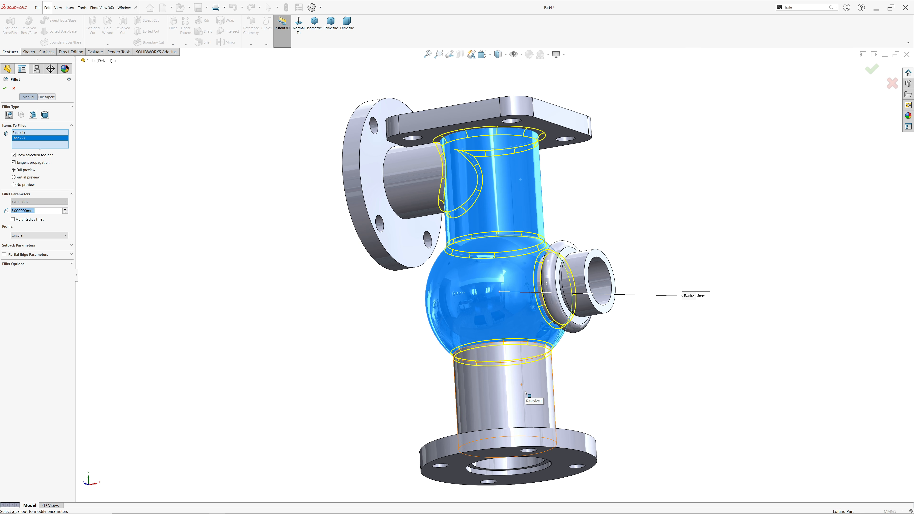
{"action": "middle_click_drag", "start_coordinate": [629, 355], "coordinate": [606, 433]}
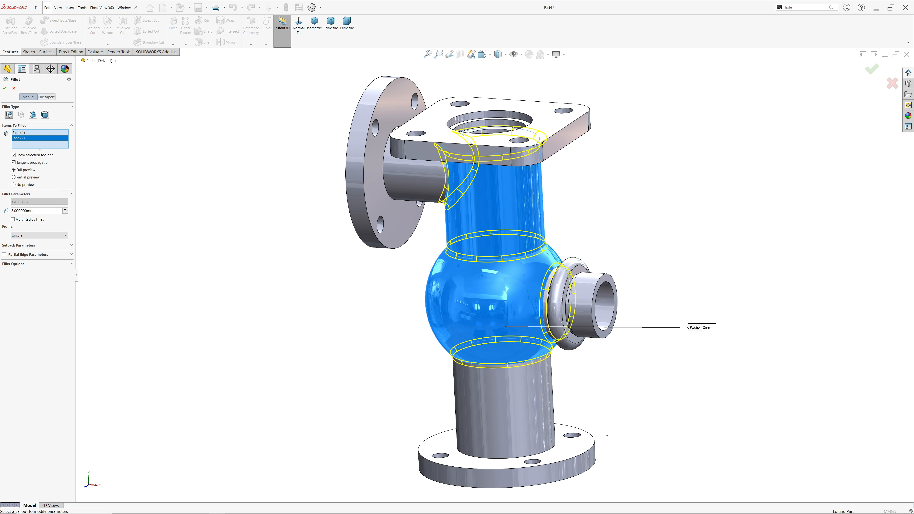
{"action": "left_click", "coordinate": [556, 450]}
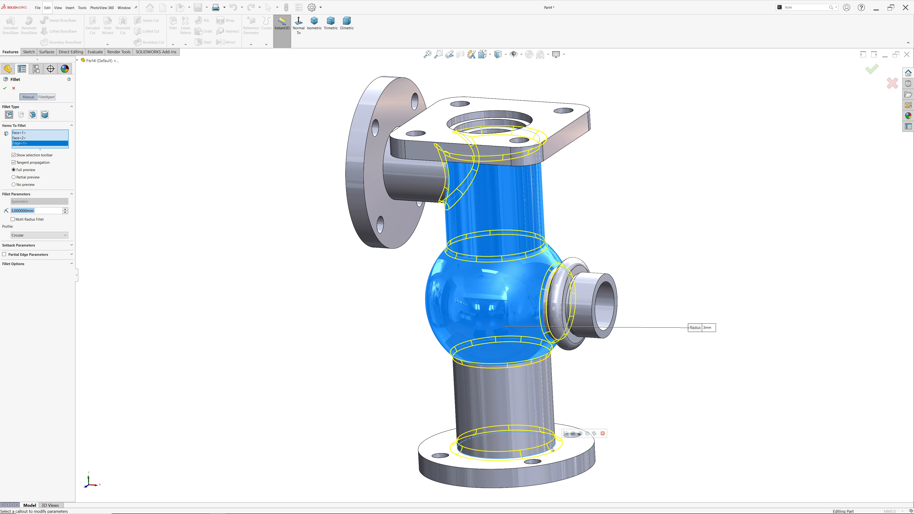
Add the flanged side tube's cylindrical face to the 3 mm fillet and apply it.
{"action": "middle_click_drag", "start_coordinate": [613, 208], "coordinate": [631, 105]}
{"action": "scroll", "coordinate": [467, 119], "scroll_direction": "down", "scroll_amount": 2}
{"action": "left_click", "coordinate": [409, 208]}
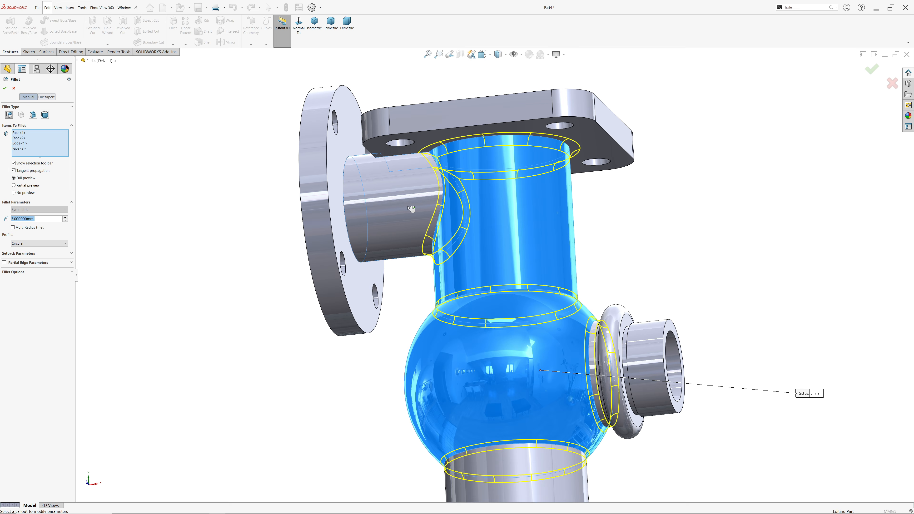
{"action": "middle_click_drag", "start_coordinate": [382, 187], "coordinate": [426, 185]}
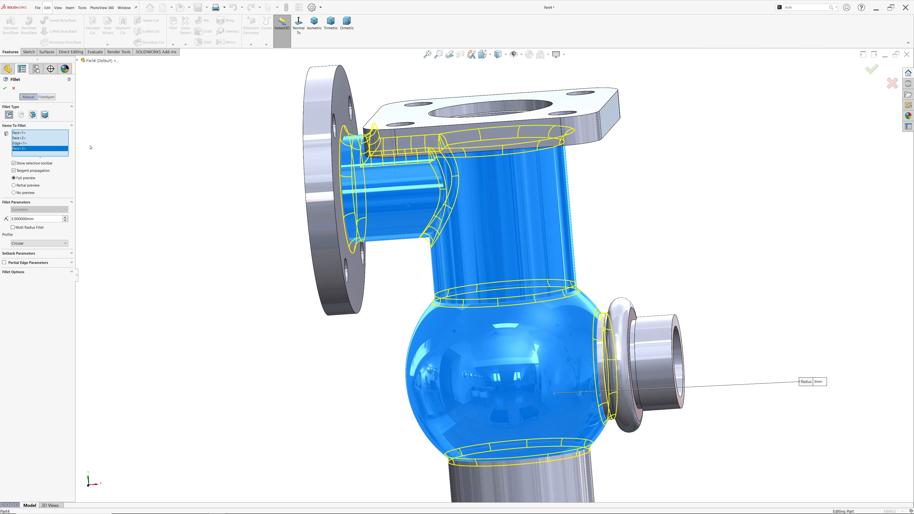
{"action": "key", "text": "Return"}
{"action": "scroll", "coordinate": [524, 243], "scroll_direction": "up", "scroll_amount": 3}
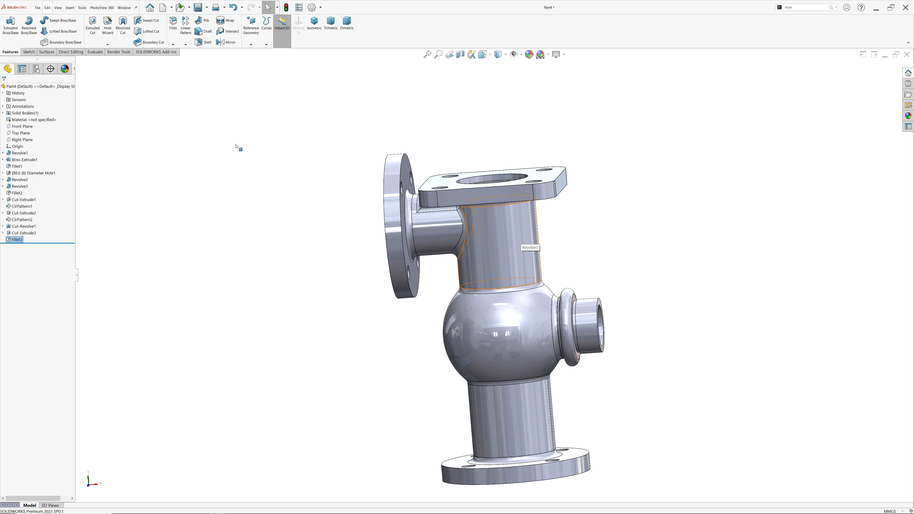
Section the model through the Front Plane and start a 3 mm fillet on the three large shoulder edges of the bore above the spherical chamber.
{"action": "left_click", "coordinate": [460, 55]}
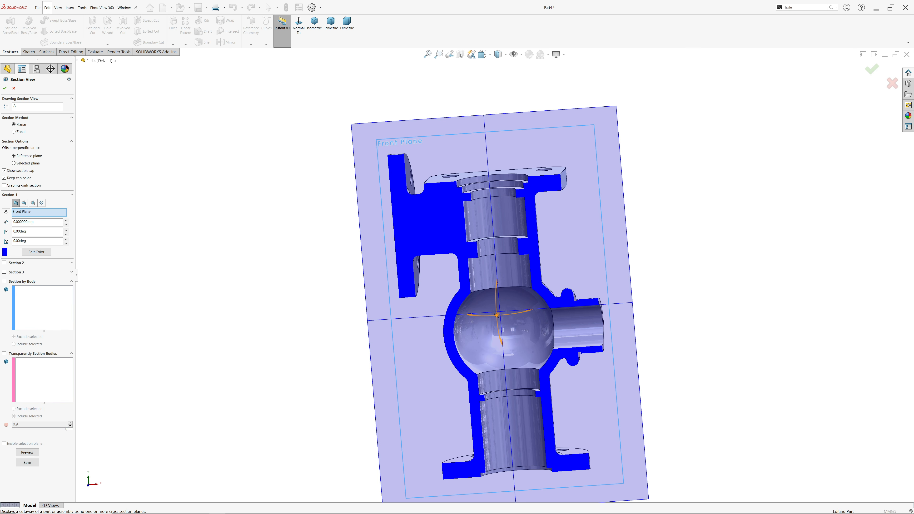
{"action": "key", "text": "Return"}
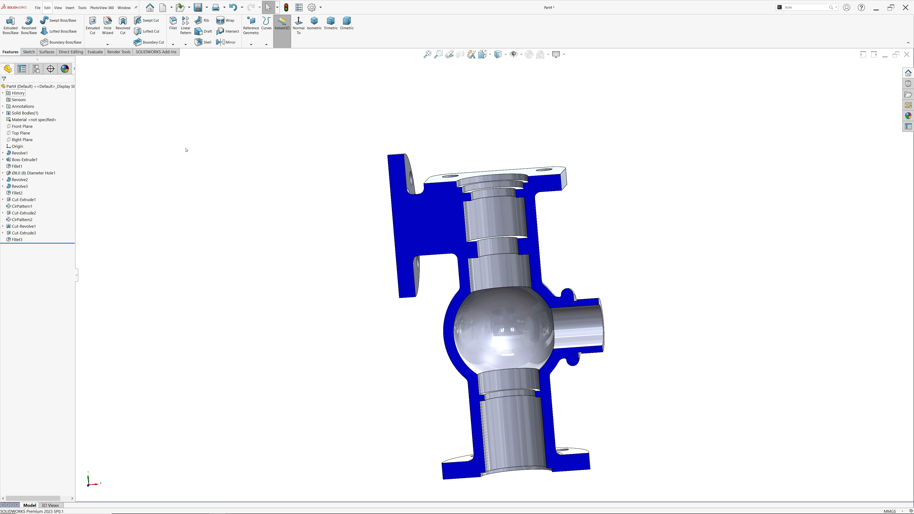
{"action": "left_click", "coordinate": [173, 24]}
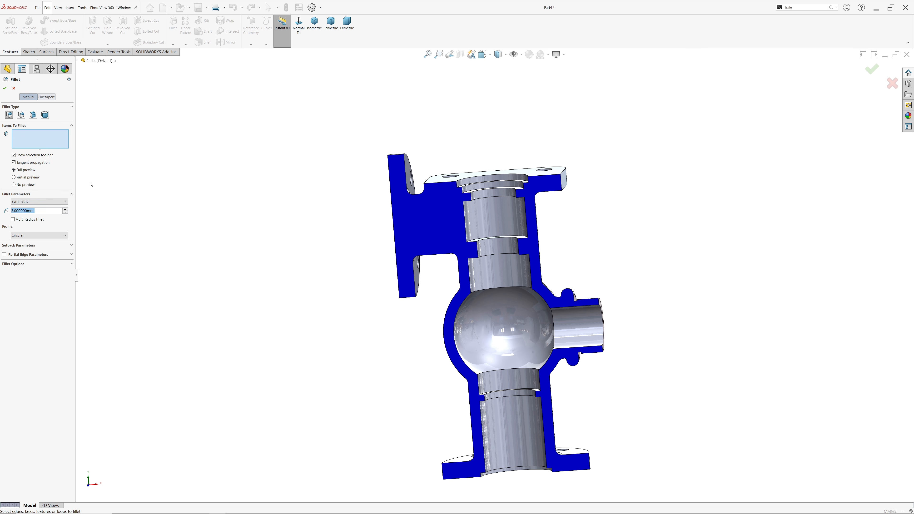
{"action": "middle_click_drag", "start_coordinate": [300, 249], "coordinate": [285, 212]}
{"action": "scroll", "coordinate": [473, 222], "scroll_direction": "down", "scroll_amount": 5}
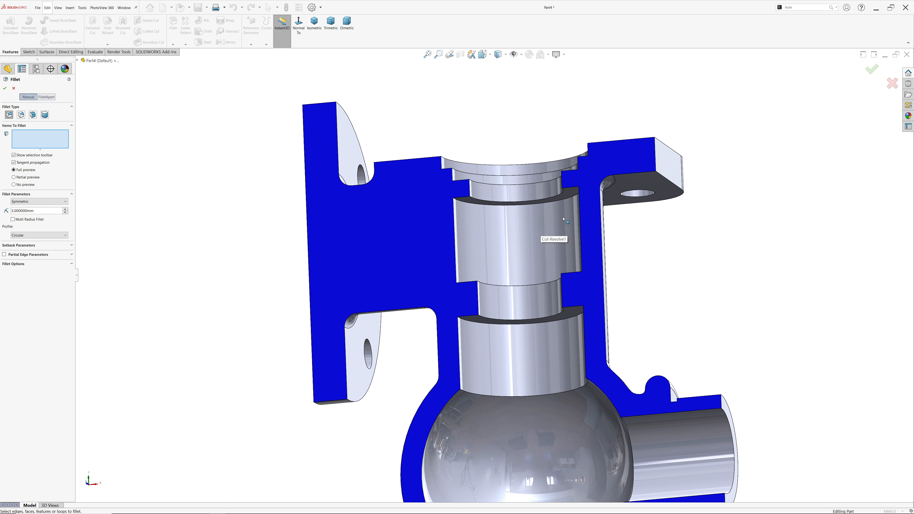
{"action": "left_click", "coordinate": [572, 206]}
{"action": "middle_click_drag", "start_coordinate": [560, 246], "coordinate": [573, 292]}
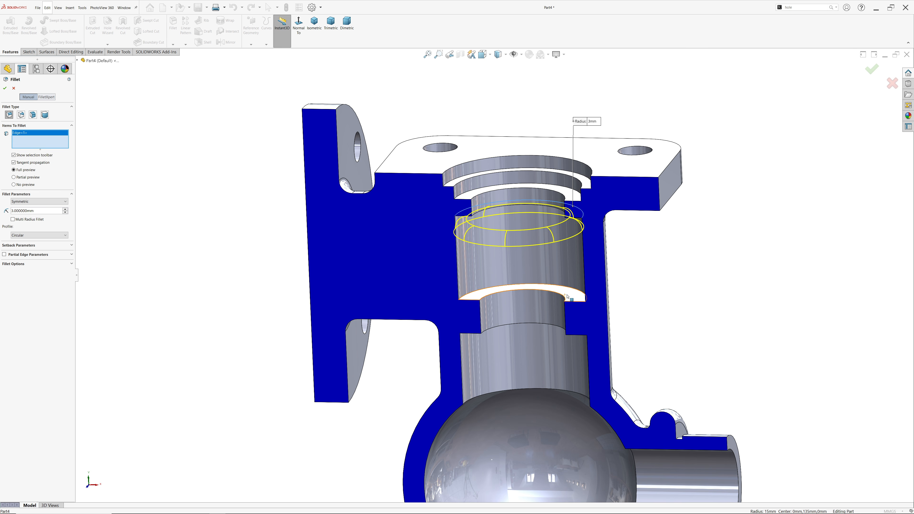
{"action": "left_click", "coordinate": [580, 294]}
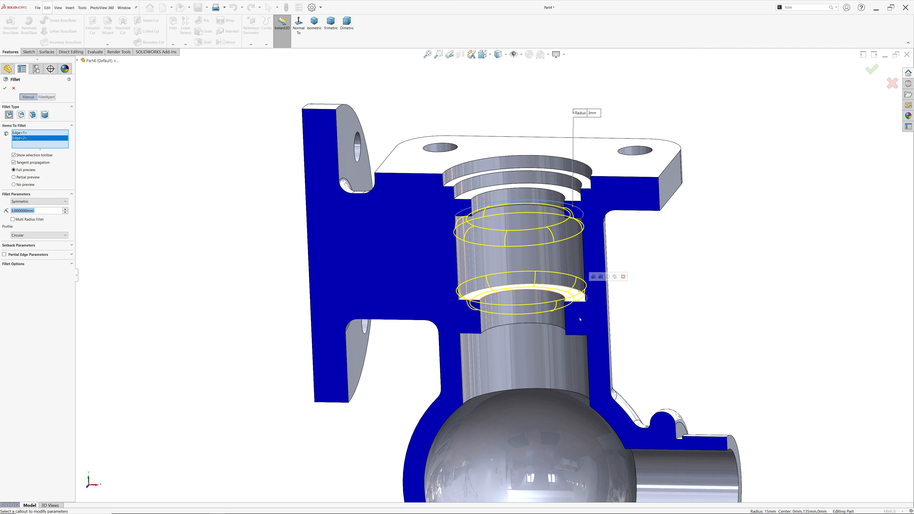
{"action": "middle_click_drag", "start_coordinate": [580, 319], "coordinate": [593, 307]}
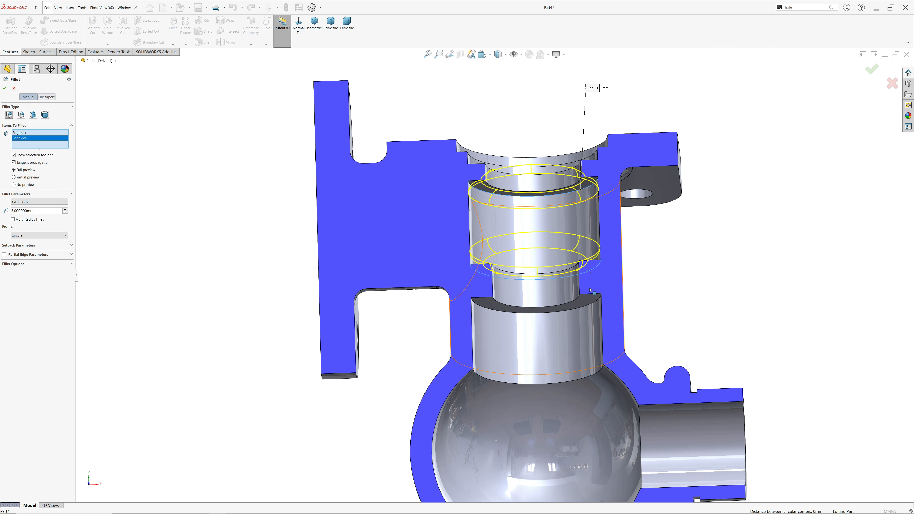
{"action": "left_click", "coordinate": [592, 305]}
Add the edges where the upper bore, lower bore and short side outlet bore open into the spherical chamber to the 3 mm fillet.
{"action": "left_click", "coordinate": [588, 377]}
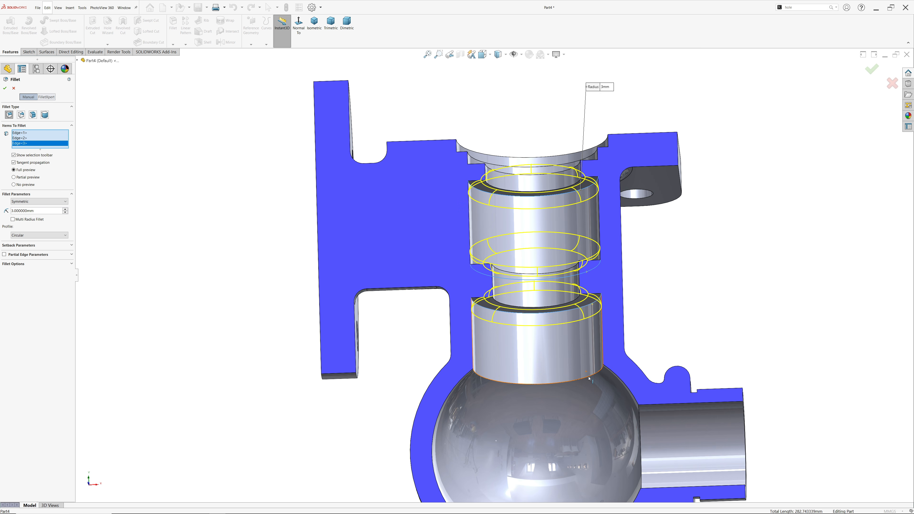
{"action": "scroll", "coordinate": [576, 358], "scroll_direction": "up", "scroll_amount": 2}
{"action": "scroll", "coordinate": [576, 357], "scroll_direction": "up", "scroll_amount": 1}
{"action": "middle_click_drag", "start_coordinate": [563, 387], "coordinate": [580, 449]}
{"action": "scroll", "coordinate": [580, 450], "scroll_direction": "down", "scroll_amount": 4}
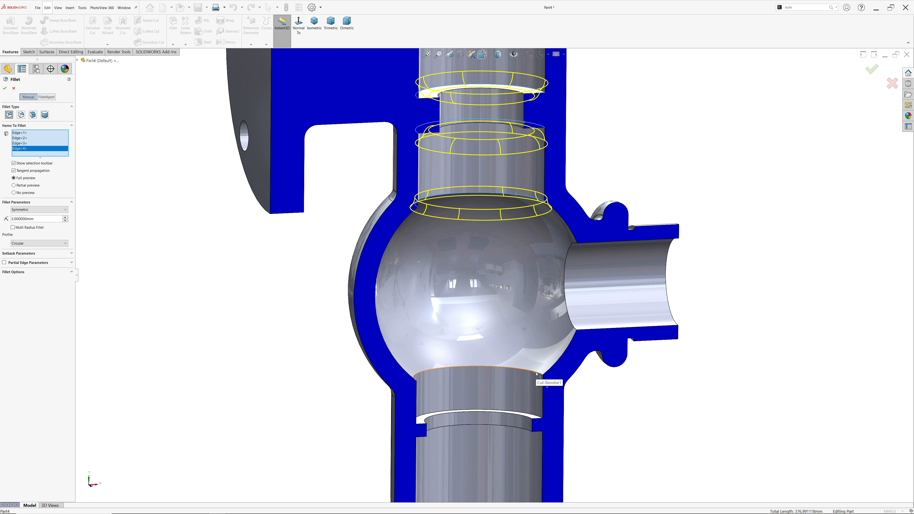
{"action": "left_click", "coordinate": [544, 377]}
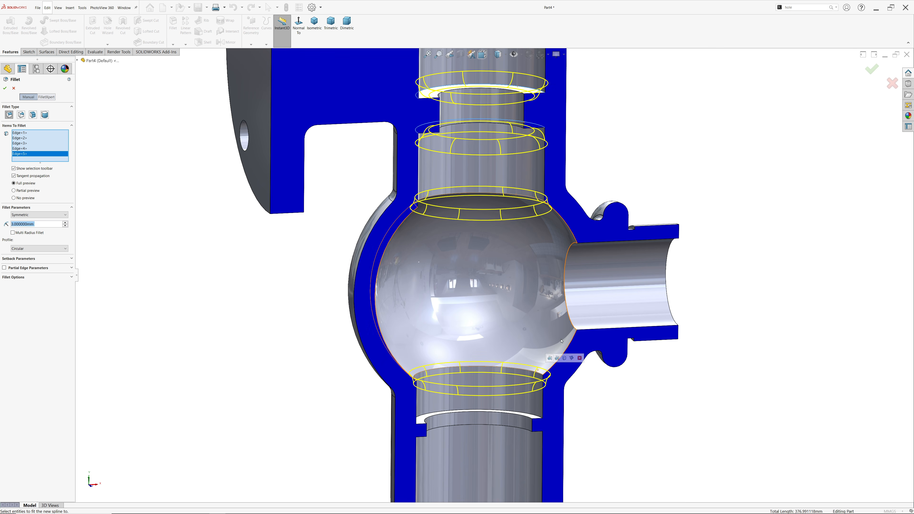
{"action": "left_click", "coordinate": [568, 317]}
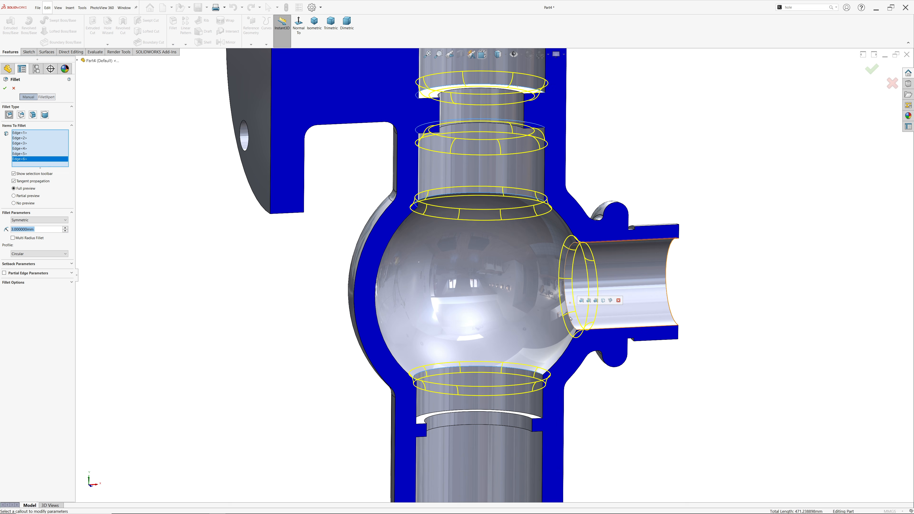
Add the shoulder edge in the bore below the spherical chamber to the 3 mm fillet, apply it and turn off the section view.
{"action": "left_click", "coordinate": [534, 417]}
{"action": "scroll", "coordinate": [509, 349], "scroll_direction": "up", "scroll_amount": 5}
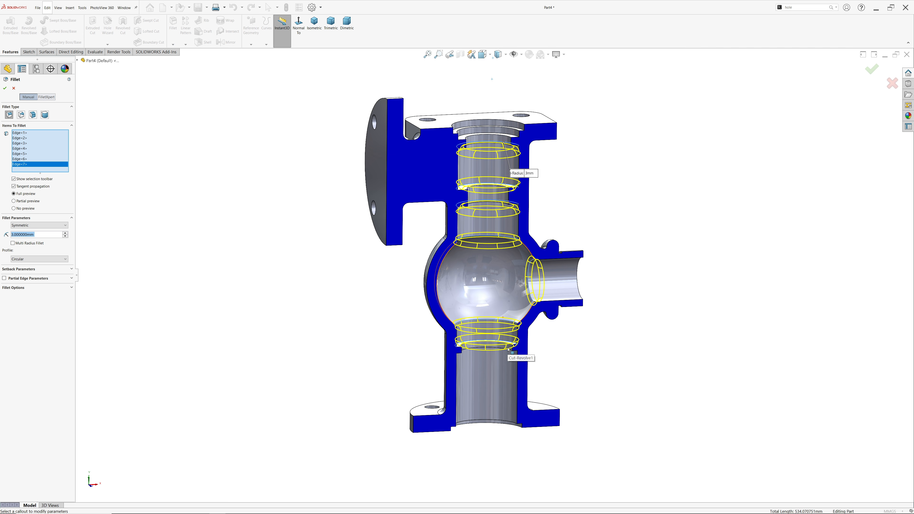
{"action": "scroll", "coordinate": [479, 185], "scroll_direction": "down", "scroll_amount": 3}
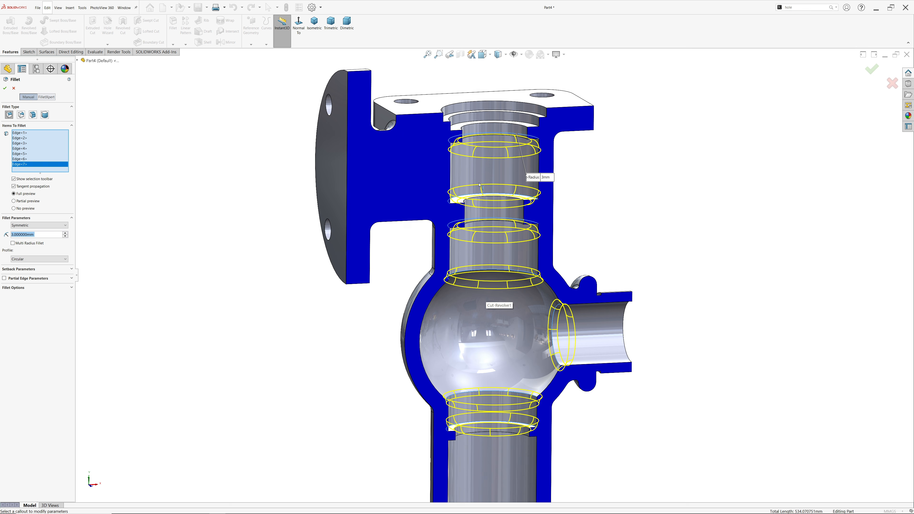
{"action": "scroll", "coordinate": [482, 153], "scroll_direction": "down", "scroll_amount": 2}
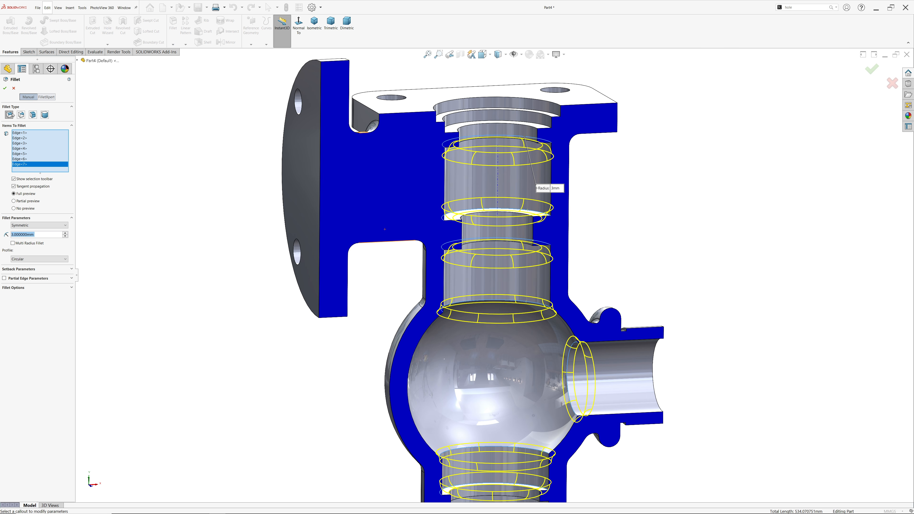
{"action": "left_click", "coordinate": [4, 88]}
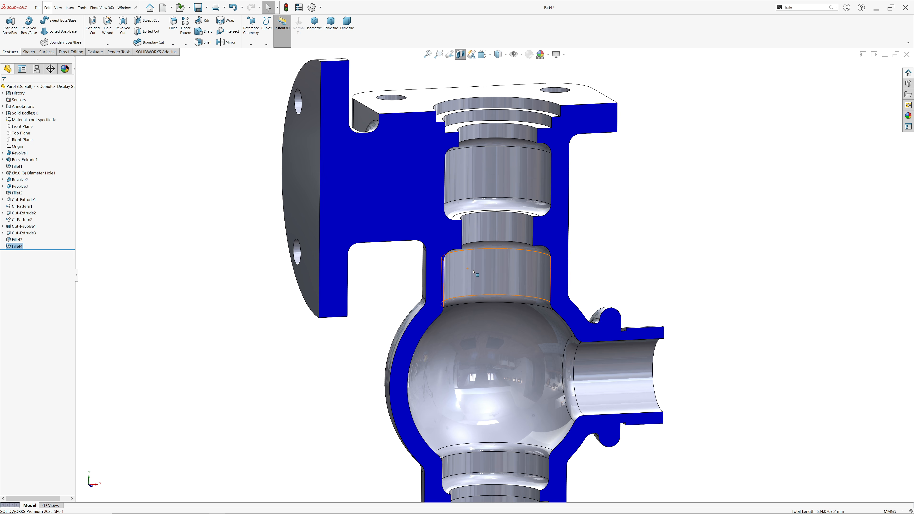
{"action": "mouse_move", "coordinate": [473, 271]}
{"action": "middle_mouse_down"}
{"action": "mouse_move", "coordinate": [467, 196]}
{"action": "mouse_move", "coordinate": [455, 240]}
{"action": "middle_mouse_up"}
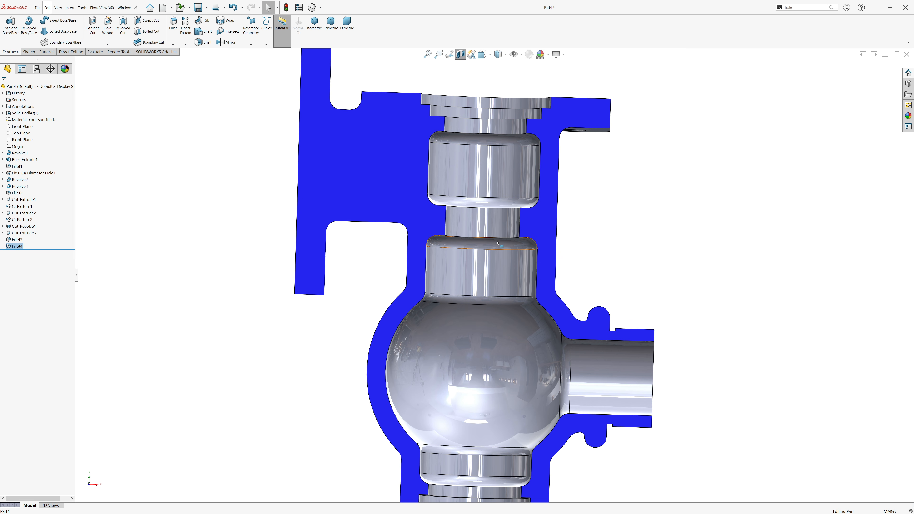
{"action": "scroll", "coordinate": [498, 244], "scroll_direction": "up", "scroll_amount": 3}
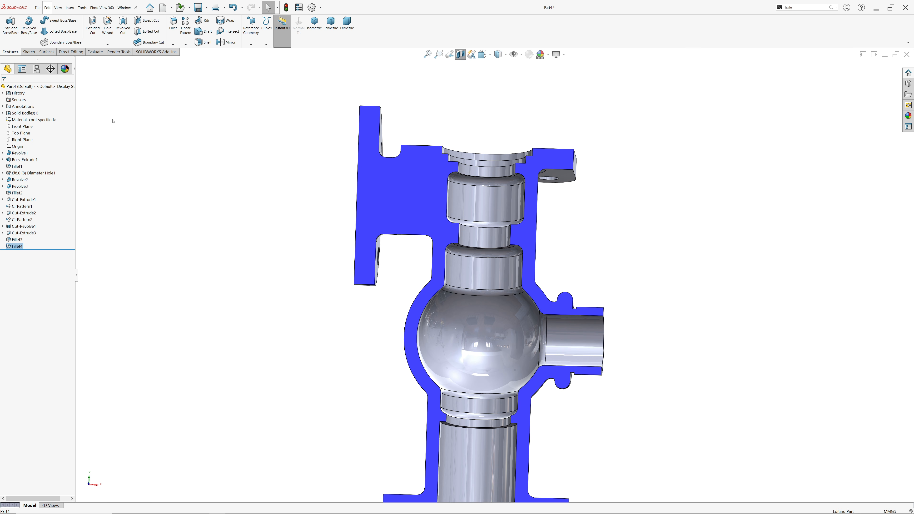
{"action": "left_click", "coordinate": [461, 54]}
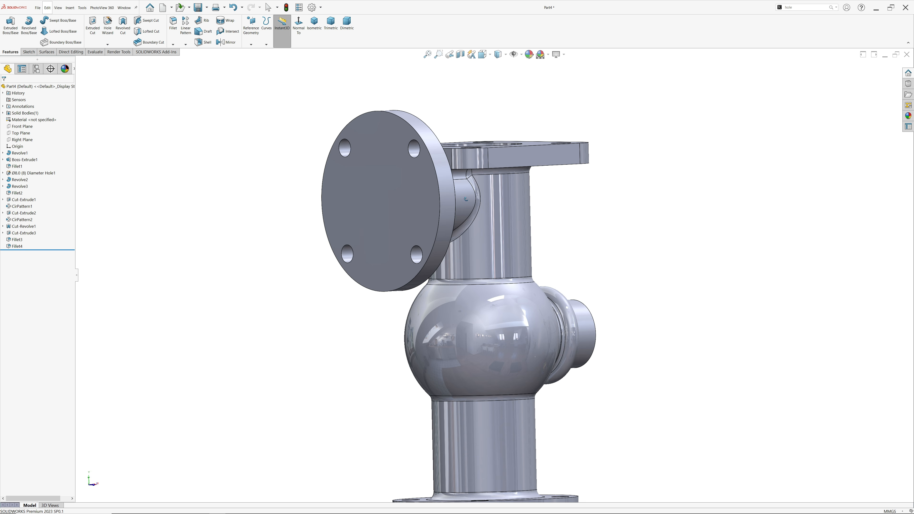
Sketch a 20 mm diameter circle at the centre of the outer face of the upper side tube's round flange.
{"action": "left_click", "coordinate": [388, 186]}
{"action": "left_click", "coordinate": [410, 169]}
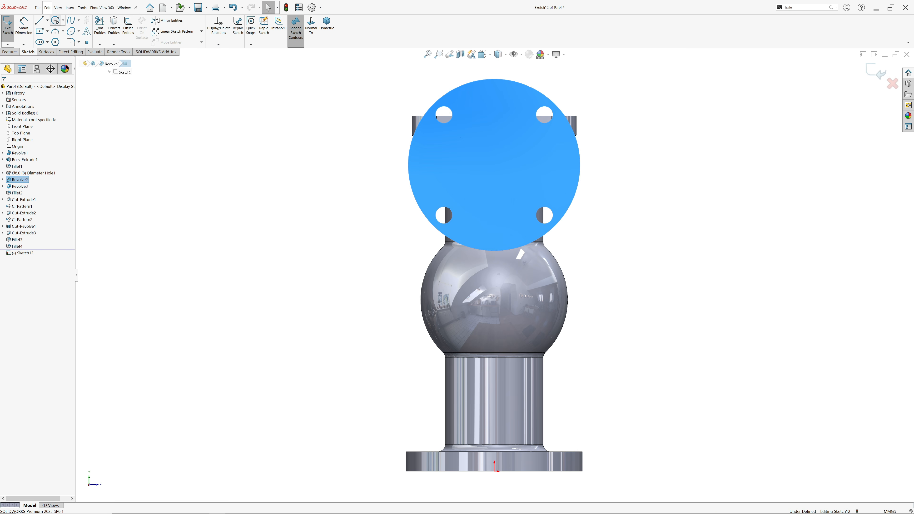
{"action": "left_click", "coordinate": [55, 20]}
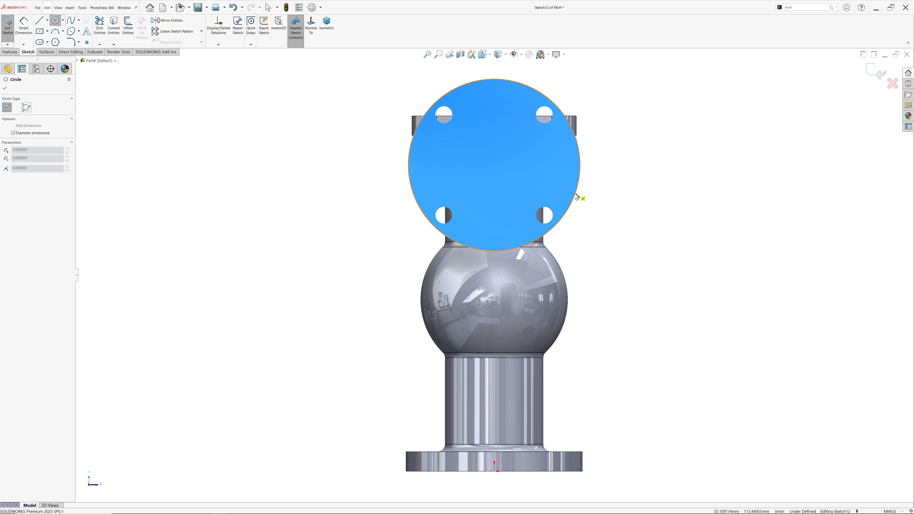
{"action": "left_click", "coordinate": [495, 165]}
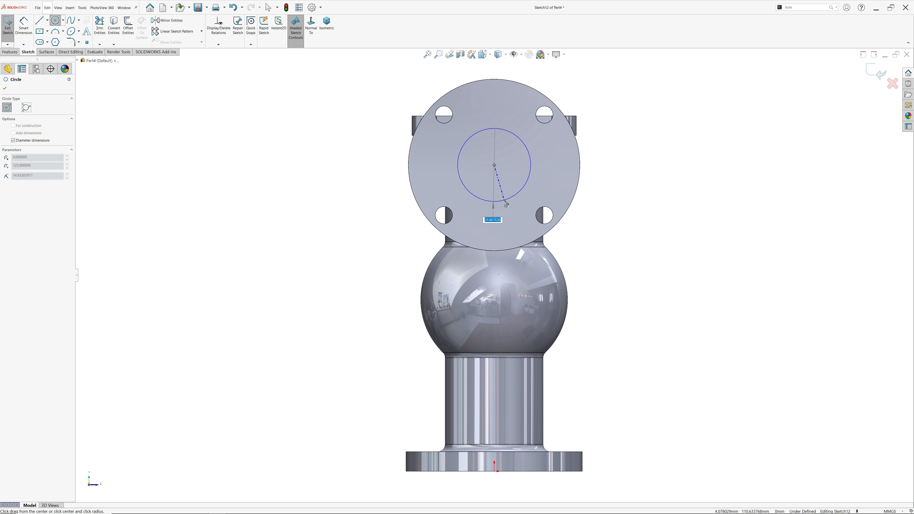
{"action": "type", "text": "20"}
{"action": "key", "text": "Return"}
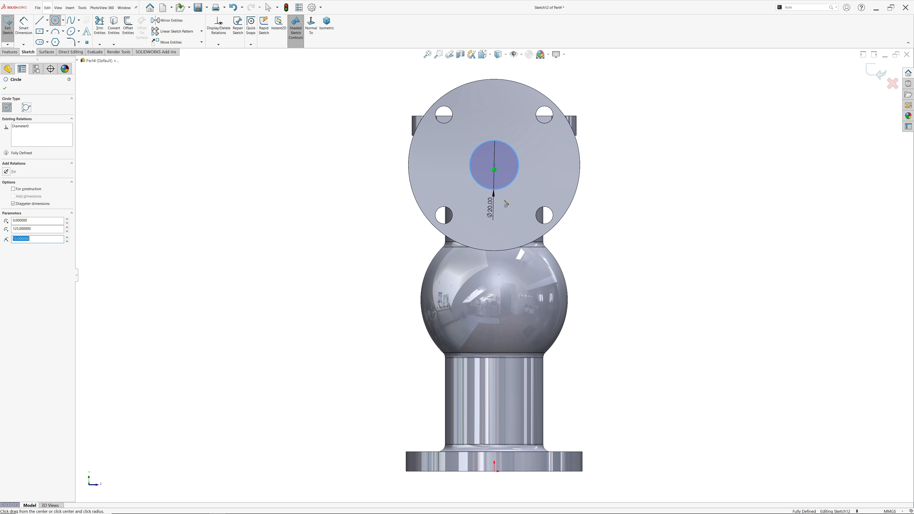
{"action": "key", "text": "Escape"}
{"action": "left_click", "coordinate": [759, 320]}
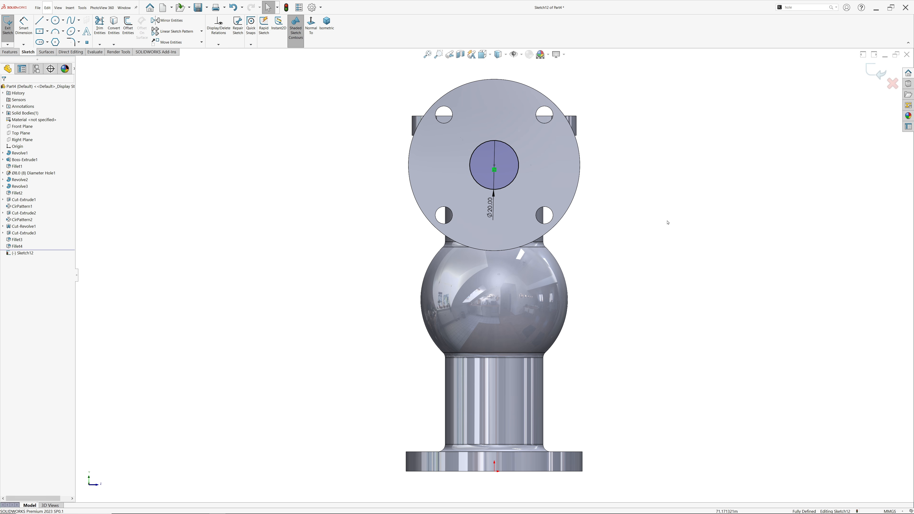
Cut the 20 mm circle through the flanged side tube into the vertical bore with Extruded Cut, using the Up To Next end condition.
{"action": "key", "text": "ctrl+7"}
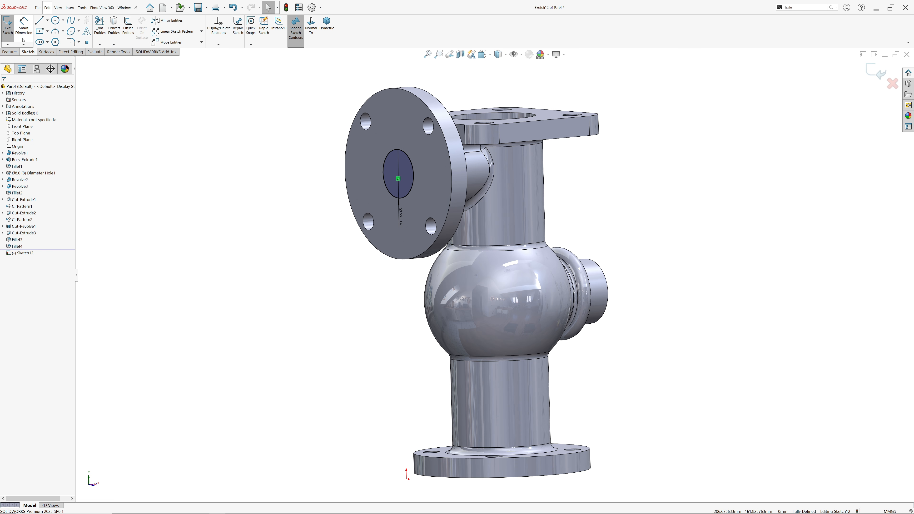
{"action": "scroll", "coordinate": [92, 44], "scroll_direction": "up", "scroll_amount": 1}
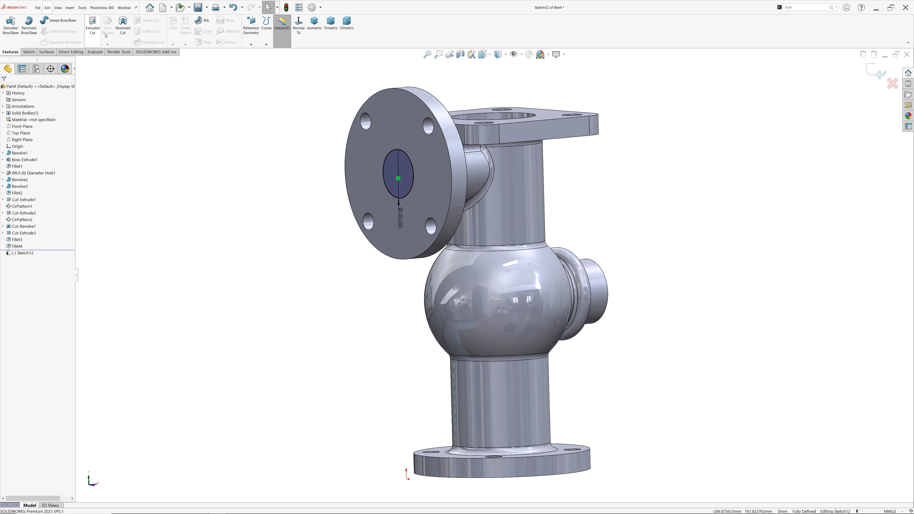
{"action": "left_click", "coordinate": [92, 25]}
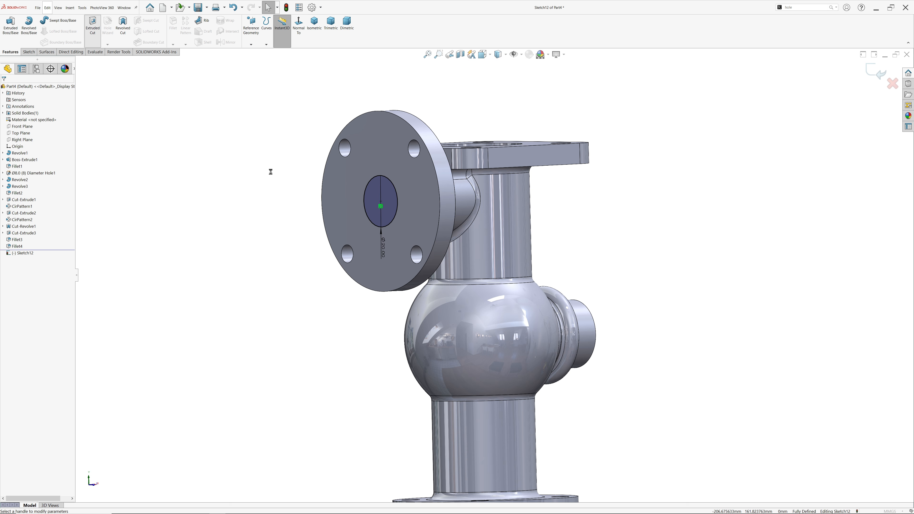
{"action": "middle_click_drag", "start_coordinate": [262, 171], "coordinate": [448, 326]}
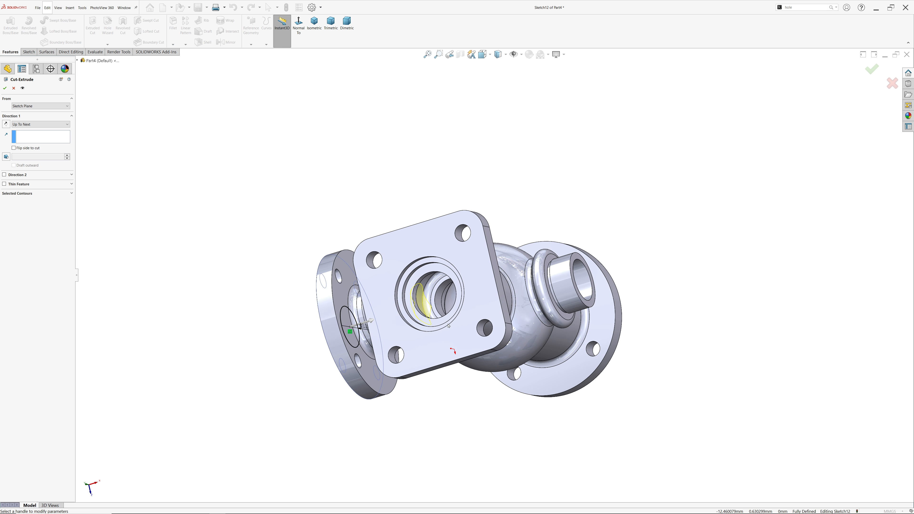
{"action": "scroll", "coordinate": [448, 326], "scroll_direction": "down", "scroll_amount": 3}
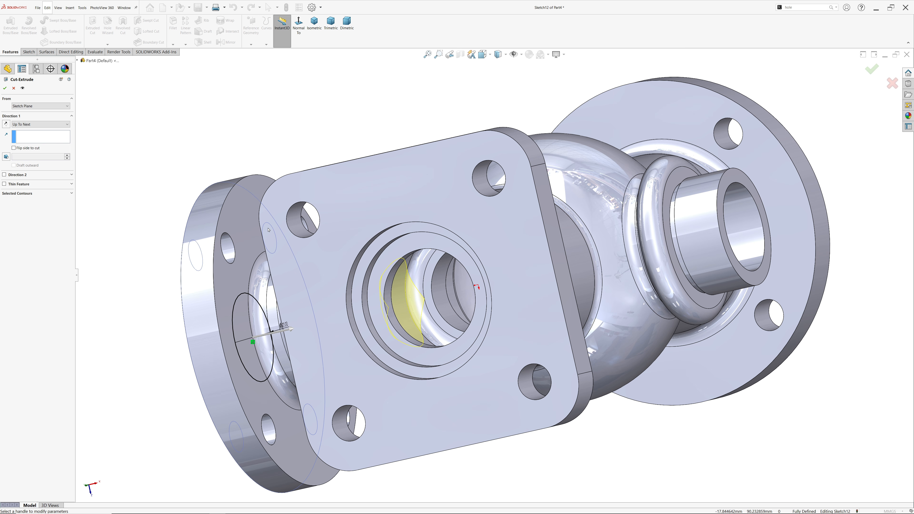
{"action": "left_click", "coordinate": [5, 88]}
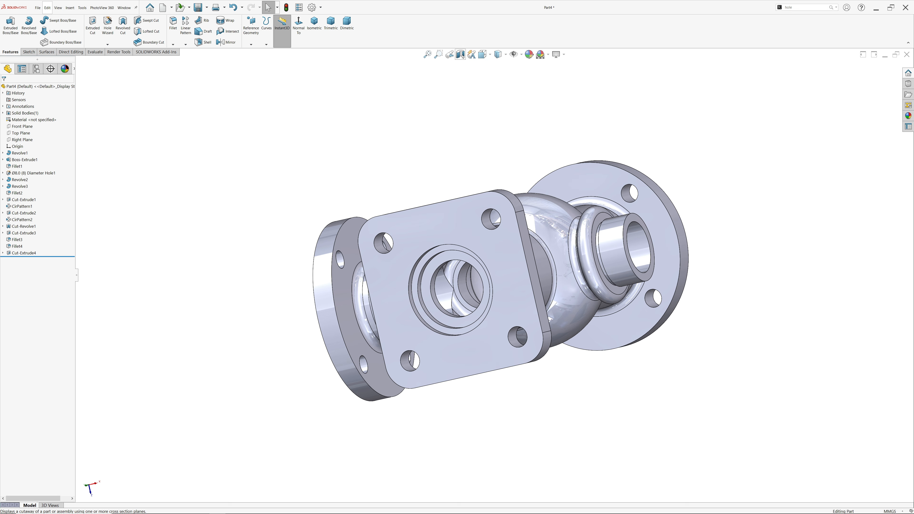
Section the model through the Front Plane, examine the bores normal to that plane, and turn the section view off.
{"action": "left_click", "coordinate": [460, 54]}
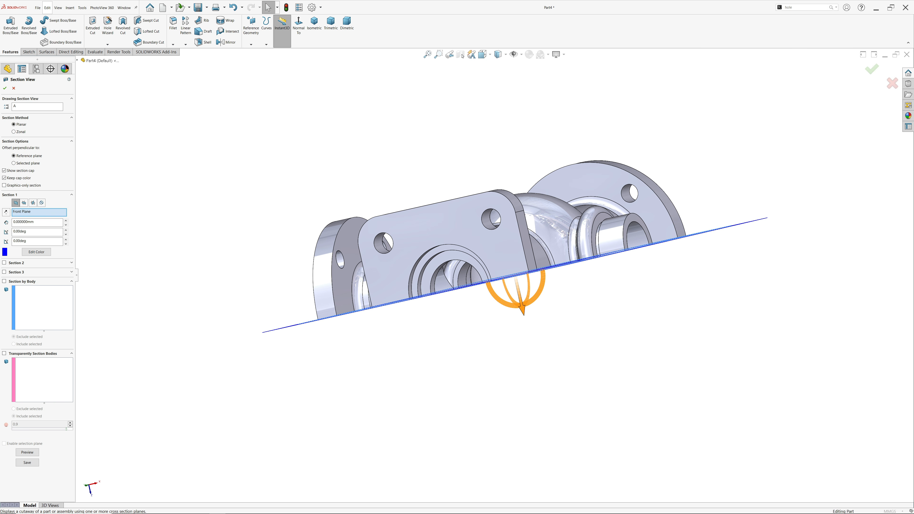
{"action": "key", "text": "Return"}
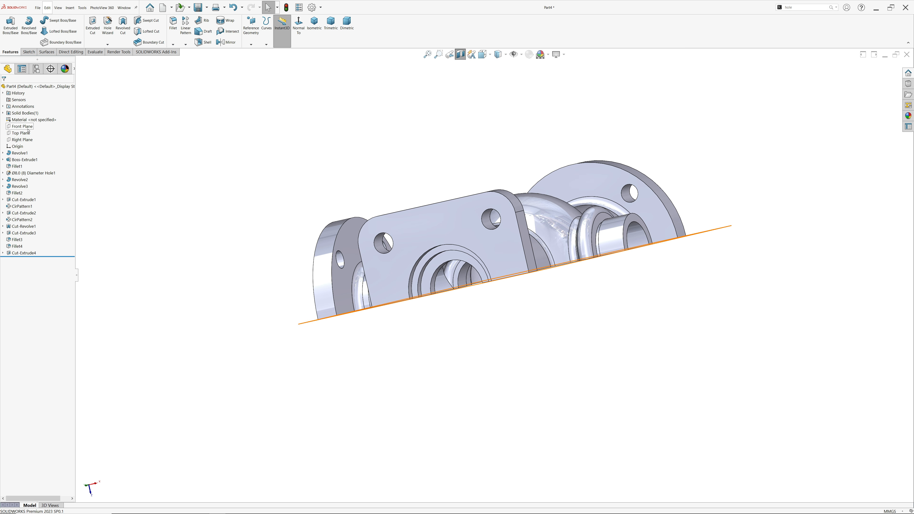
{"action": "left_click", "coordinate": [28, 129]}
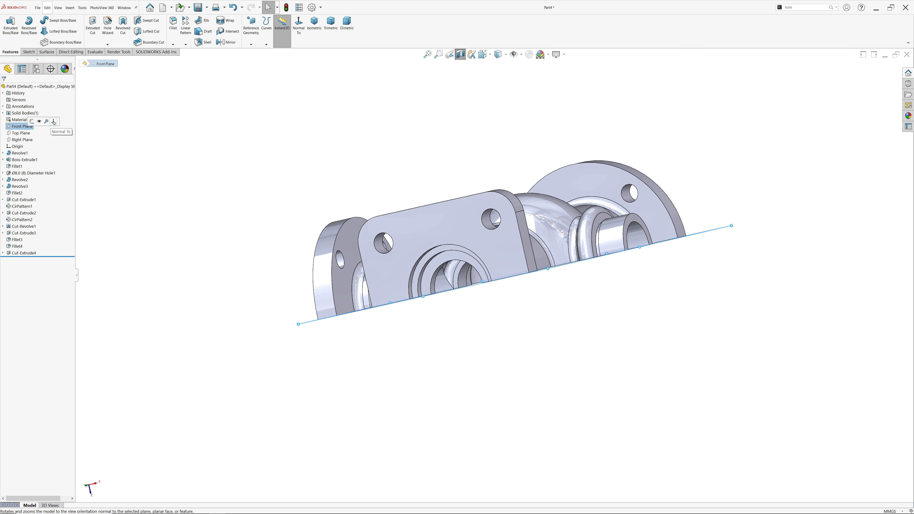
{"action": "left_click", "coordinate": [53, 122]}
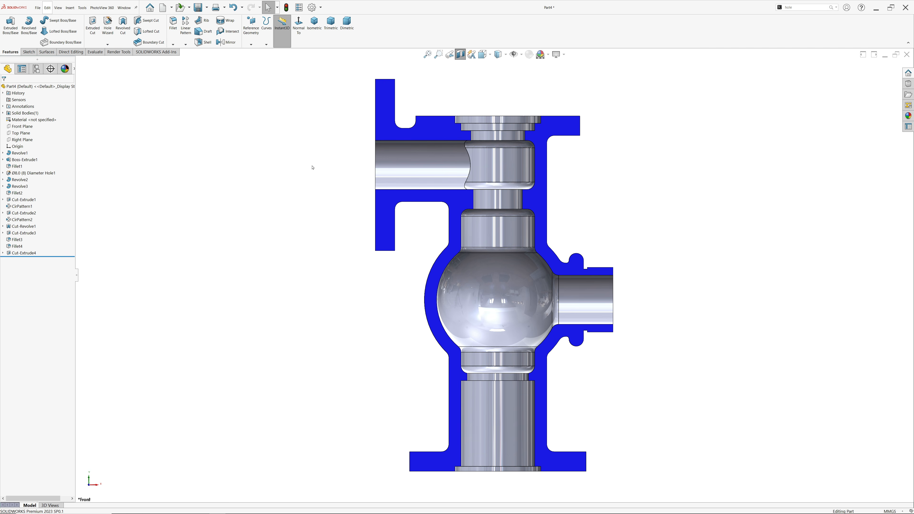
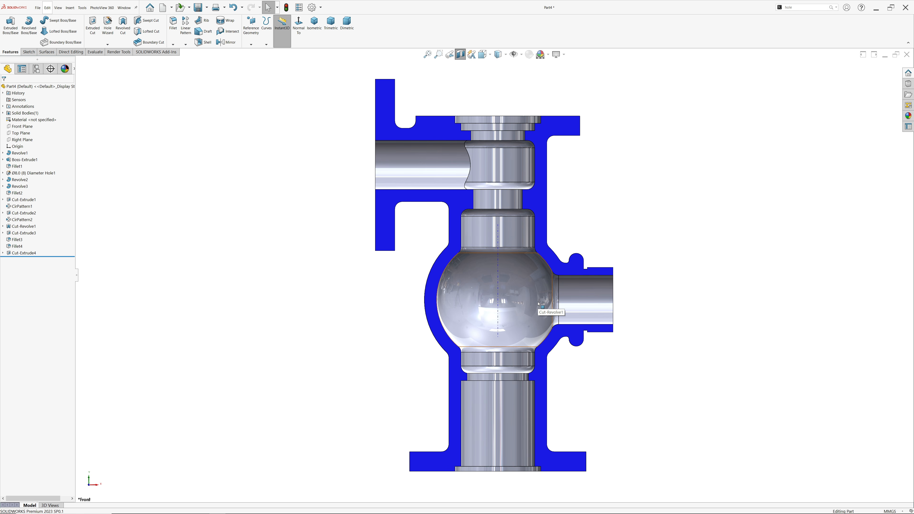
{"action": "left_click", "coordinate": [289, 38]}
{"action": "left_click", "coordinate": [460, 55]}
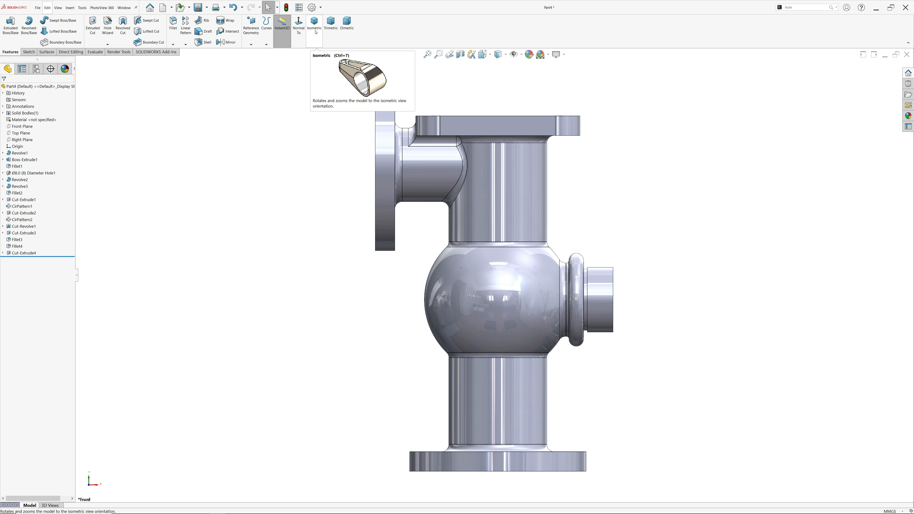
Start a cosmetic thread on the outer circular edge of the short side outlet's end face.
{"action": "left_click", "coordinate": [315, 32]}
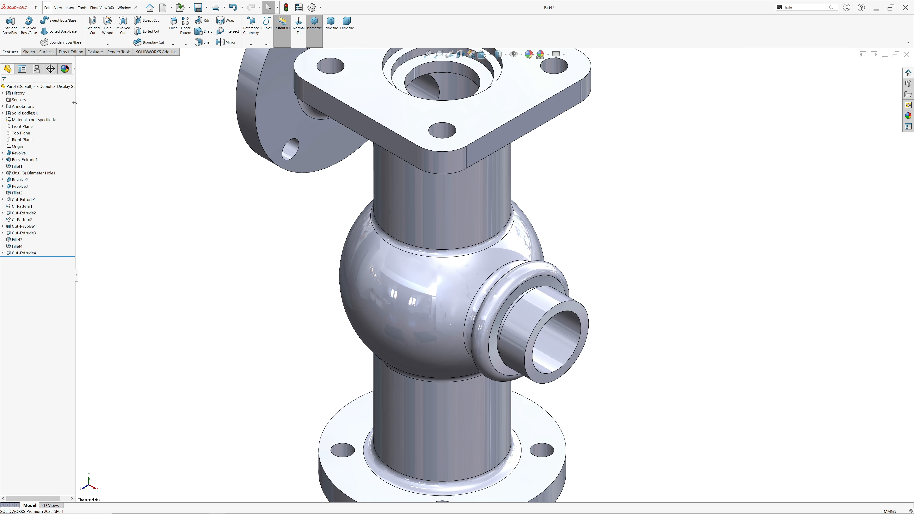
{"action": "key", "text": "alt+i"}
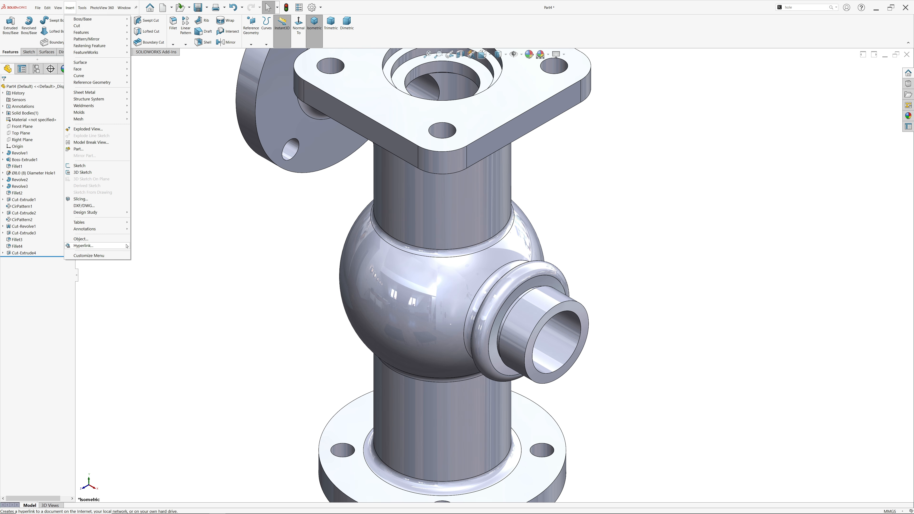
{"action": "mouse_move", "coordinate": [112, 231]}
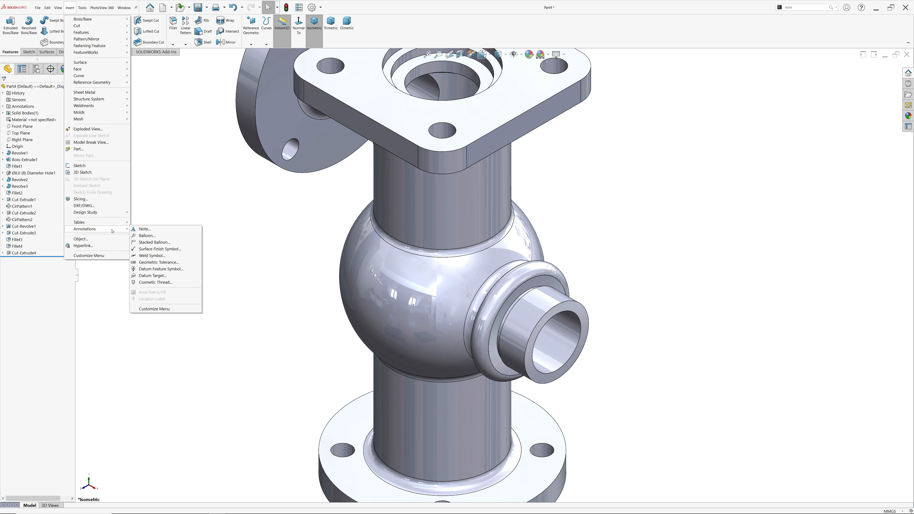
{"action": "left_click", "coordinate": [151, 283]}
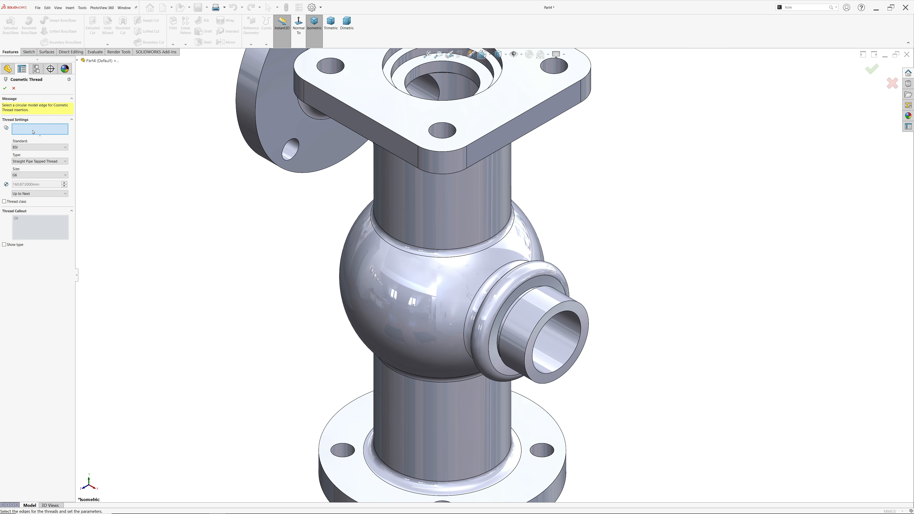
{"action": "left_click", "coordinate": [547, 323]}
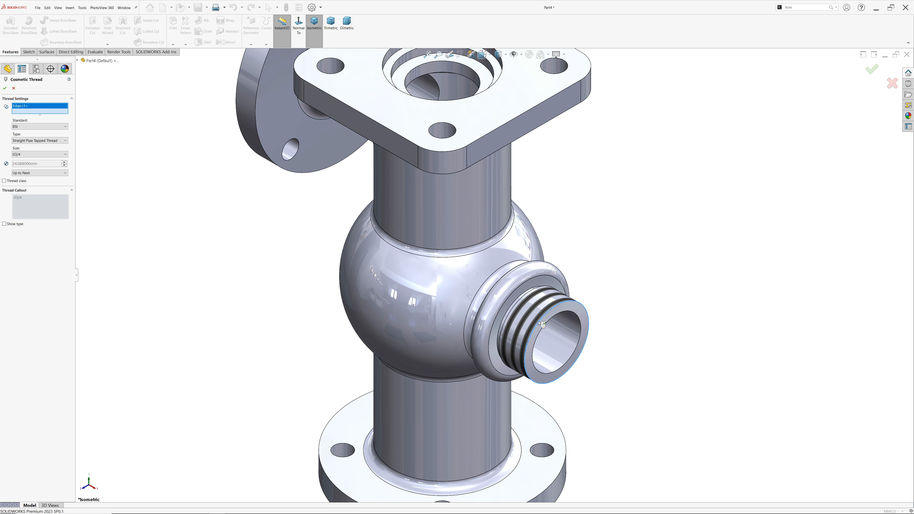
Define the outlet's cosmetic thread as BSI Straight Pipe Tapped Thread, size G3/4, Up to Next, and apply it.
{"action": "left_click", "coordinate": [22, 127]}
{"action": "left_click", "coordinate": [22, 127]}
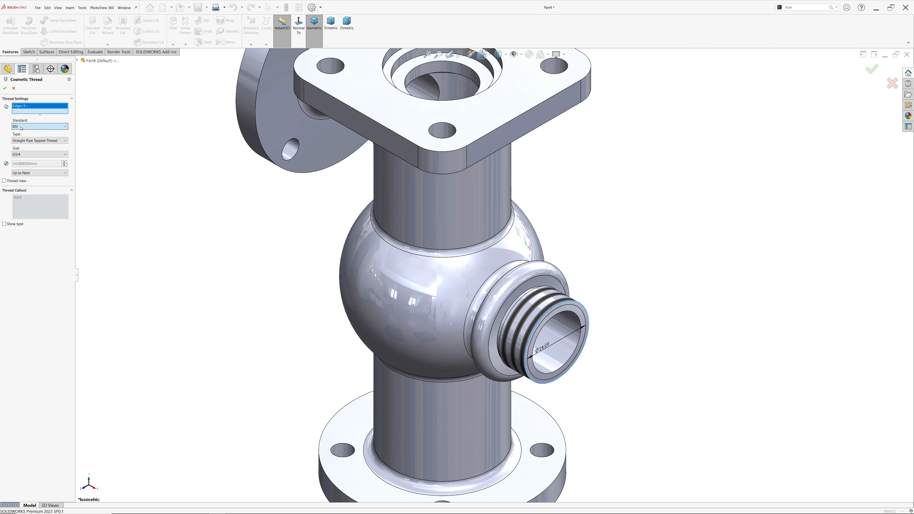
{"action": "left_click", "coordinate": [25, 140]}
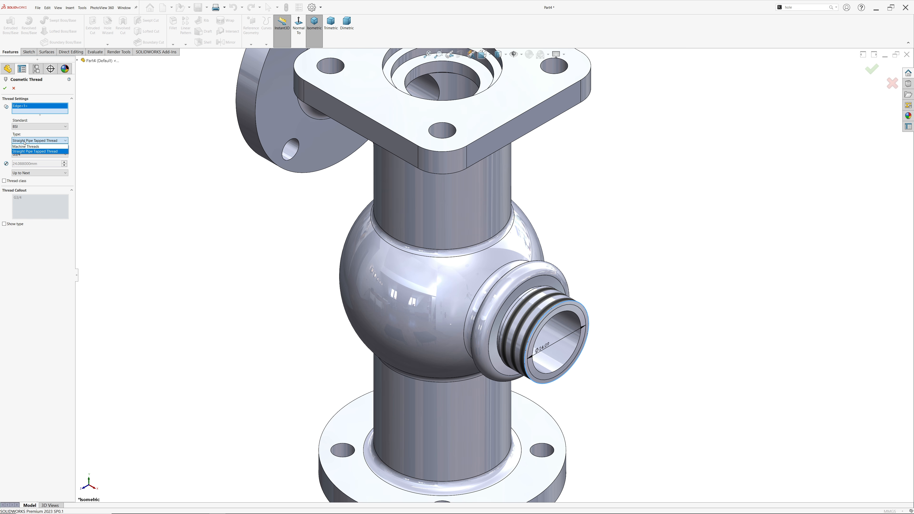
{"action": "left_click", "coordinate": [36, 151]}
{"action": "left_click", "coordinate": [47, 155]}
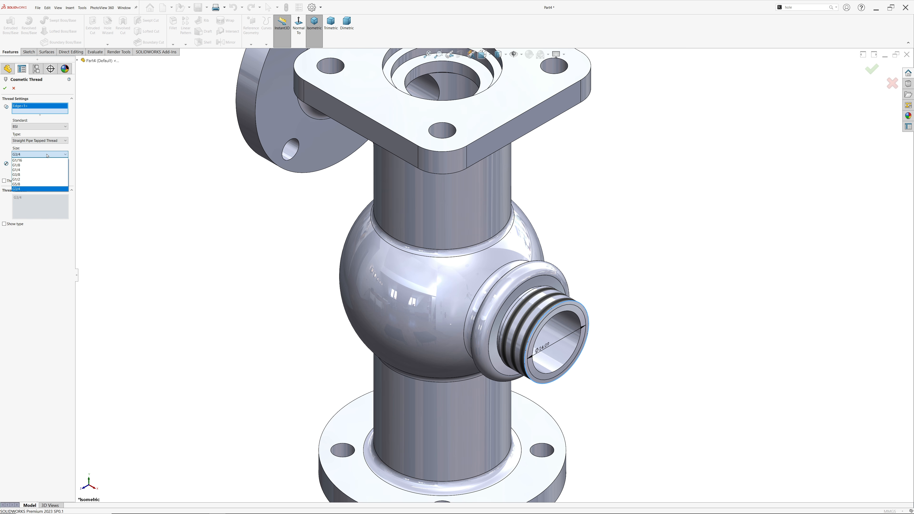
{"action": "left_click", "coordinate": [46, 154]}
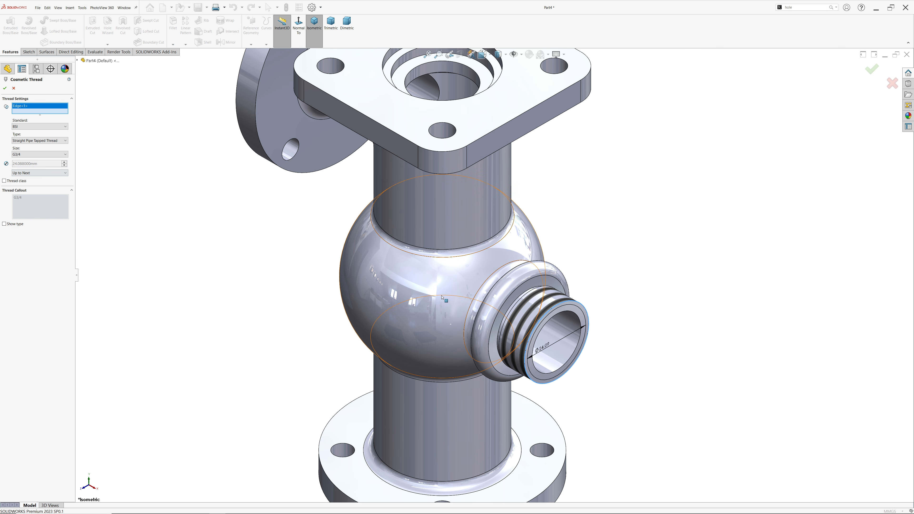
{"action": "scroll", "coordinate": [447, 306], "scroll_direction": "down", "scroll_amount": 3}
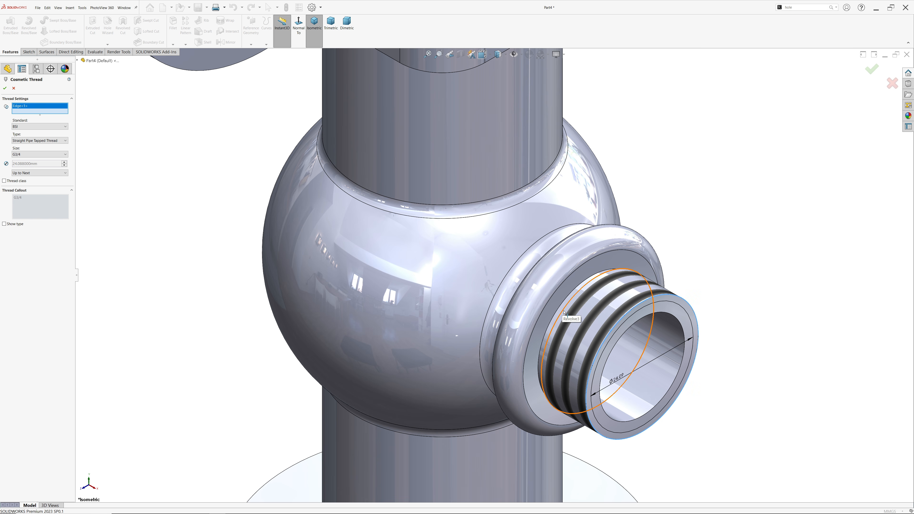
{"action": "left_click", "coordinate": [5, 88]}
{"action": "scroll", "coordinate": [262, 190], "scroll_direction": "up", "scroll_amount": 3}
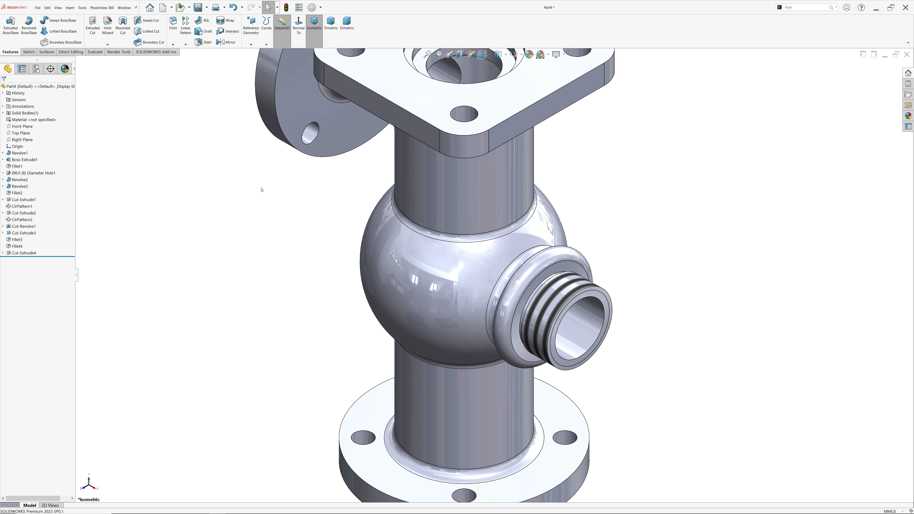
{"action": "scroll", "coordinate": [568, 230], "scroll_direction": "up", "scroll_amount": 2}
{"action": "scroll", "coordinate": [561, 223], "scroll_direction": "up", "scroll_amount": 1}
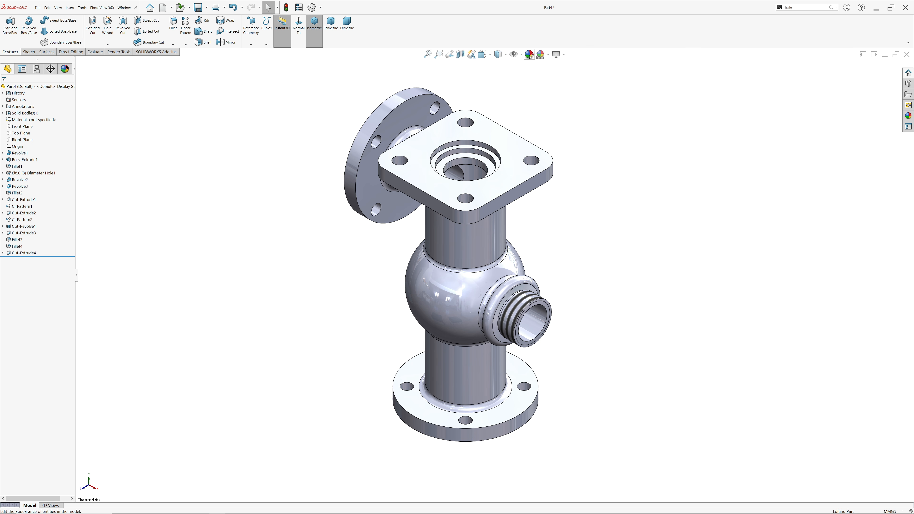
Assign Plain Carbon Steel from the steel materials to the part.
{"action": "right_click", "coordinate": [38, 120]}
{"action": "left_click", "coordinate": [58, 122]}
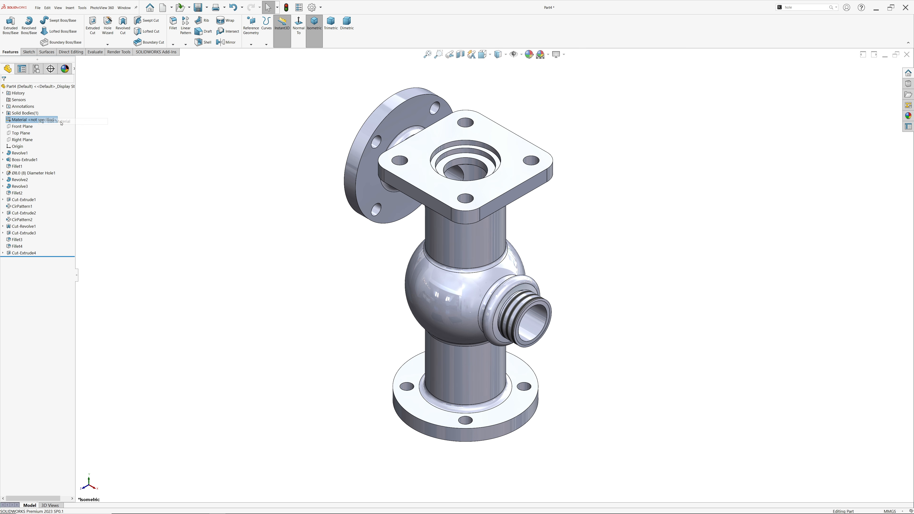
{"action": "left_click_drag", "start_coordinate": [423, 230], "coordinate": [424, 275]}
{"action": "left_click", "coordinate": [368, 284]}
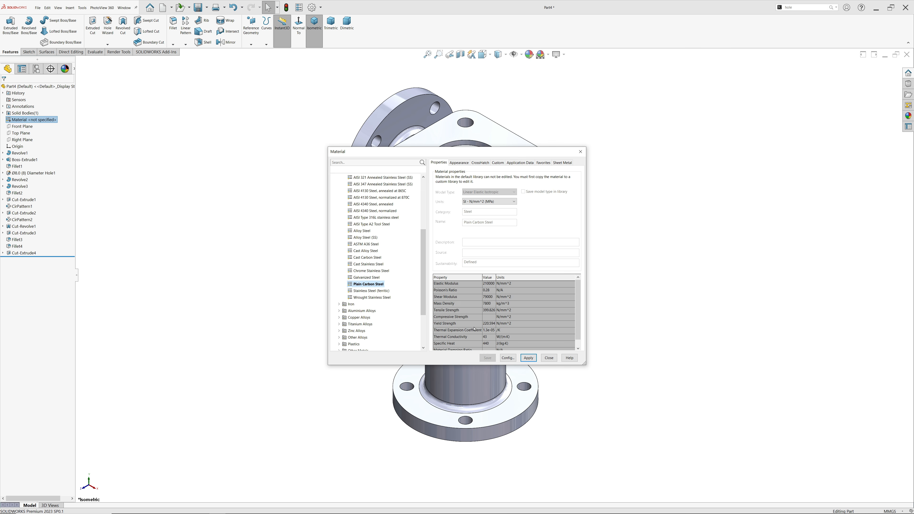
{"action": "left_click", "coordinate": [528, 358]}
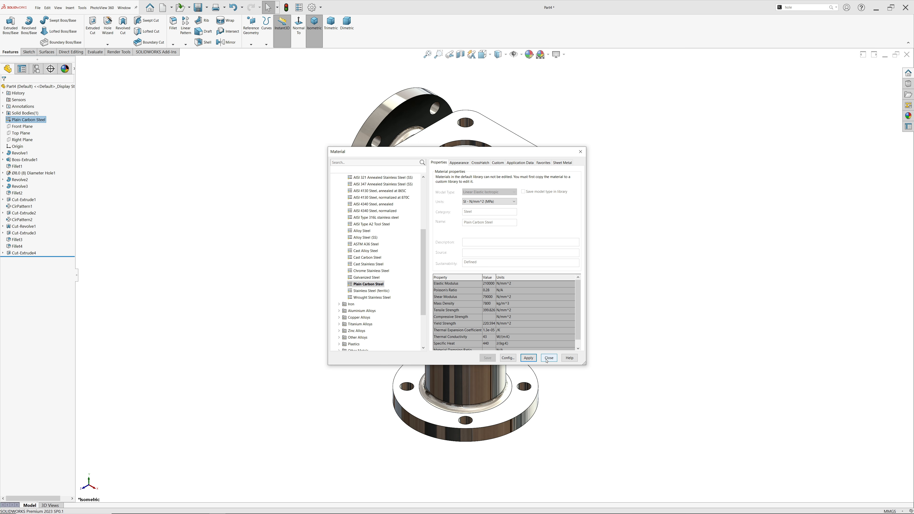
{"action": "left_click", "coordinate": [548, 358]}
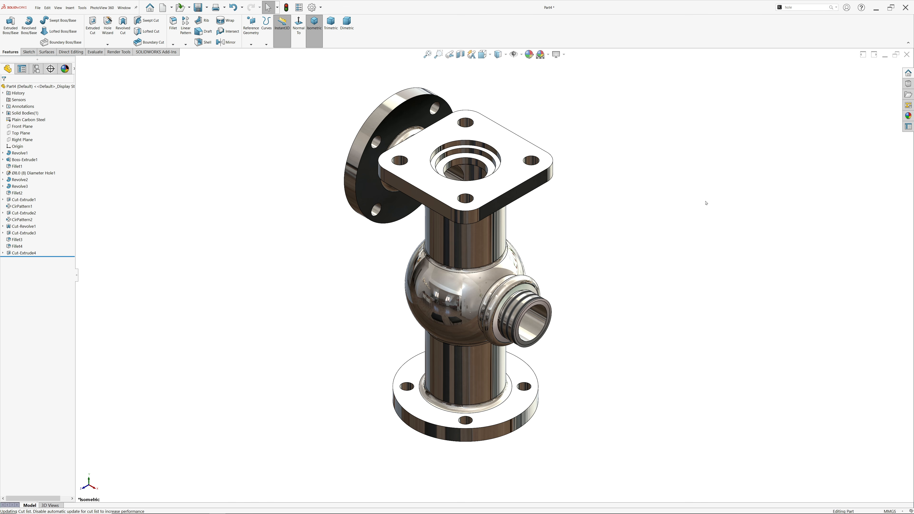
Apply the plain color appearance to the whole part in place of the steel material's look.
{"action": "left_click", "coordinate": [908, 115]}
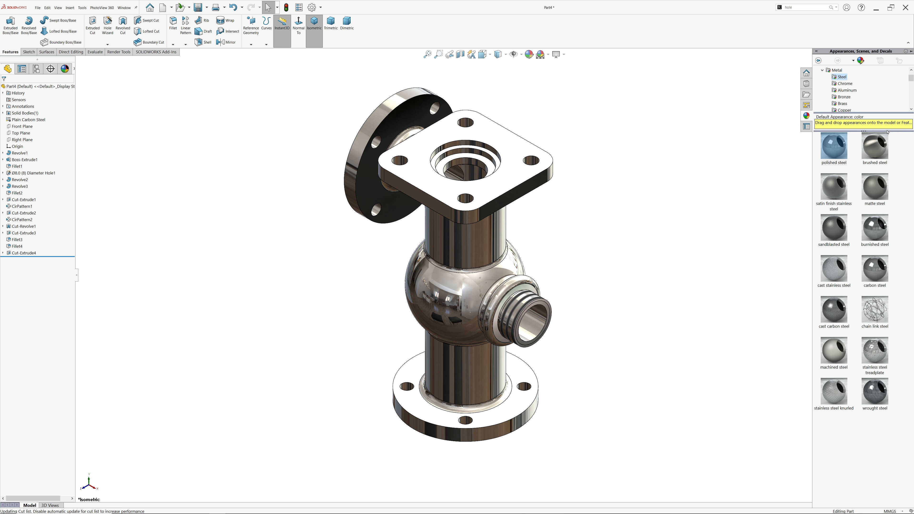
{"action": "scroll", "coordinate": [839, 73], "scroll_direction": "up", "scroll_amount": 1}
{"action": "left_click", "coordinate": [840, 73]}
{"action": "double_click", "coordinate": [834, 147]}
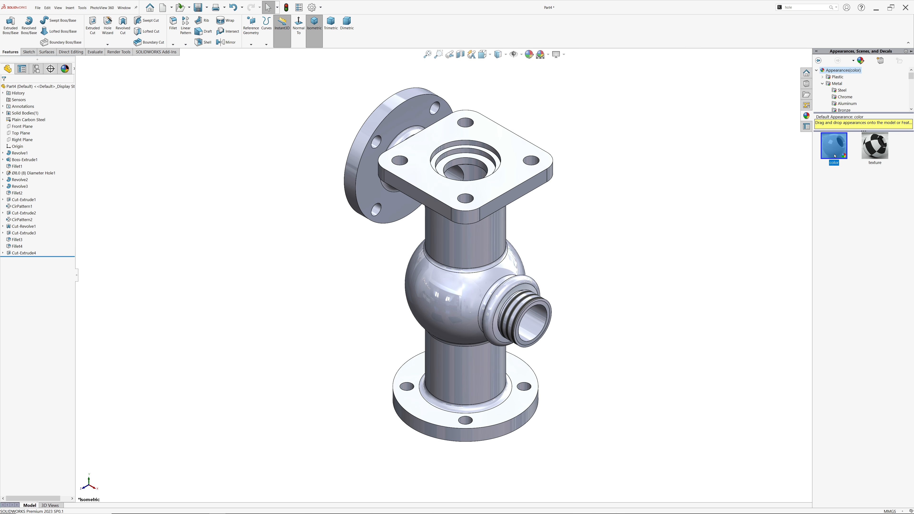
Edit the part's appearance color, setting red to 186 and green to 184.
{"action": "left_click", "coordinate": [528, 55]}
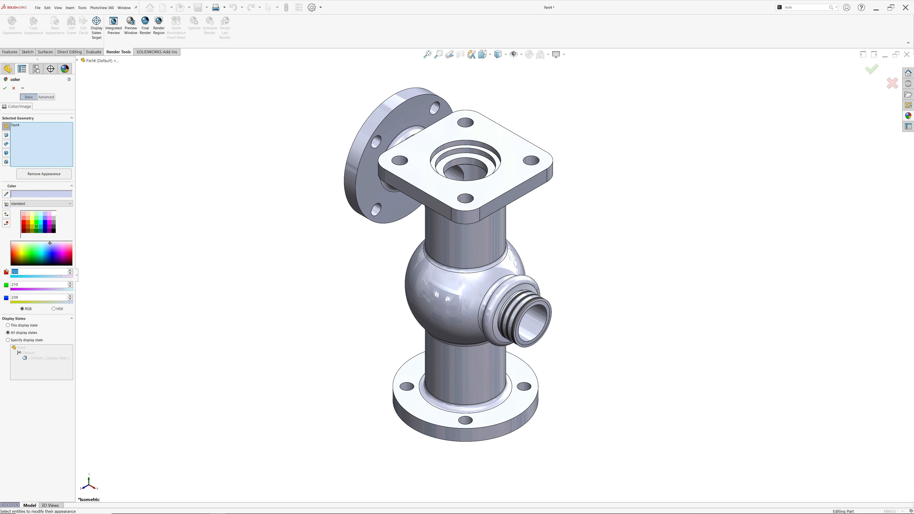
{"action": "type", "text": "186"}
{"action": "key", "text": "Tab"}
{"action": "double_click", "coordinate": [16, 284]}
{"action": "key", "text": "BackSpace"}
{"action": "type", "text": "184"}
{"action": "key", "text": "Tab"}
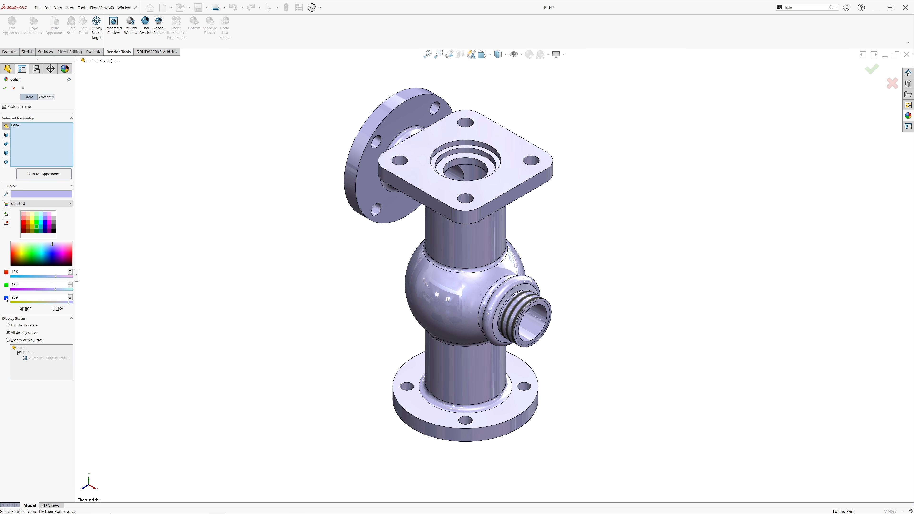
Set the blue value of the part color to 108 and apply the appearance.
{"action": "double_click", "coordinate": [18, 297]}
{"action": "type", "text": "108"}
{"action": "key", "text": "Tab"}
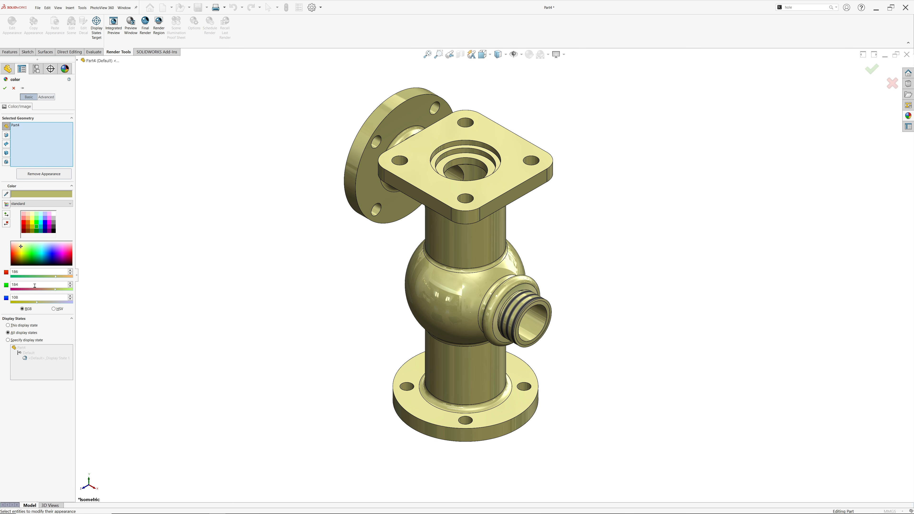
{"action": "left_click_drag", "start_coordinate": [26, 284], "coordinate": [0, 285]}
{"action": "type", "text": "1"}
{"action": "left_click", "coordinate": [5, 88]}
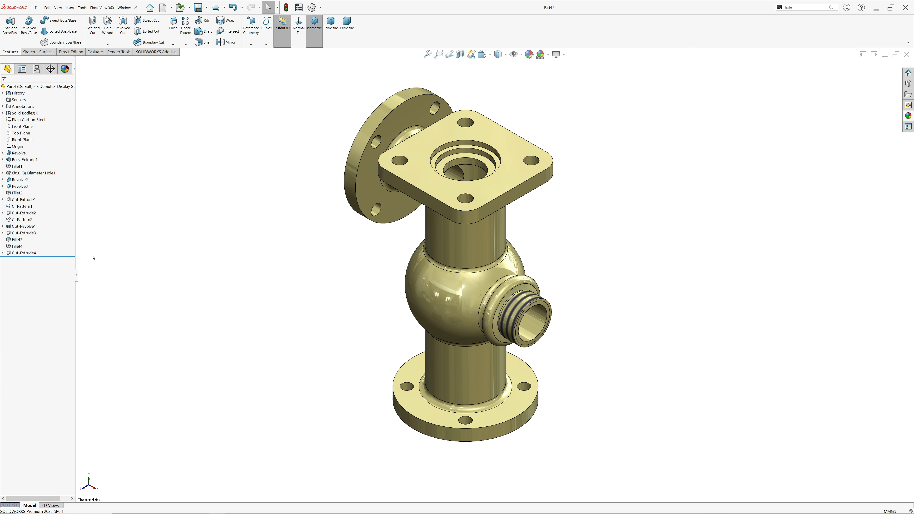
Apply the polished steel appearance to the outer faces of the square flange, both round flanges and the threaded outlet's end.
{"action": "left_click", "coordinate": [500, 191]}
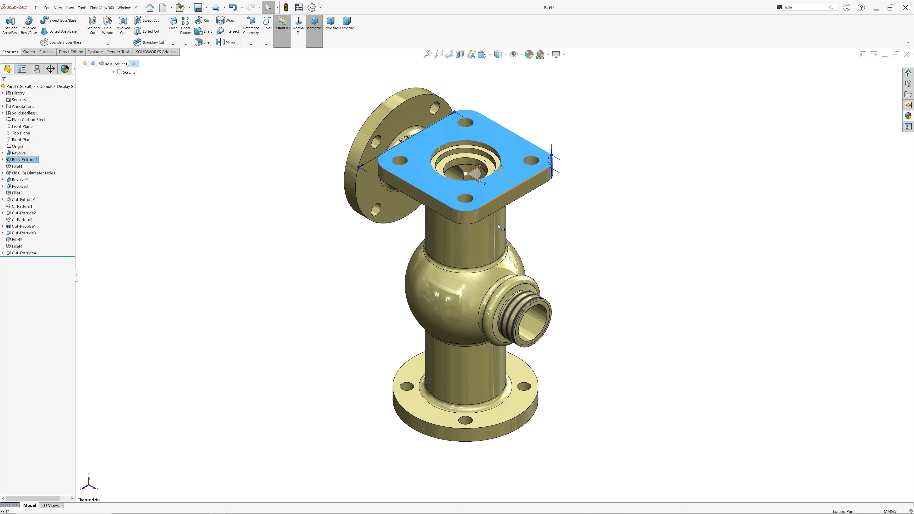
{"action": "middle_click_drag", "start_coordinate": [676, 237], "coordinate": [547, 228]}
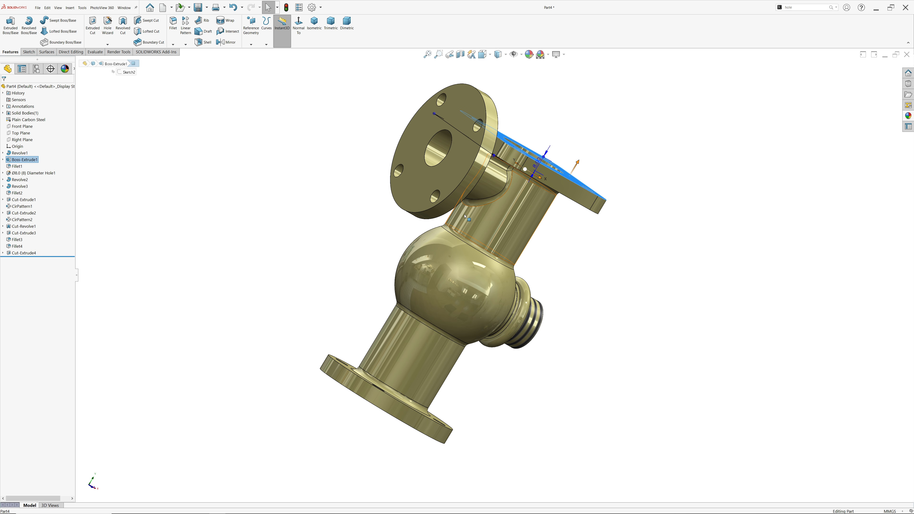
{"action": "left_click", "coordinate": [447, 199]}
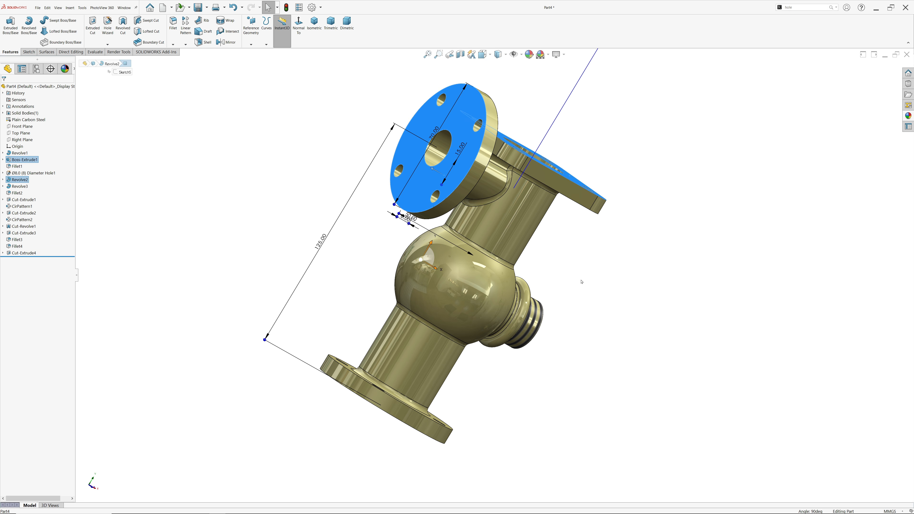
{"action": "middle_click_drag", "start_coordinate": [582, 281], "coordinate": [601, 208]}
{"action": "left_click", "coordinate": [442, 391], "text": "ctrl"}
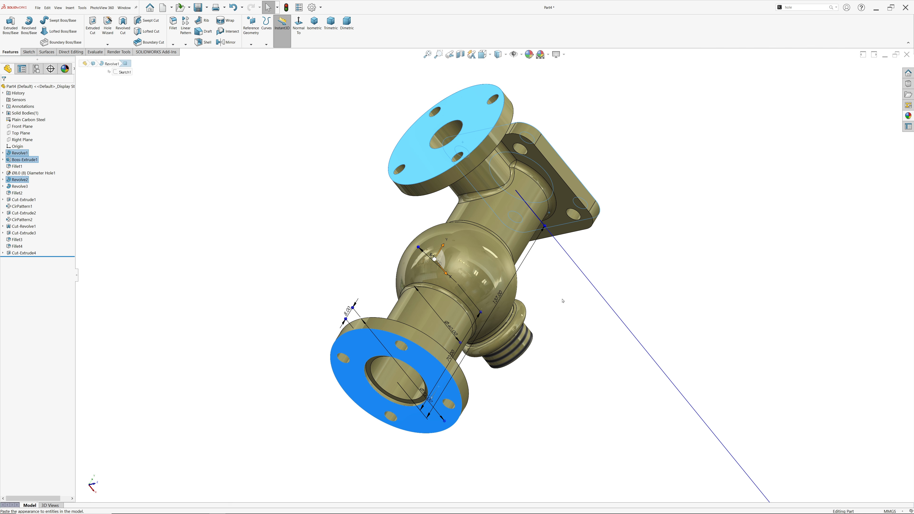
{"action": "middle_click_drag", "start_coordinate": [533, 345], "coordinate": [479, 345]}
{"action": "scroll", "coordinate": [477, 349], "scroll_direction": "down", "scroll_amount": 5}
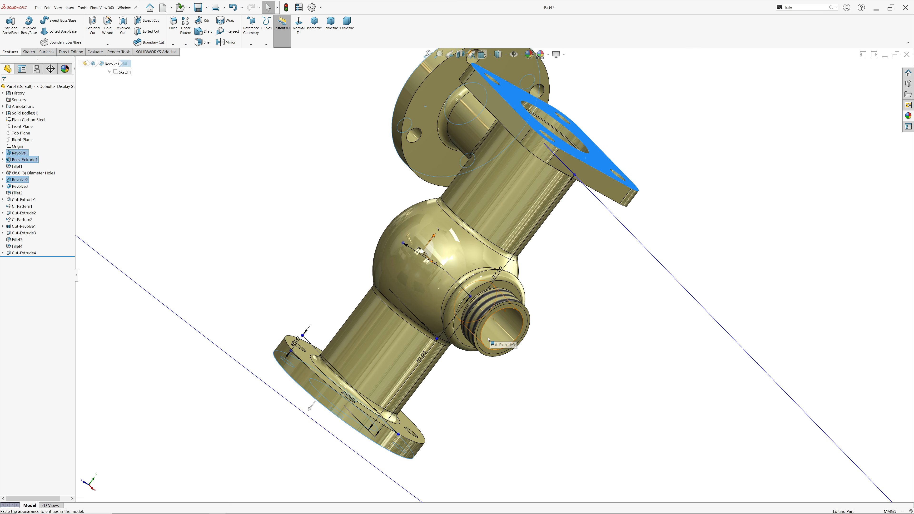
{"action": "left_click", "coordinate": [477, 348], "text": "ctrl"}
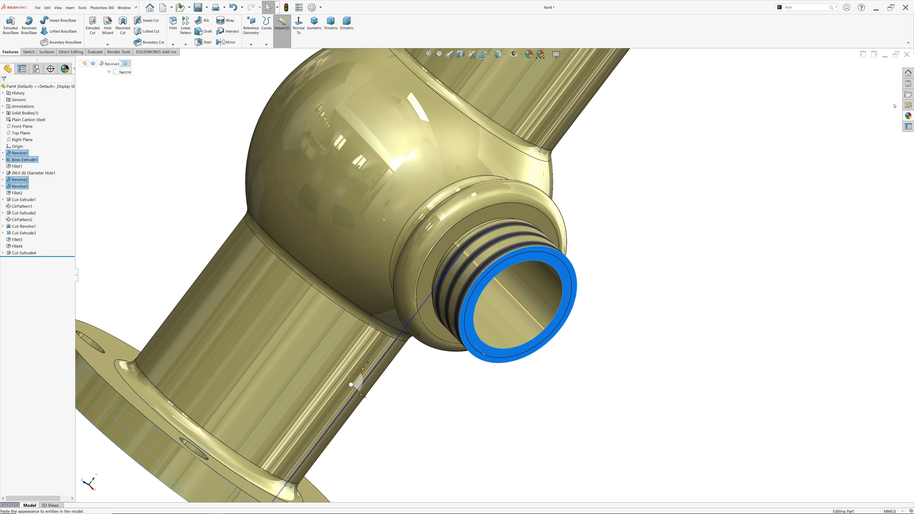
{"action": "left_click", "coordinate": [908, 115]}
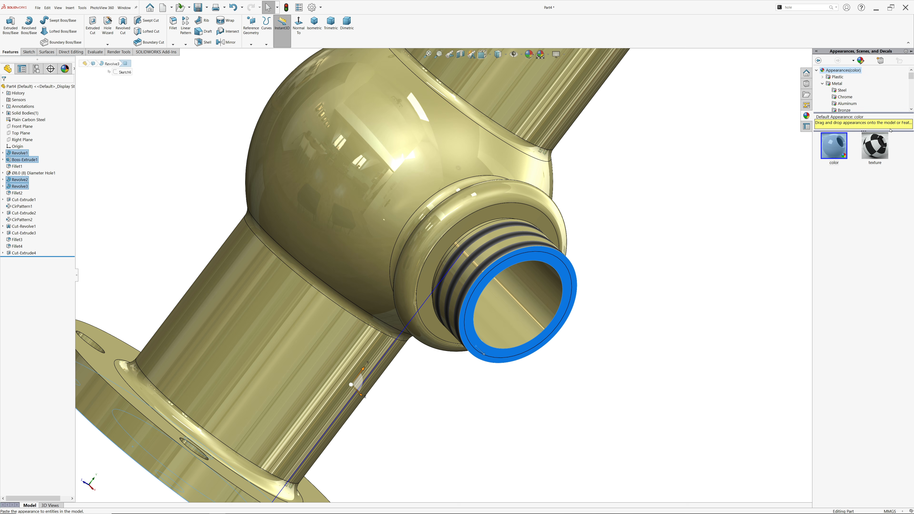
{"action": "left_click", "coordinate": [842, 90]}
{"action": "double_click", "coordinate": [834, 146]}
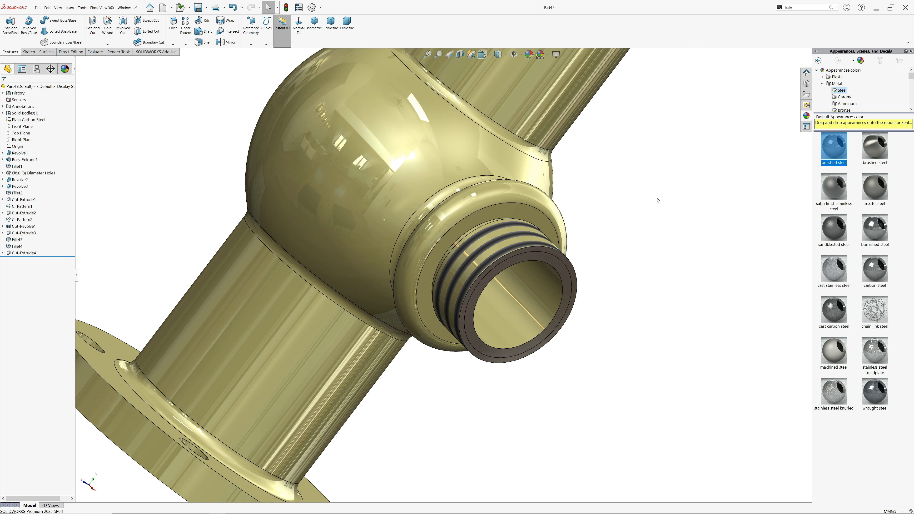
{"action": "scroll", "coordinate": [633, 212], "scroll_direction": "up", "scroll_amount": 5}
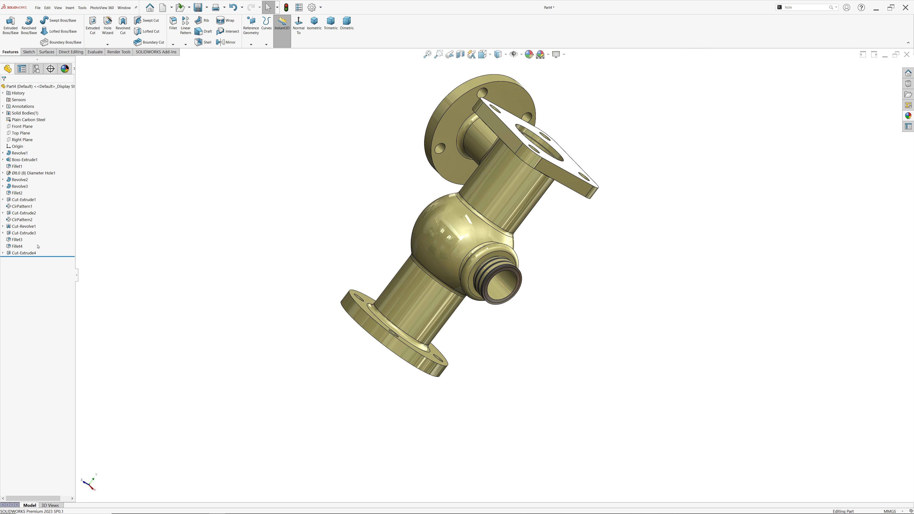
Apply the polished steel appearance to the Cut-Revolve1 feature that forms the stepped vertical bore.
{"action": "left_click", "coordinate": [23, 227]}
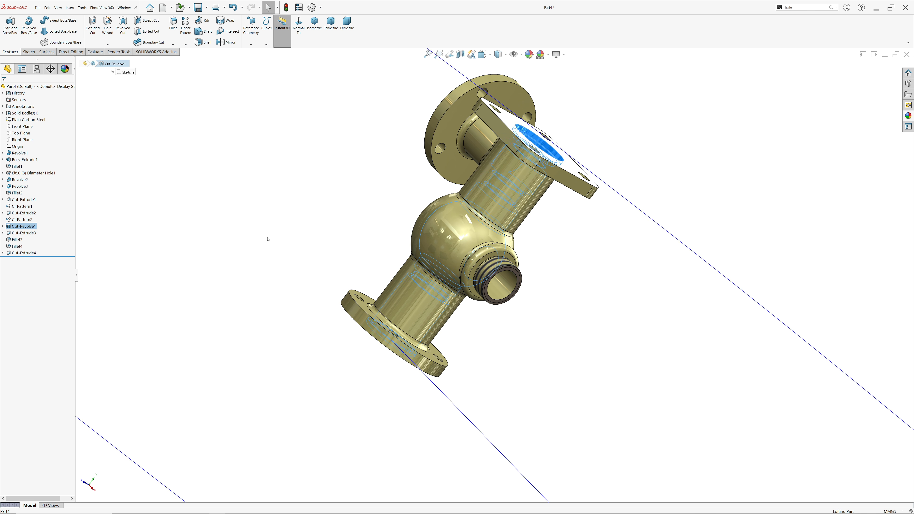
{"action": "left_click", "coordinate": [909, 116]}
{"action": "double_click", "coordinate": [835, 151]}
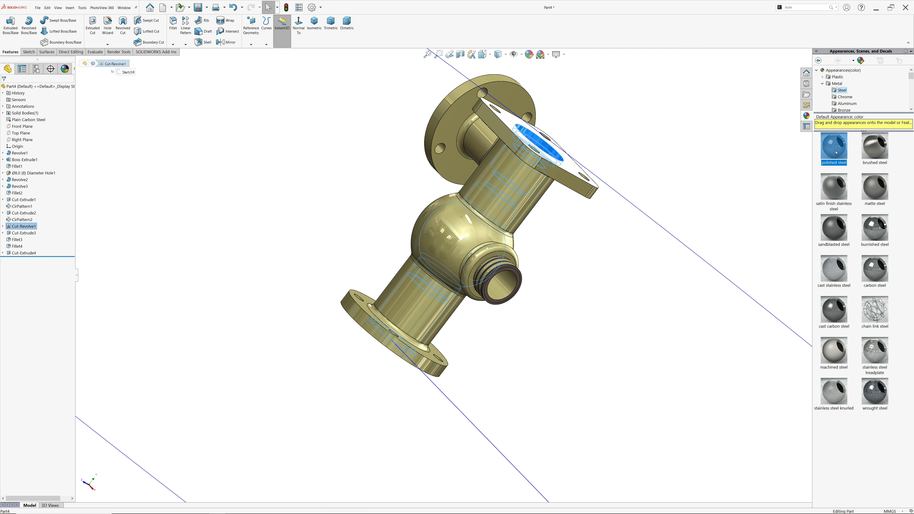
{"action": "middle_click_drag", "start_coordinate": [540, 173], "coordinate": [518, 256]}
{"action": "scroll", "coordinate": [561, 213], "scroll_direction": "down", "scroll_amount": 3}
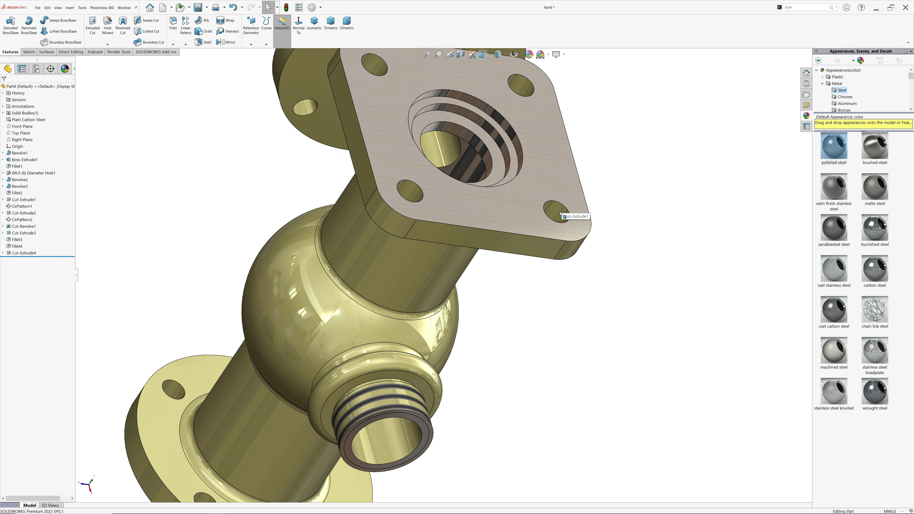
{"action": "left_click", "coordinate": [630, 236]}
{"action": "key", "text": "f"}
{"action": "scroll", "coordinate": [390, 355], "scroll_direction": "down", "scroll_amount": 4}
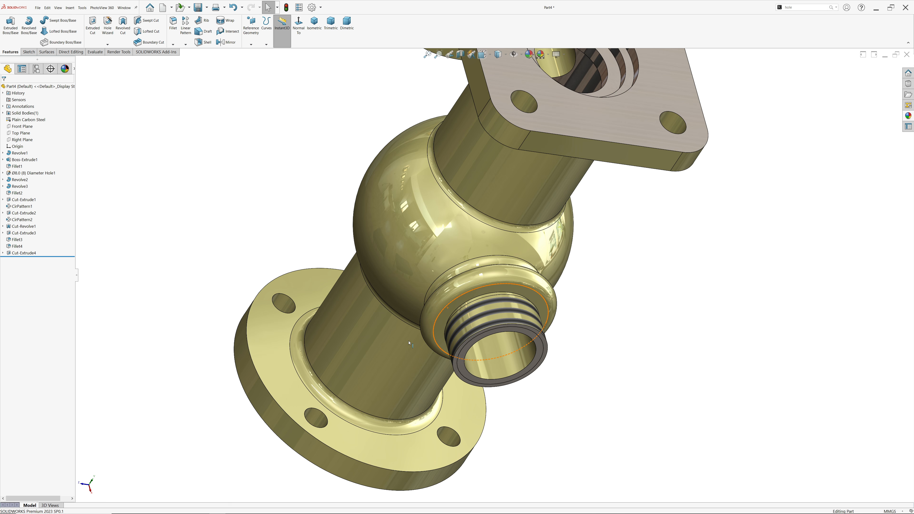
Apply the polished steel appearance to the round flanges' bolt holes: Cut-Extrude1, CirPattern1, Cut-Extrude2 and CirPattern2.
{"action": "left_click", "coordinate": [316, 418]}
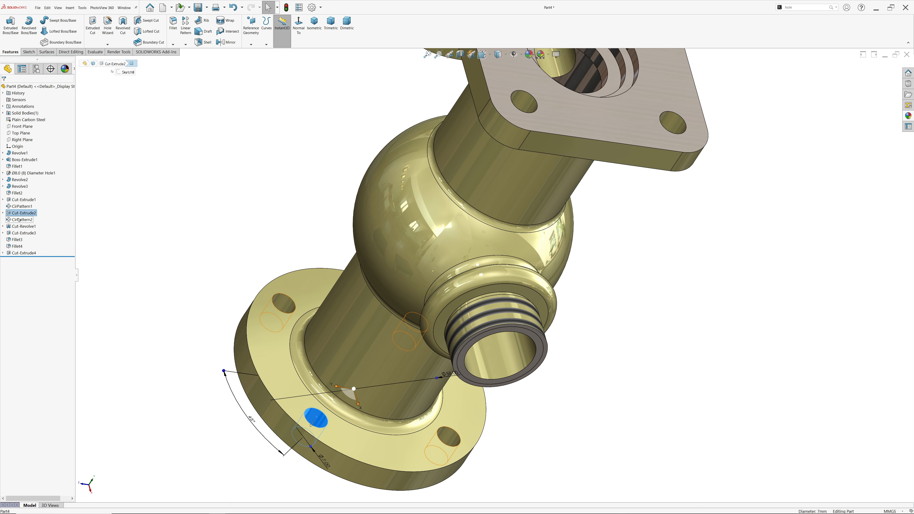
{"action": "left_click", "coordinate": [22, 201]}
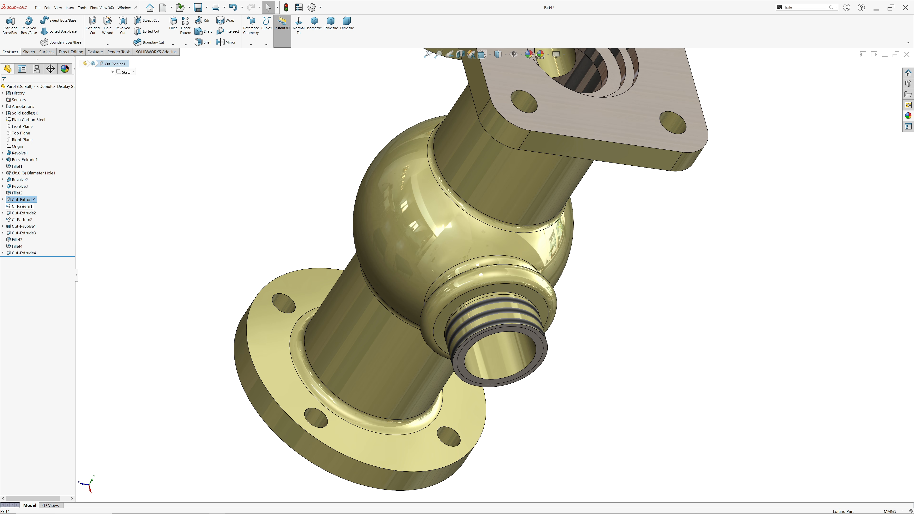
{"action": "left_click", "coordinate": [20, 213], "text": "ctrl"}
{"action": "left_click", "coordinate": [20, 220], "text": "ctrl"}
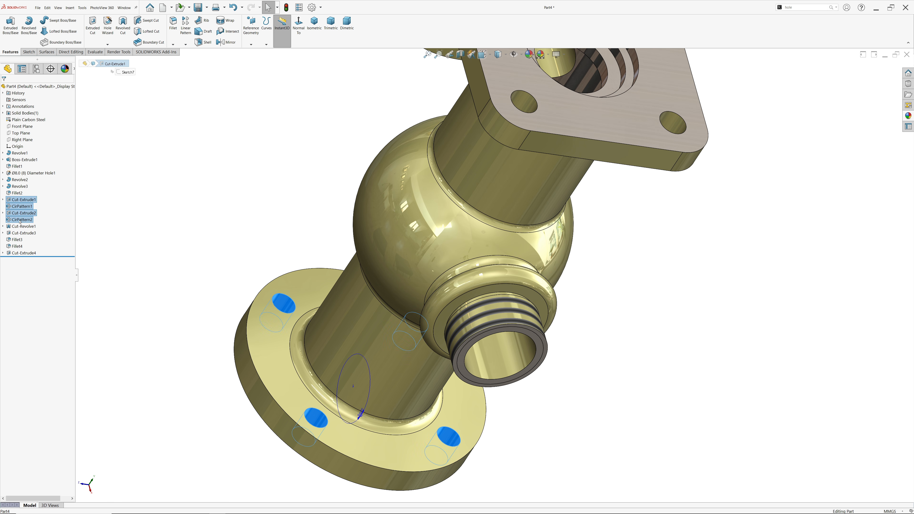
{"action": "key", "text": "f"}
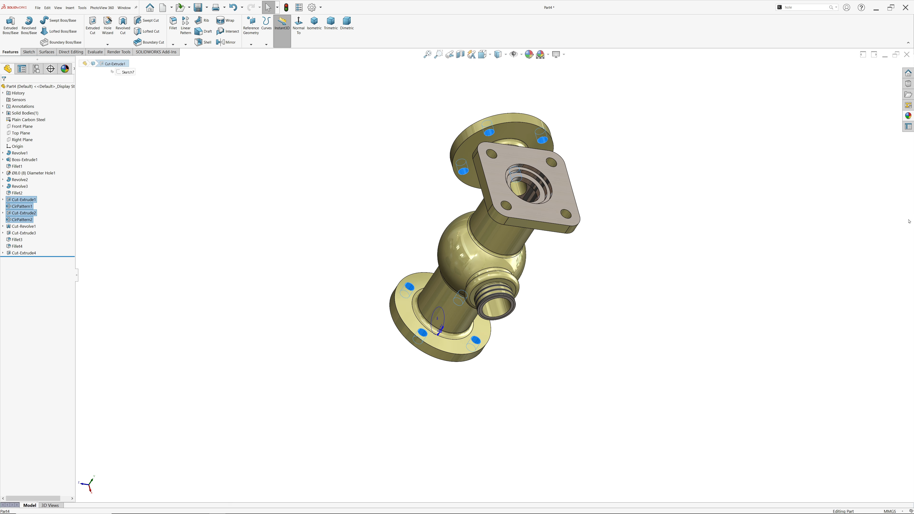
{"action": "left_click", "coordinate": [908, 117]}
{"action": "left_click", "coordinate": [841, 148]}
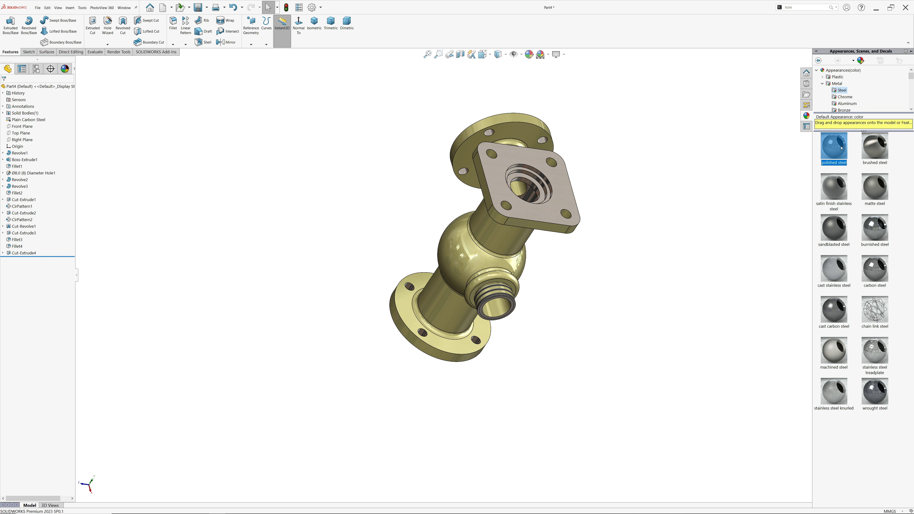
Apply the polished steel appearance to the 8 mm diameter hole feature in the square flange.
{"action": "scroll", "coordinate": [508, 222], "scroll_direction": "down", "scroll_amount": 3}
{"action": "left_click", "coordinate": [502, 205]}
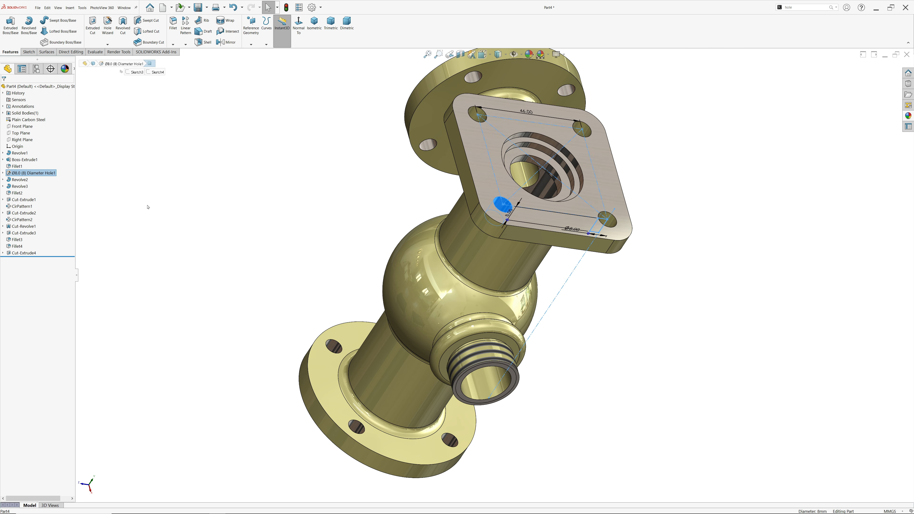
{"action": "left_click", "coordinate": [43, 174]}
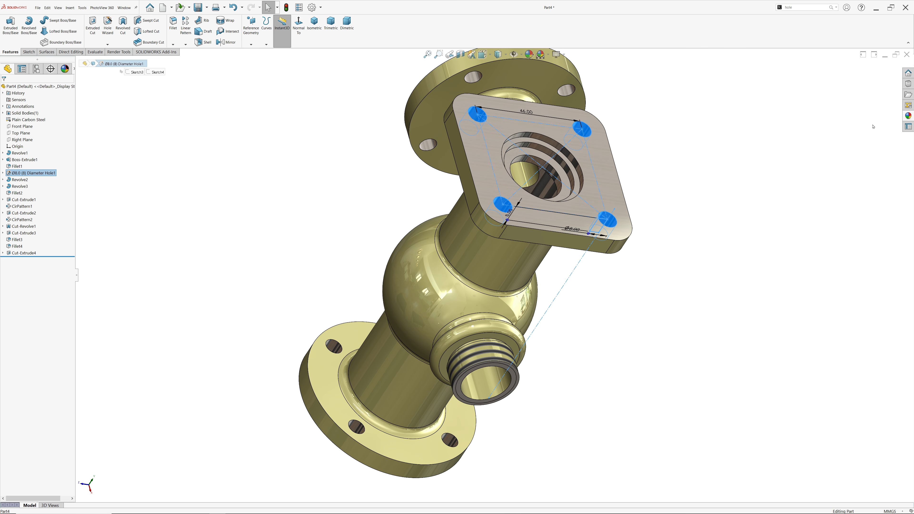
{"action": "left_click", "coordinate": [913, 117]}
{"action": "left_click", "coordinate": [833, 147]}
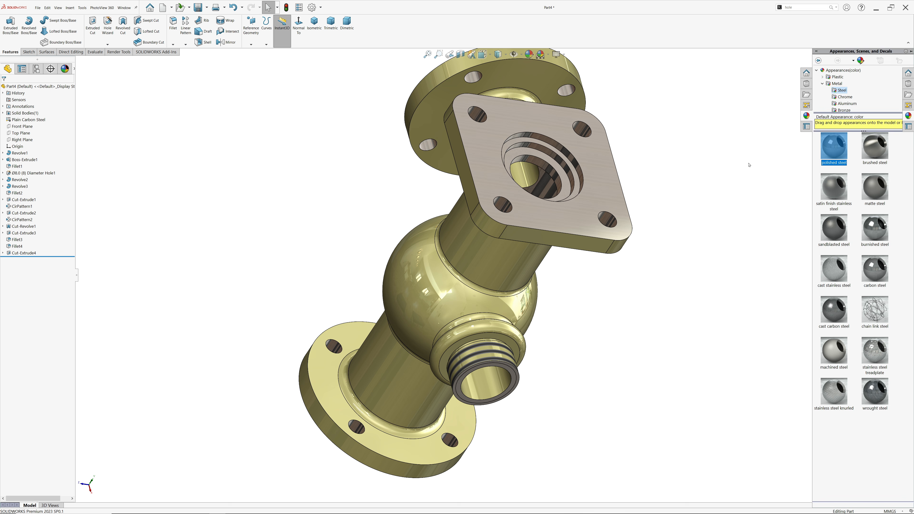
Section the part along the Front Plane from an isometric view and examine its internal surfaces.
{"action": "left_click", "coordinate": [314, 24]}
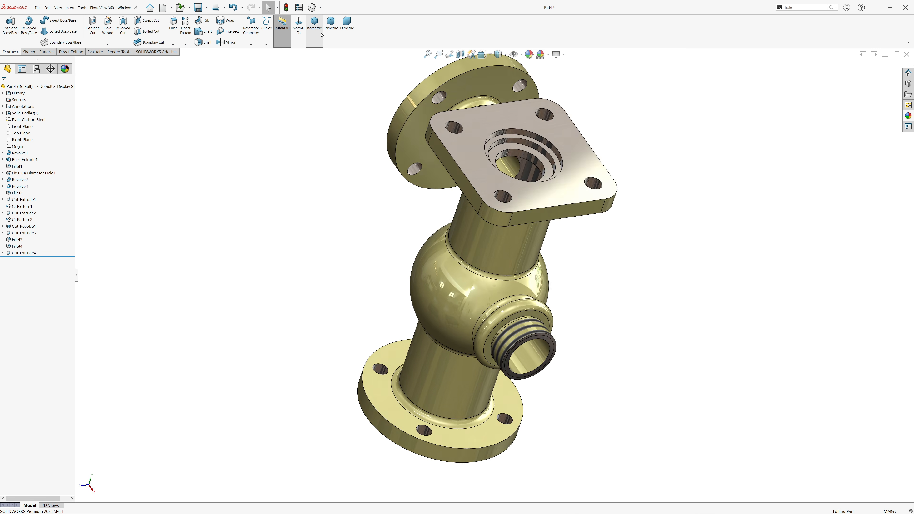
{"action": "left_click", "coordinate": [461, 55]}
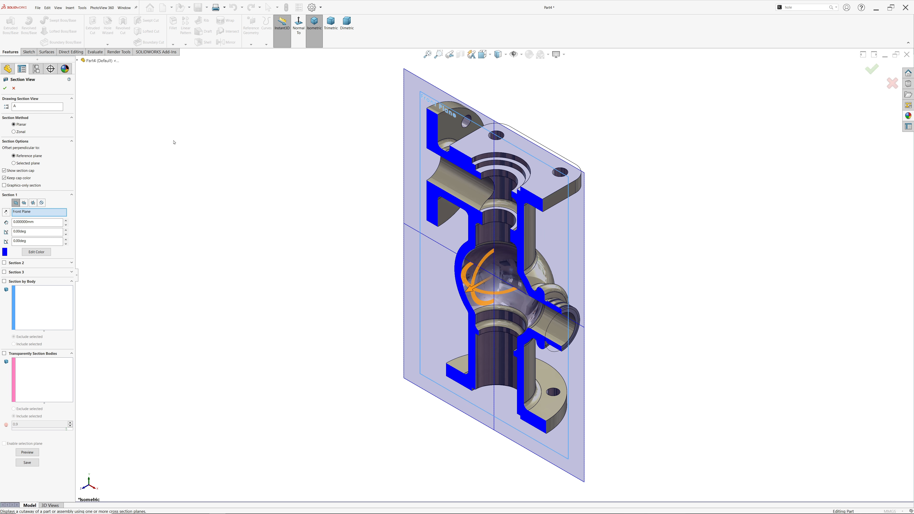
{"action": "key", "text": "Return"}
{"action": "middle_click_drag", "start_coordinate": [228, 219], "coordinate": [362, 214]}
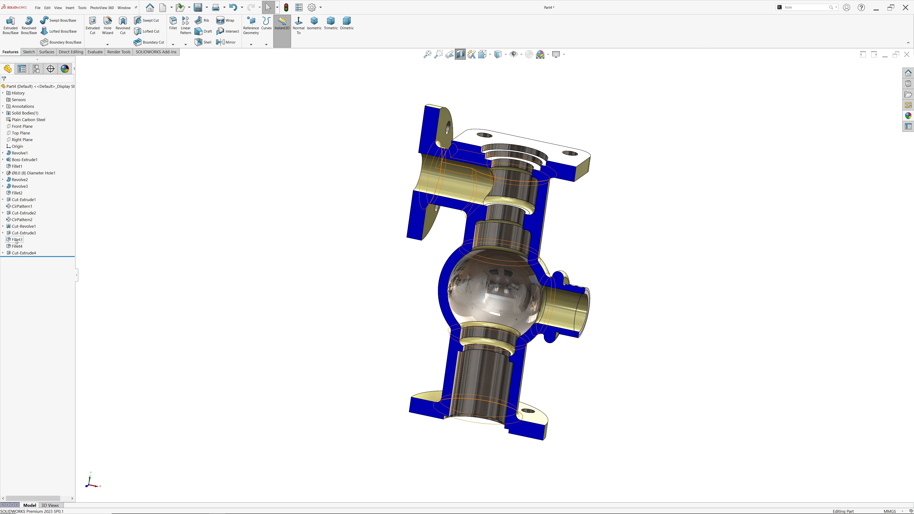
Try to apply the polished steel appearance to the Fillet4 feature while the section view is active.
{"action": "left_click", "coordinate": [16, 247]}
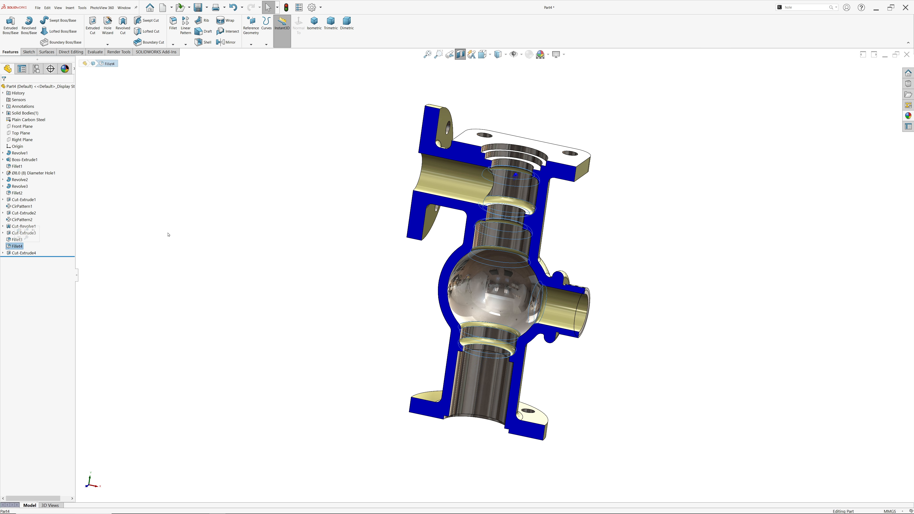
{"action": "left_click", "coordinate": [908, 116]}
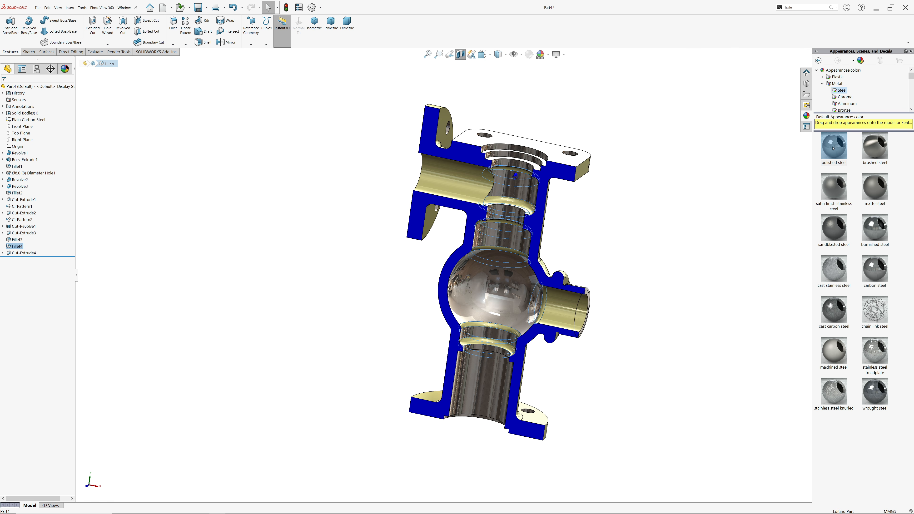
{"action": "left_click_drag", "start_coordinate": [833, 148], "coordinate": [459, 262]}
{"action": "left_click", "coordinate": [497, 264]}
Turn off the section view and apply the polished steel appearance to the Fillet4 feature of the inner bore.
{"action": "left_click", "coordinate": [461, 54]}
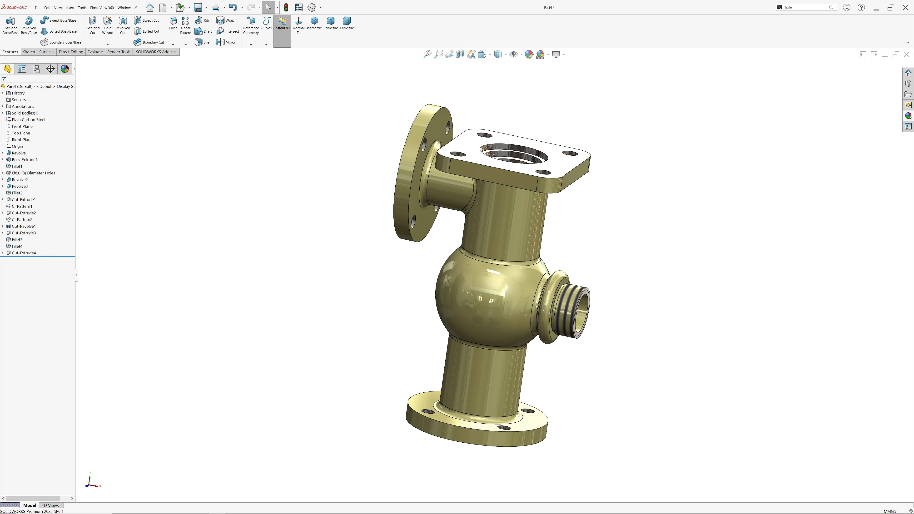
{"action": "left_click", "coordinate": [17, 246]}
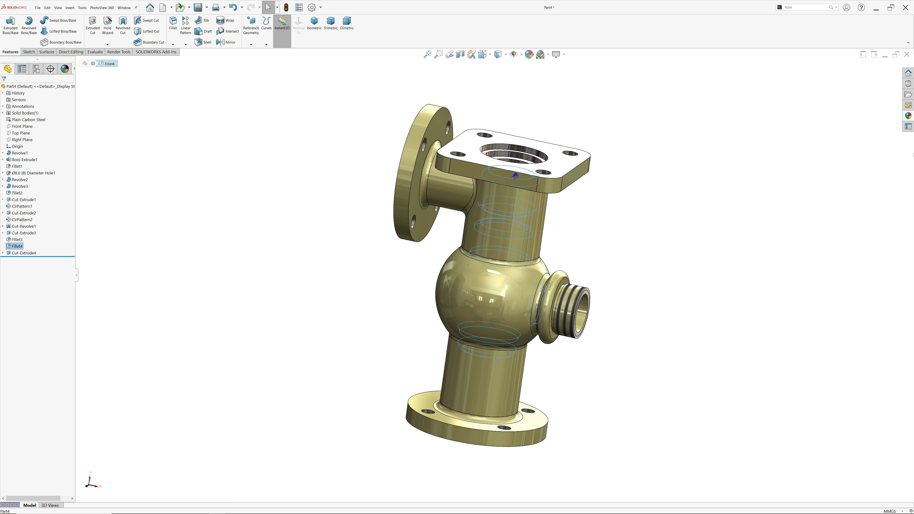
{"action": "left_click", "coordinate": [907, 117]}
{"action": "double_click", "coordinate": [836, 146]}
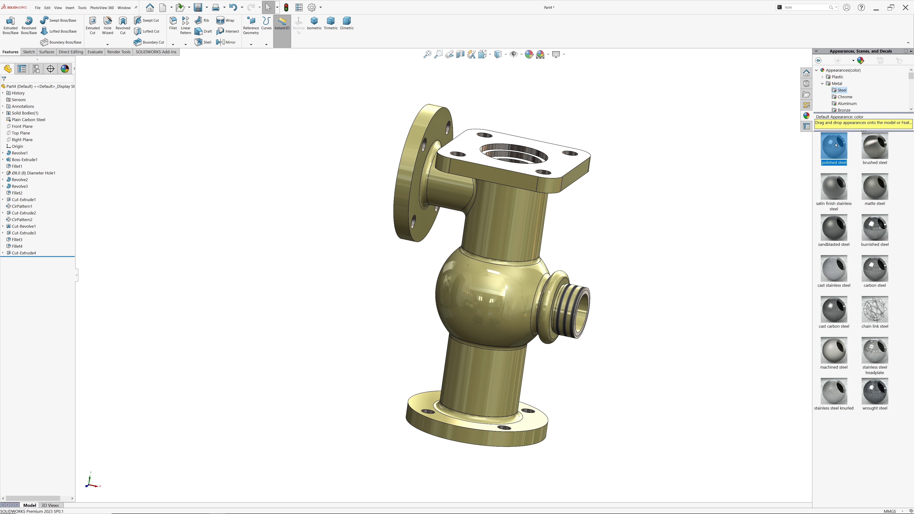
Section the part along the Front Plane to check the bore's fillets, and restore the full view.
{"action": "left_click", "coordinate": [460, 54]}
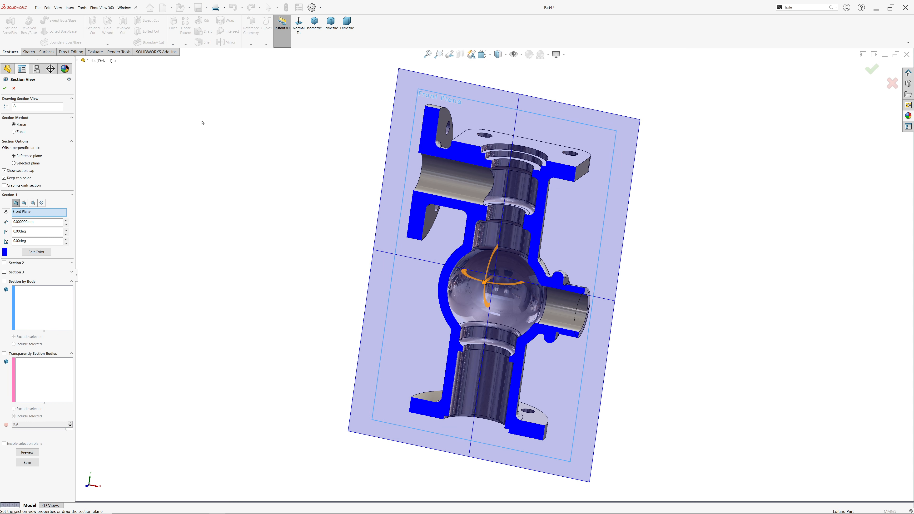
{"action": "left_click", "coordinate": [4, 88]}
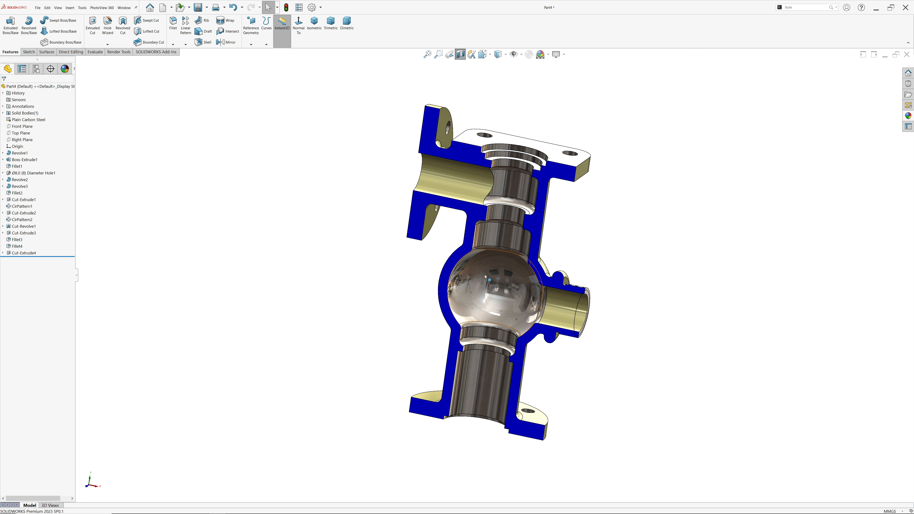
{"action": "scroll", "coordinate": [570, 254], "scroll_direction": "down", "scroll_amount": 4}
{"action": "middle_click_drag", "start_coordinate": [575, 252], "coordinate": [551, 257]}
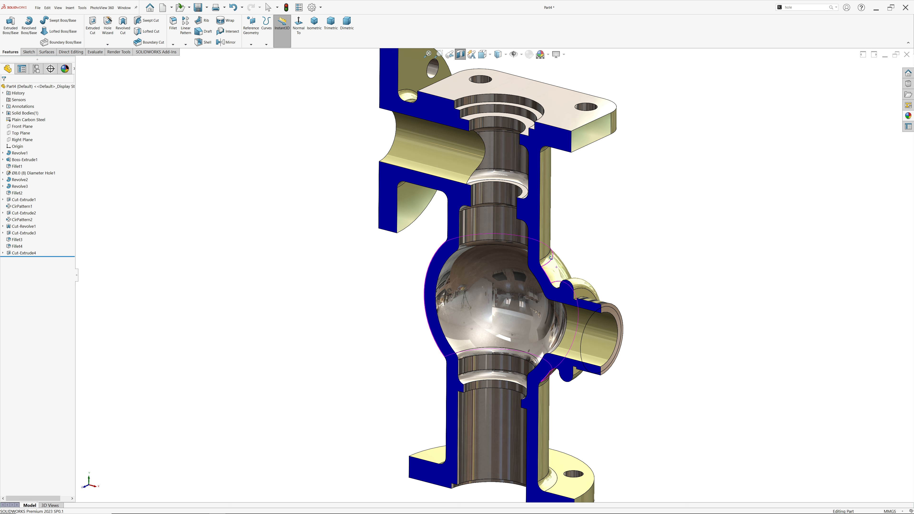
{"action": "left_click", "coordinate": [461, 54]}
{"action": "scroll", "coordinate": [529, 212], "scroll_direction": "up", "scroll_amount": 4}
{"action": "scroll", "coordinate": [529, 213], "scroll_direction": "down", "scroll_amount": 3}
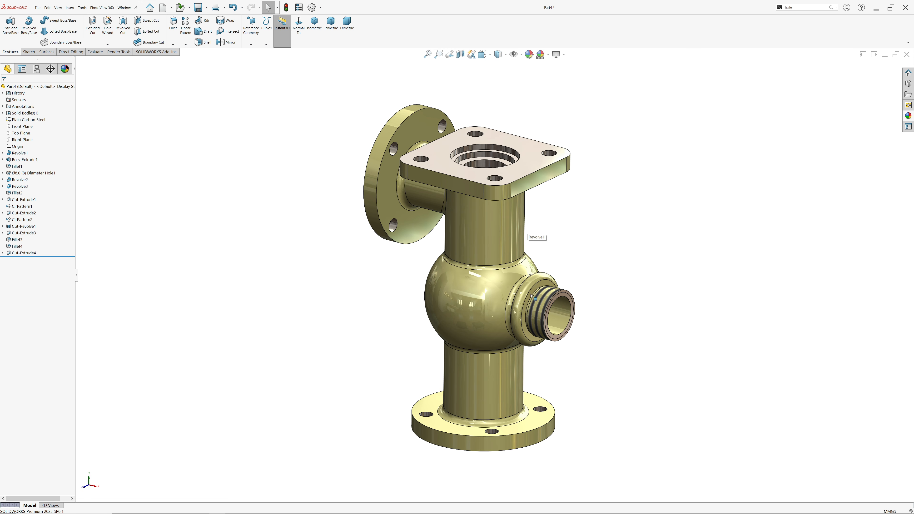